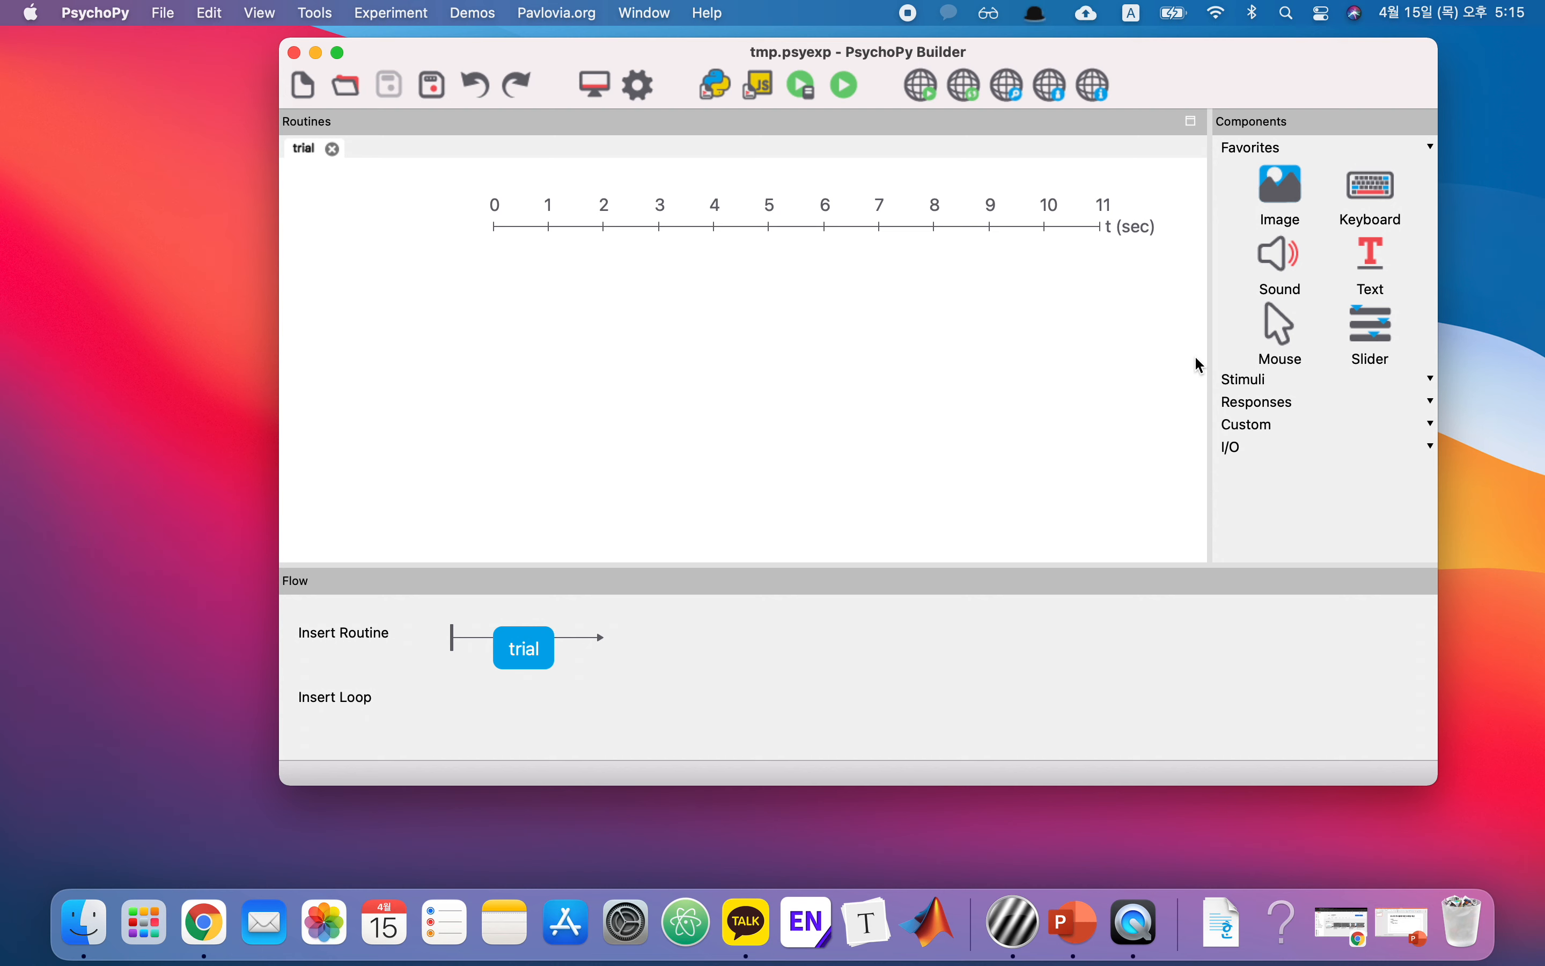
# Add a Text stimulus component to the trial routine and name it circle.
pyautogui.click(1293, 379)
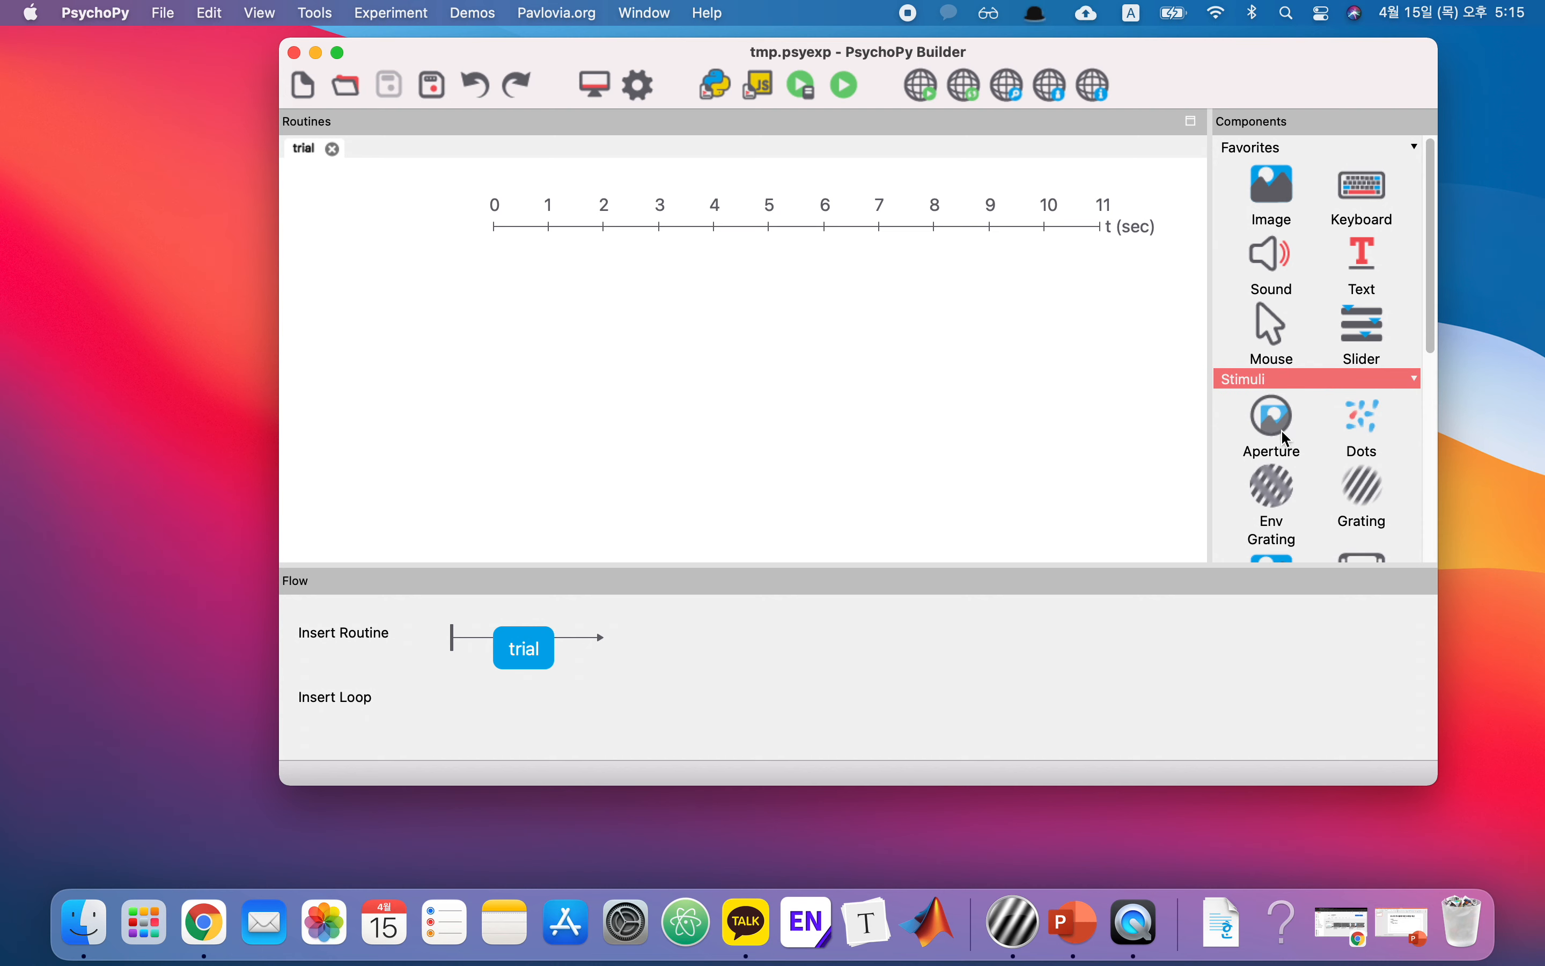
pyautogui.scroll(-2, 1321, 436)
pyautogui.scroll(-5, 1321, 436)
pyautogui.scroll(2, 1337, 268)
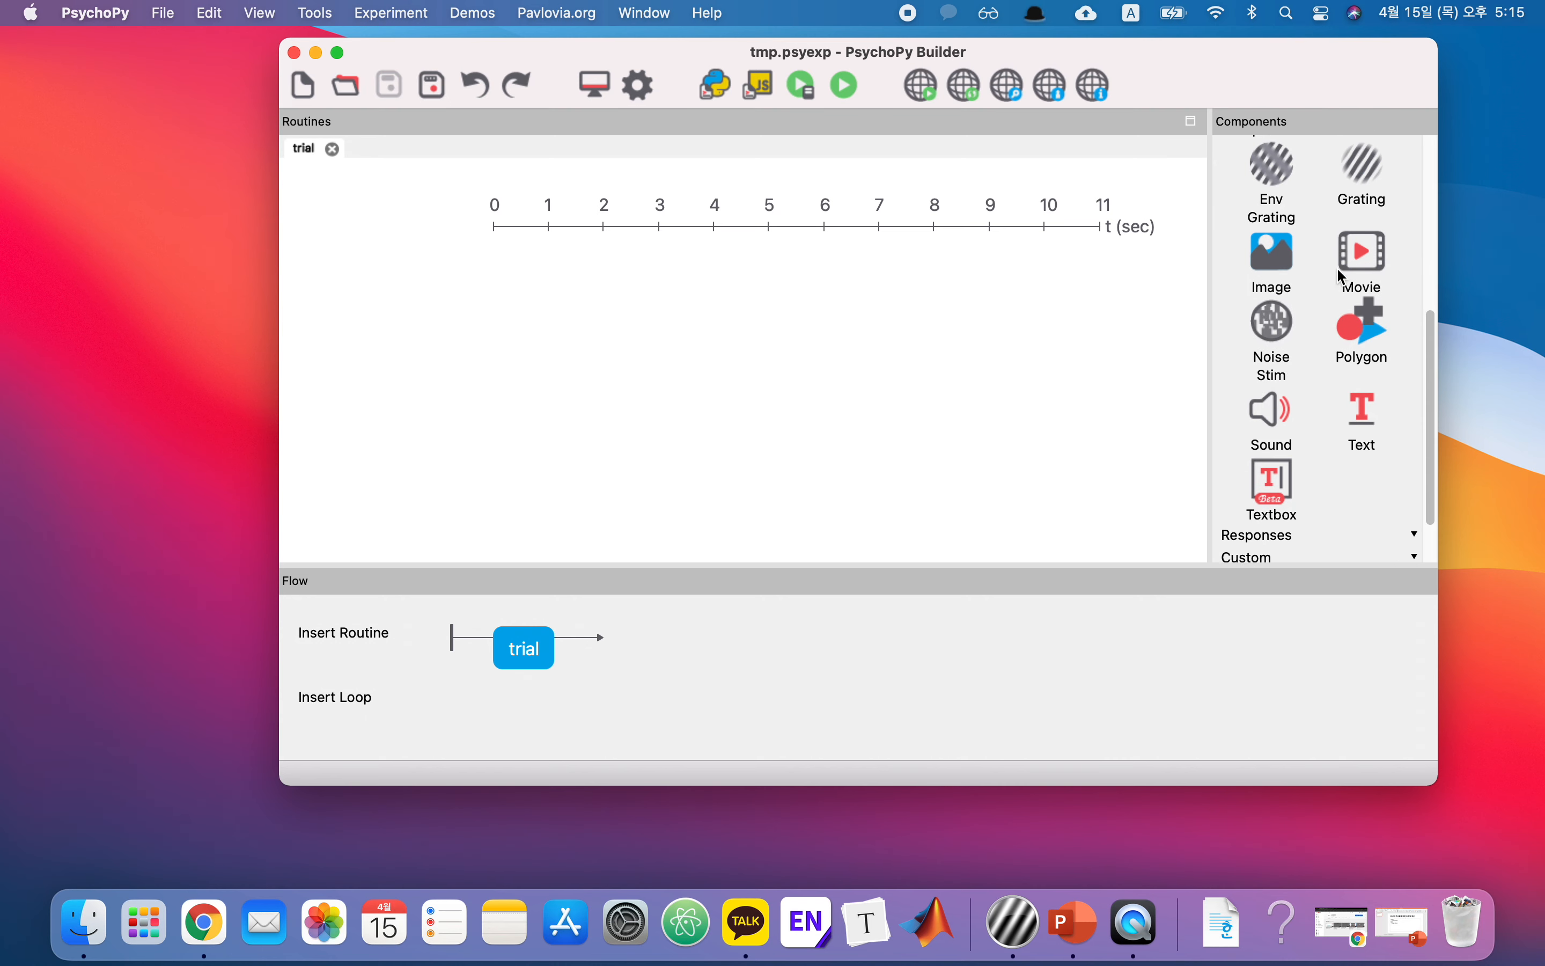
pyautogui.scroll(2, 1343, 278)
pyautogui.scroll(-1, 1342, 278)
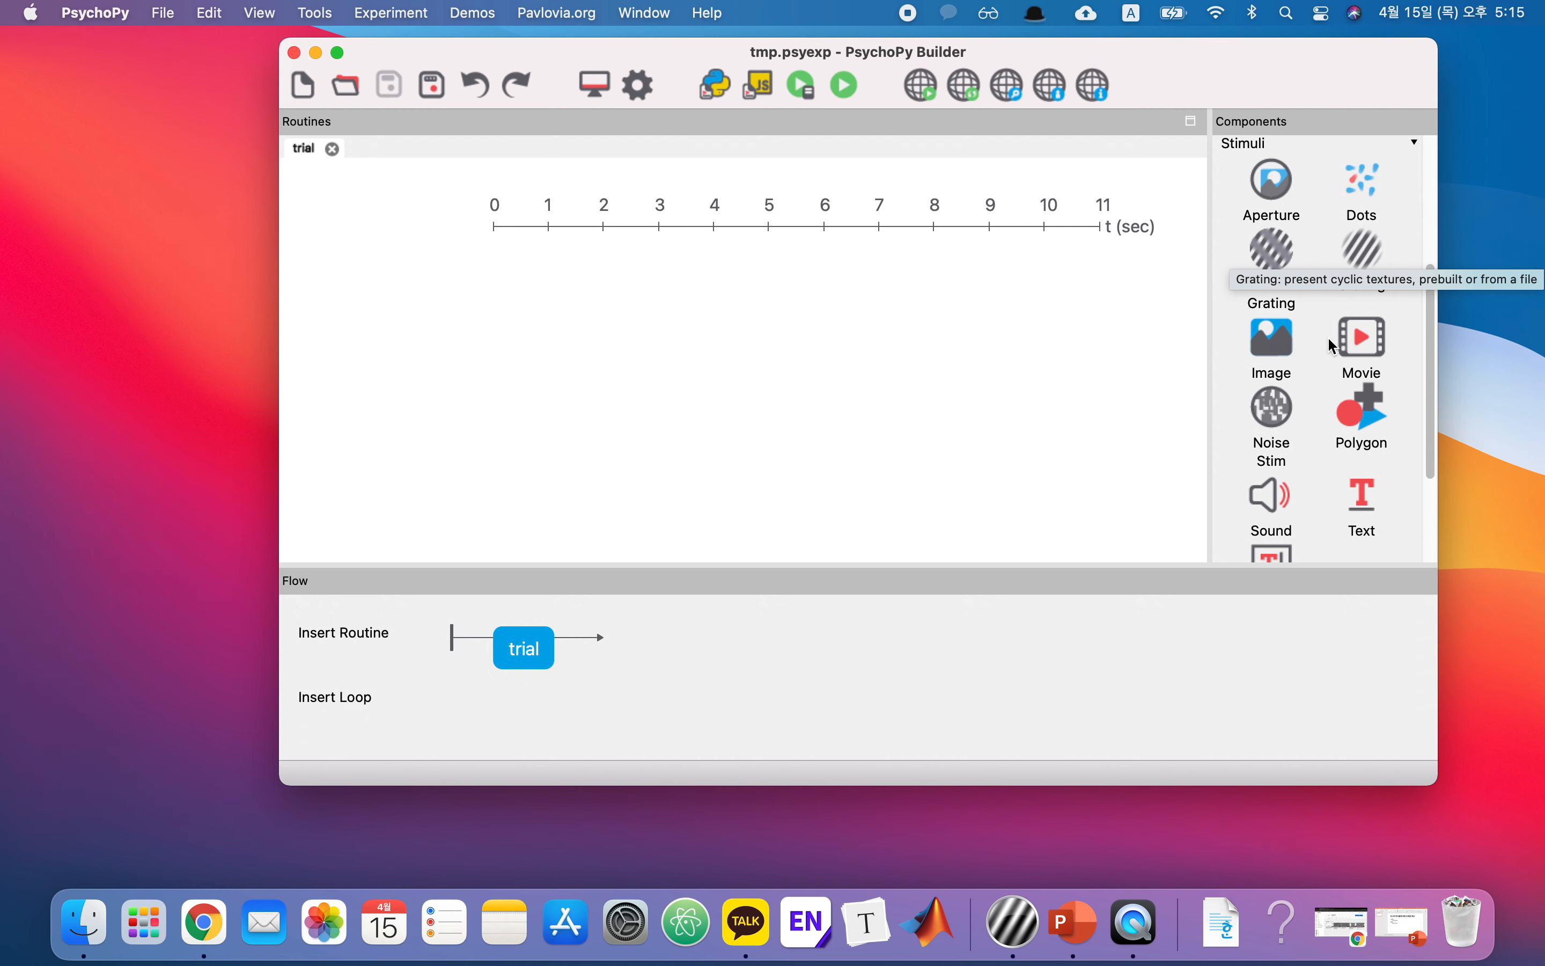
pyautogui.scroll(-5, 1315, 358)
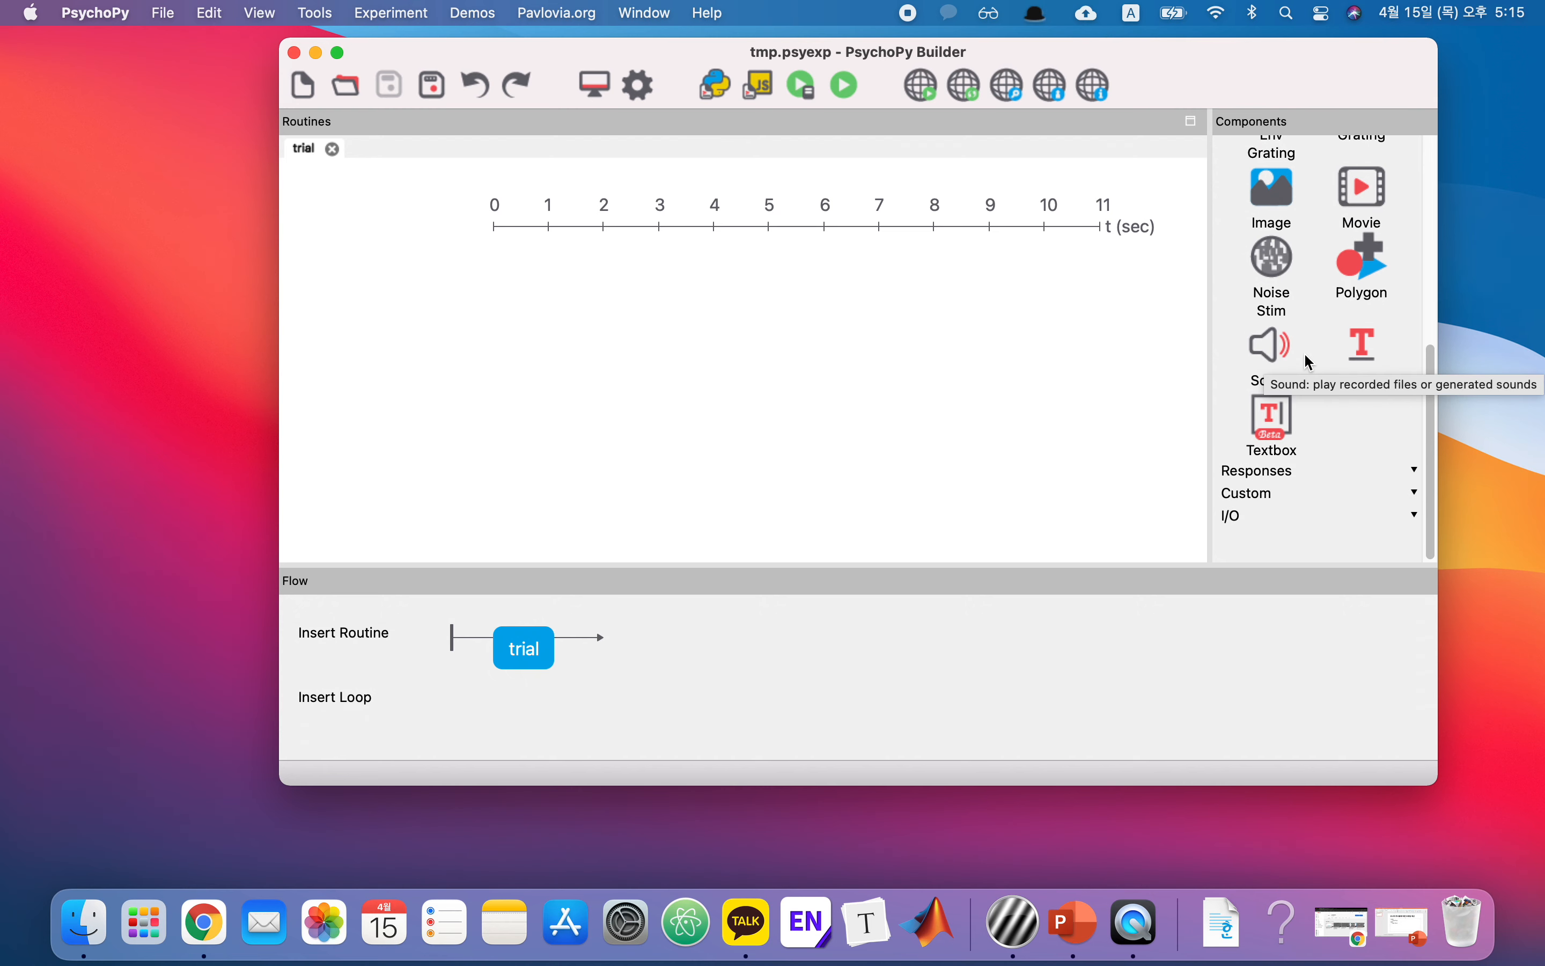
pyautogui.click(1367, 348)
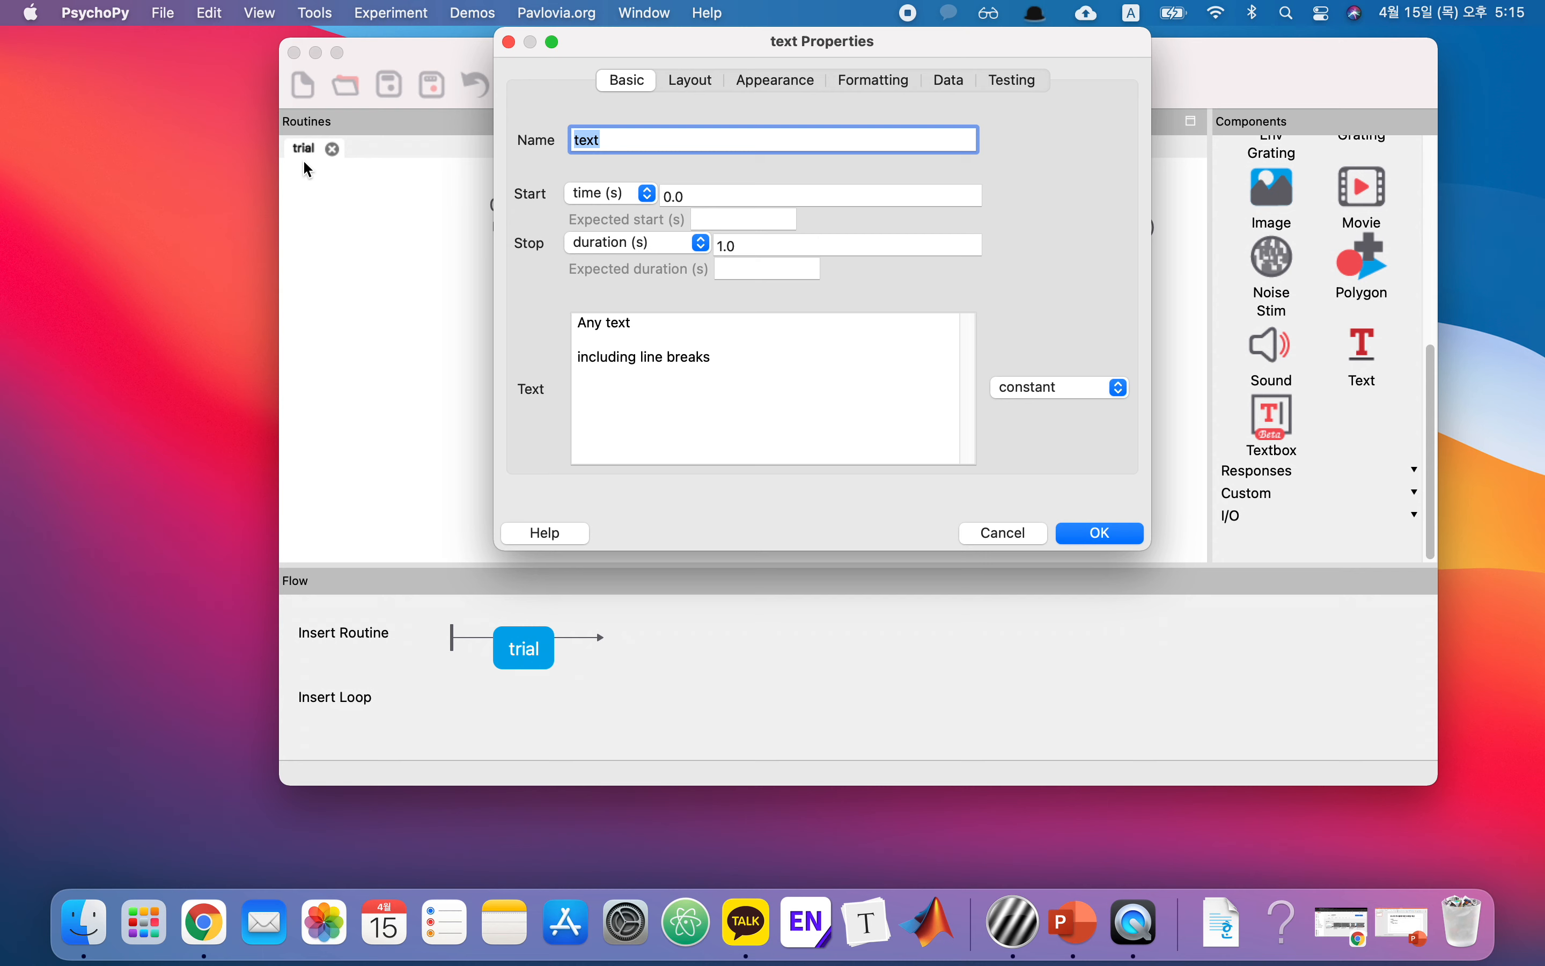
pyautogui.write('circle')
# Replace the circle component's default text with a filled circle symbol (●) from the system's special characters.
pyautogui.moveTo(780, 400); pyautogui.dragTo(243, 161)
pyautogui.press('BackSpace')
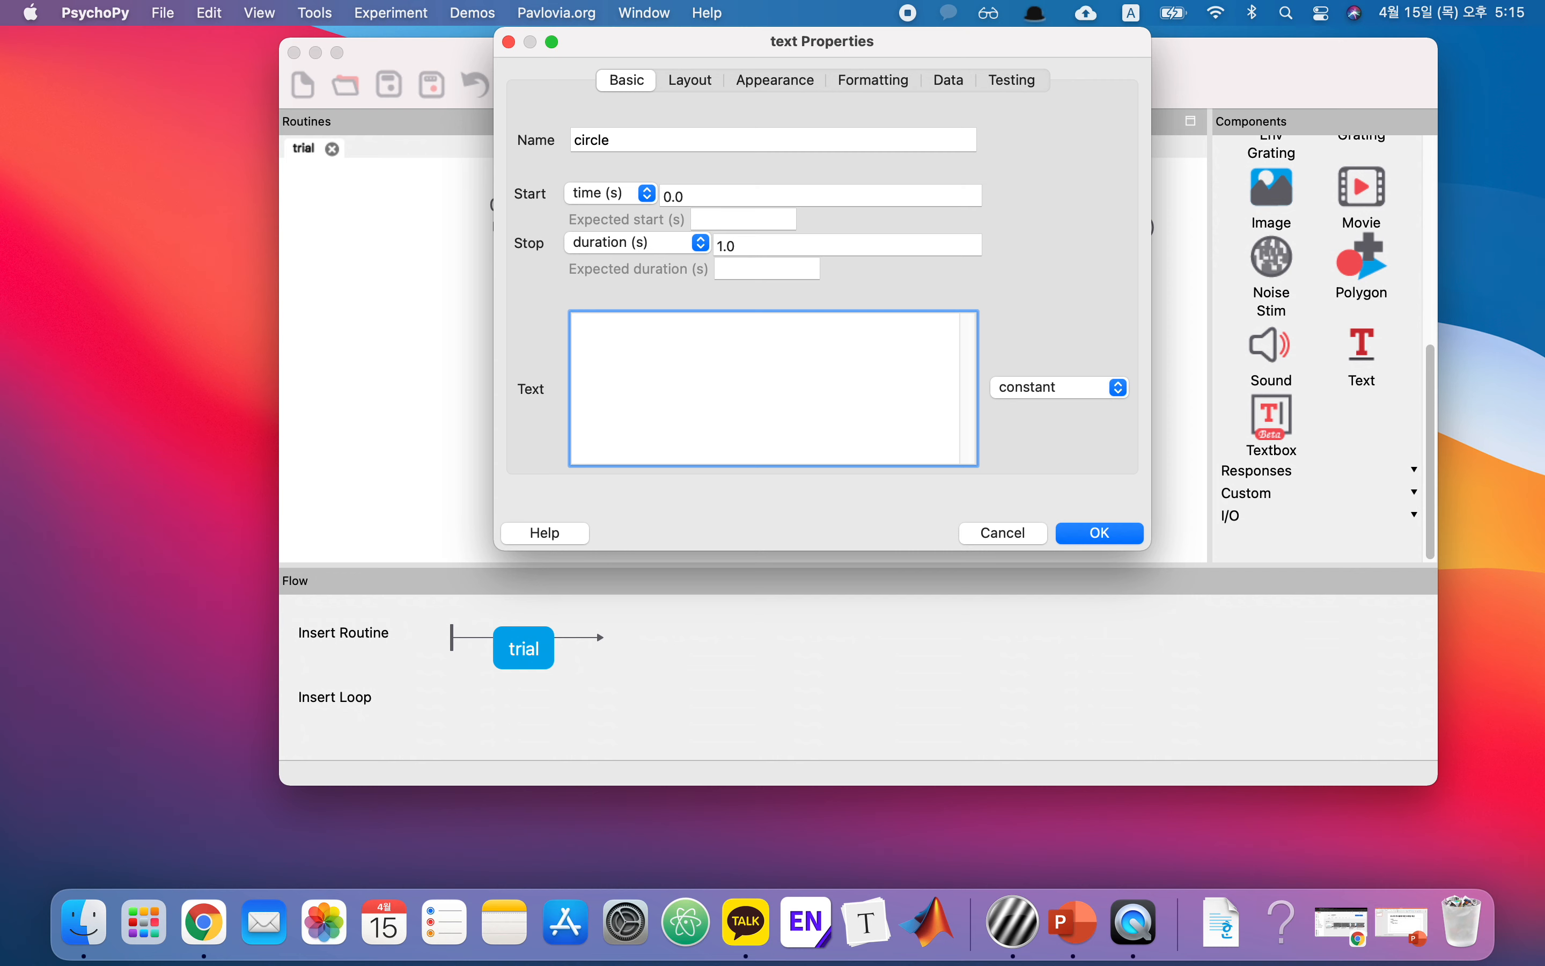
pyautogui.press('ctrl+super+space')
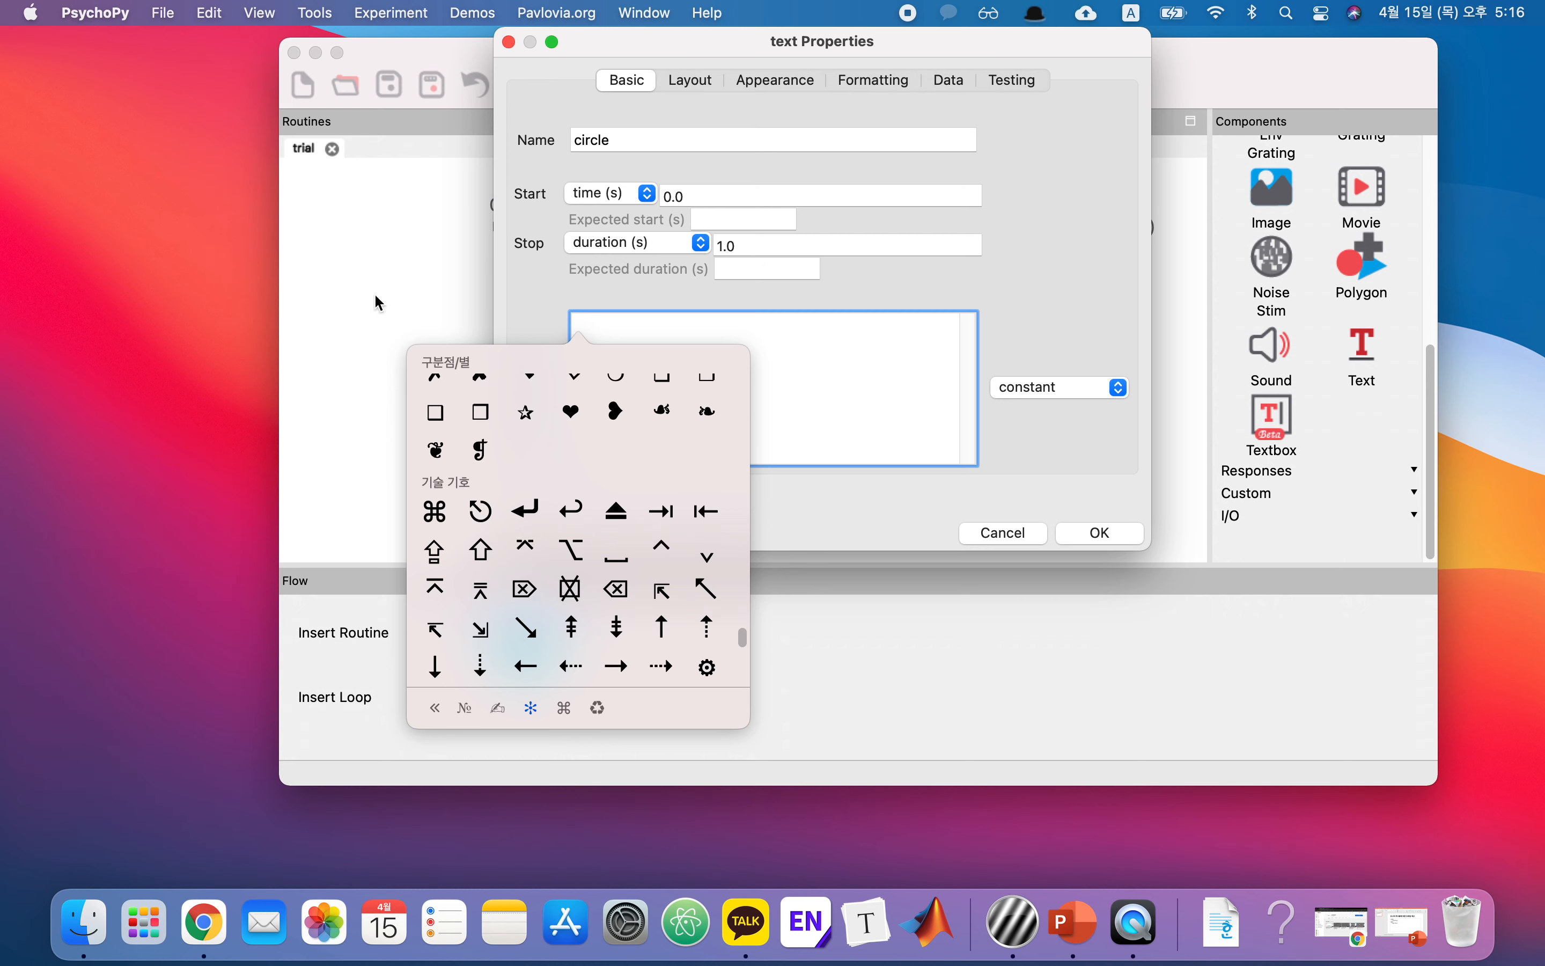
pyautogui.scroll(10, 625, 468)
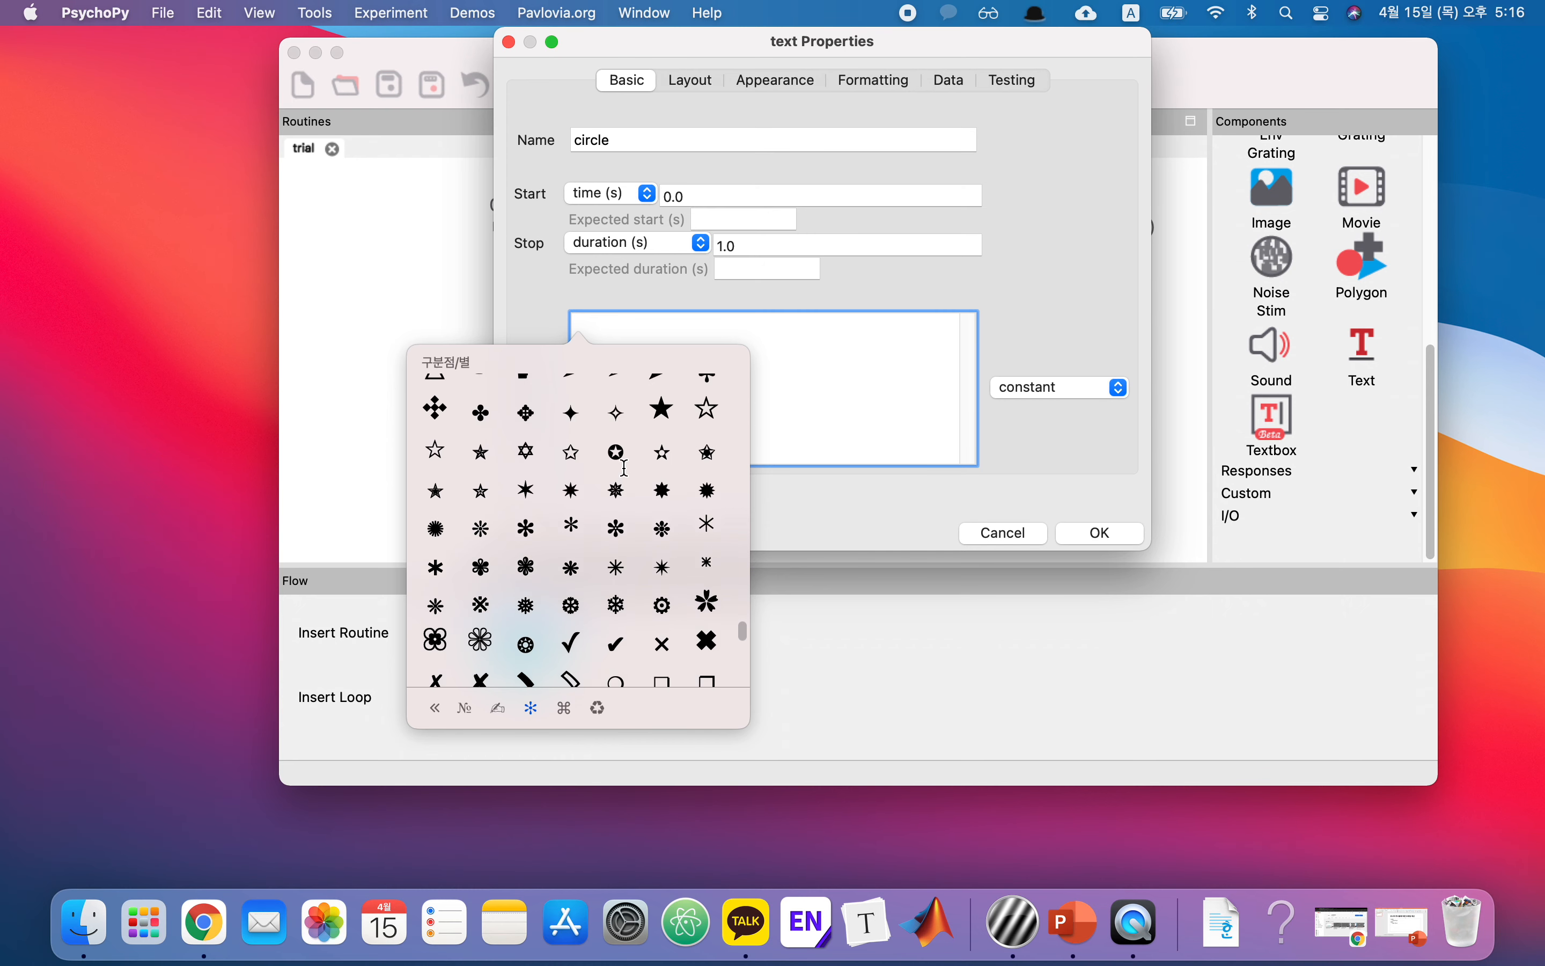
pyautogui.scroll(5, 624, 469)
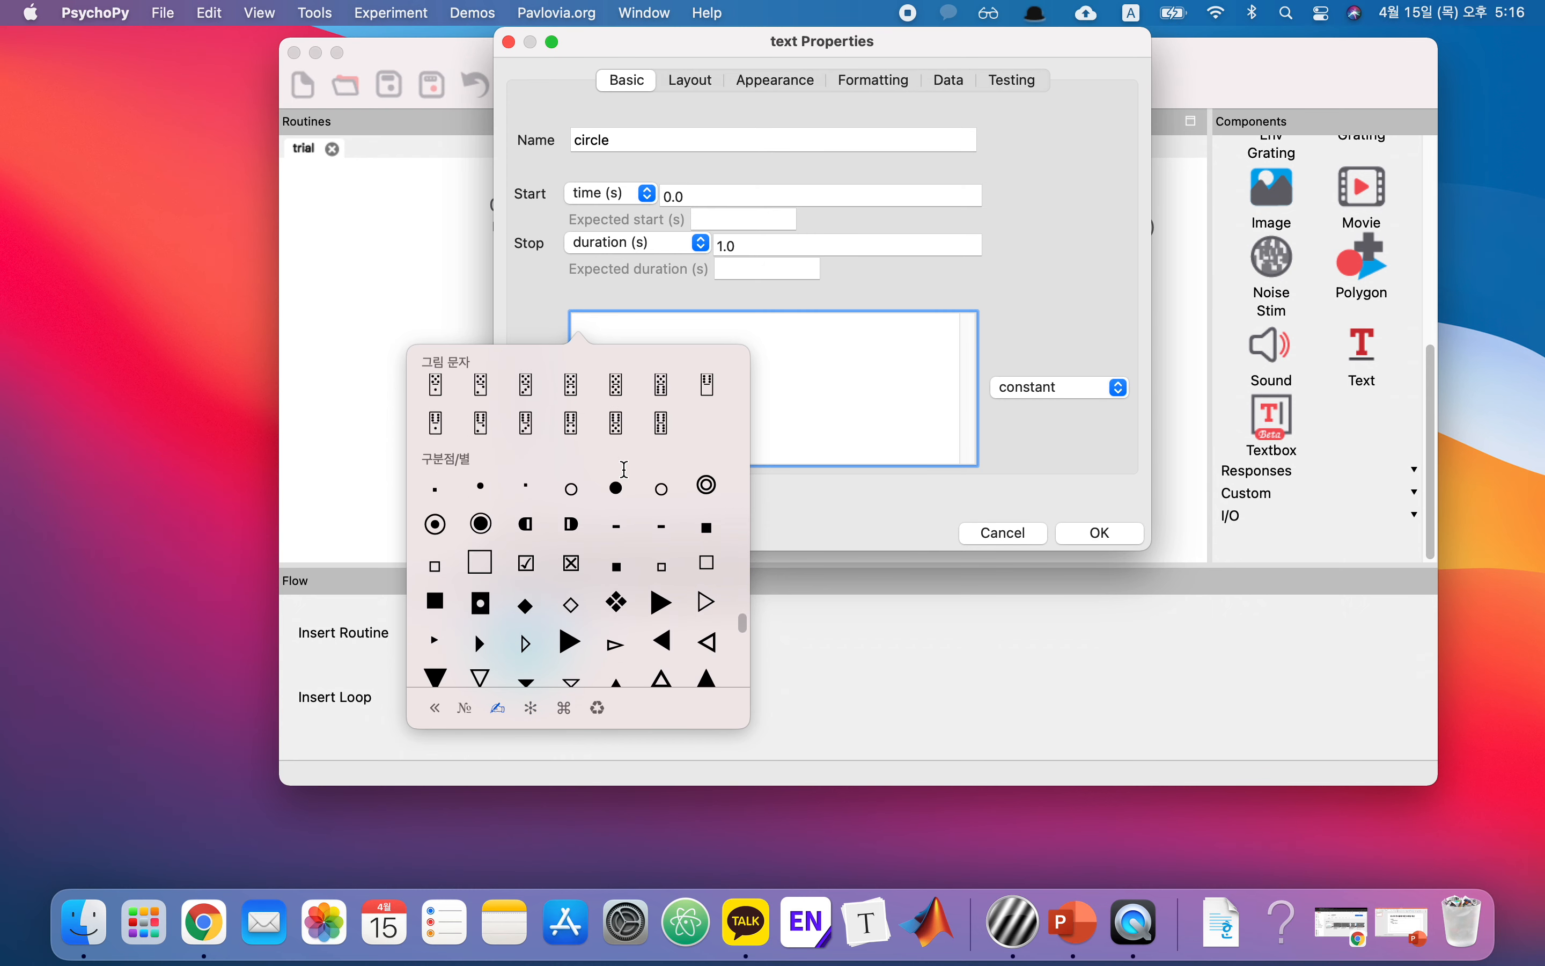
pyautogui.click(621, 488)
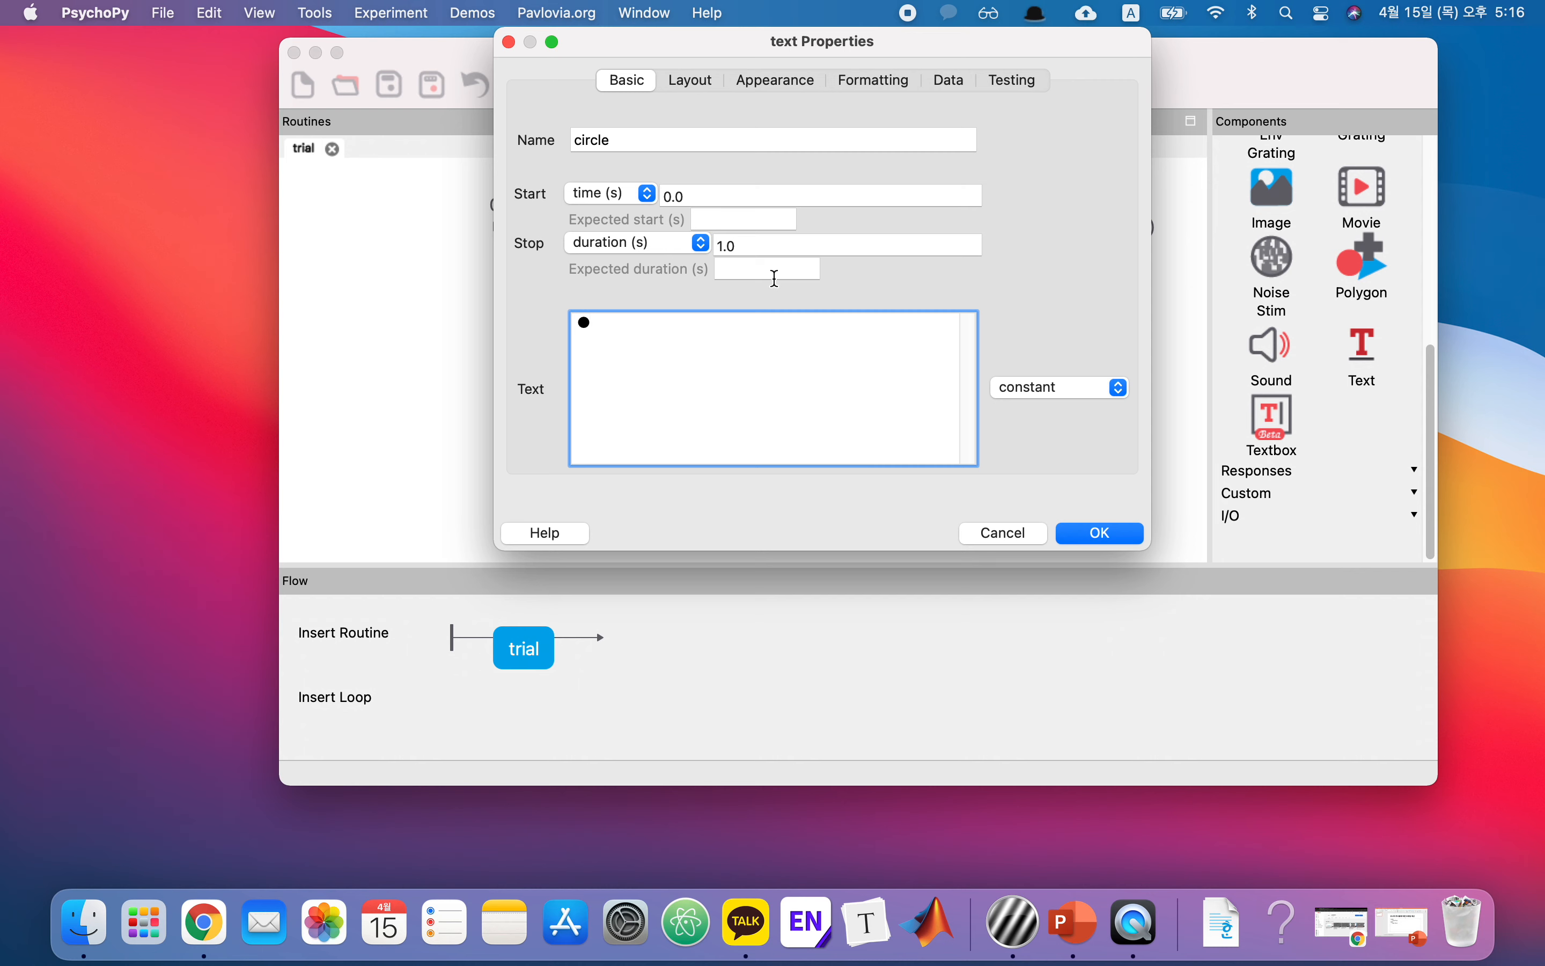
# Set the circle component's stop duration to 0.05 s and accept its properties.
pyautogui.click(766, 248)
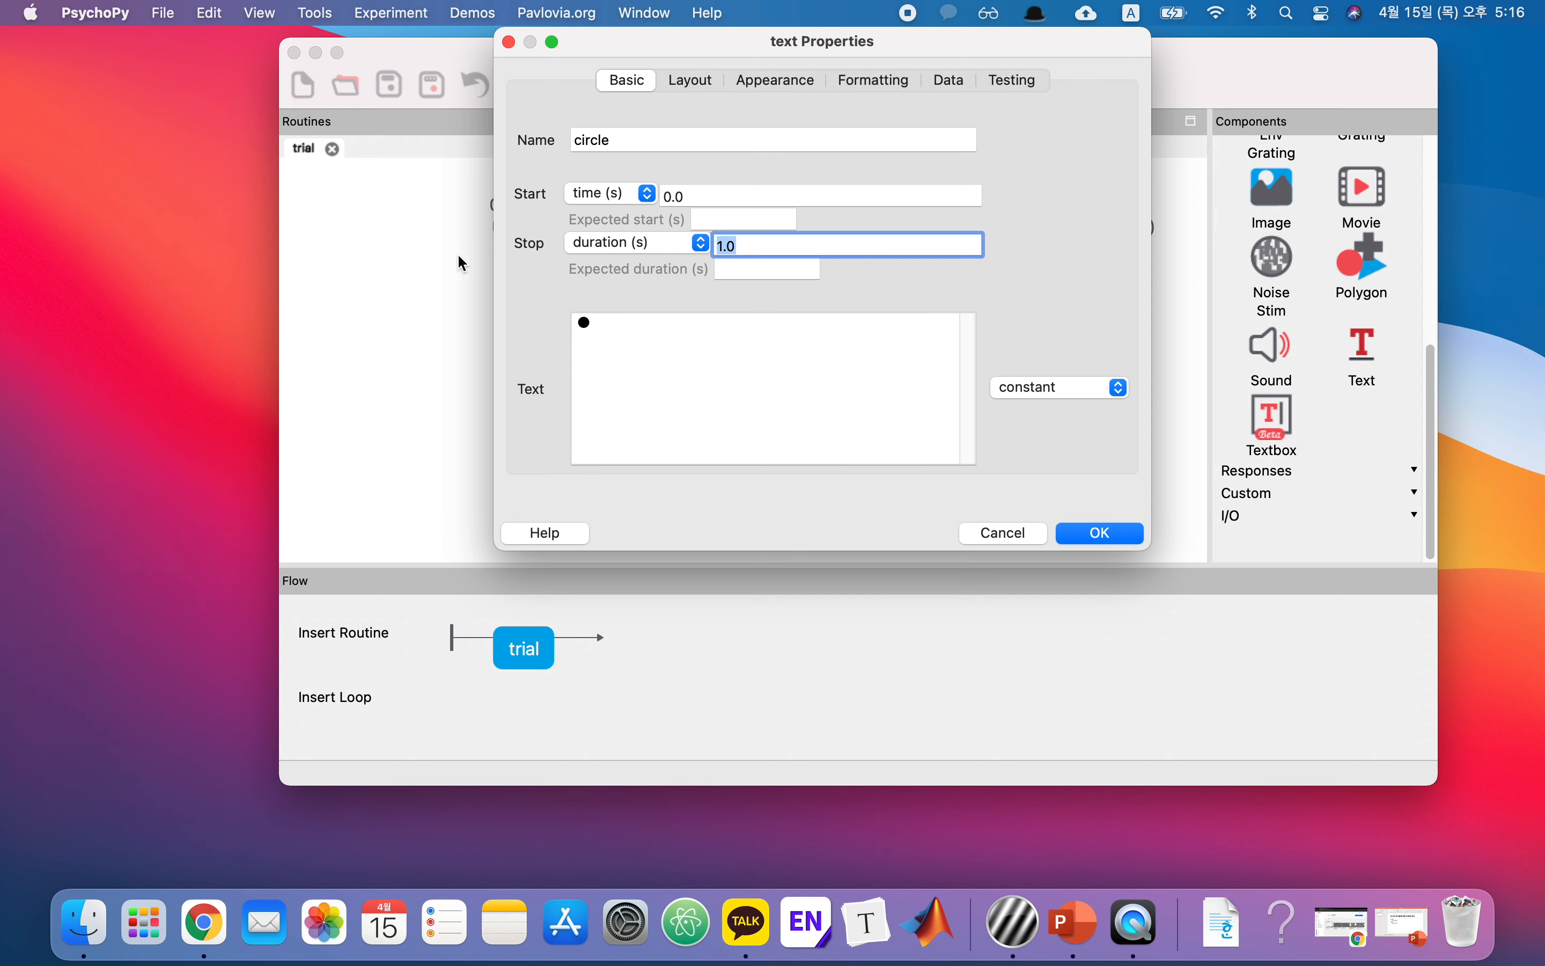
pyautogui.write('0.05')
pyautogui.click(1098, 533)
# Save the experiment and run it with the participant field left blank and session 001.
pyautogui.click(397, 96)
pyautogui.click(847, 86)
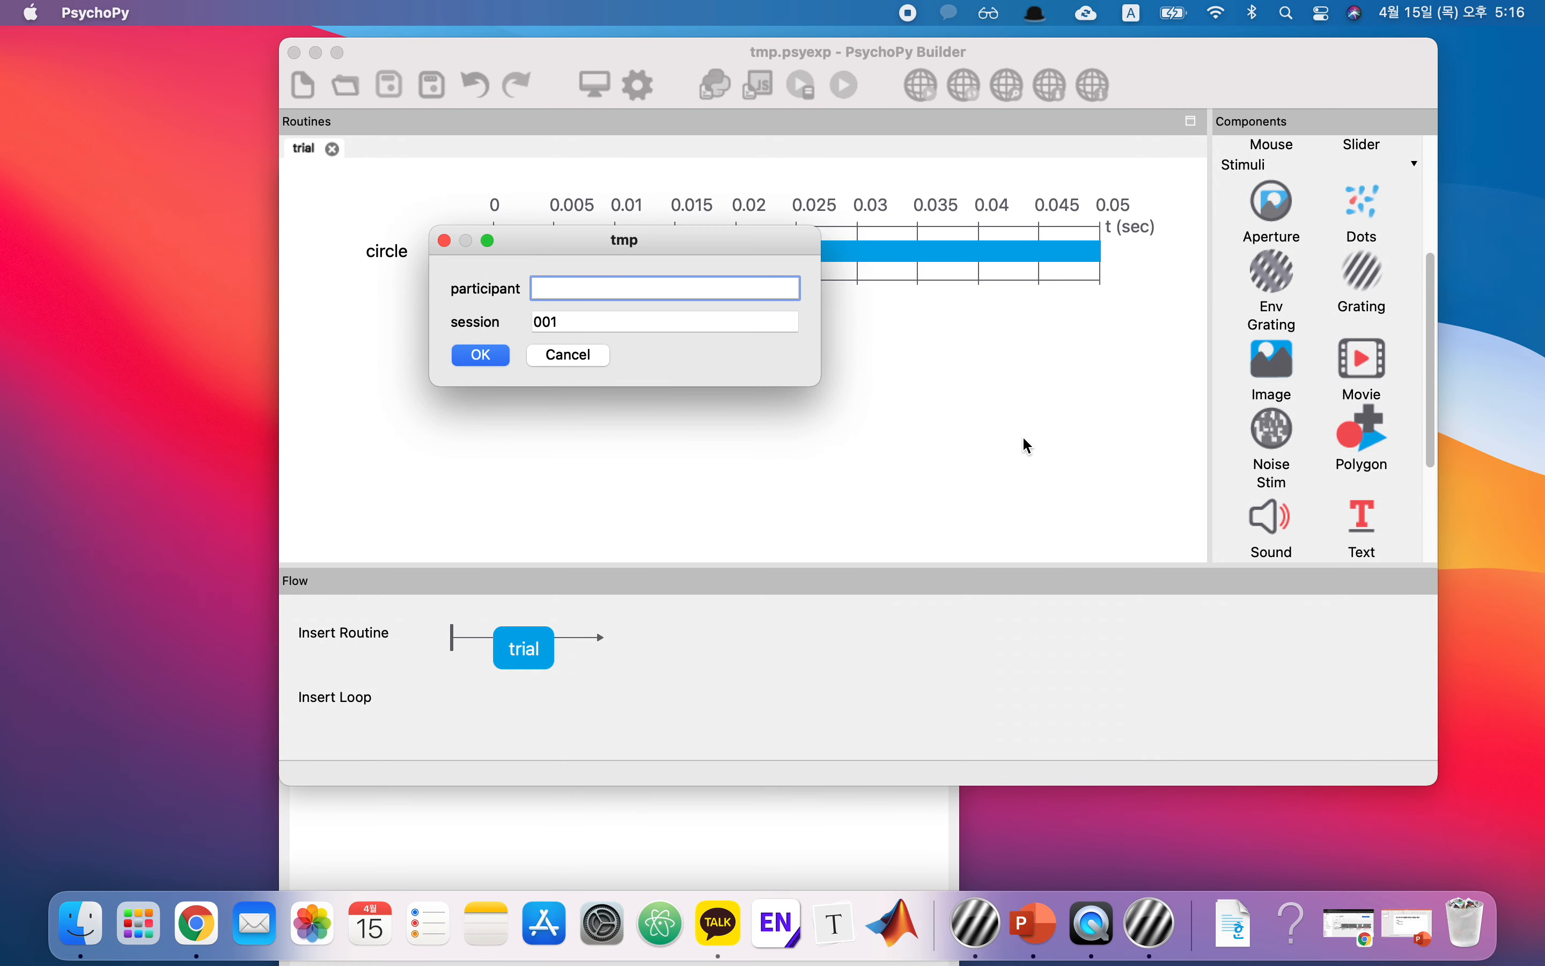
pyautogui.press('Return')
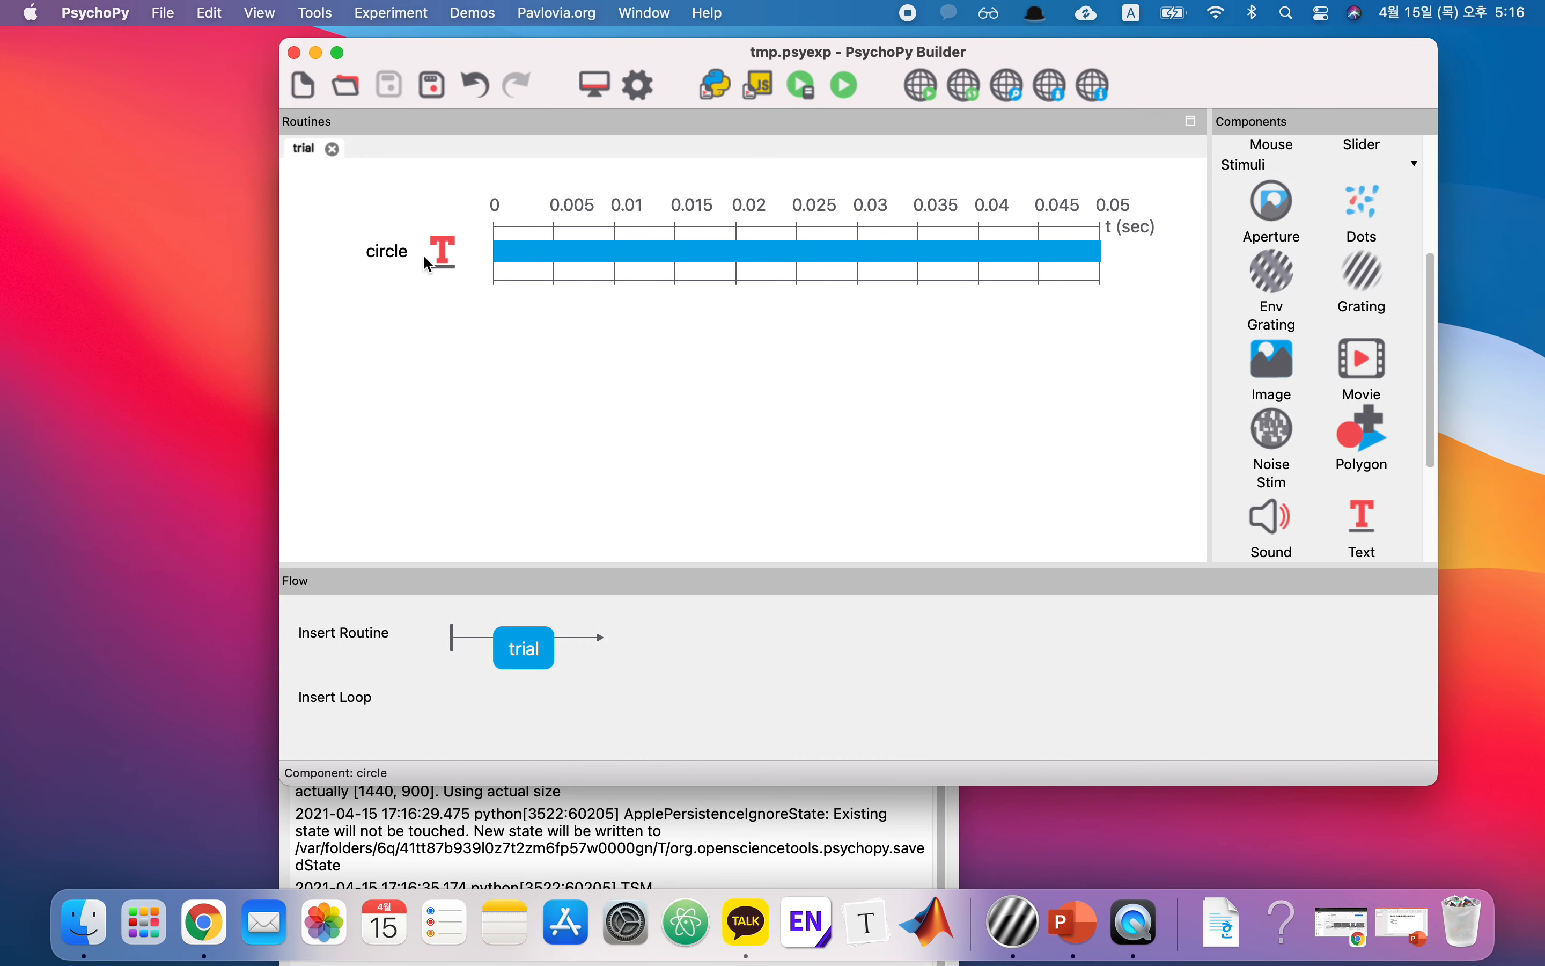
# Set the circle component's foreground color to black and accept the change.
pyautogui.click(383, 255)
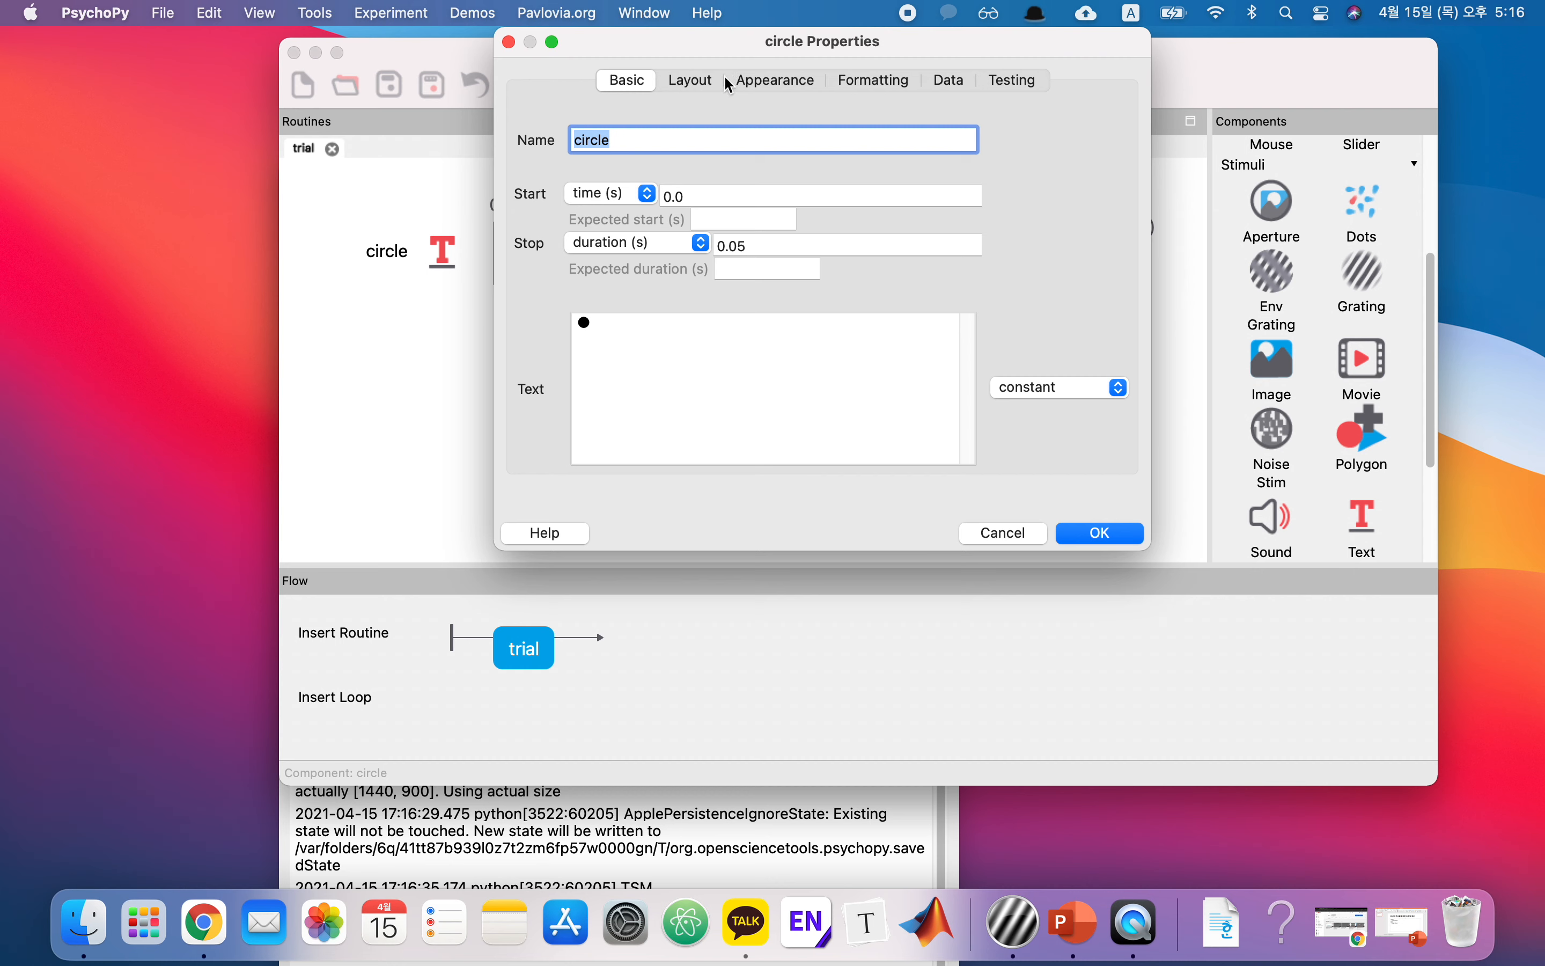
pyautogui.click(760, 80)
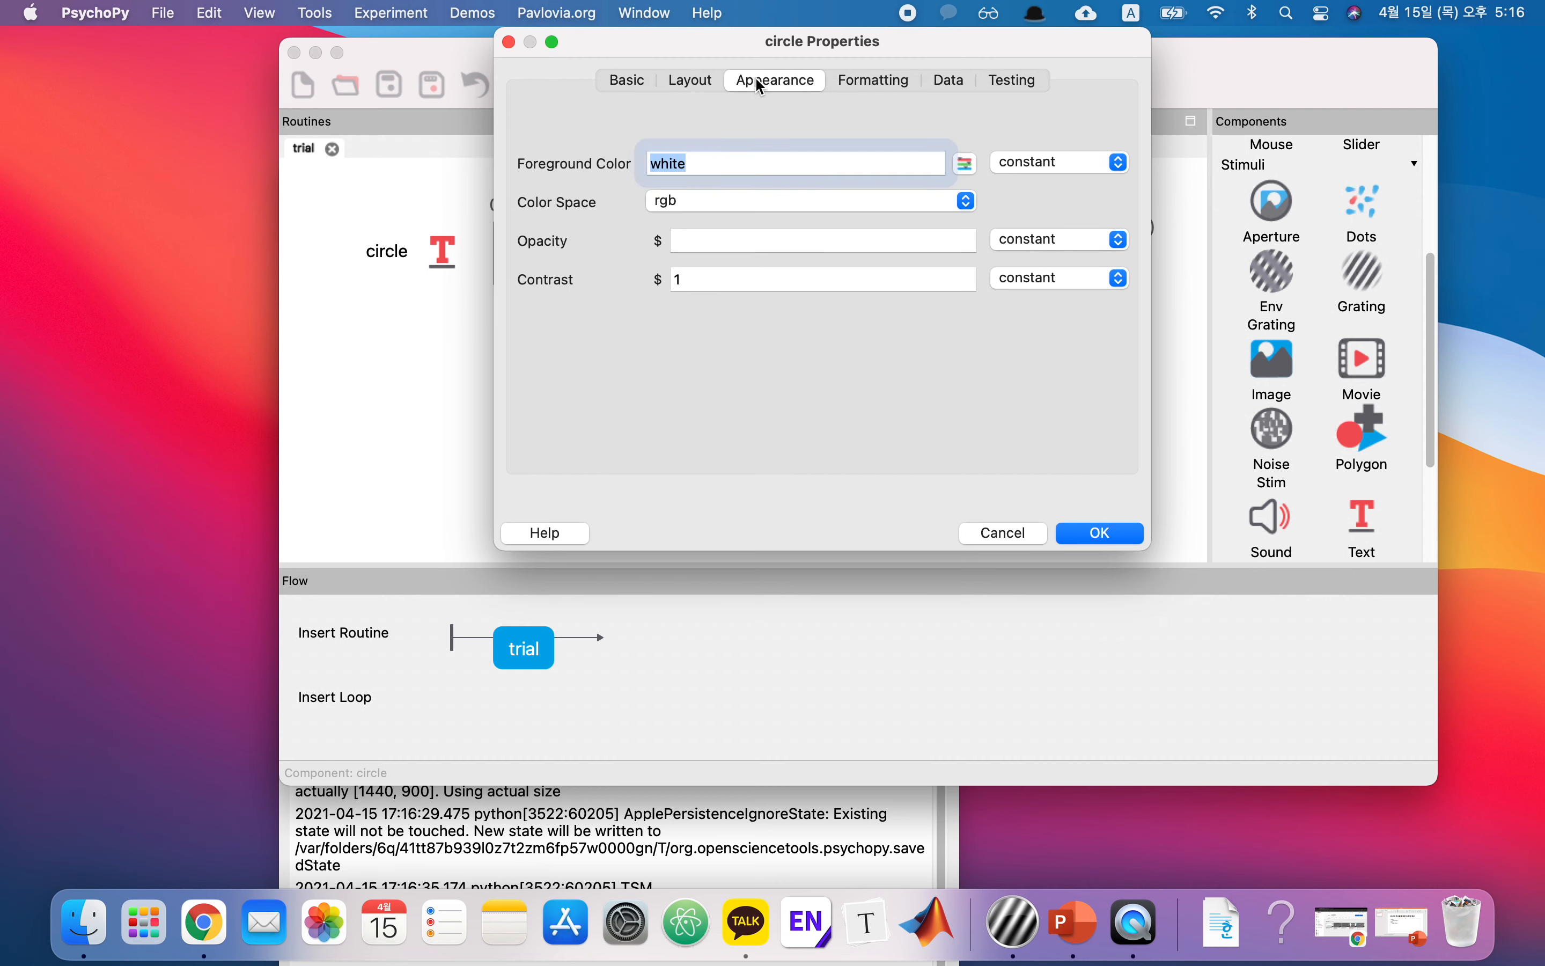
pyautogui.write('black')
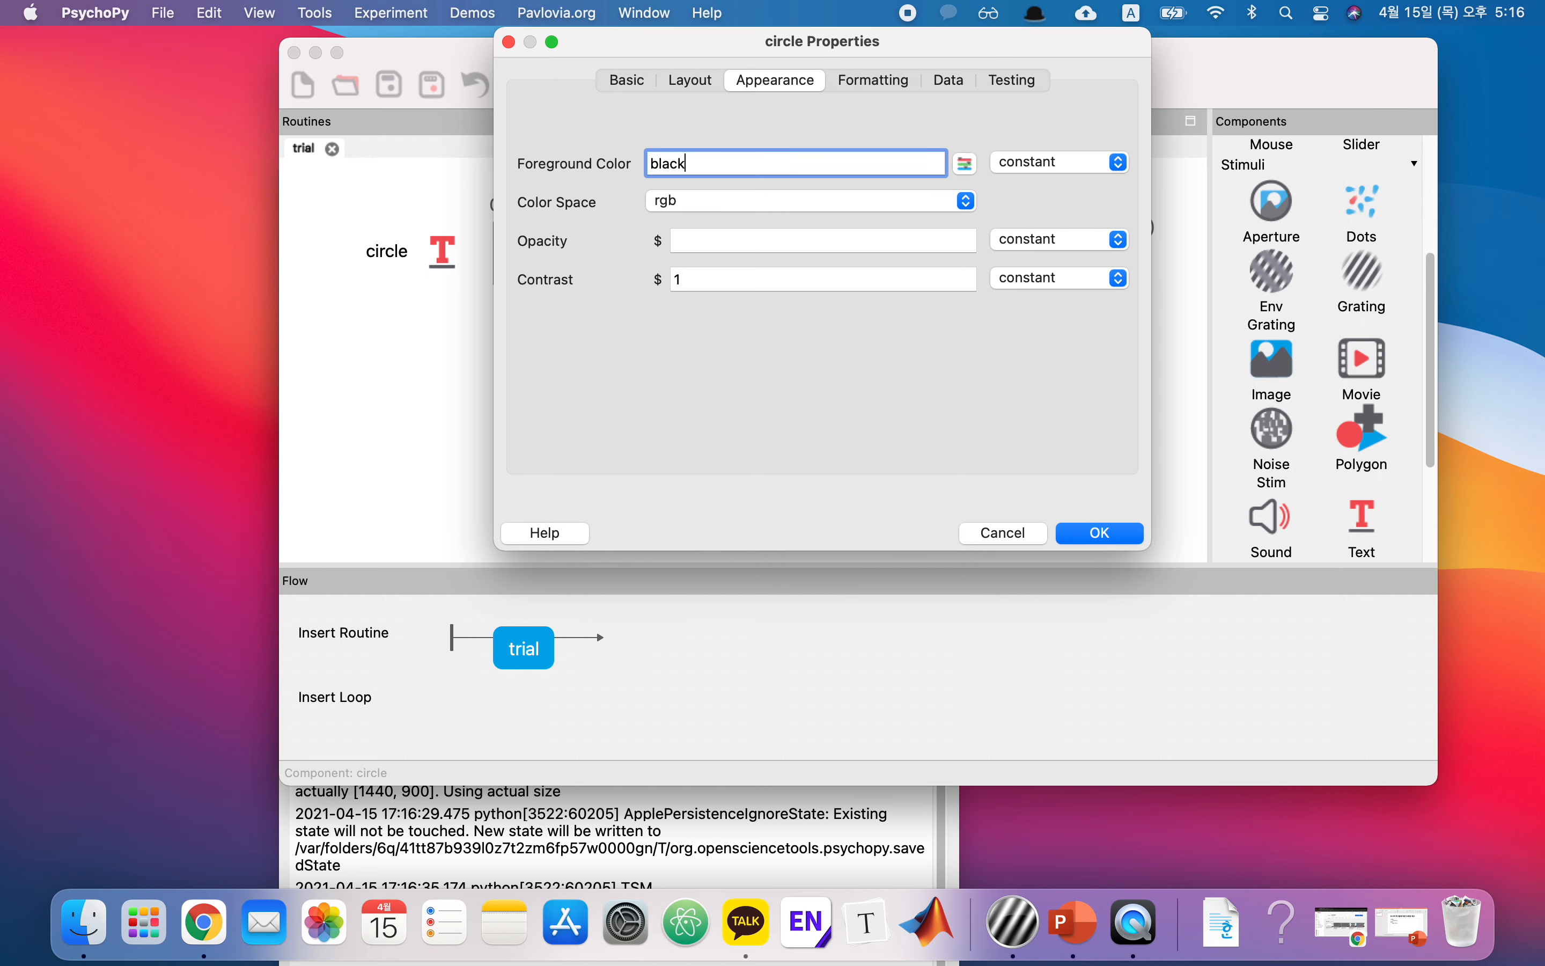
pyautogui.click(1111, 533)
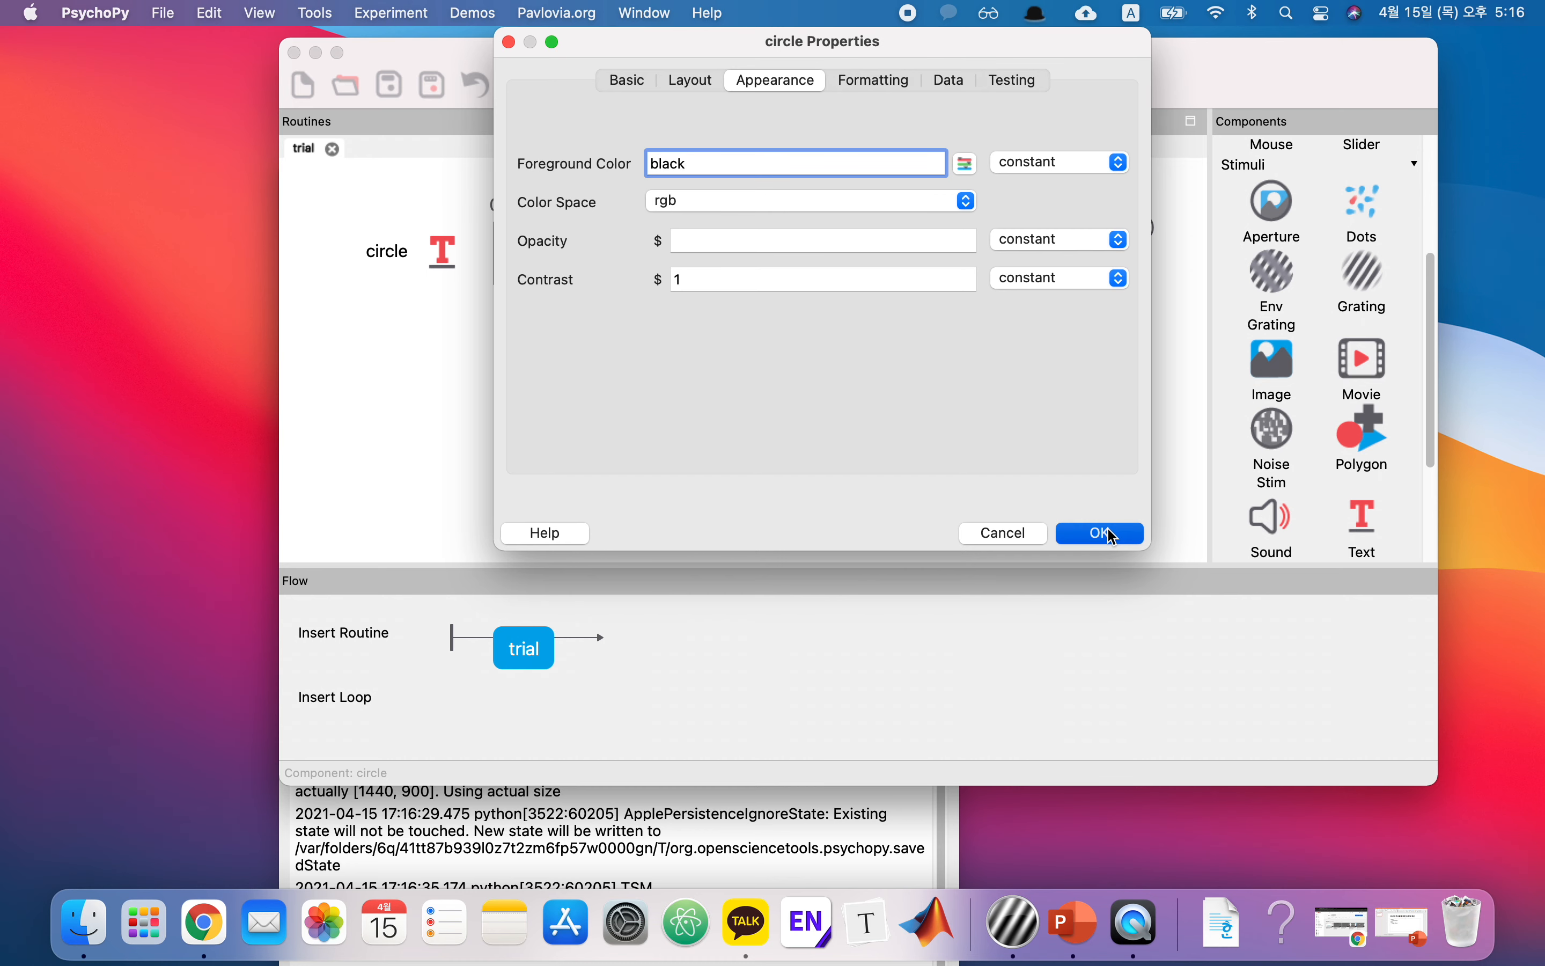
# Check the circle component's layout settings, such as position and spatial units, and close its properties.
pyautogui.click(383, 268)
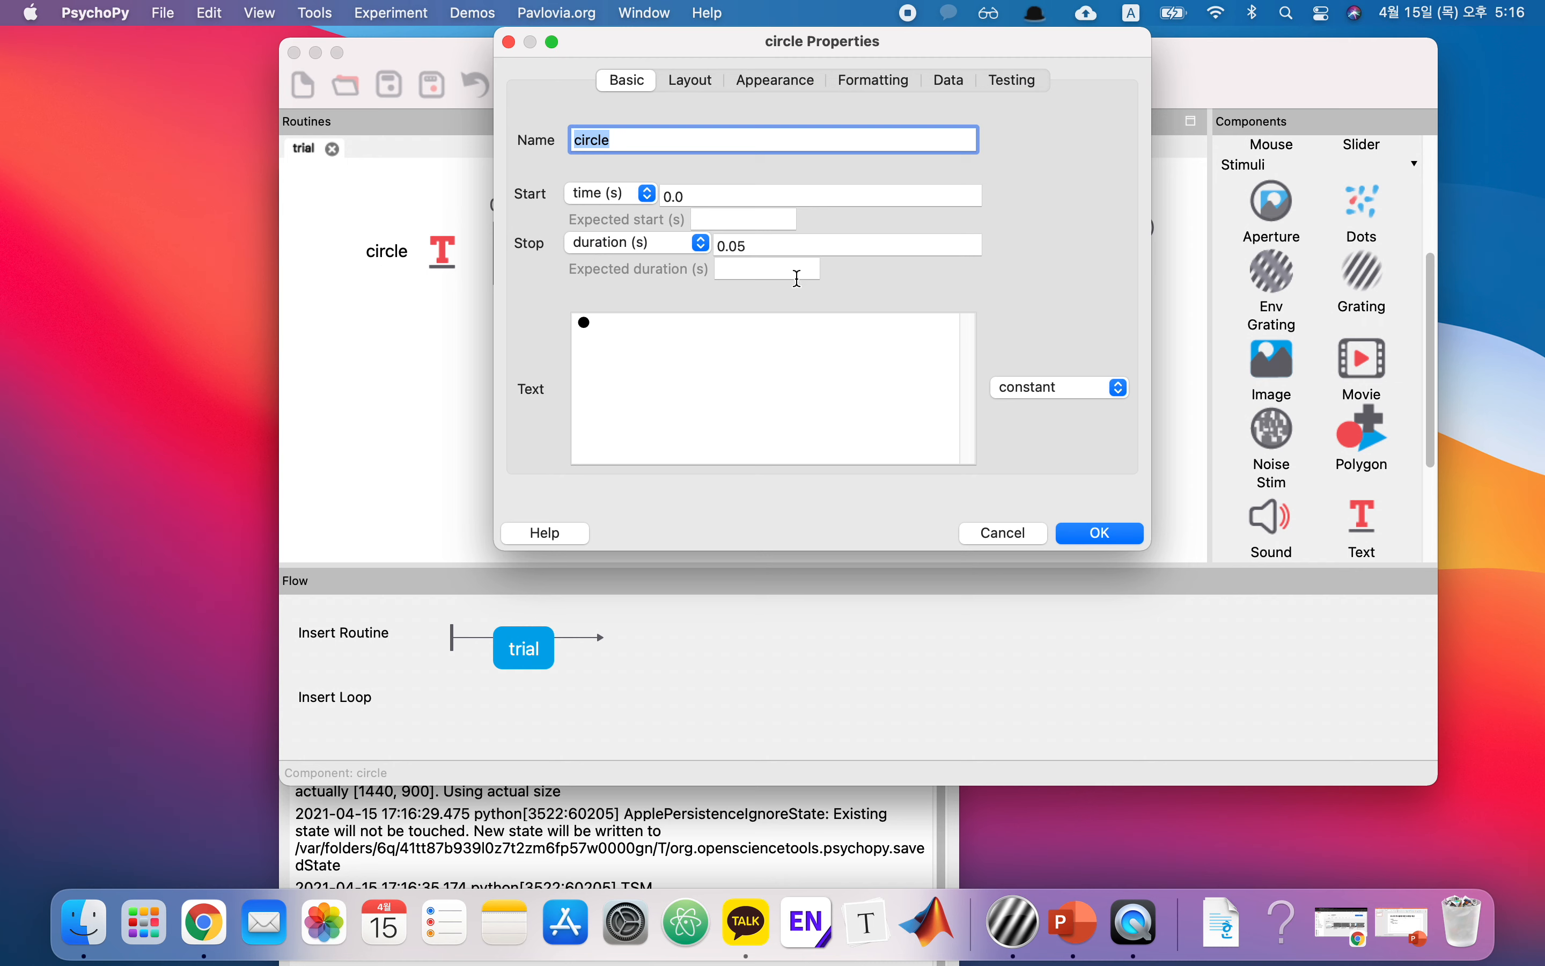
pyautogui.click(686, 93)
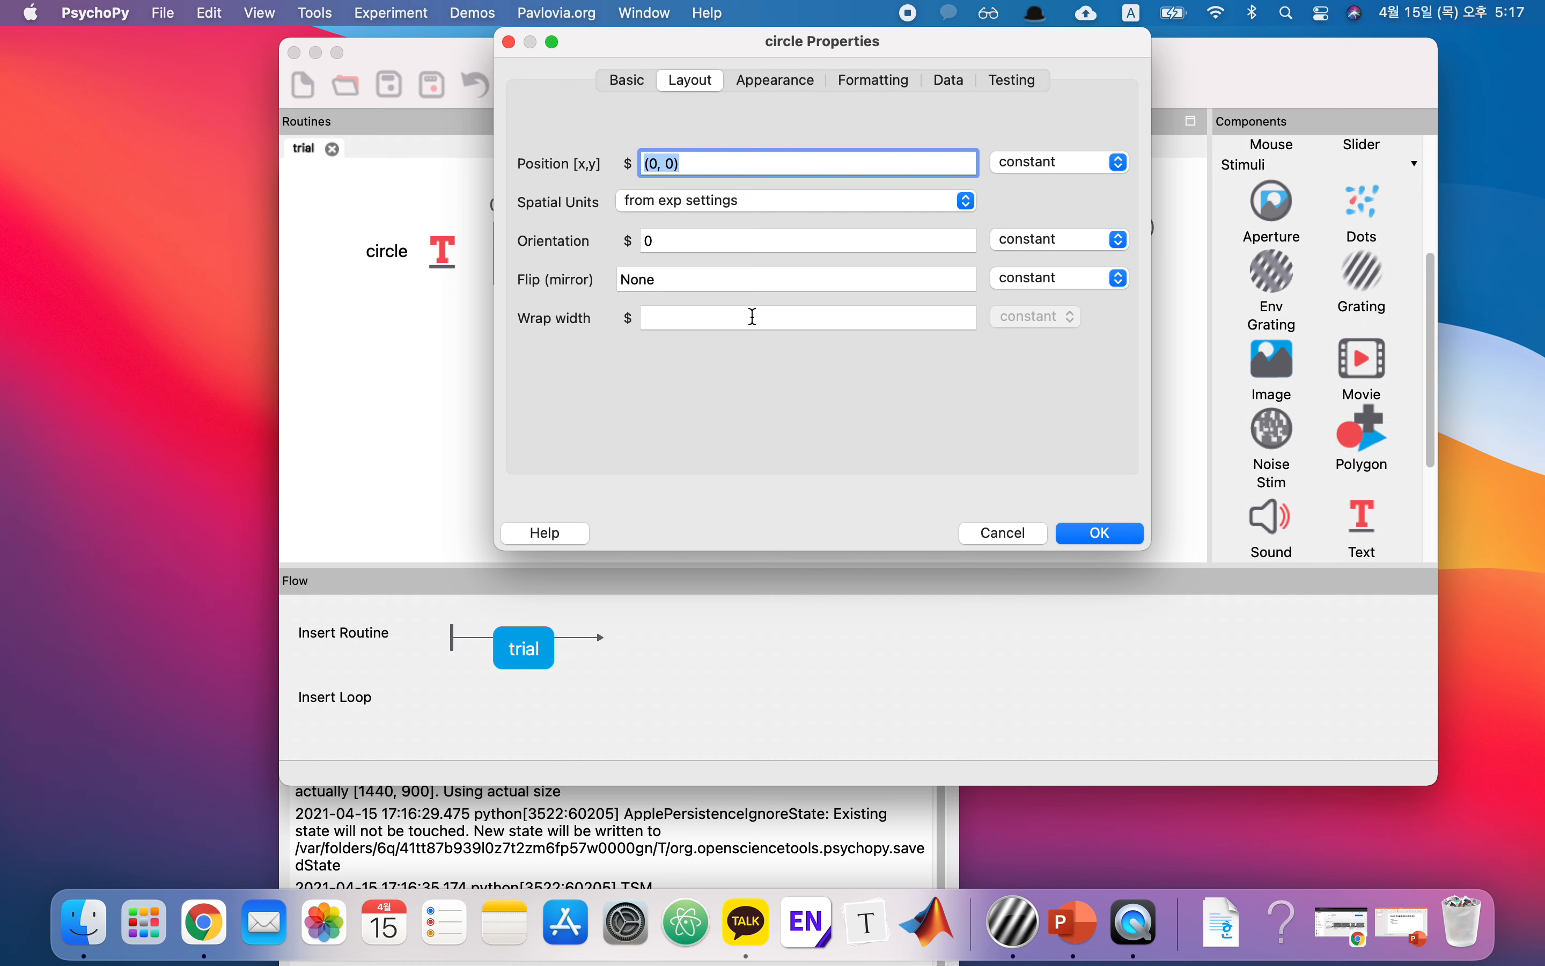
pyautogui.click(1099, 541)
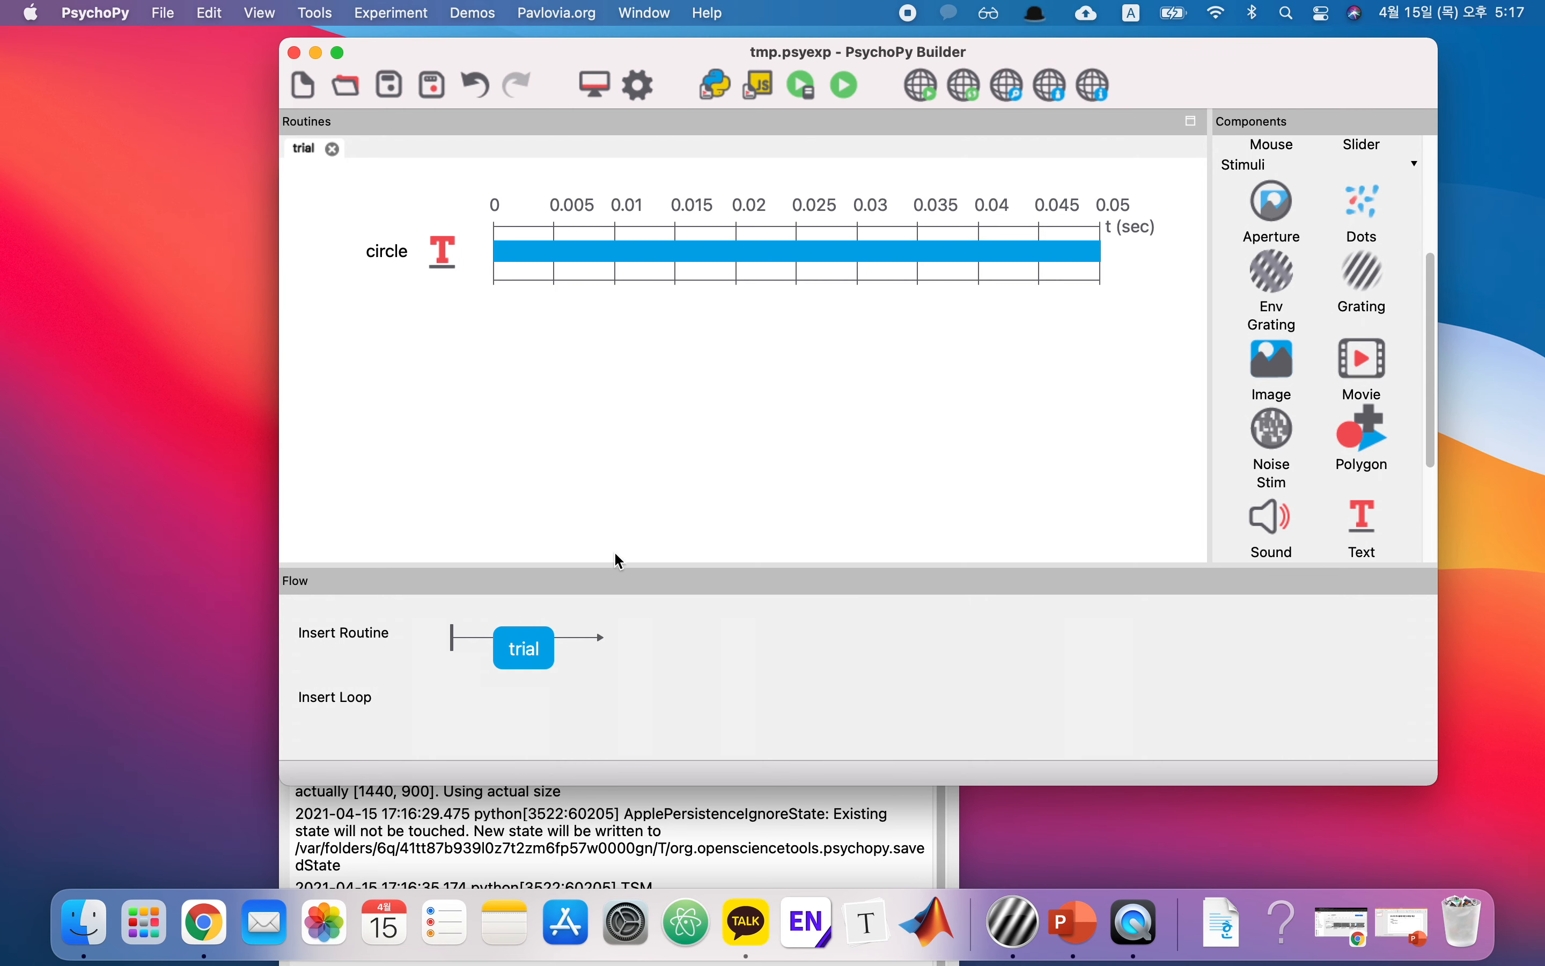
# Insert a loop around the trial routine in the flow, keeping the default loop properties.
pyautogui.click(356, 703)
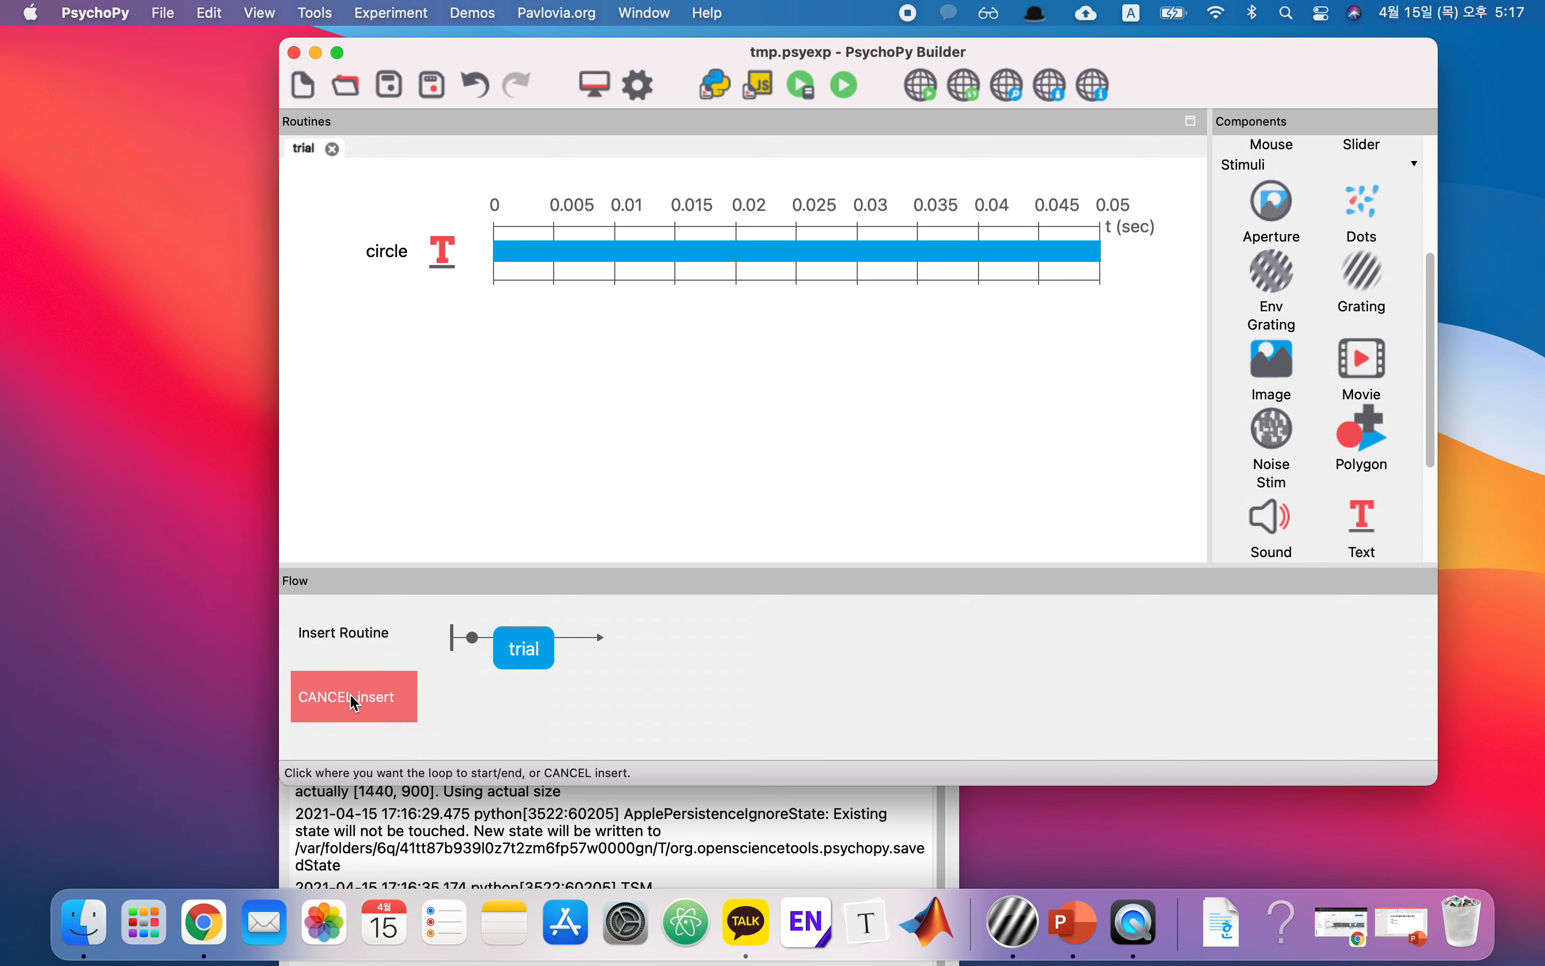
pyautogui.click(482, 649)
pyautogui.click(923, 406)
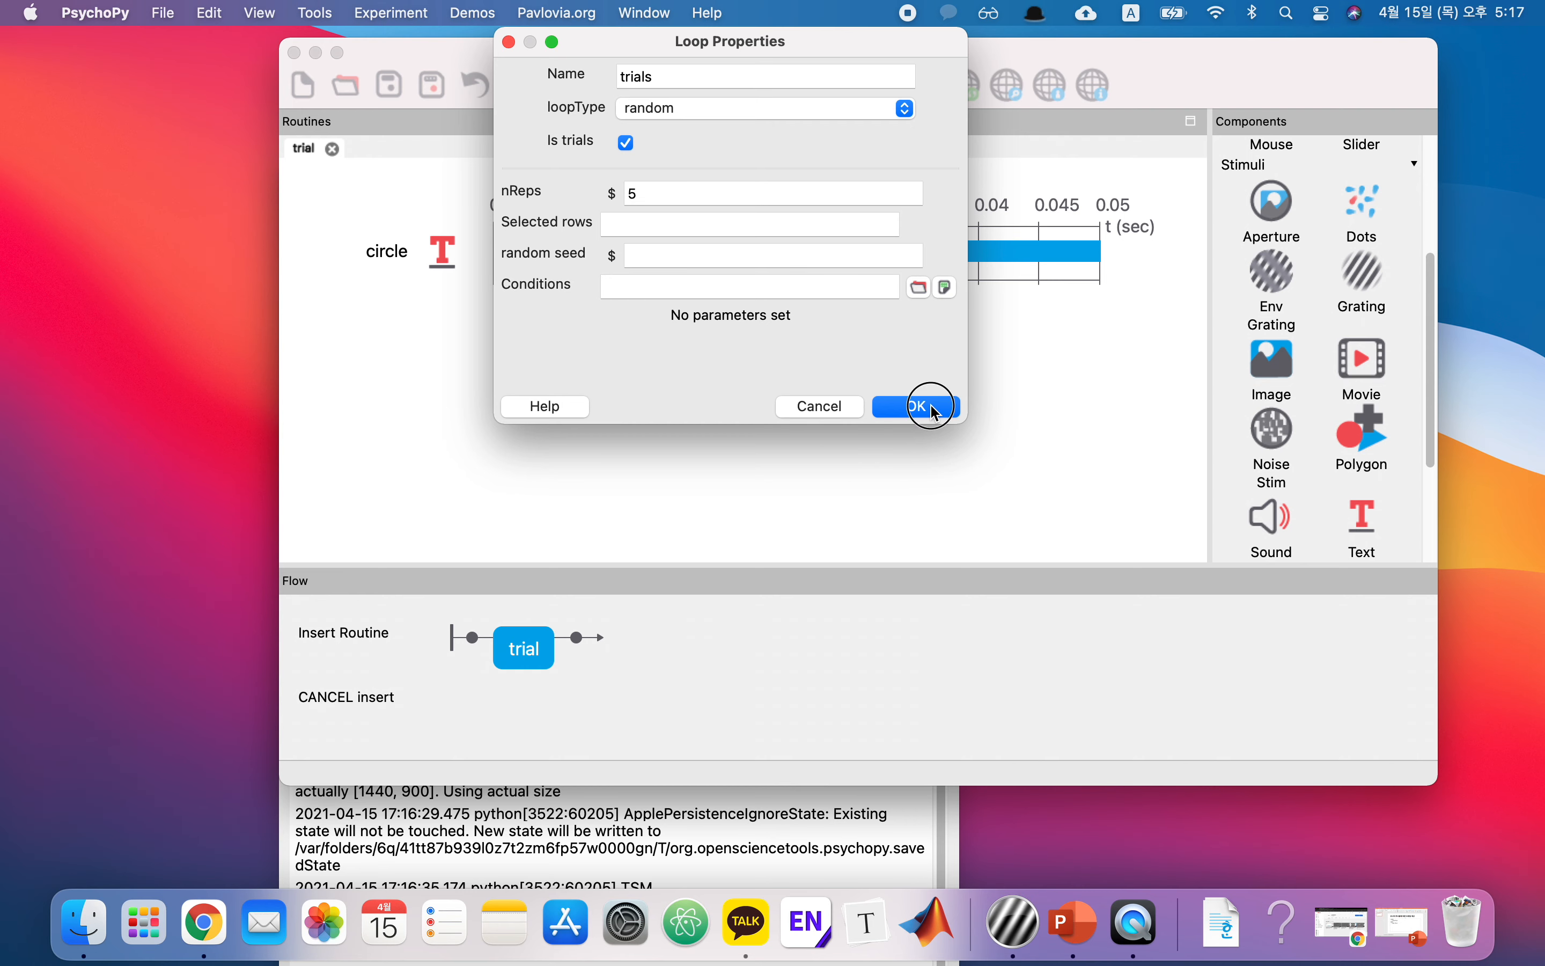
# Rename the loop around the trial routine as numbeofRepeat.
pyautogui.click(580, 693)
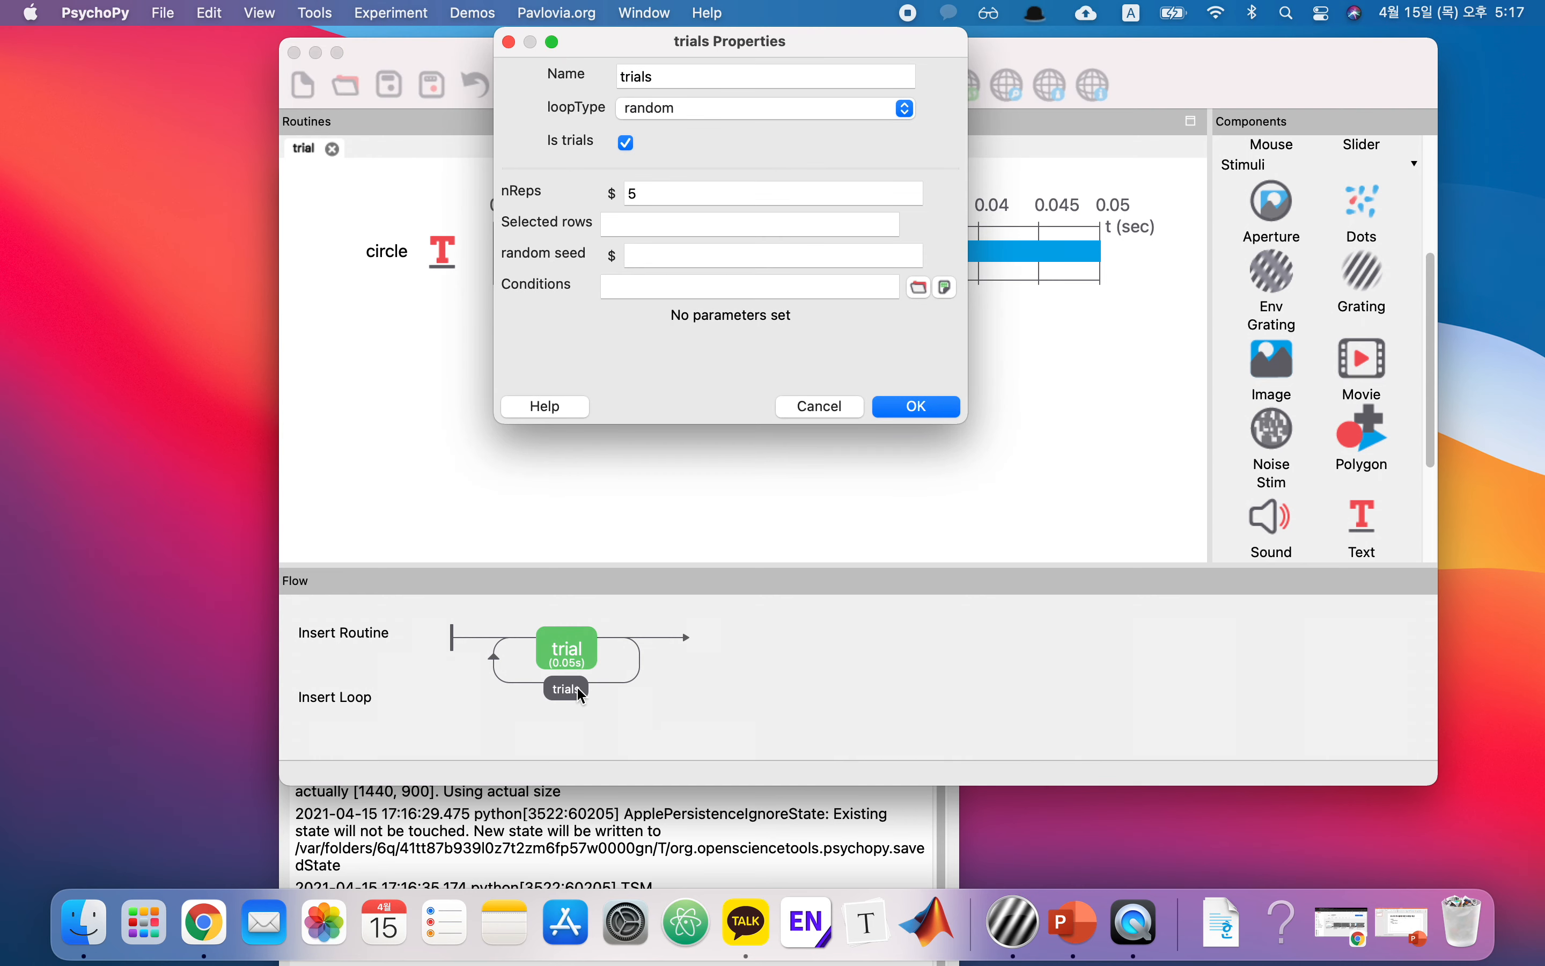
pyautogui.click(748, 96)
pyautogui.moveTo(746, 83); pyautogui.dragTo(362, 85)
pyautogui.write('num')
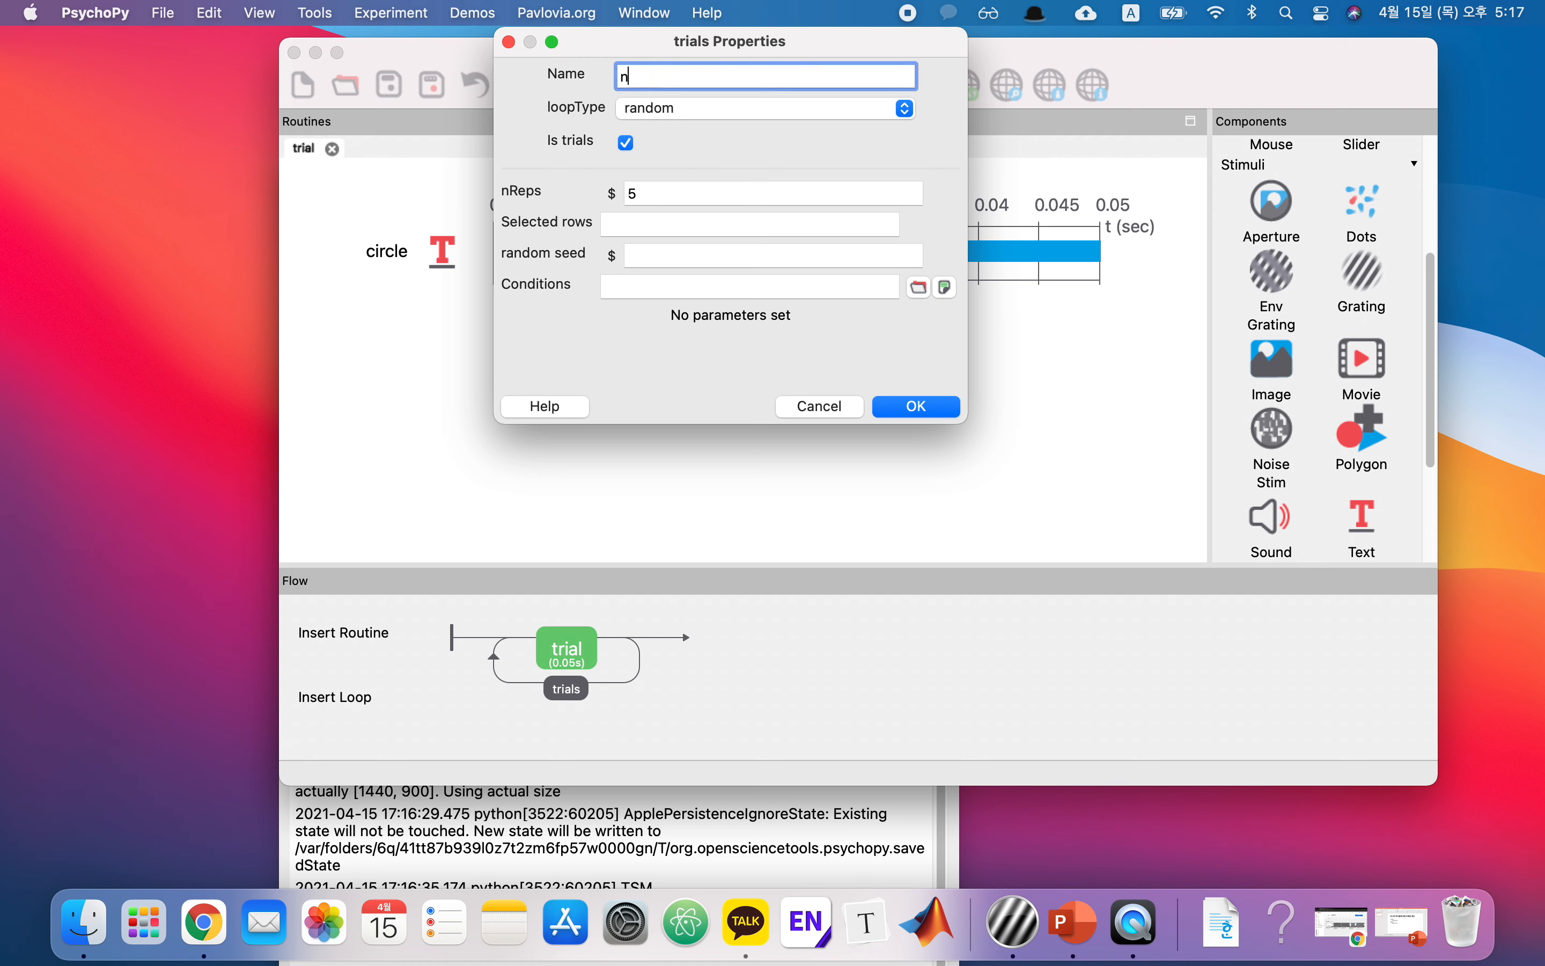
pyautogui.write('berod')
pyautogui.press('BackSpace')
pyautogui.press('BackSpace')
pyautogui.write('ofRepea')
# Set the loop type to sequential, keep 5 repetitions, and accept the loop properties.
pyautogui.click(648, 117)
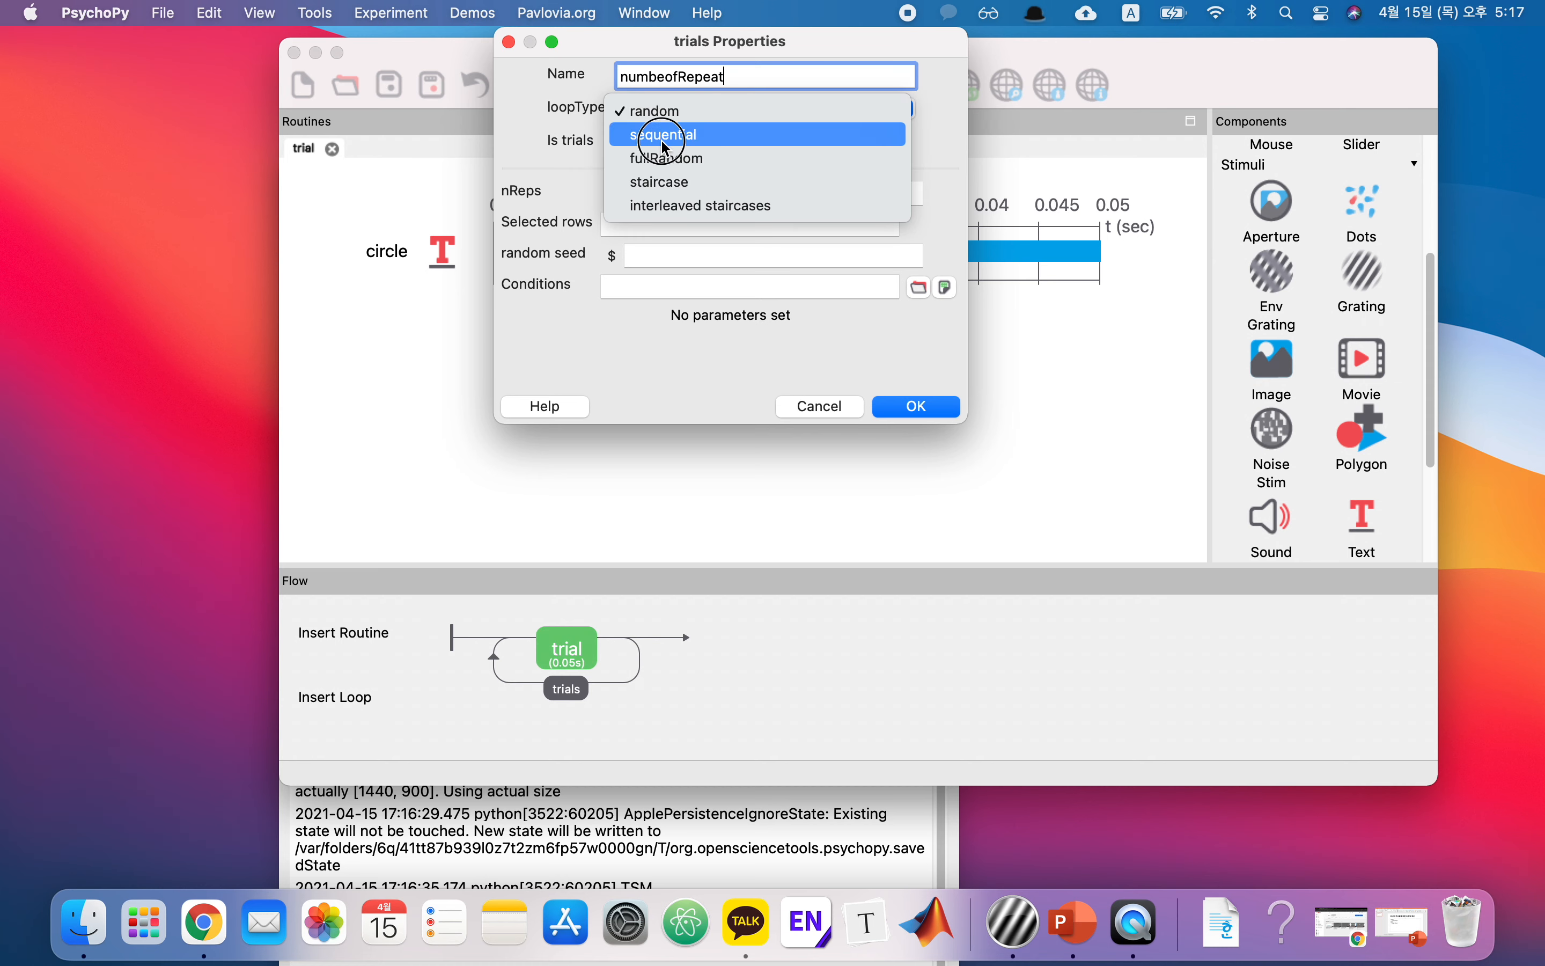
pyautogui.click(665, 145)
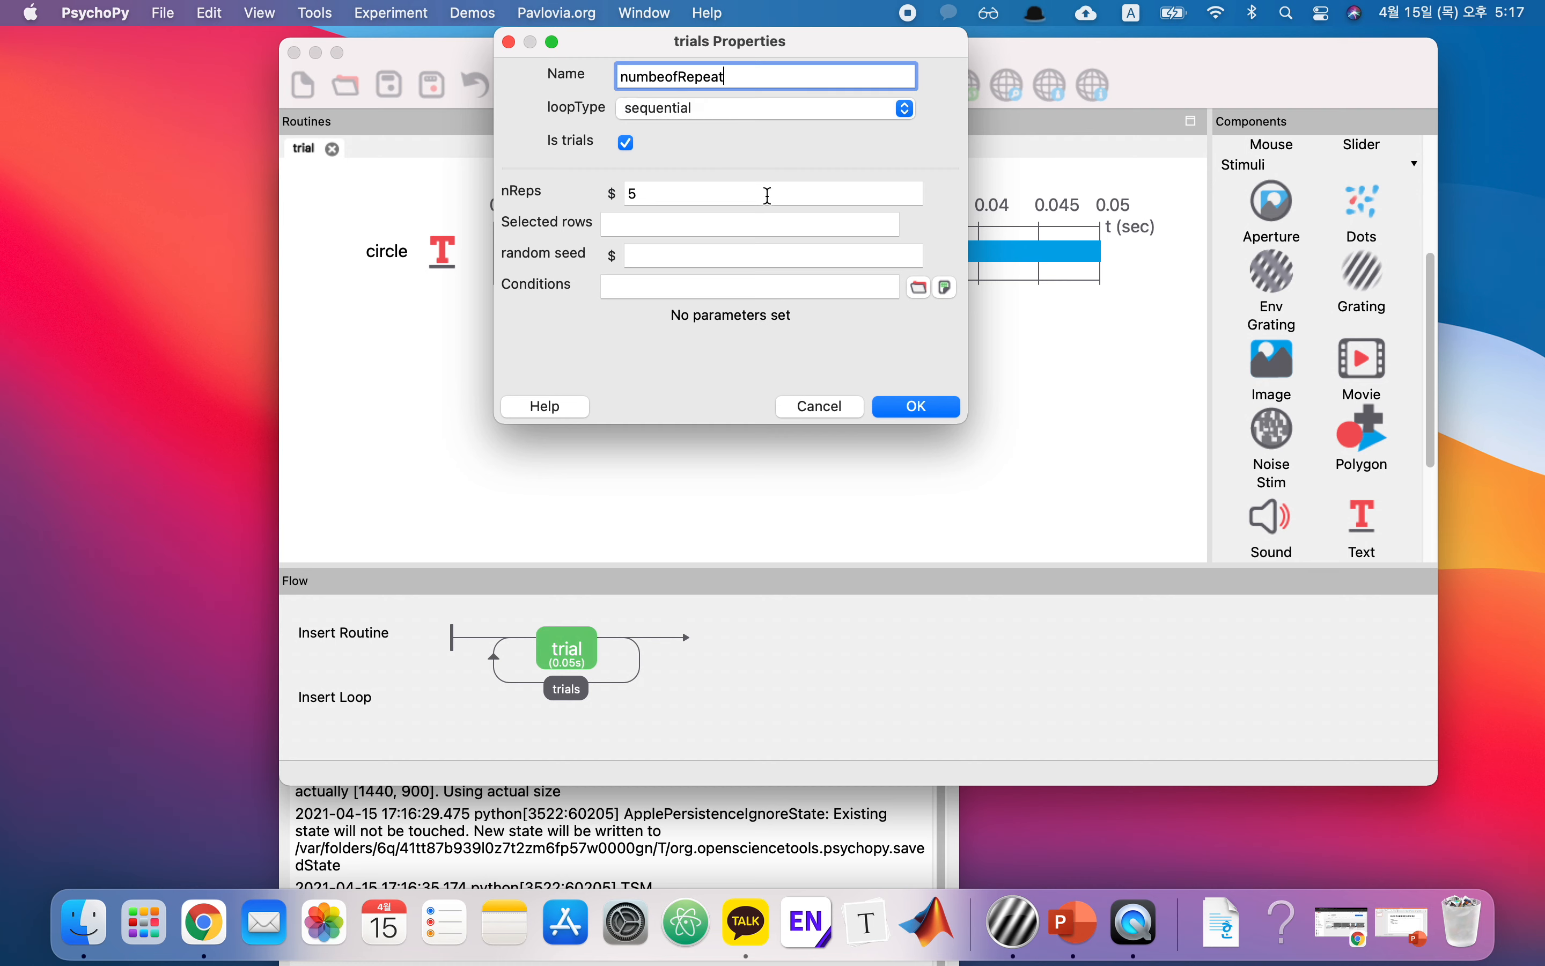
pyautogui.click(736, 197)
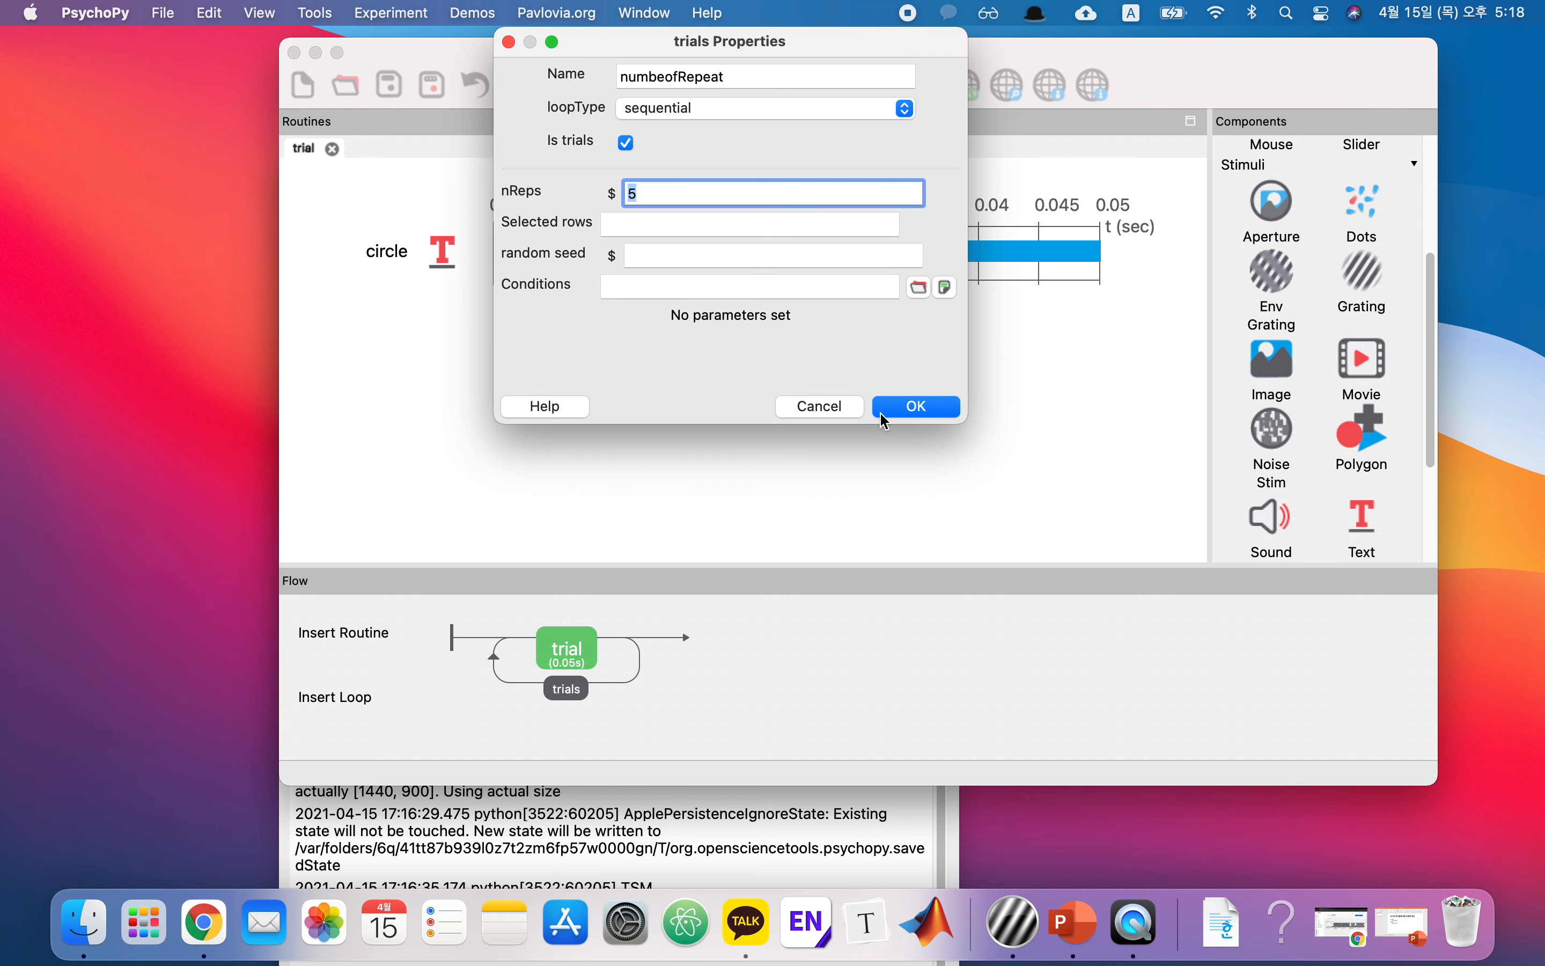
pyautogui.click(894, 412)
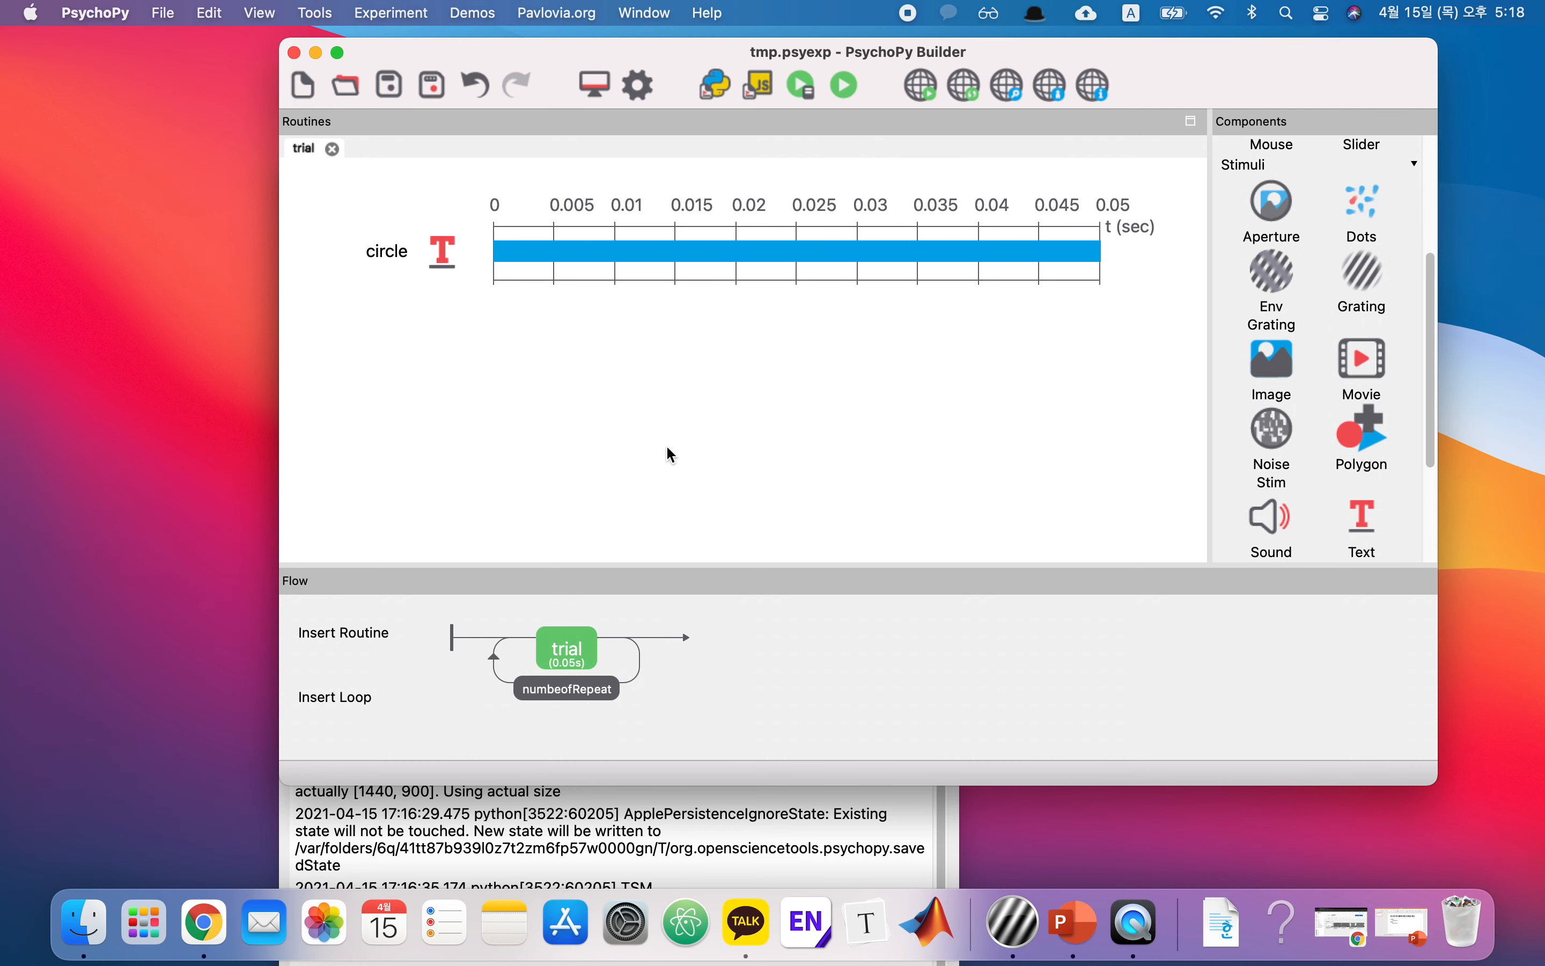
# Review the circle component's formatting, appearance and layout settings, including how its x,y position can be updated, leaving position constant.
pyautogui.click(429, 249)
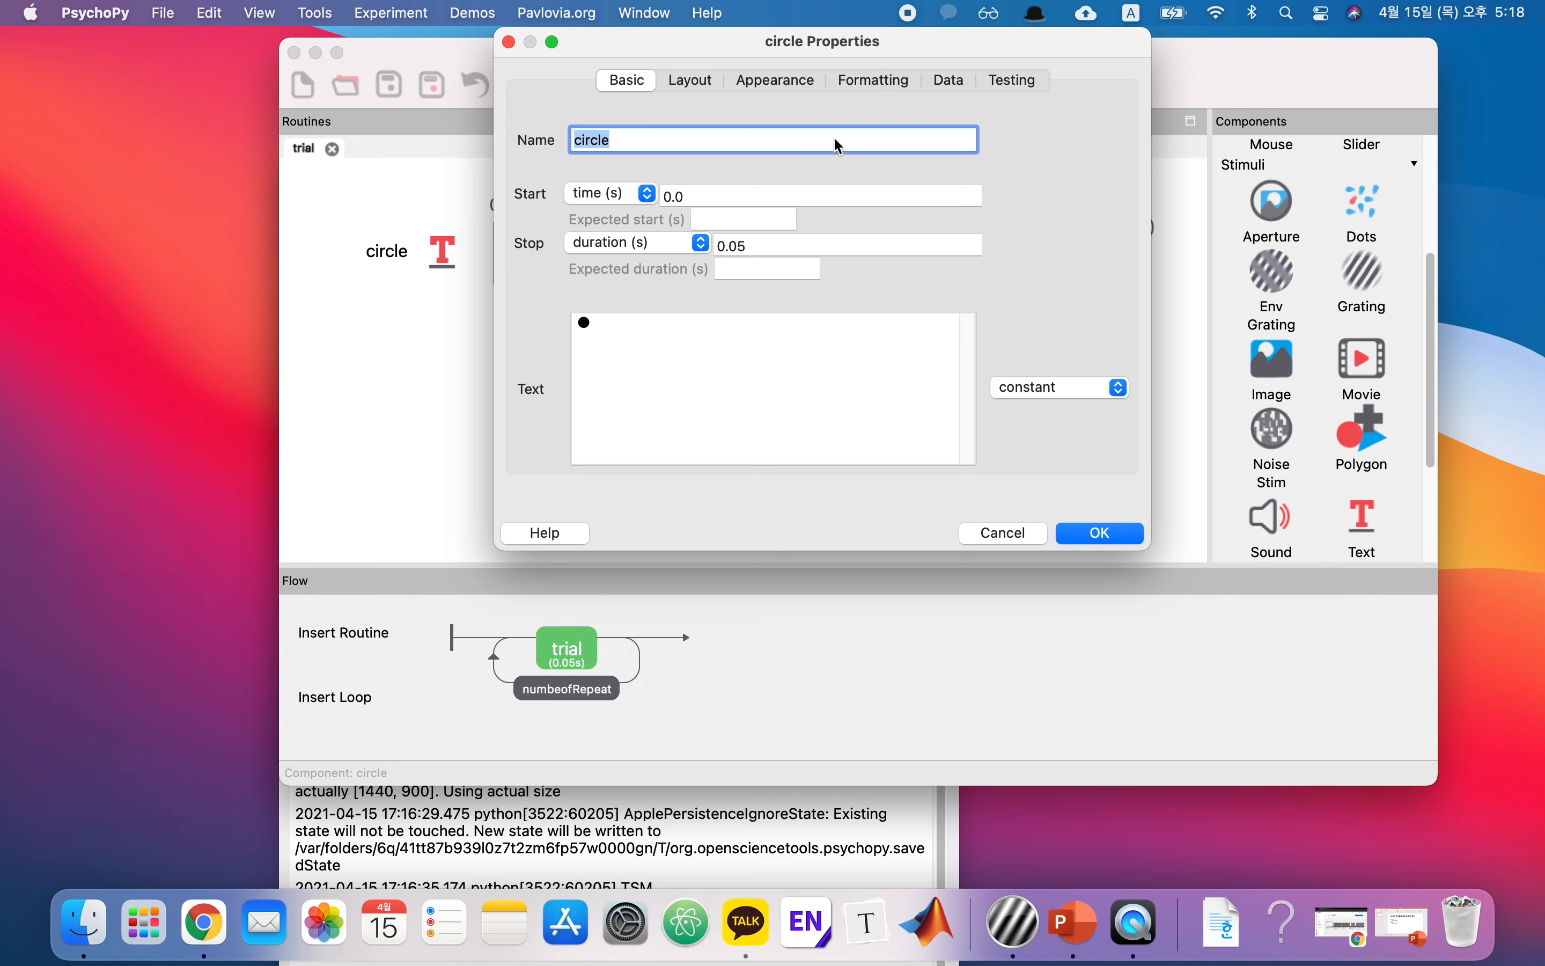
pyautogui.click(775, 77)
pyautogui.click(871, 84)
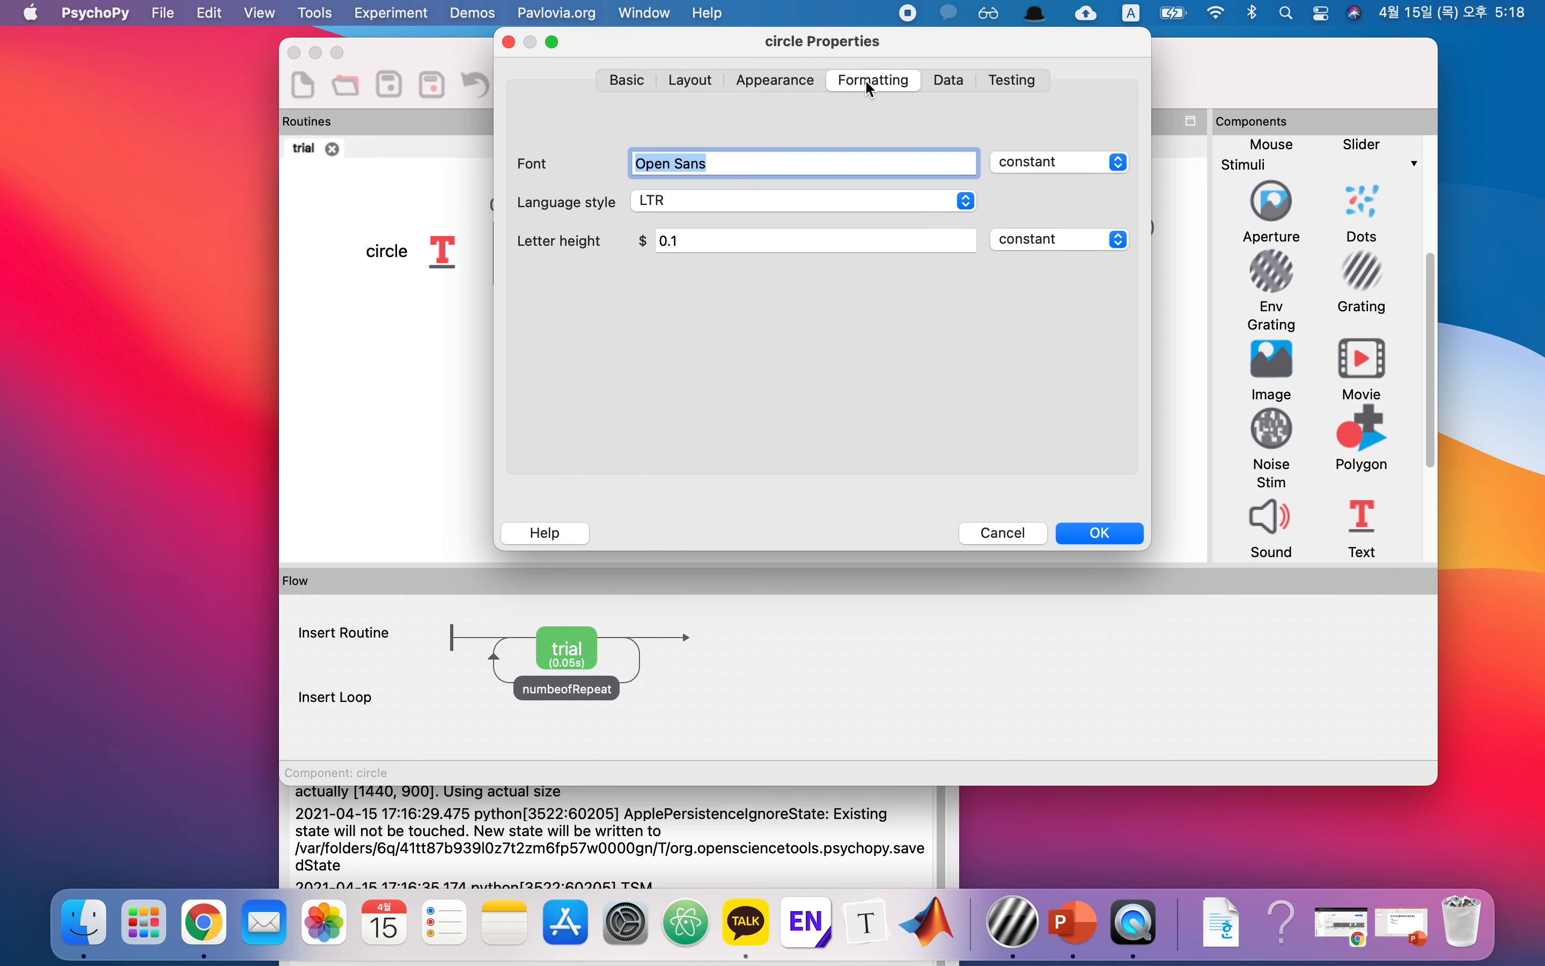
pyautogui.click(760, 87)
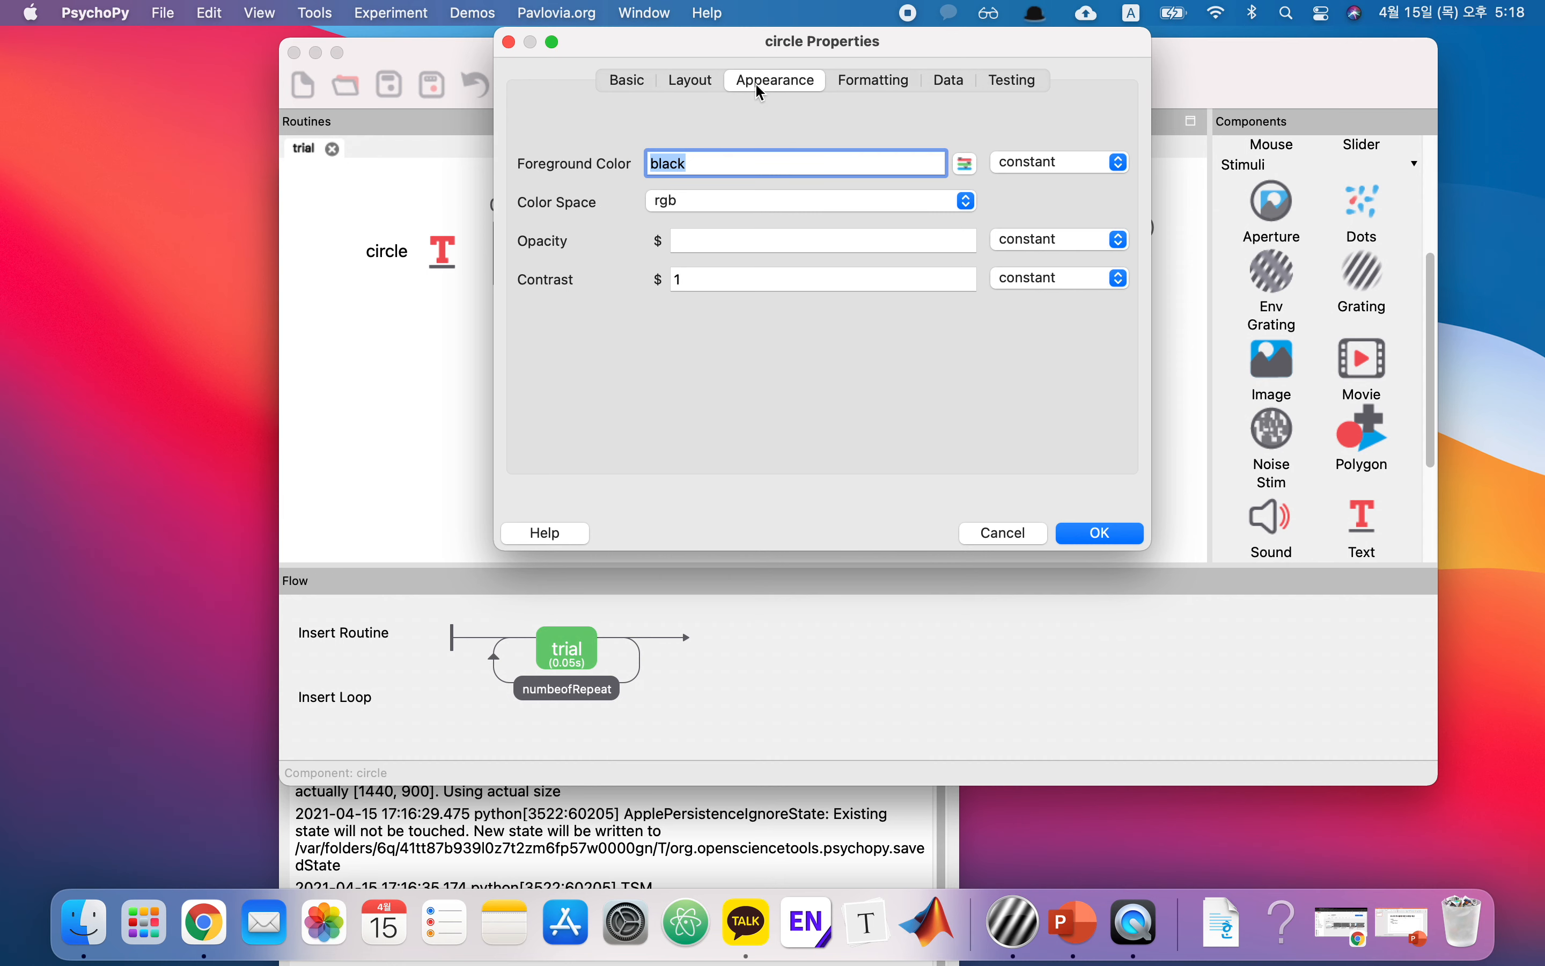
pyautogui.click(687, 86)
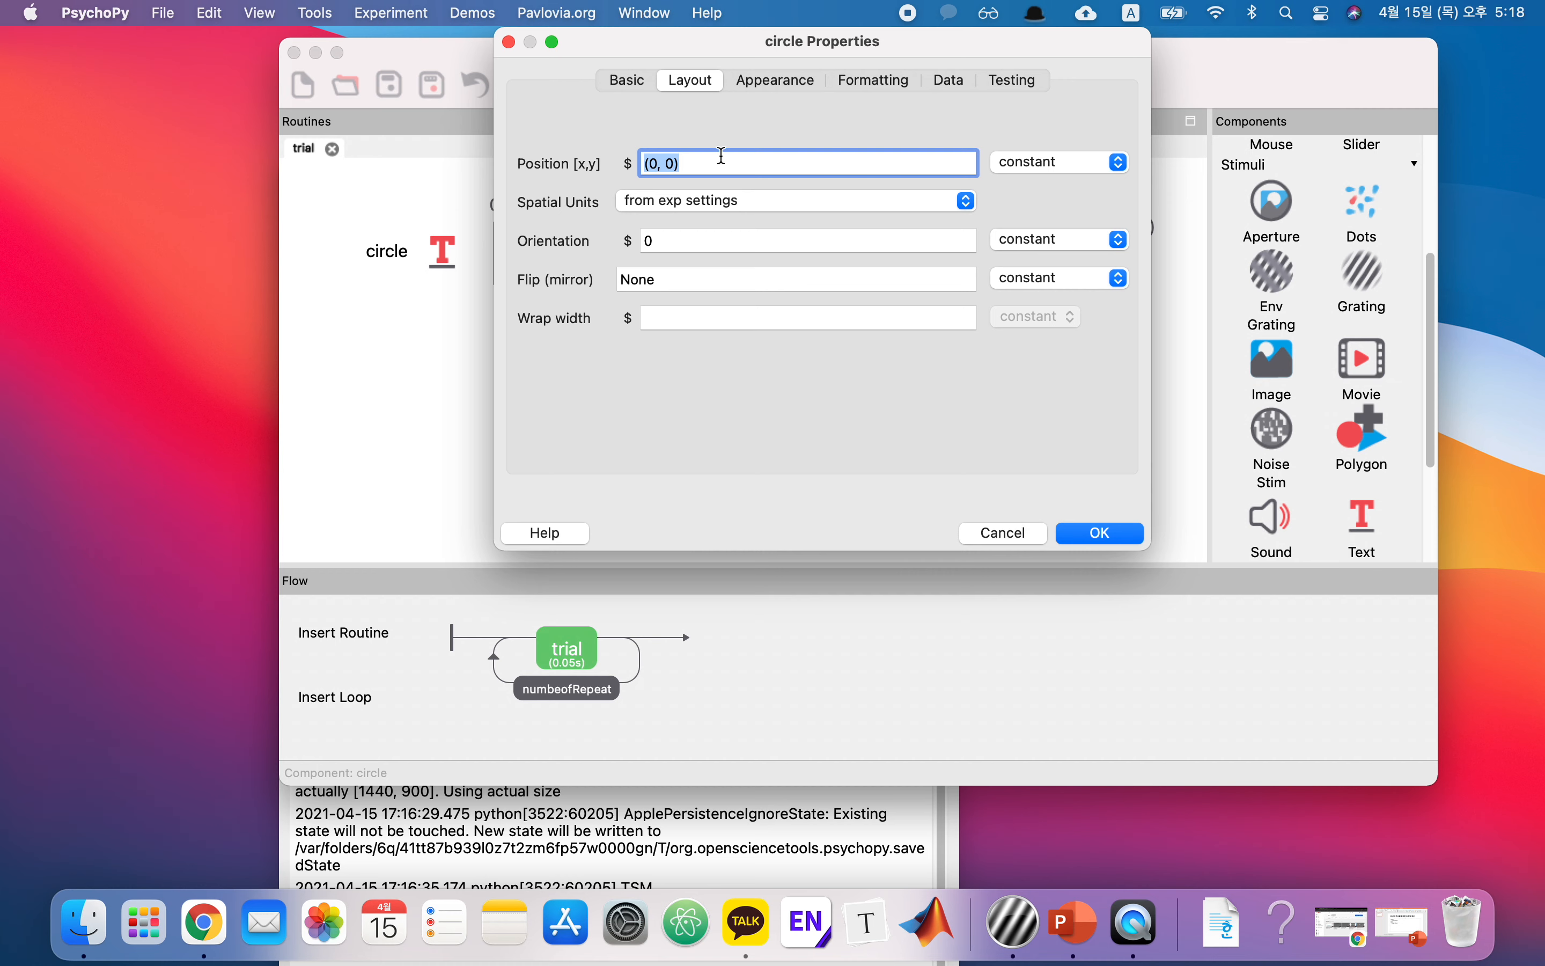
pyautogui.moveTo(686, 164); pyautogui.dragTo(527, 164)
pyautogui.click(664, 157)
pyautogui.click(659, 164)
pyautogui.moveTo(658, 163); pyautogui.dragTo(648, 163)
pyautogui.click(1012, 165)
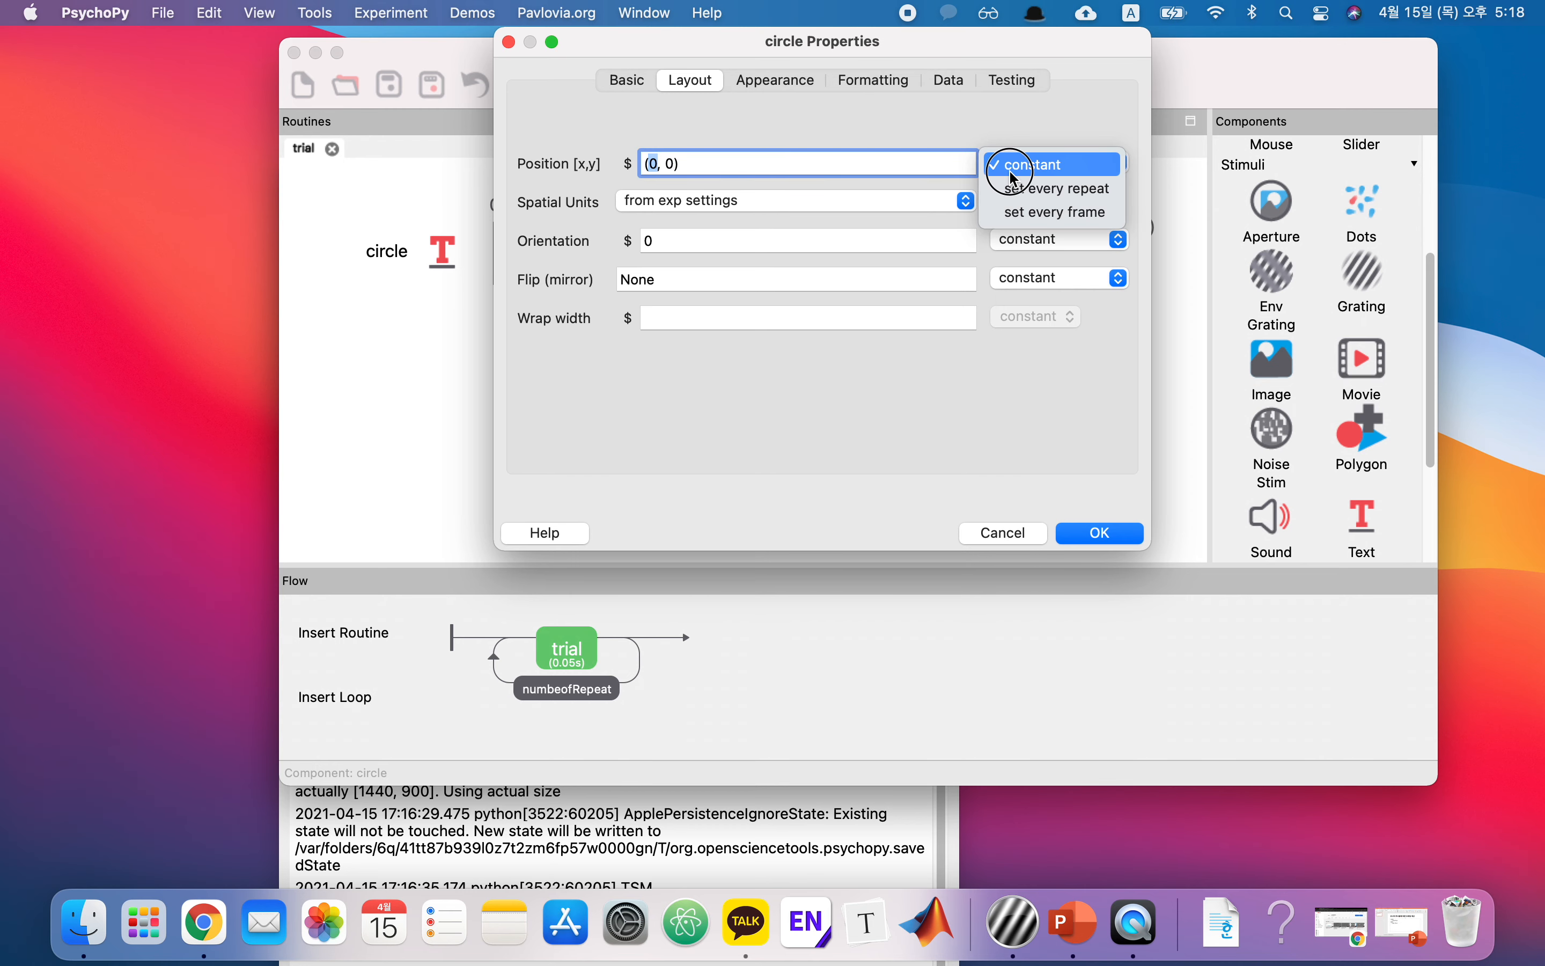
pyautogui.click(1014, 172)
pyautogui.click(1101, 533)
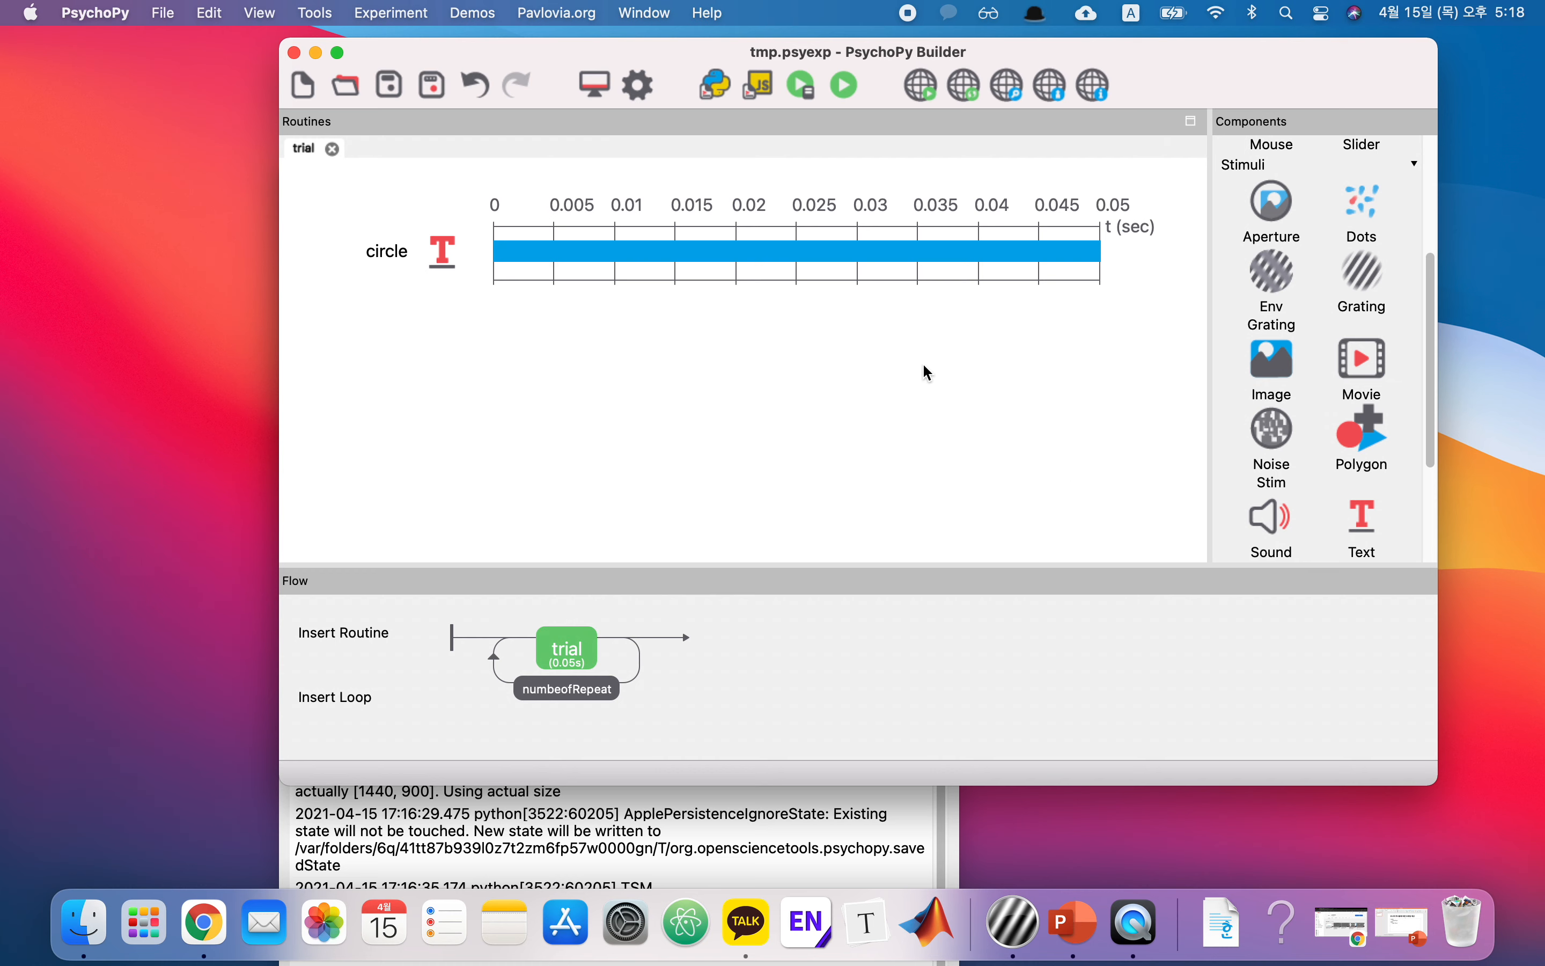
# Add a Code component to the trial routine and enter pos = pos+0.1 as its Begin Routine code.
pyautogui.scroll(-3, 1296, 374)
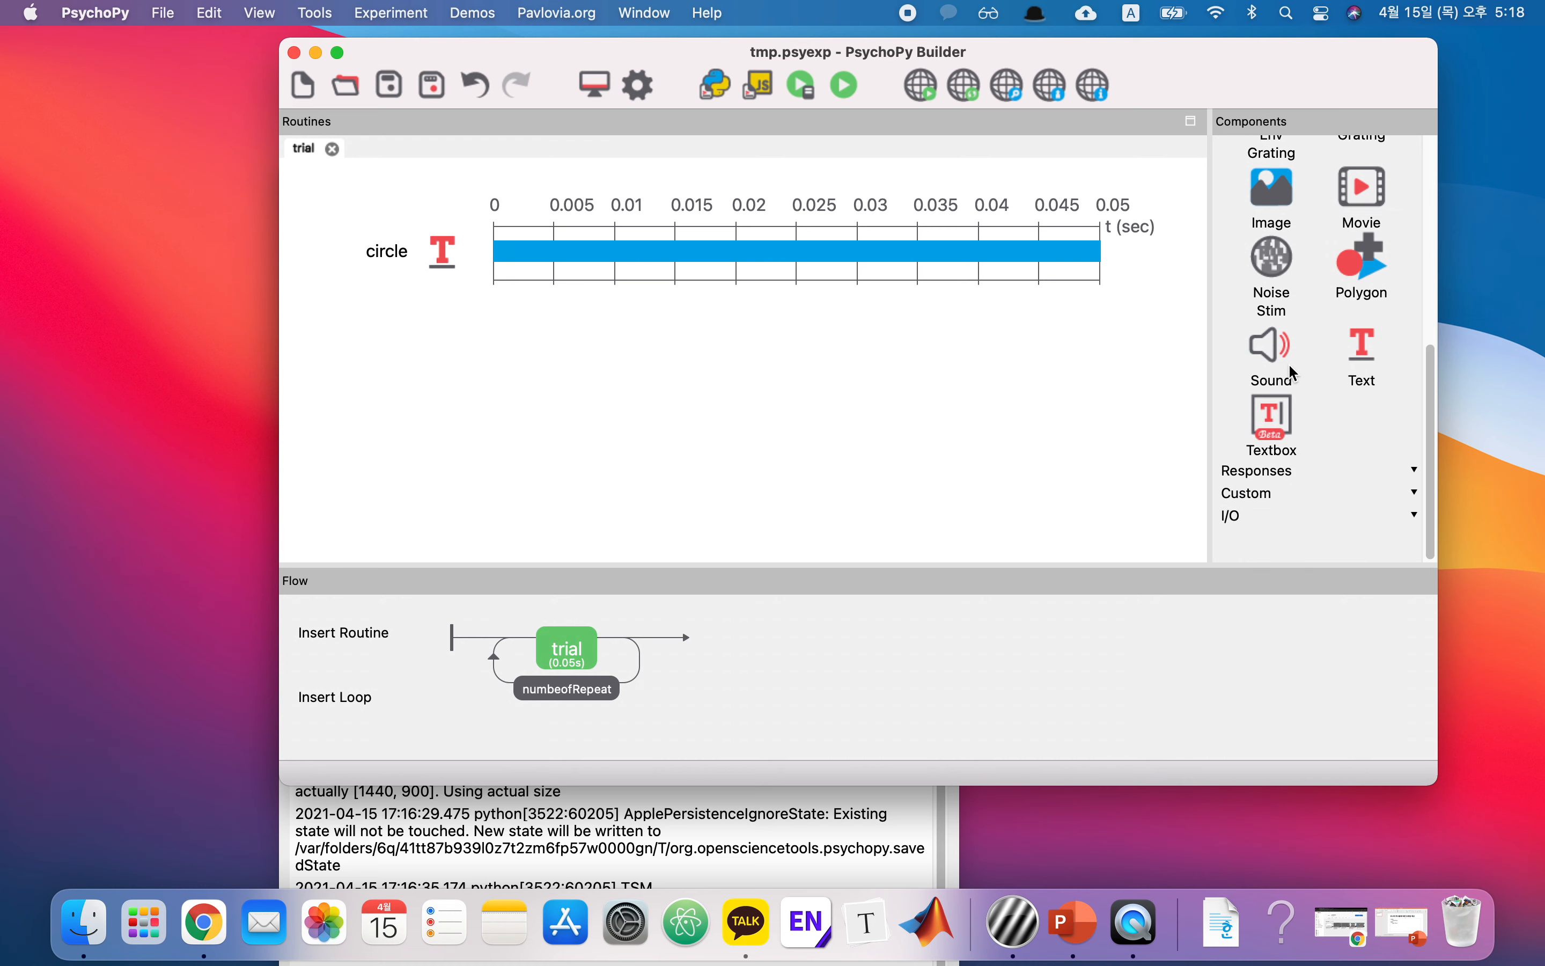
pyautogui.scroll(6, 1265, 495)
pyautogui.scroll(-3, 1267, 502)
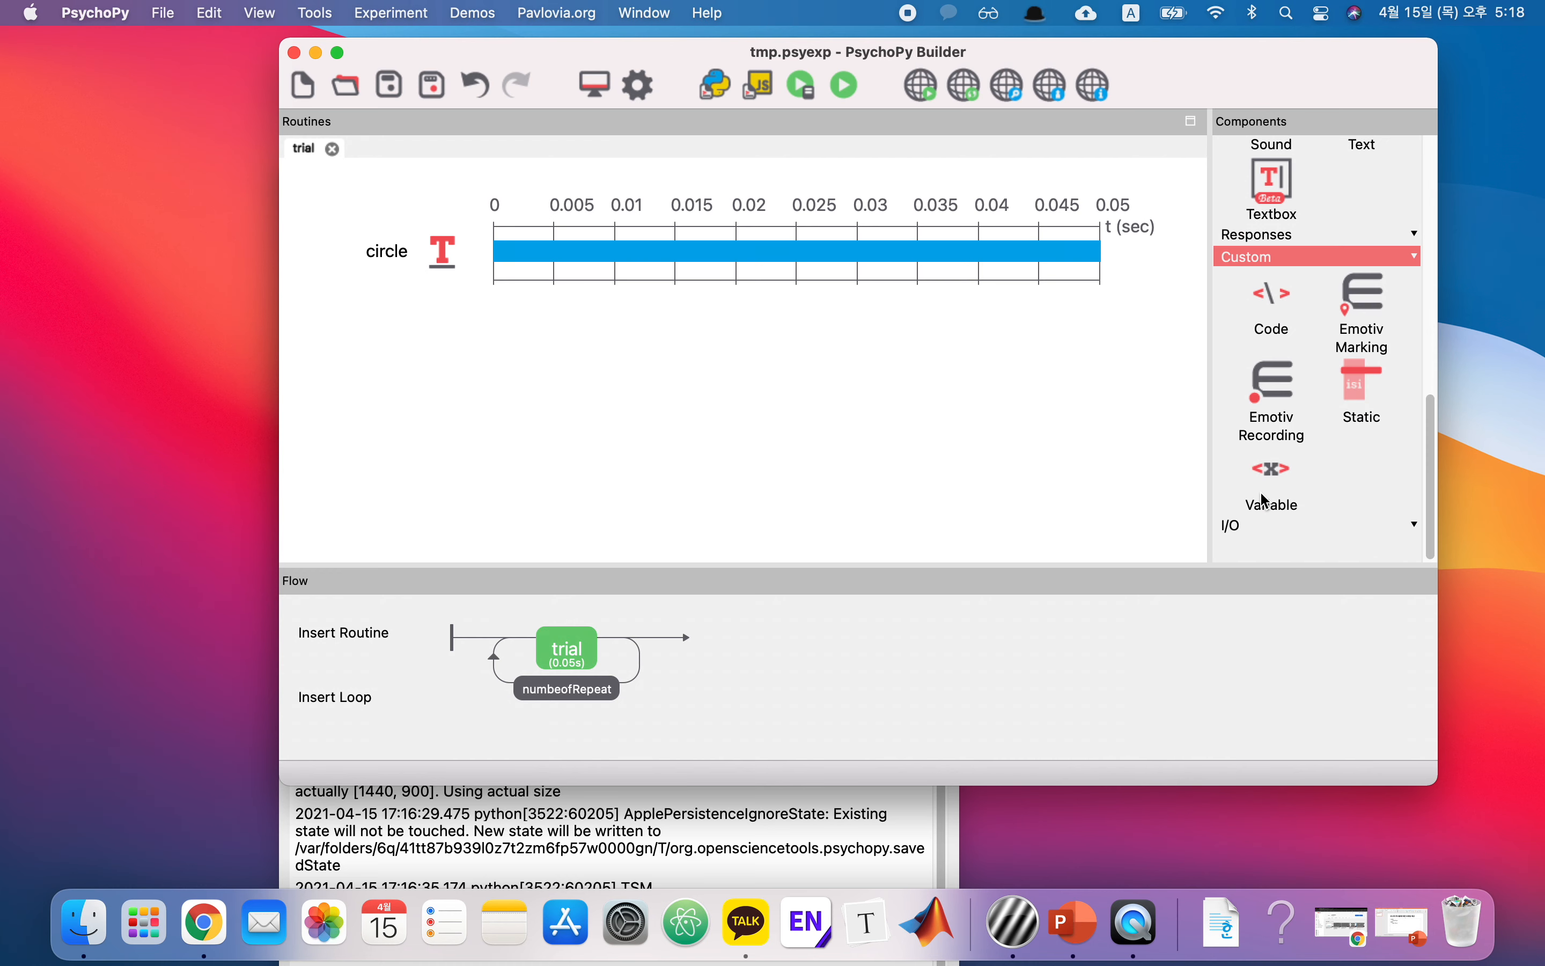
pyautogui.click(1279, 308)
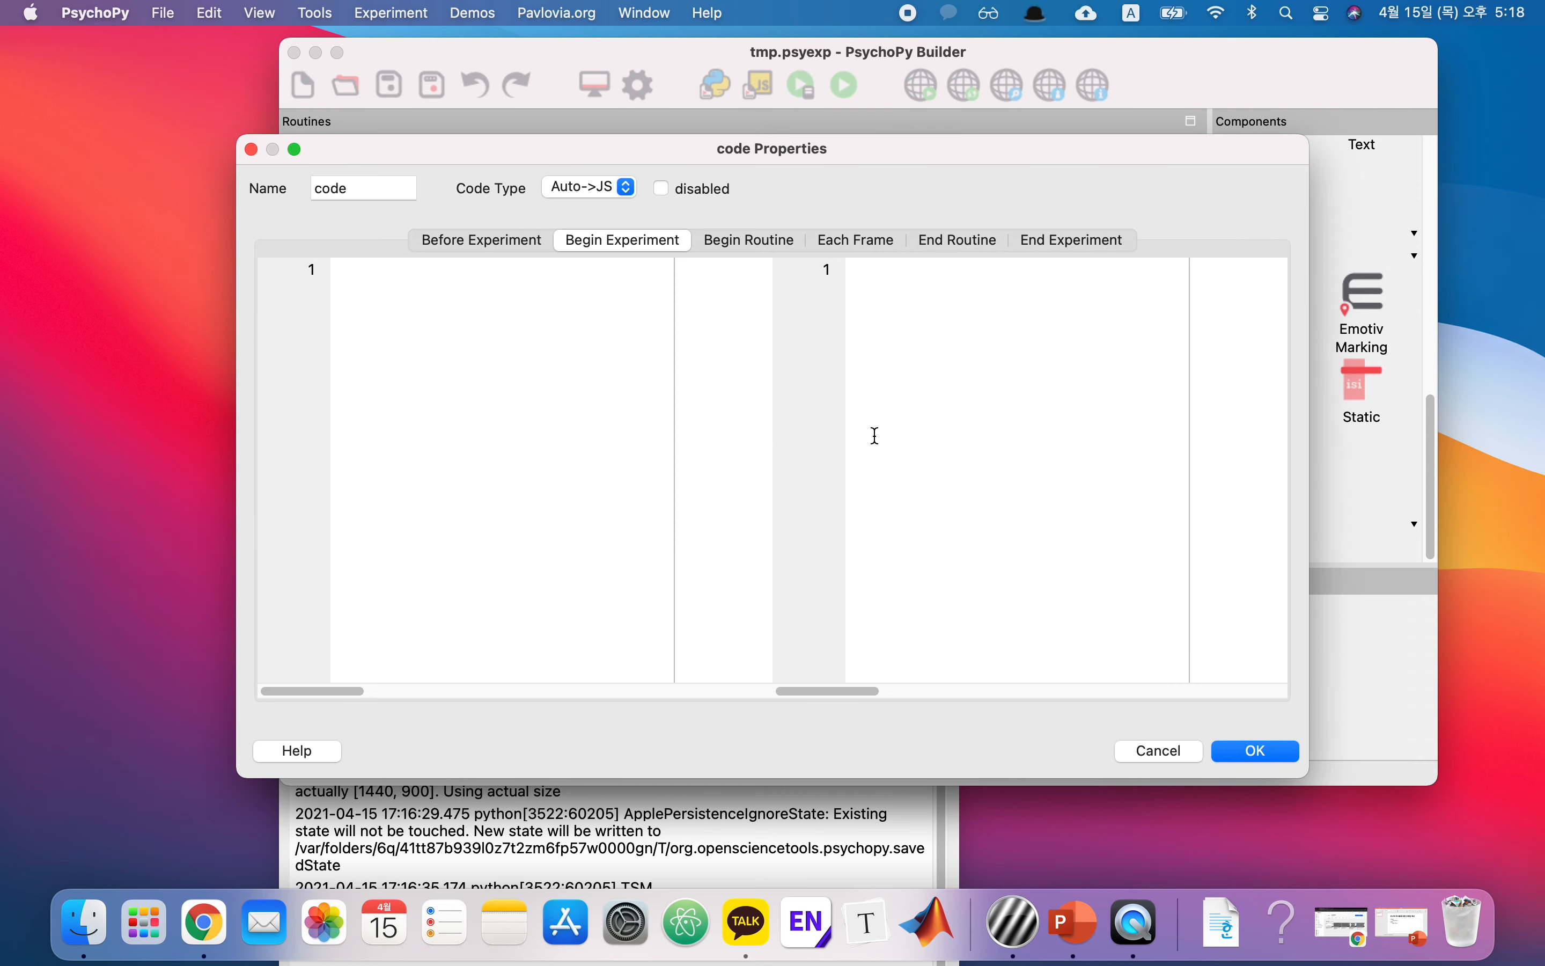
pyautogui.click(761, 242)
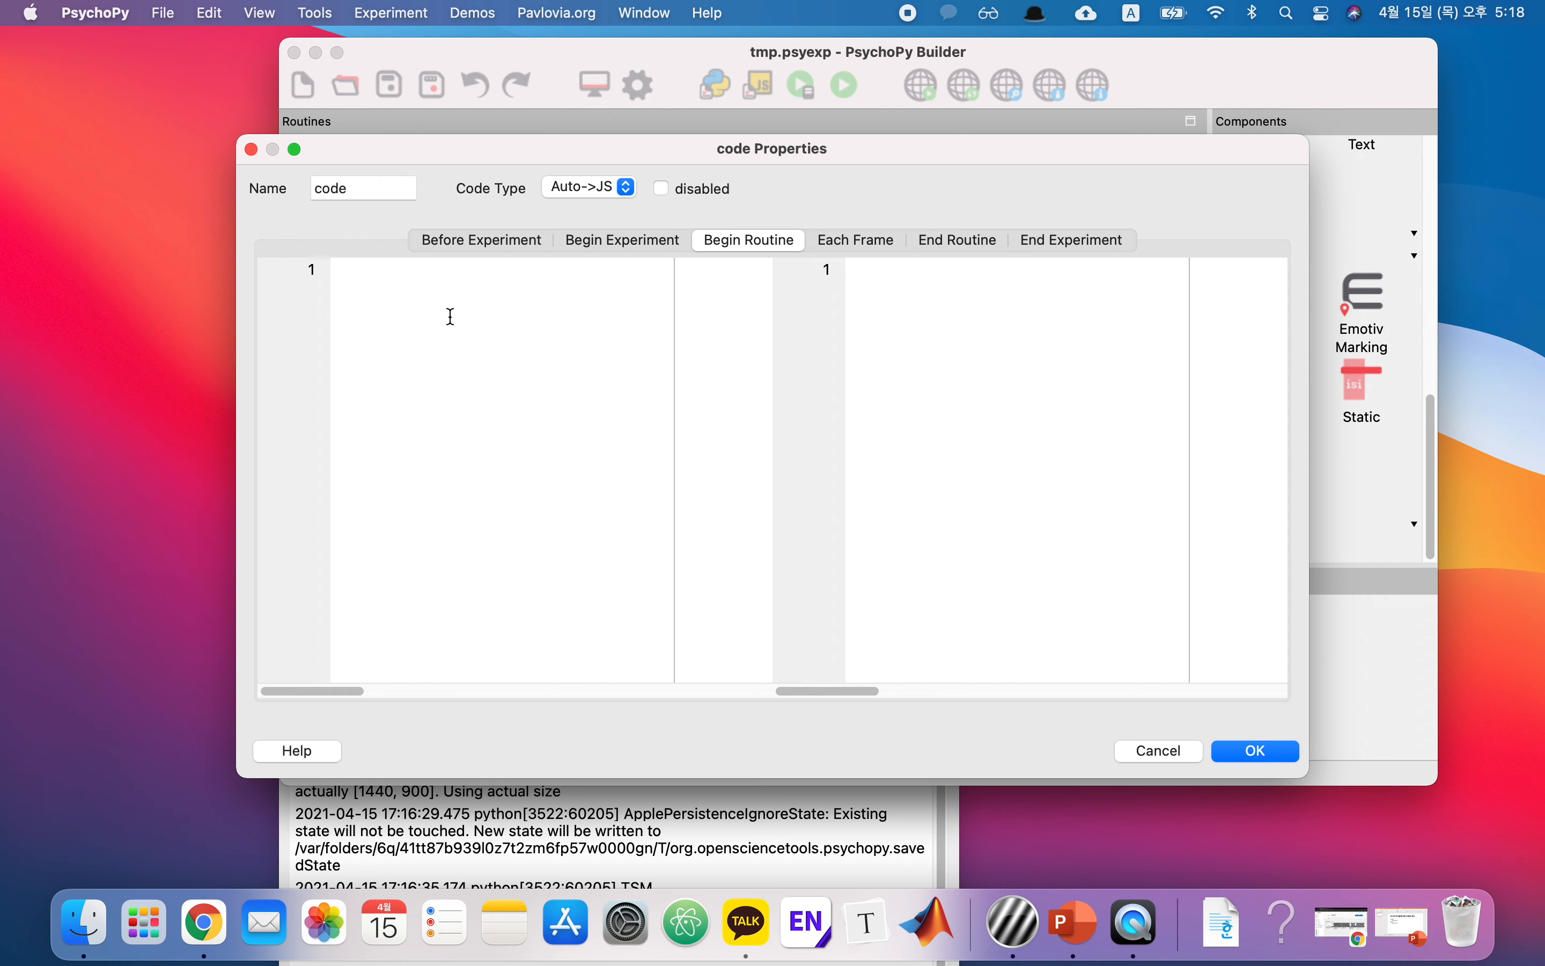
pyautogui.write('pos = ')
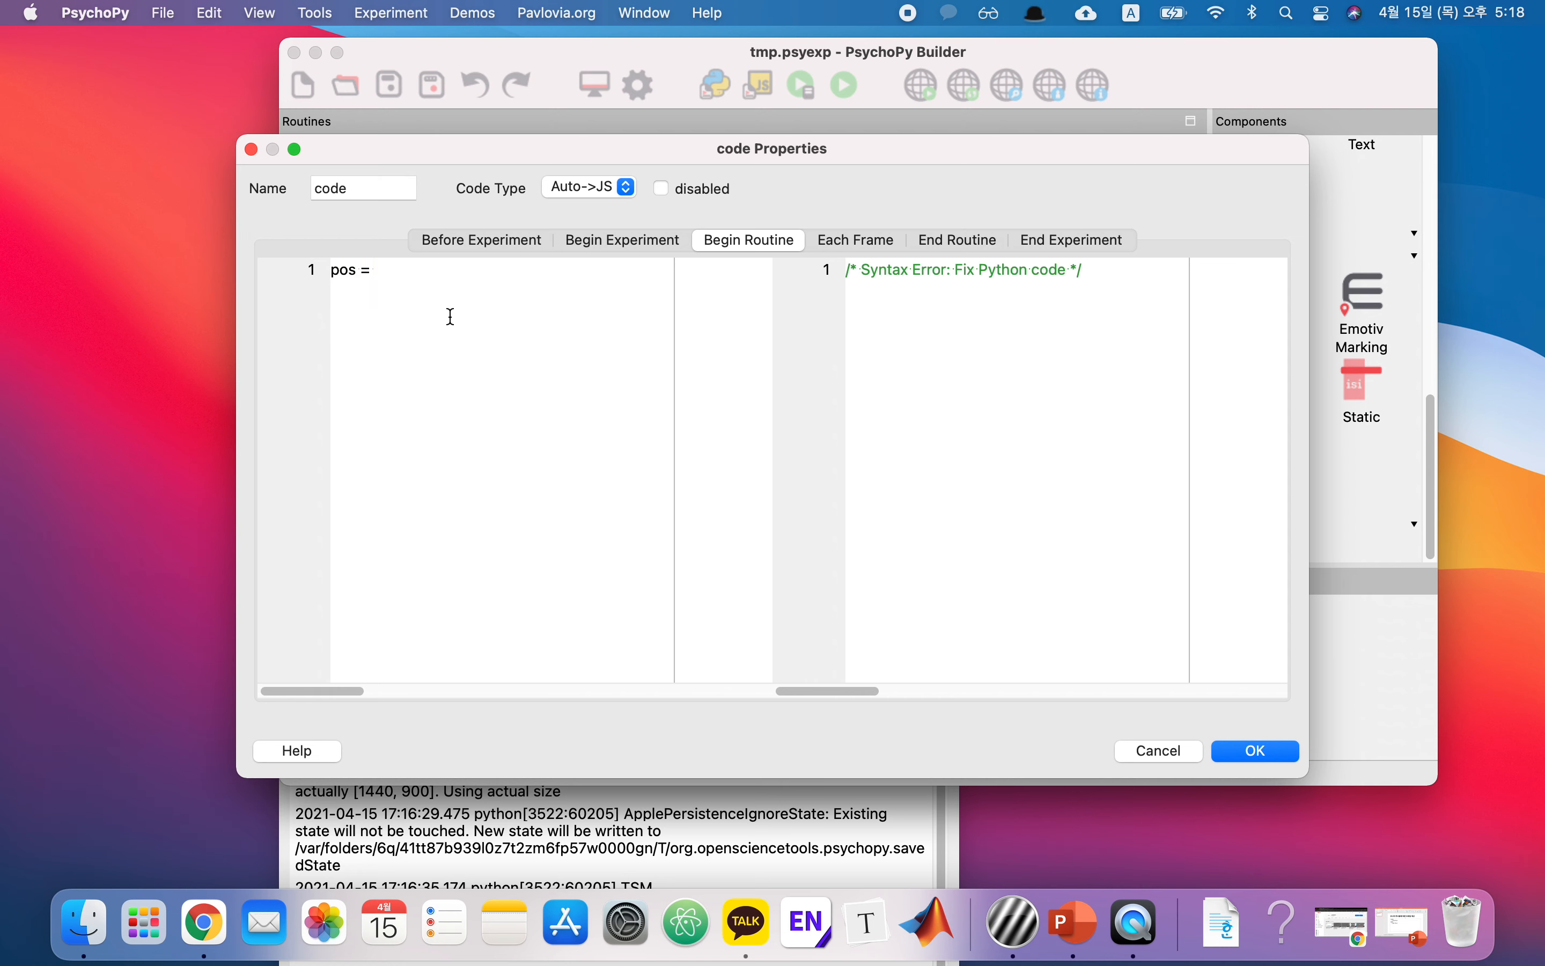
pyautogui.write('pos+0.1')
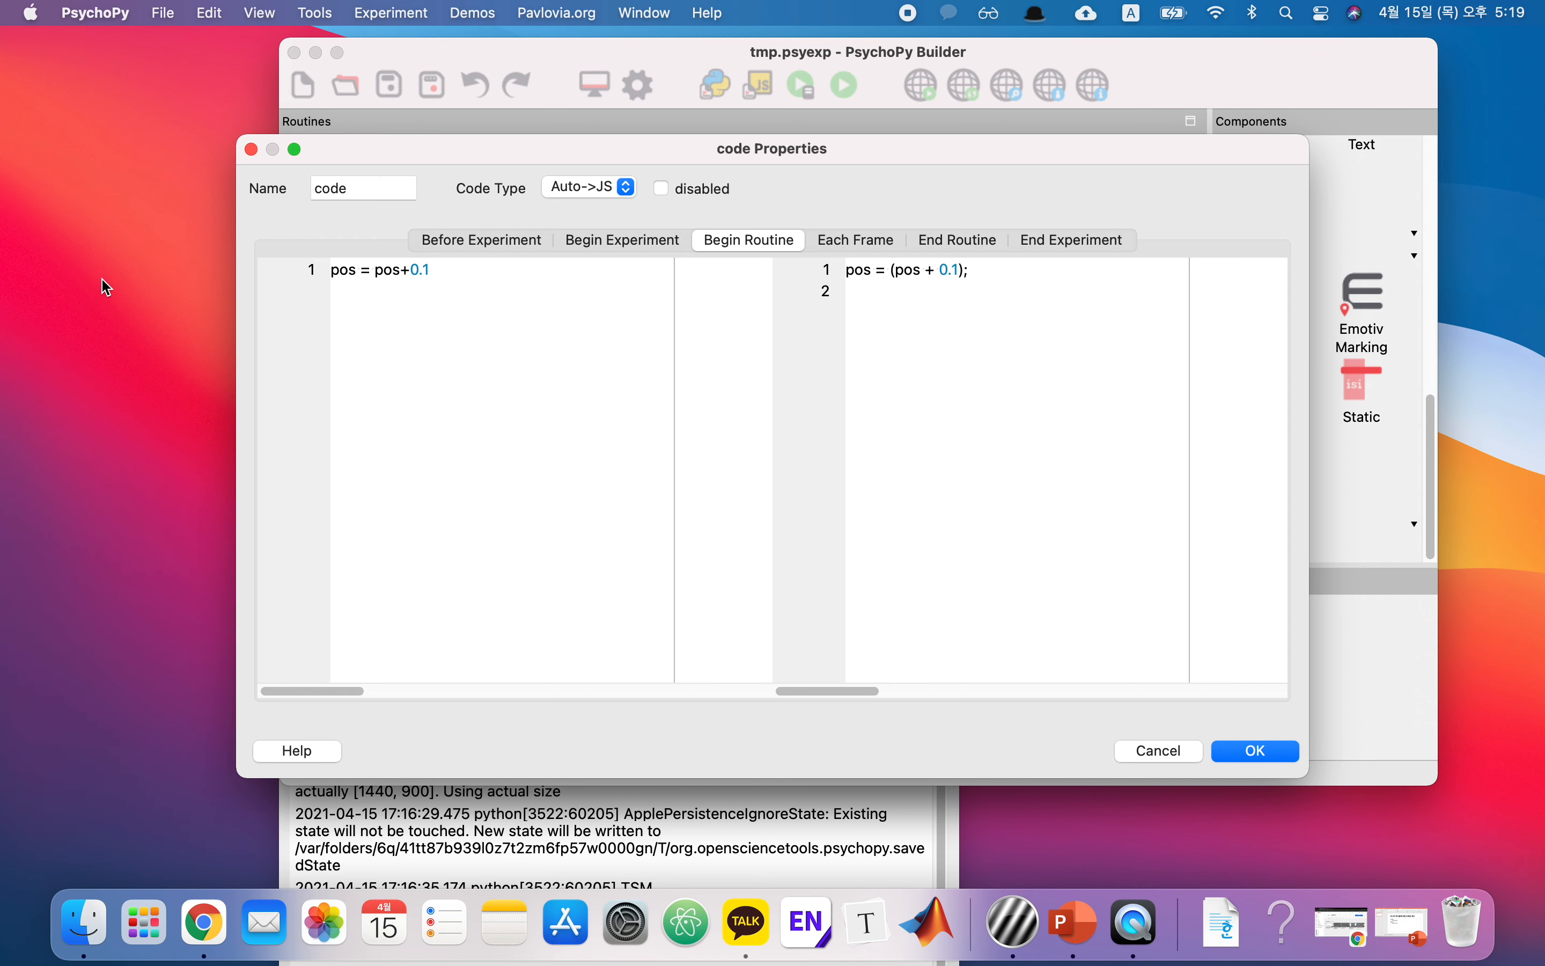
# Copy the pos line into the Begin Experiment code and change it to pos = 0.
pyautogui.click(249, 276)
pyautogui.press('super+c')
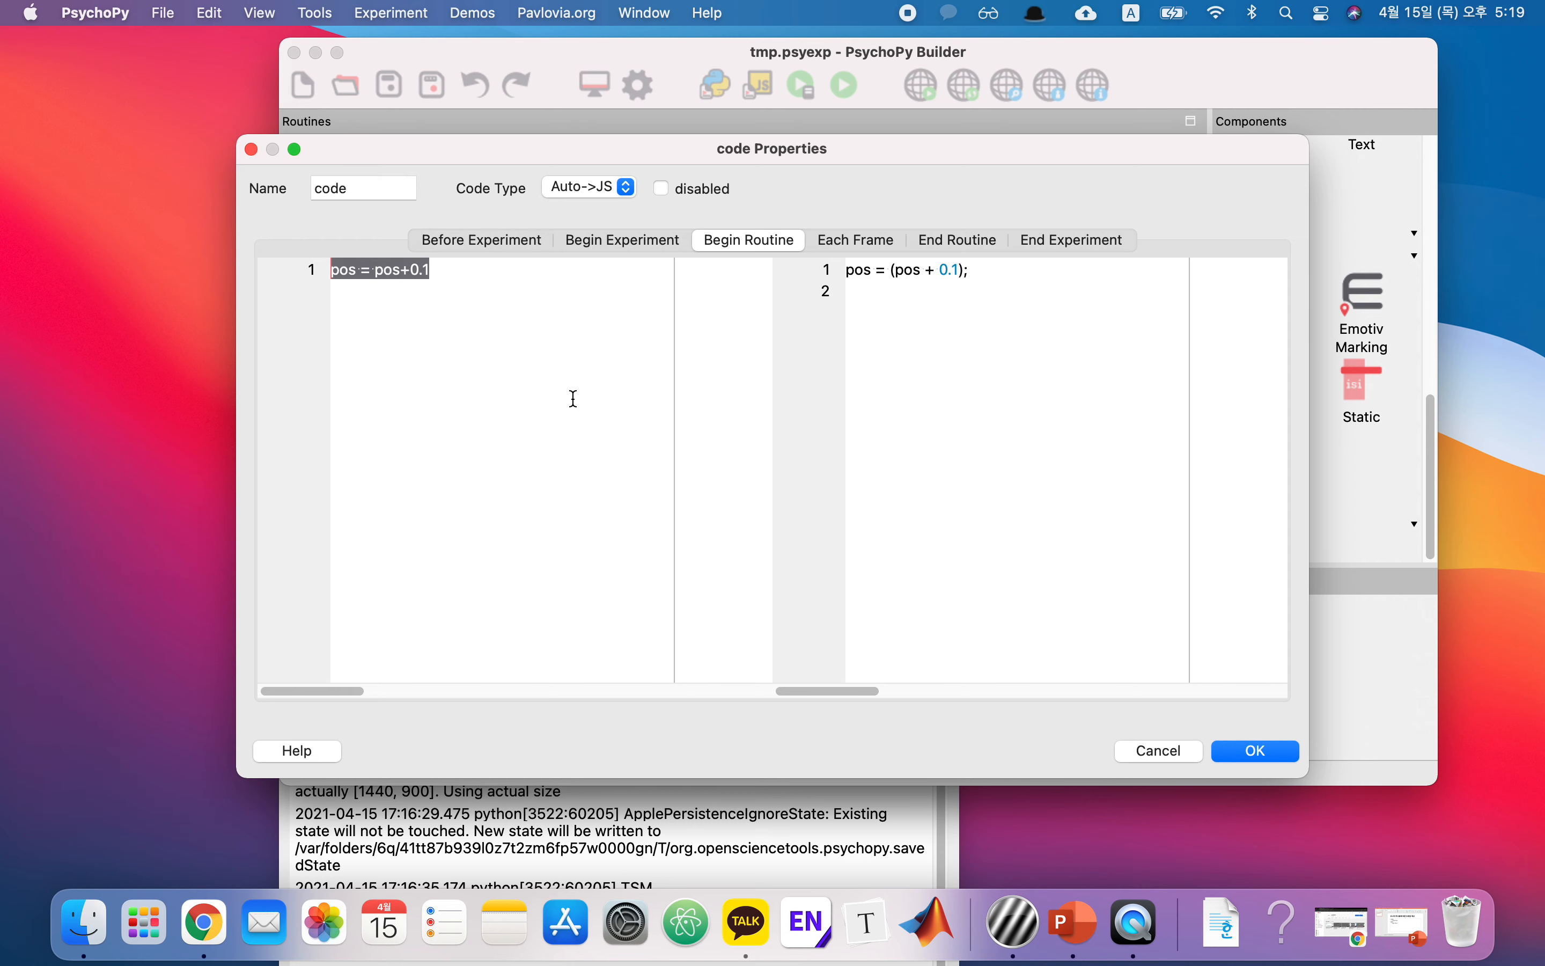
pyautogui.click(617, 249)
pyautogui.press('super+v')
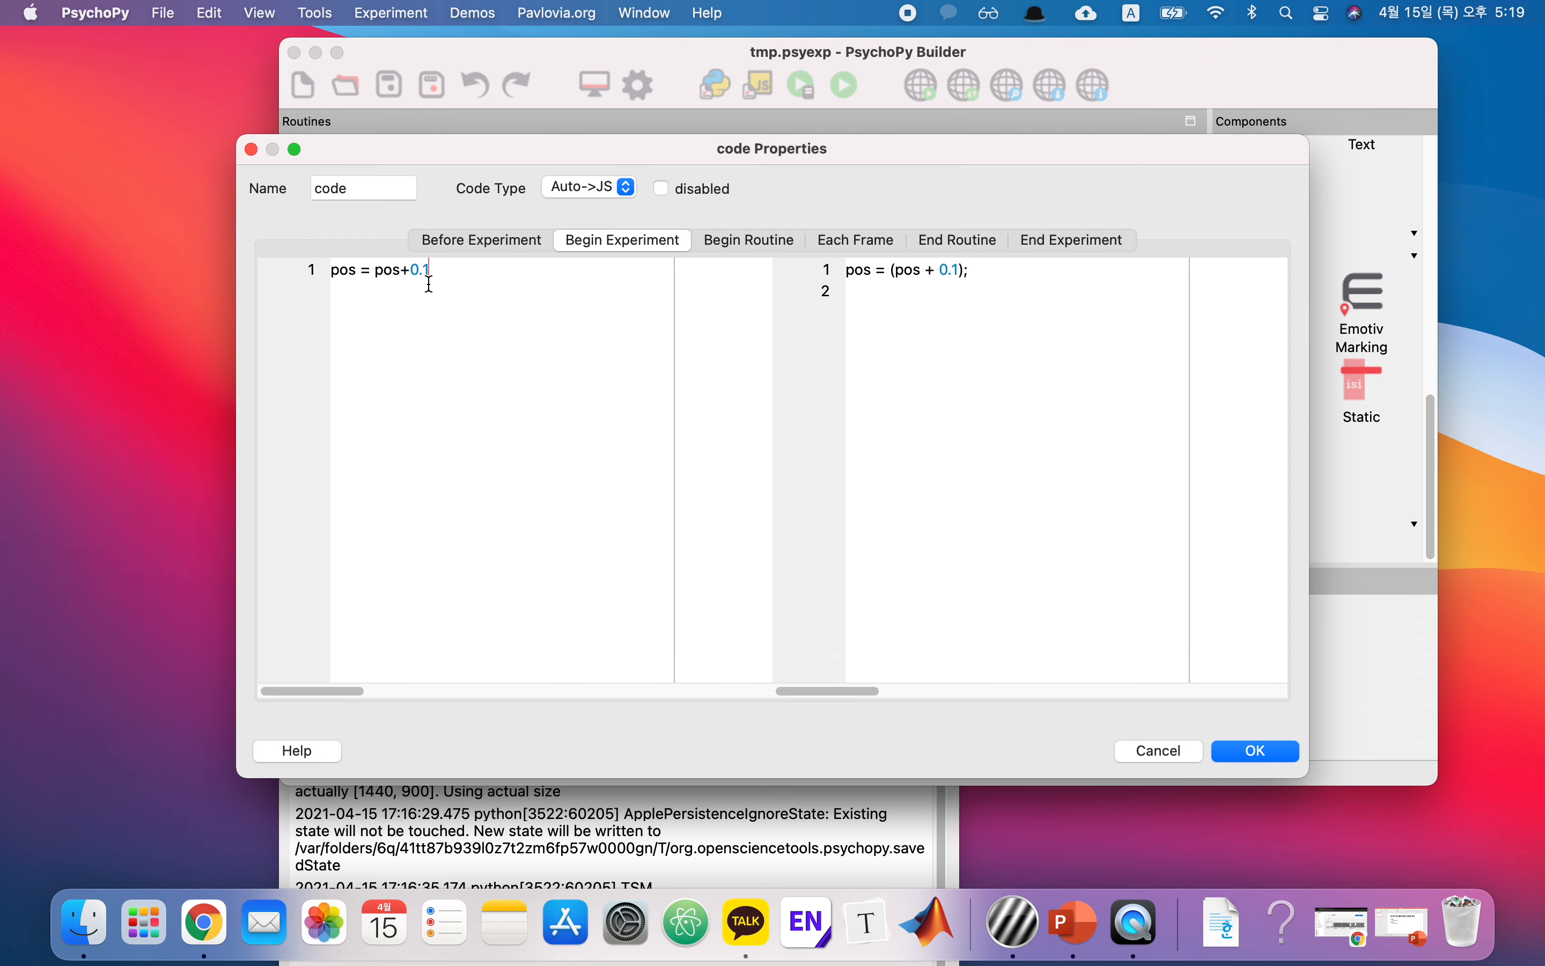
pyautogui.moveTo(429, 284); pyautogui.dragTo(379, 281)
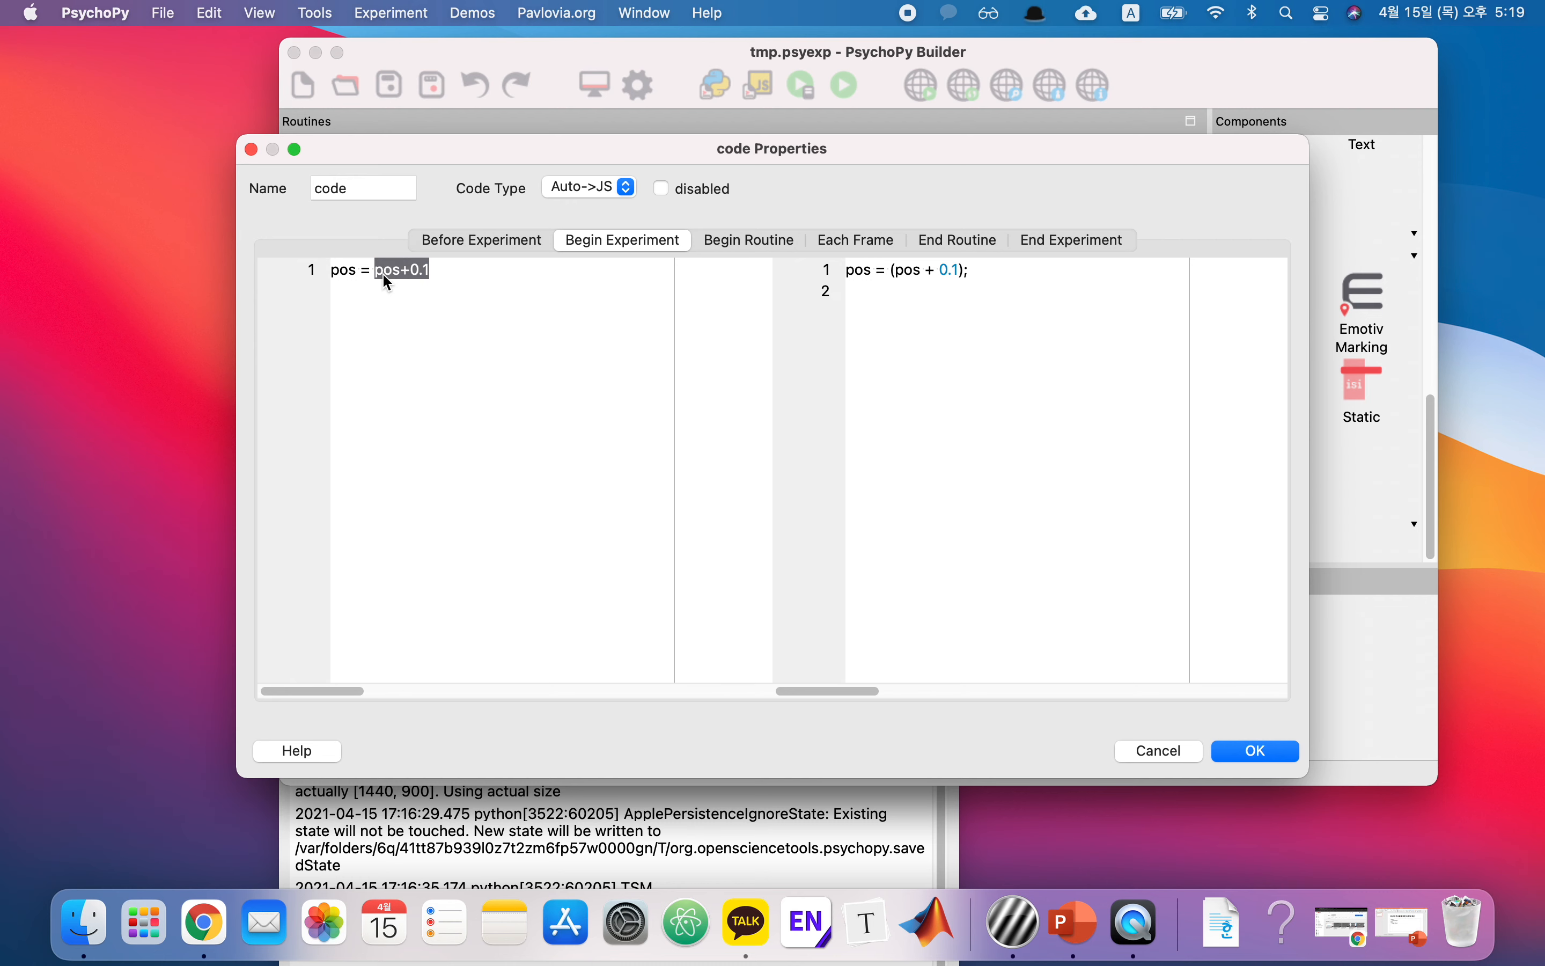
pyautogui.write('0')
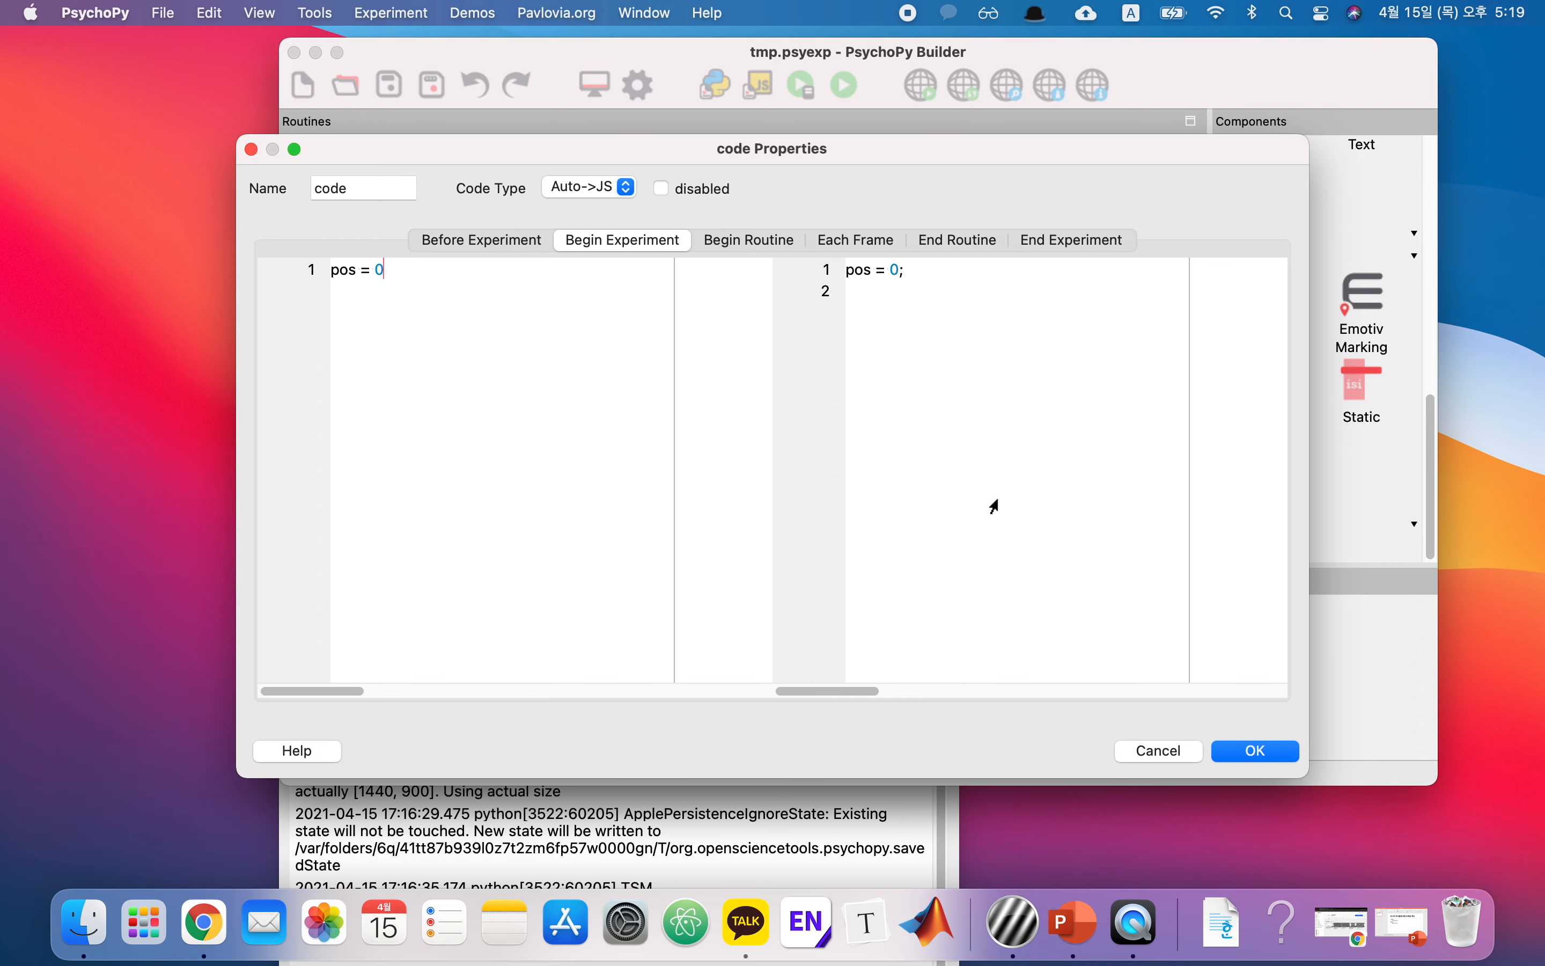
# Set the Begin Routine increment to 0.05 so the line reads pos = pos+0.05, and accept the code component.
pyautogui.click(763, 246)
pyautogui.click(448, 275)
pyautogui.moveTo(441, 276); pyautogui.dragTo(286, 285)
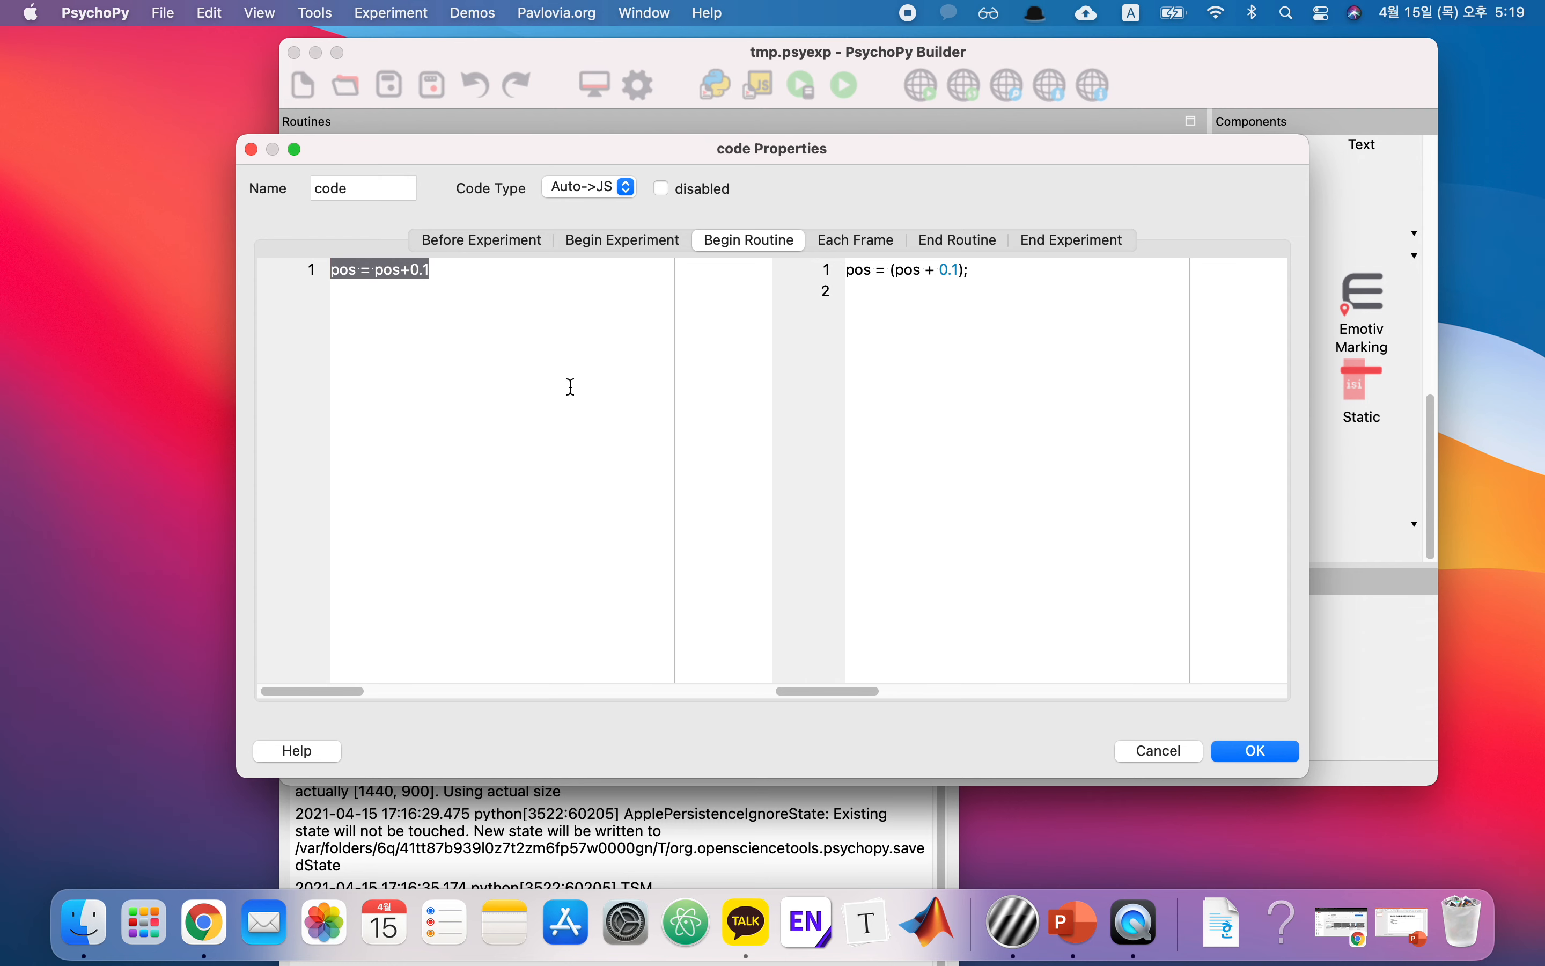
pyautogui.click(523, 275)
pyautogui.press('BackSpace')
pyautogui.write('05')
pyautogui.click(1280, 755)
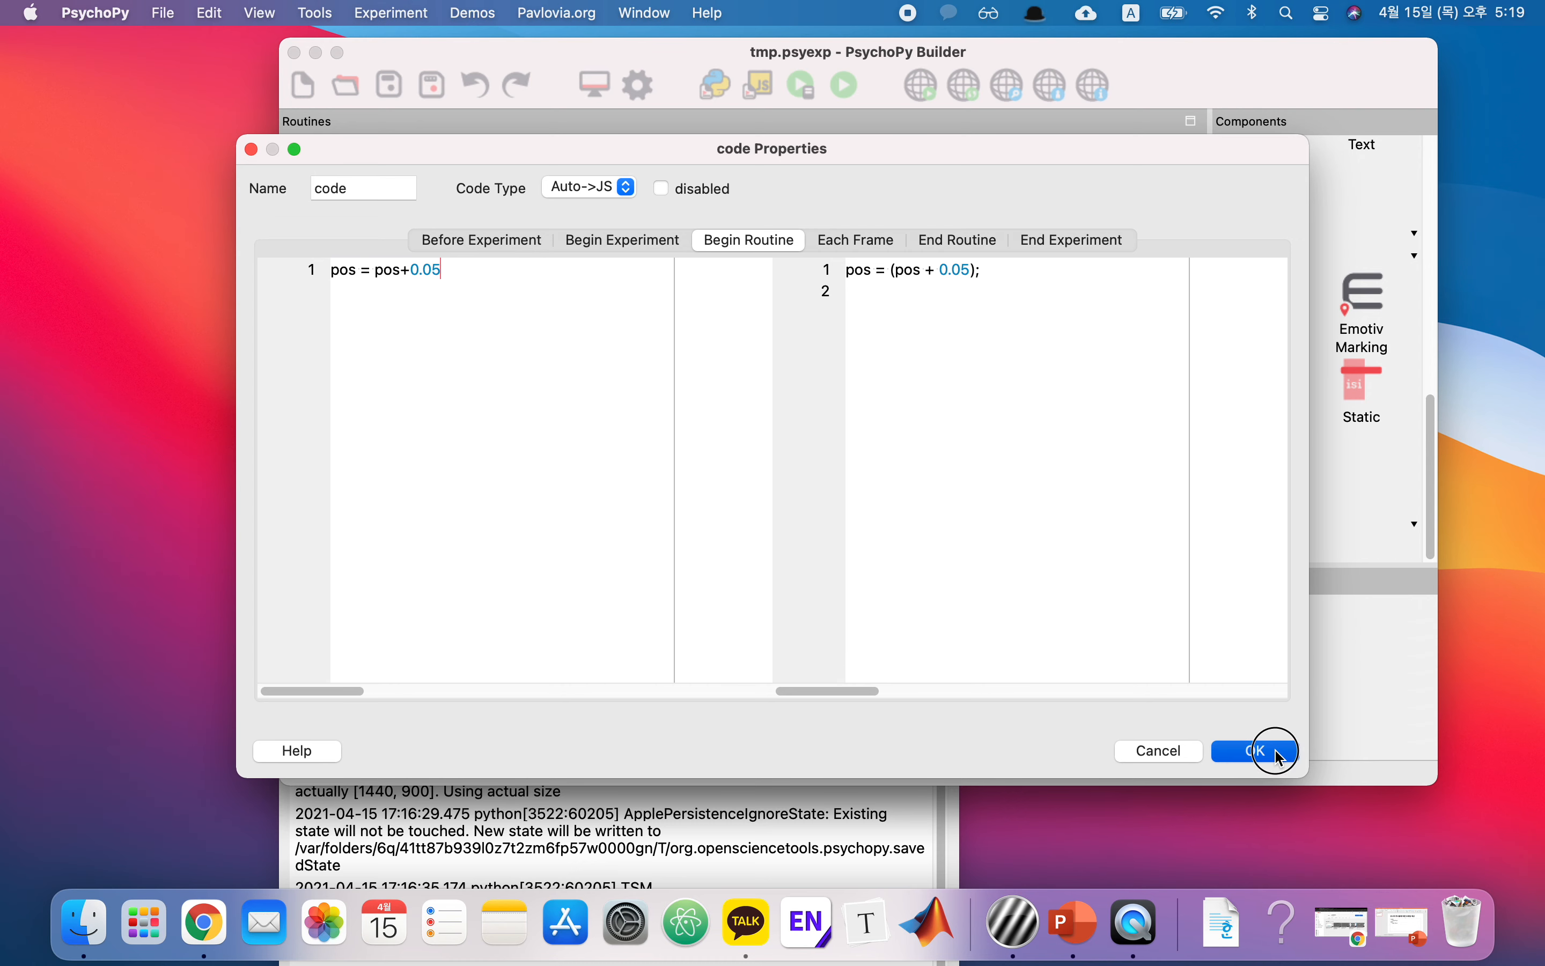
# Check the spatial unit options in the circle component's layout and make its x,y position update on every repeat.
pyautogui.doubleClick(375, 261)
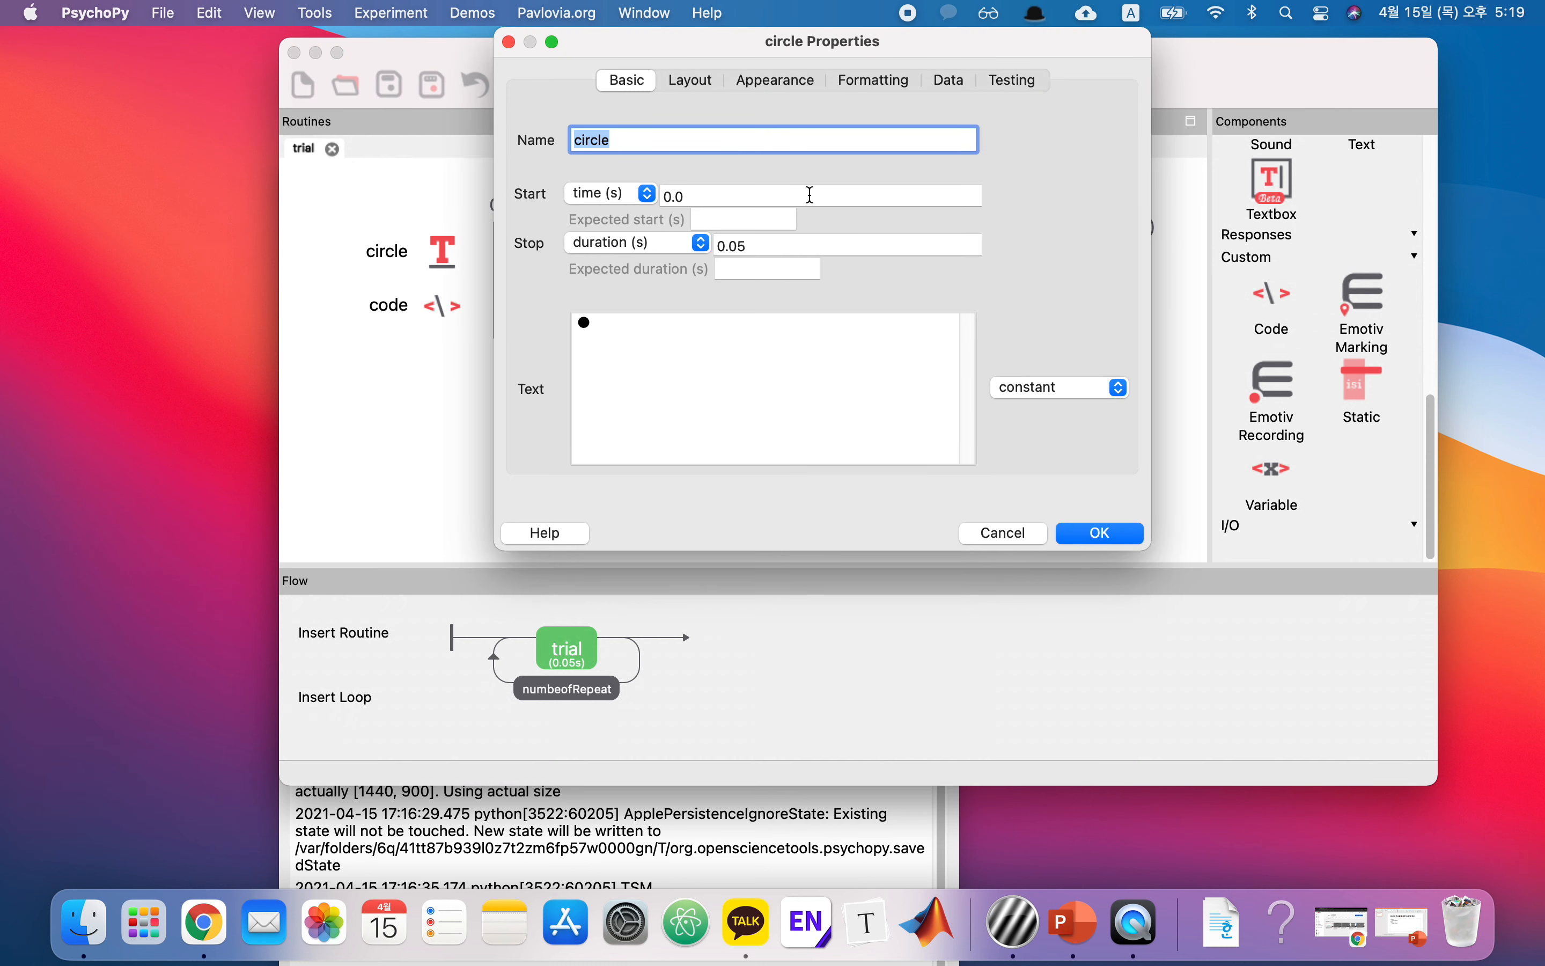
pyautogui.click(699, 91)
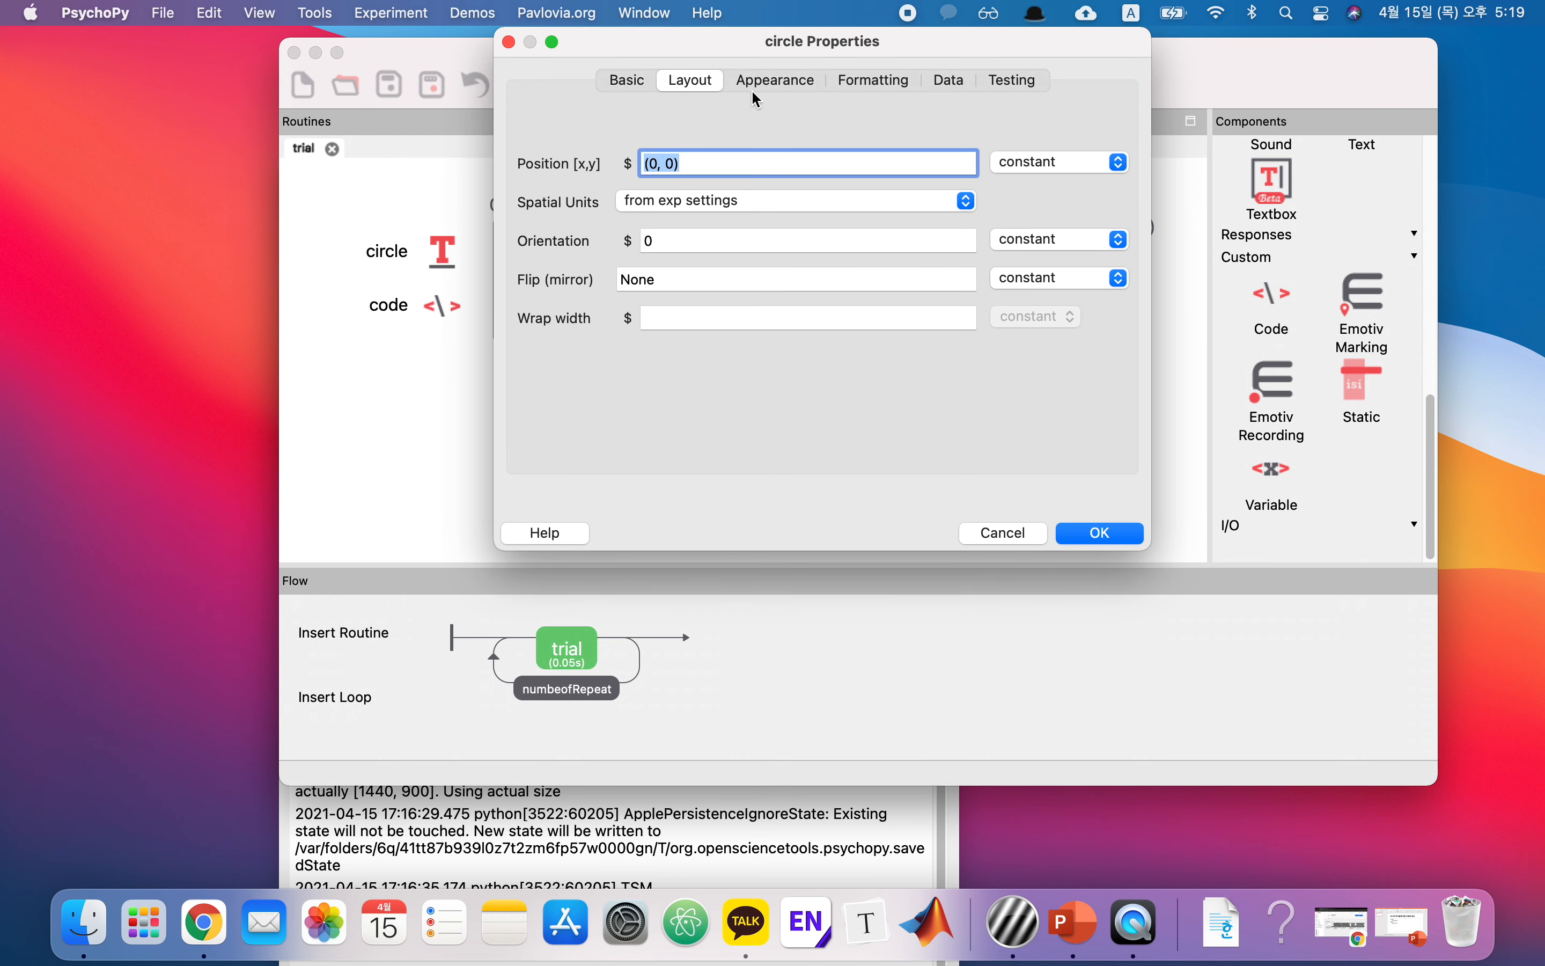
pyautogui.click(688, 204)
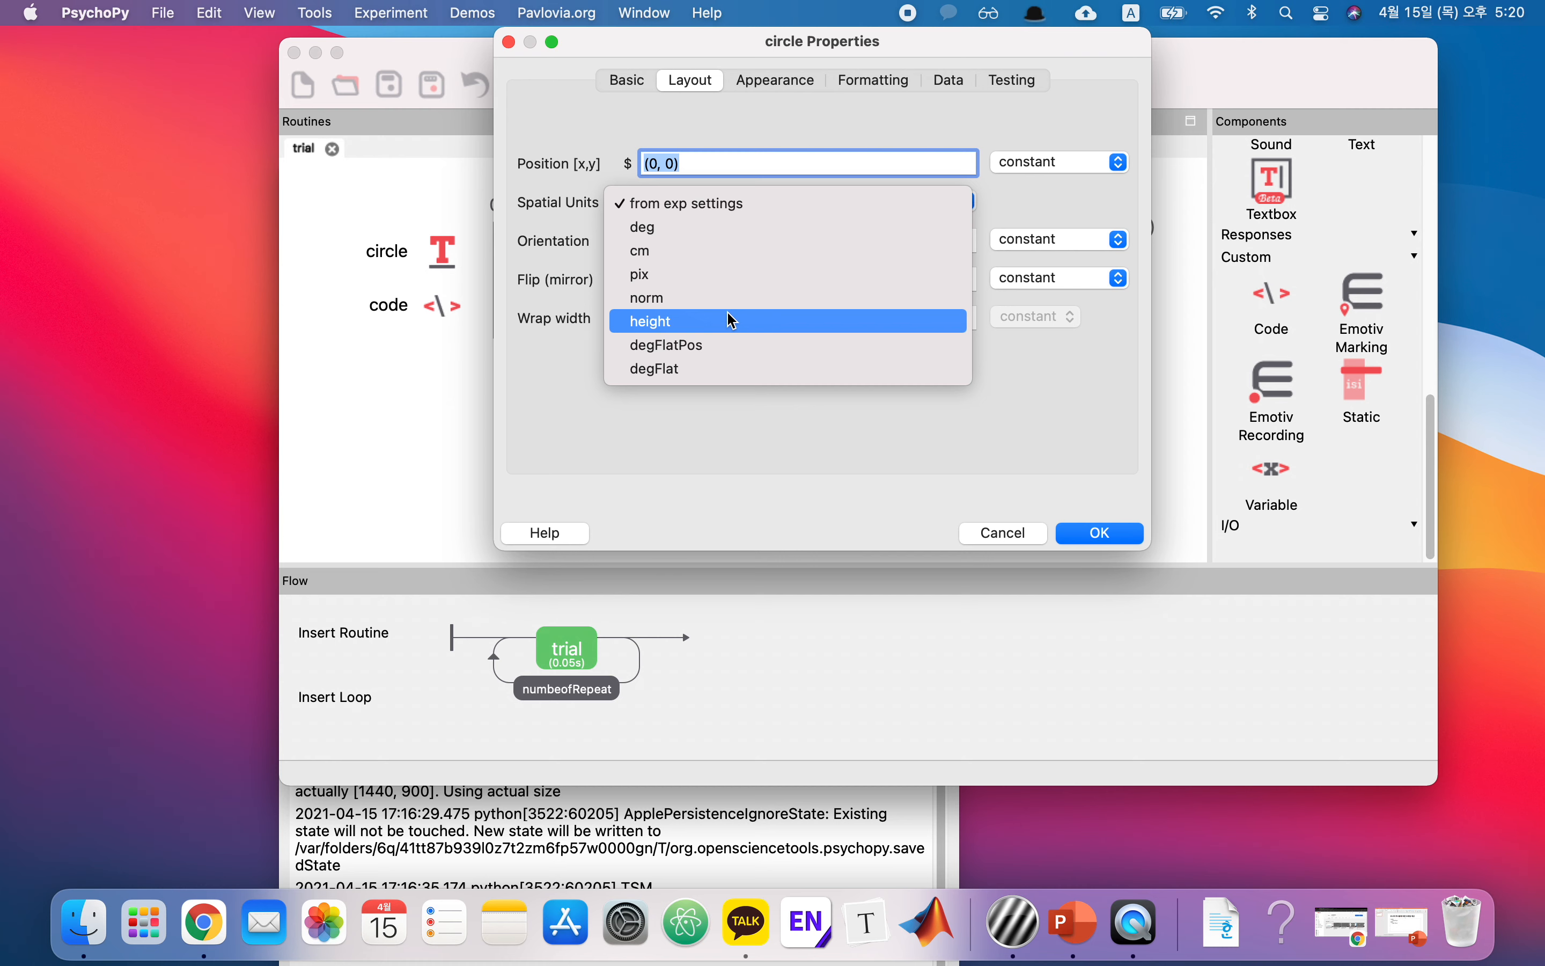
pyautogui.click(762, 154)
pyautogui.click(770, 165)
pyautogui.press('super+a')
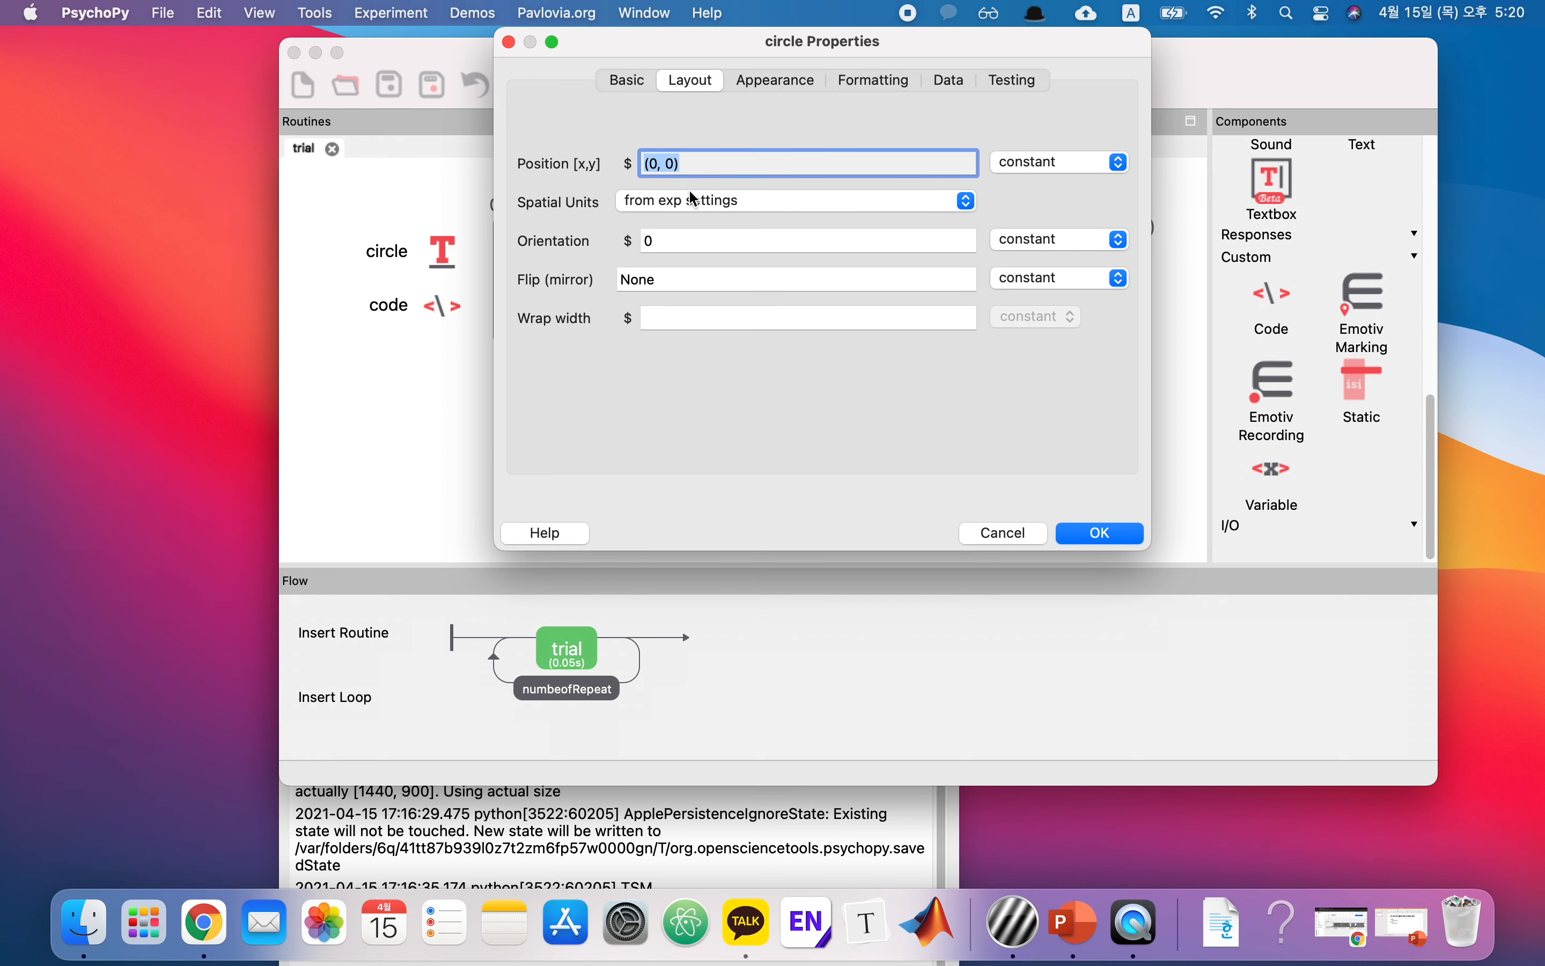
pyautogui.click(1070, 168)
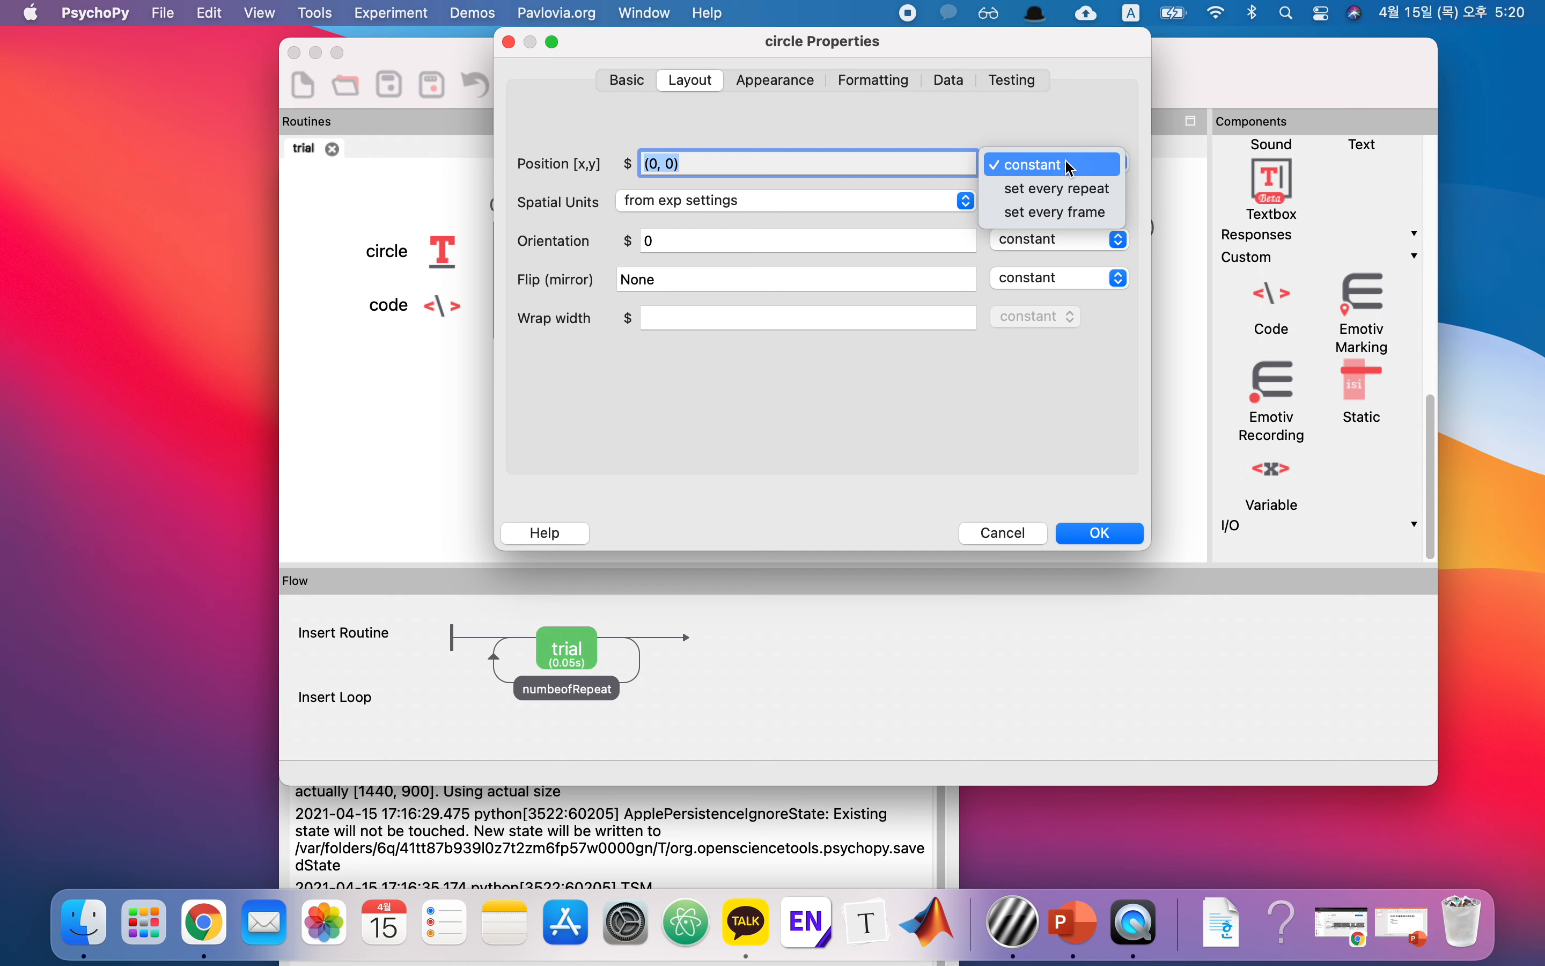
pyautogui.click(1019, 192)
# Set the circle's x,y position to $[pos, 0] and accept the component properties.
pyautogui.moveTo(820, 160); pyautogui.dragTo(497, 164)
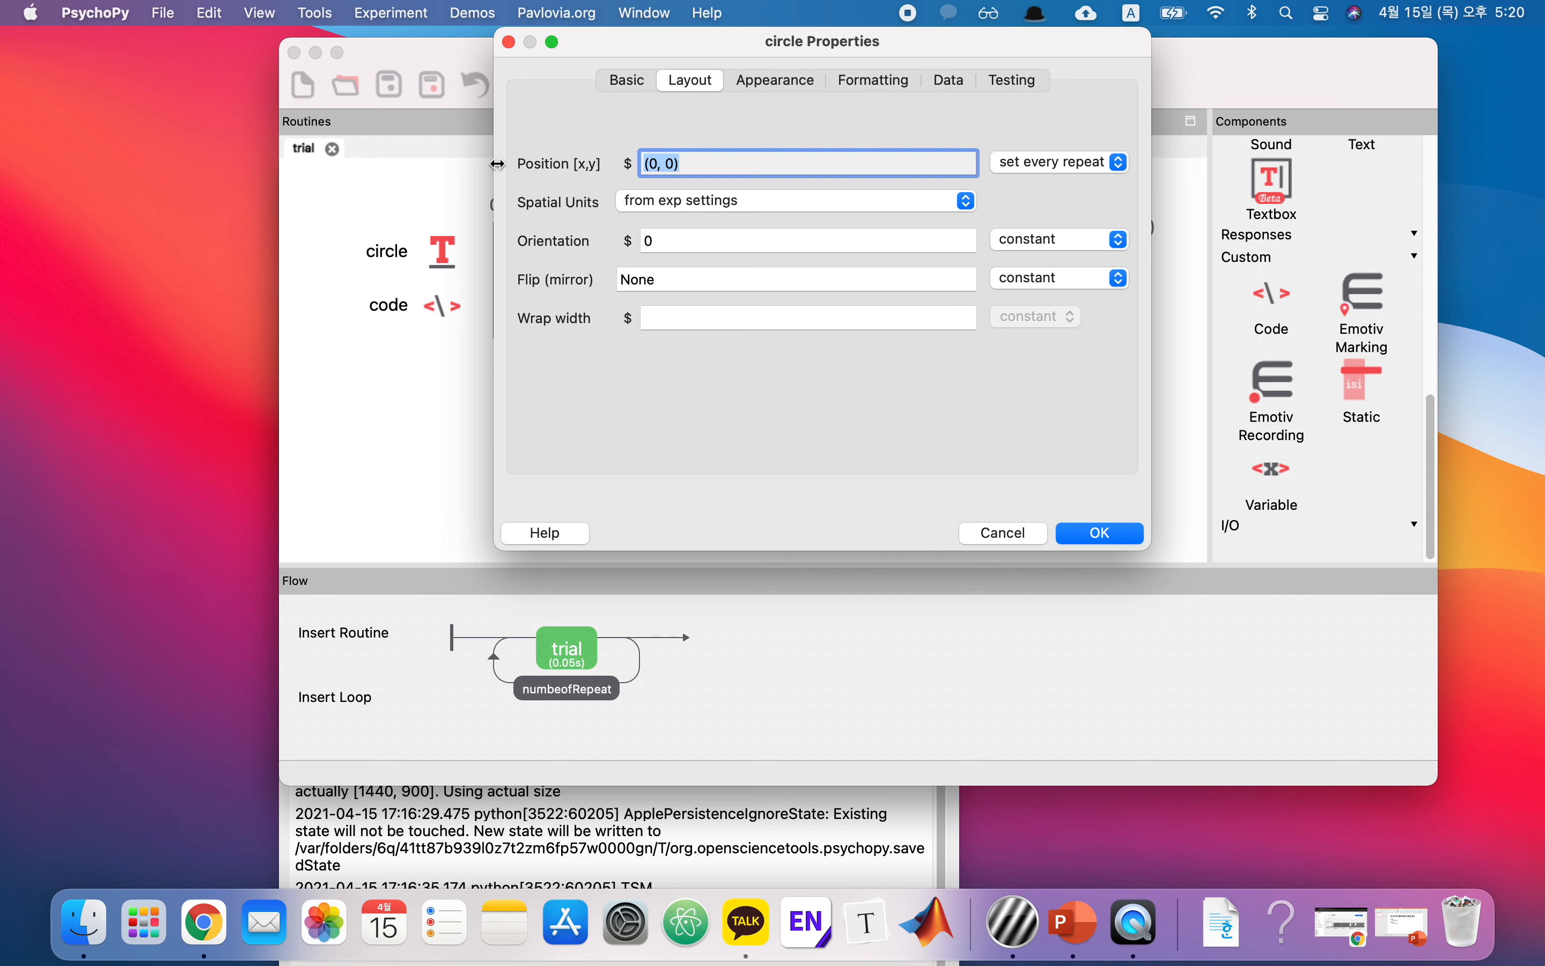
pyautogui.write('$[pos')
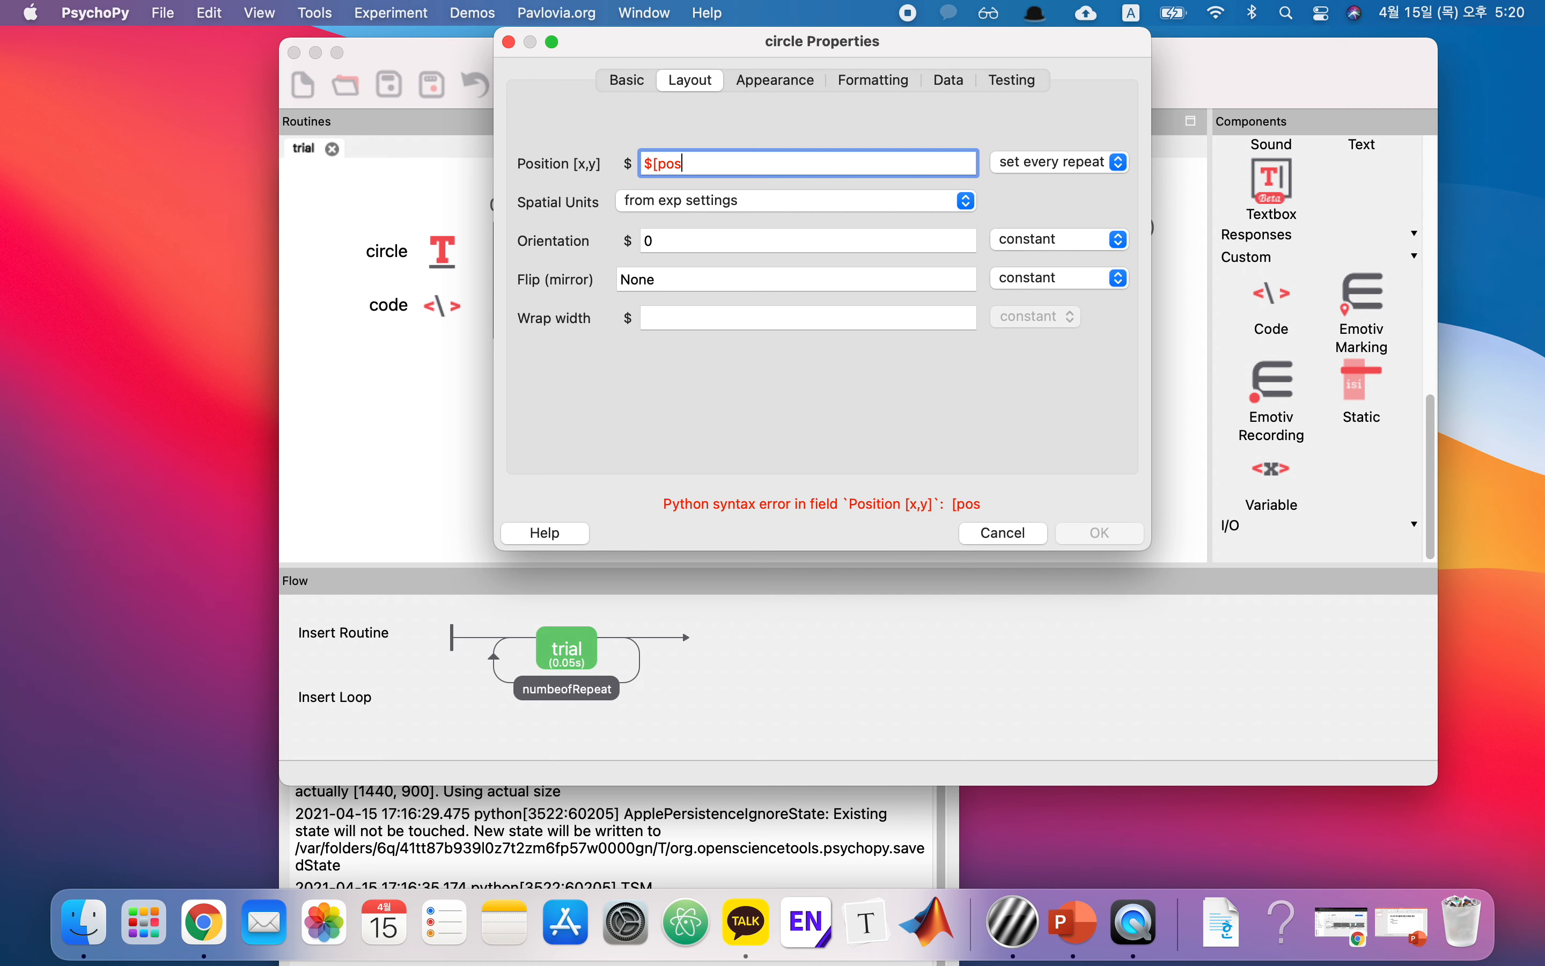
pyautogui.write(', ')
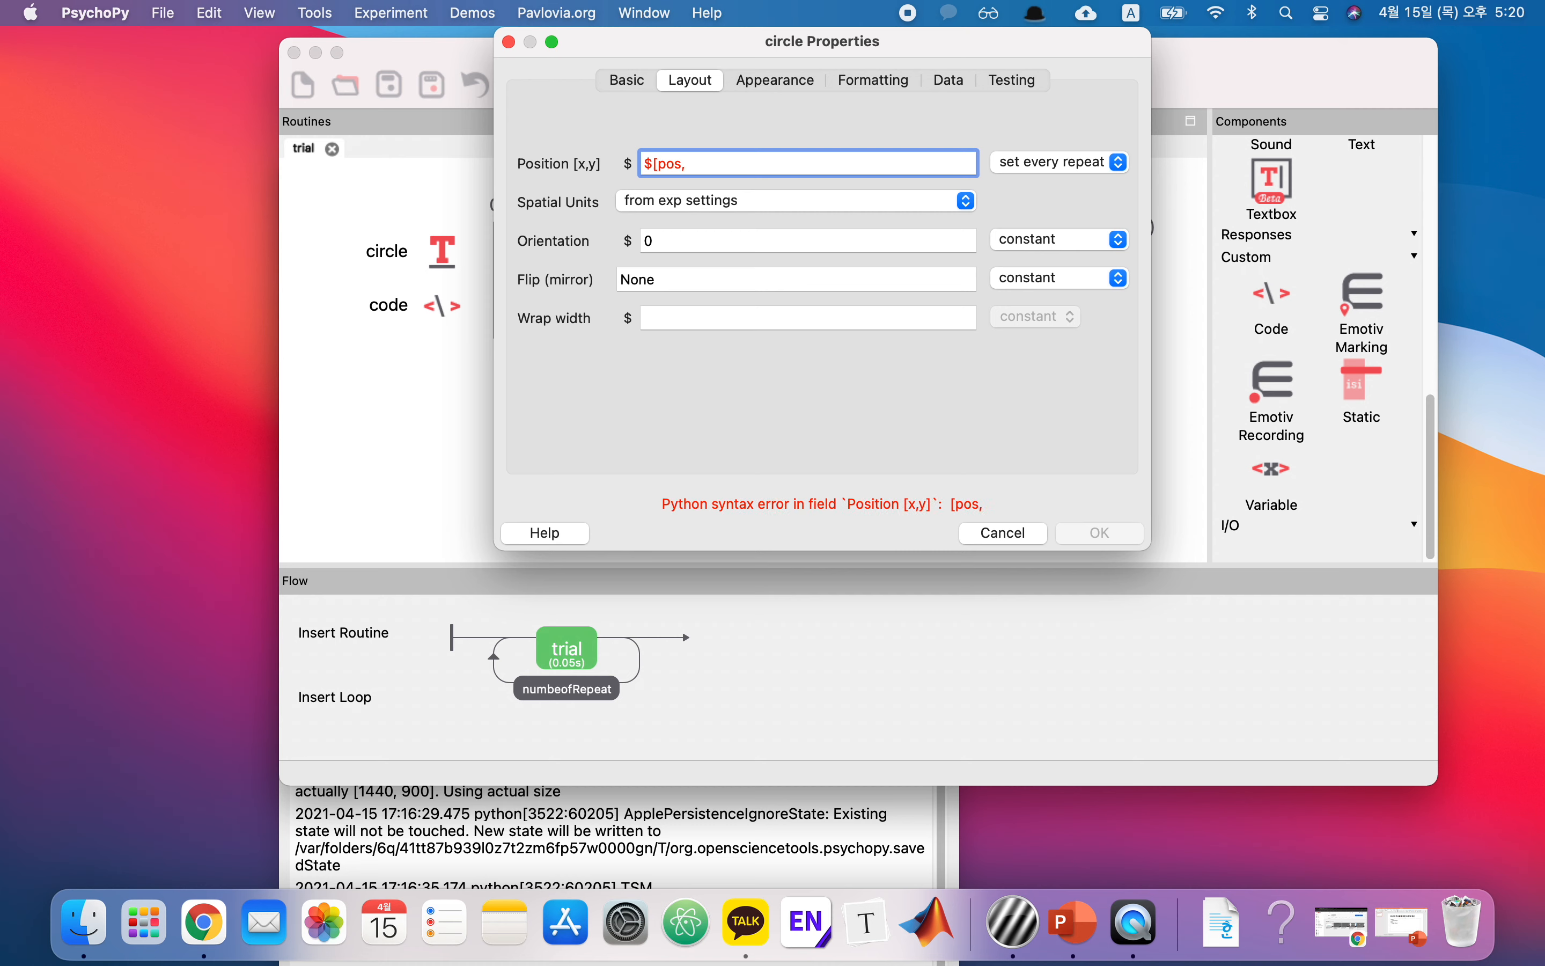
pyautogui.write('0]')
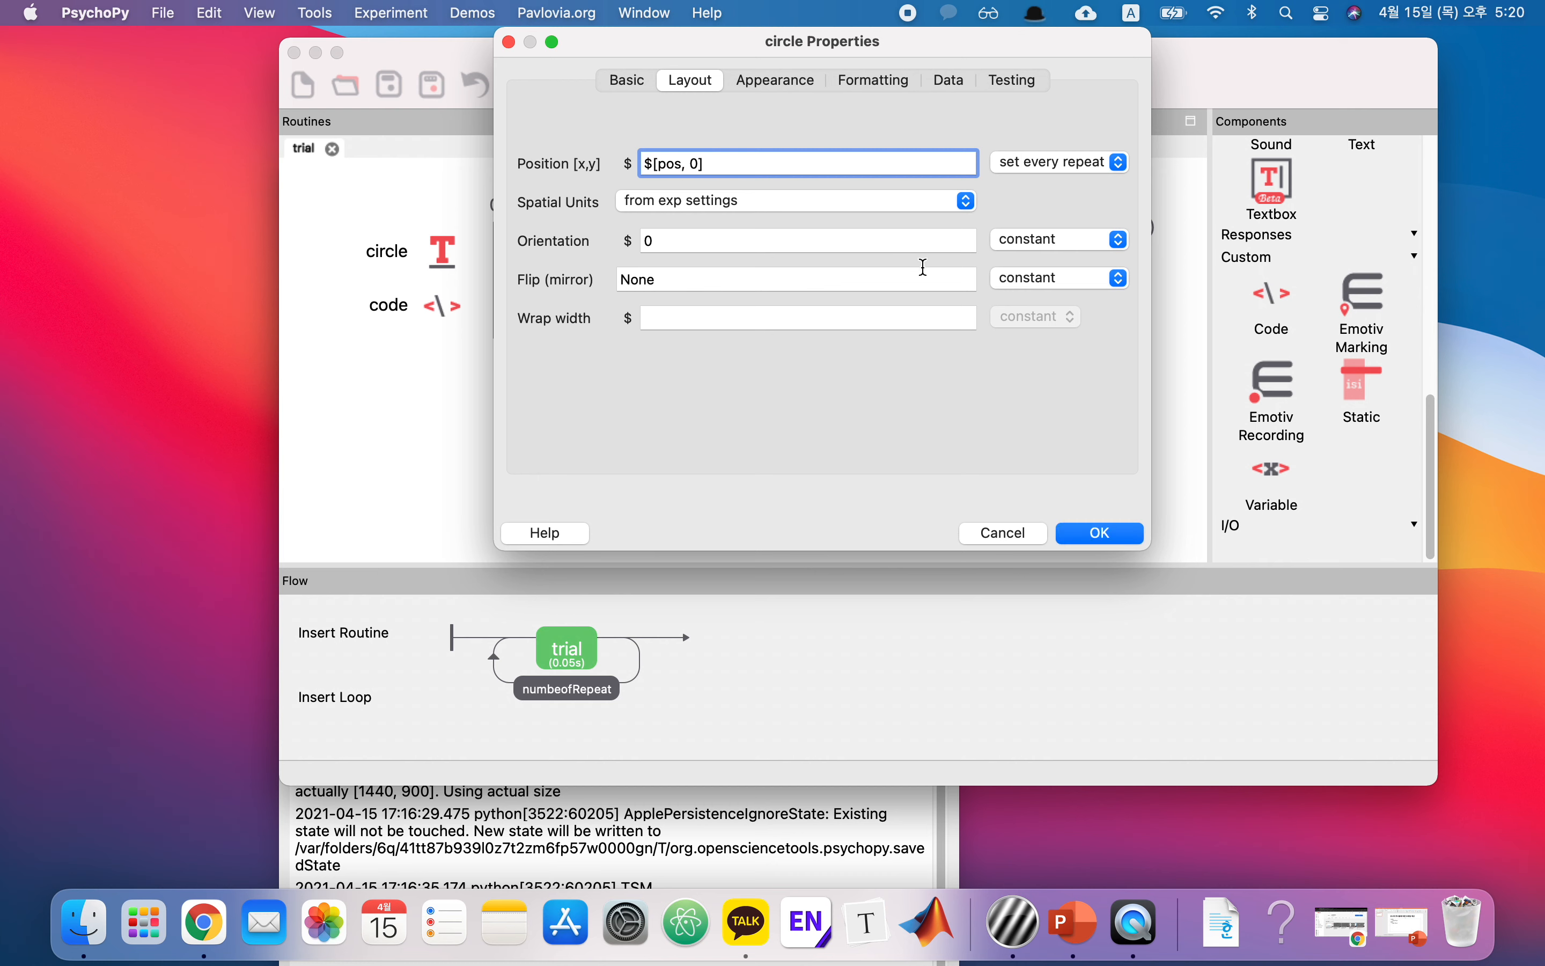
pyautogui.click(1097, 530)
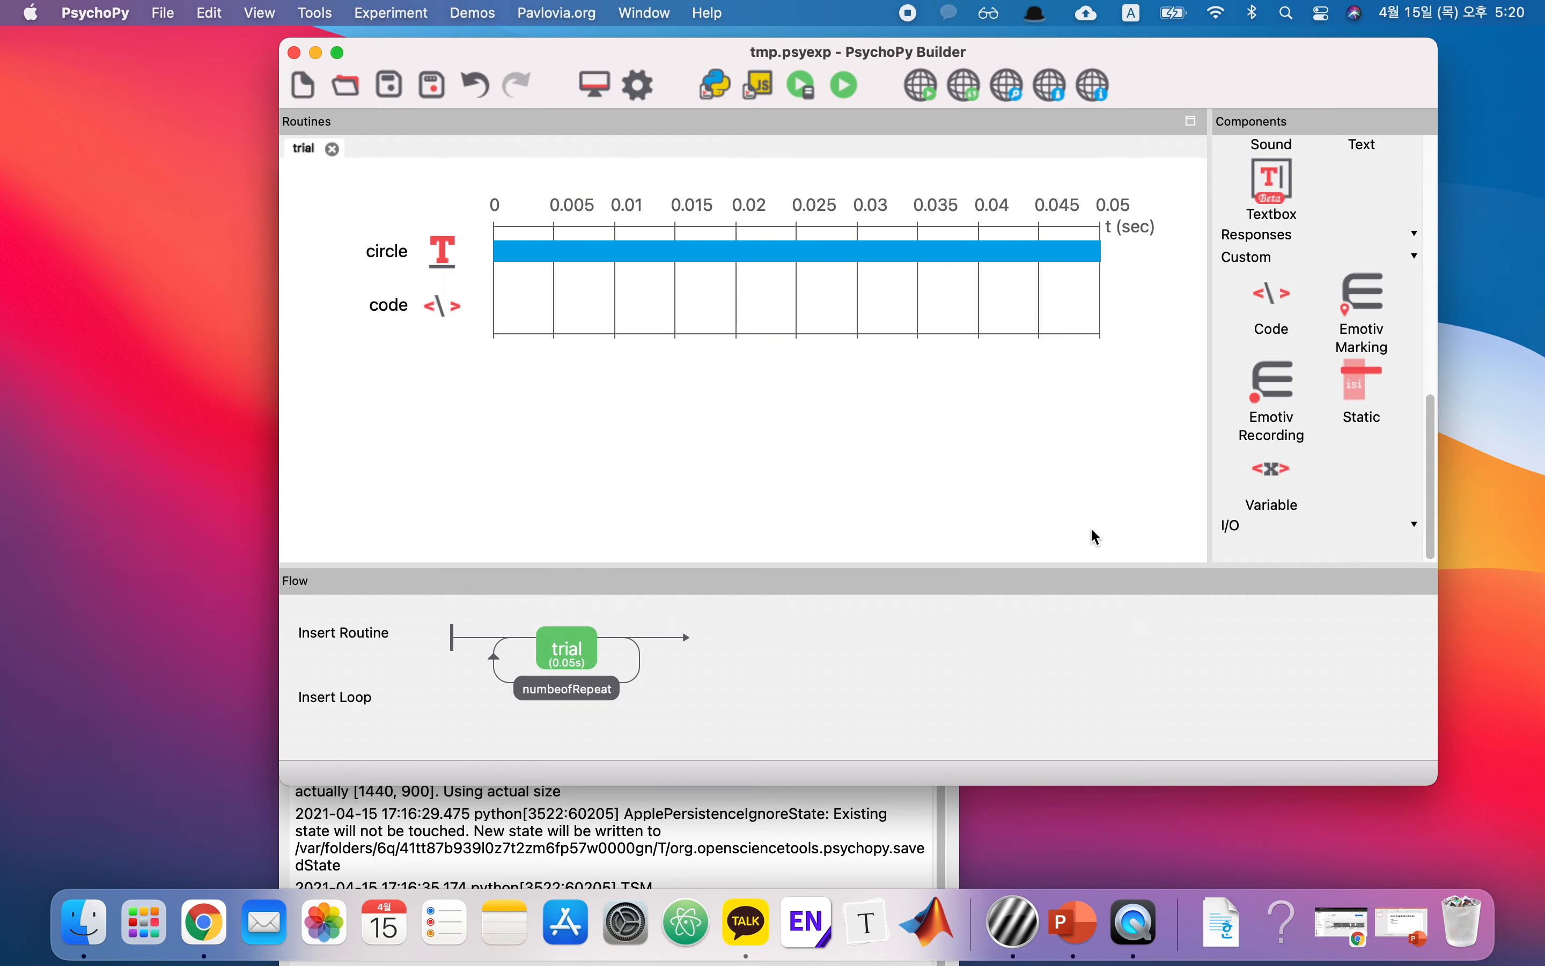
# Save the experiment, run it to watch the circle's motion, and return to the trial routine.
pyautogui.click(393, 83)
pyautogui.click(844, 86)
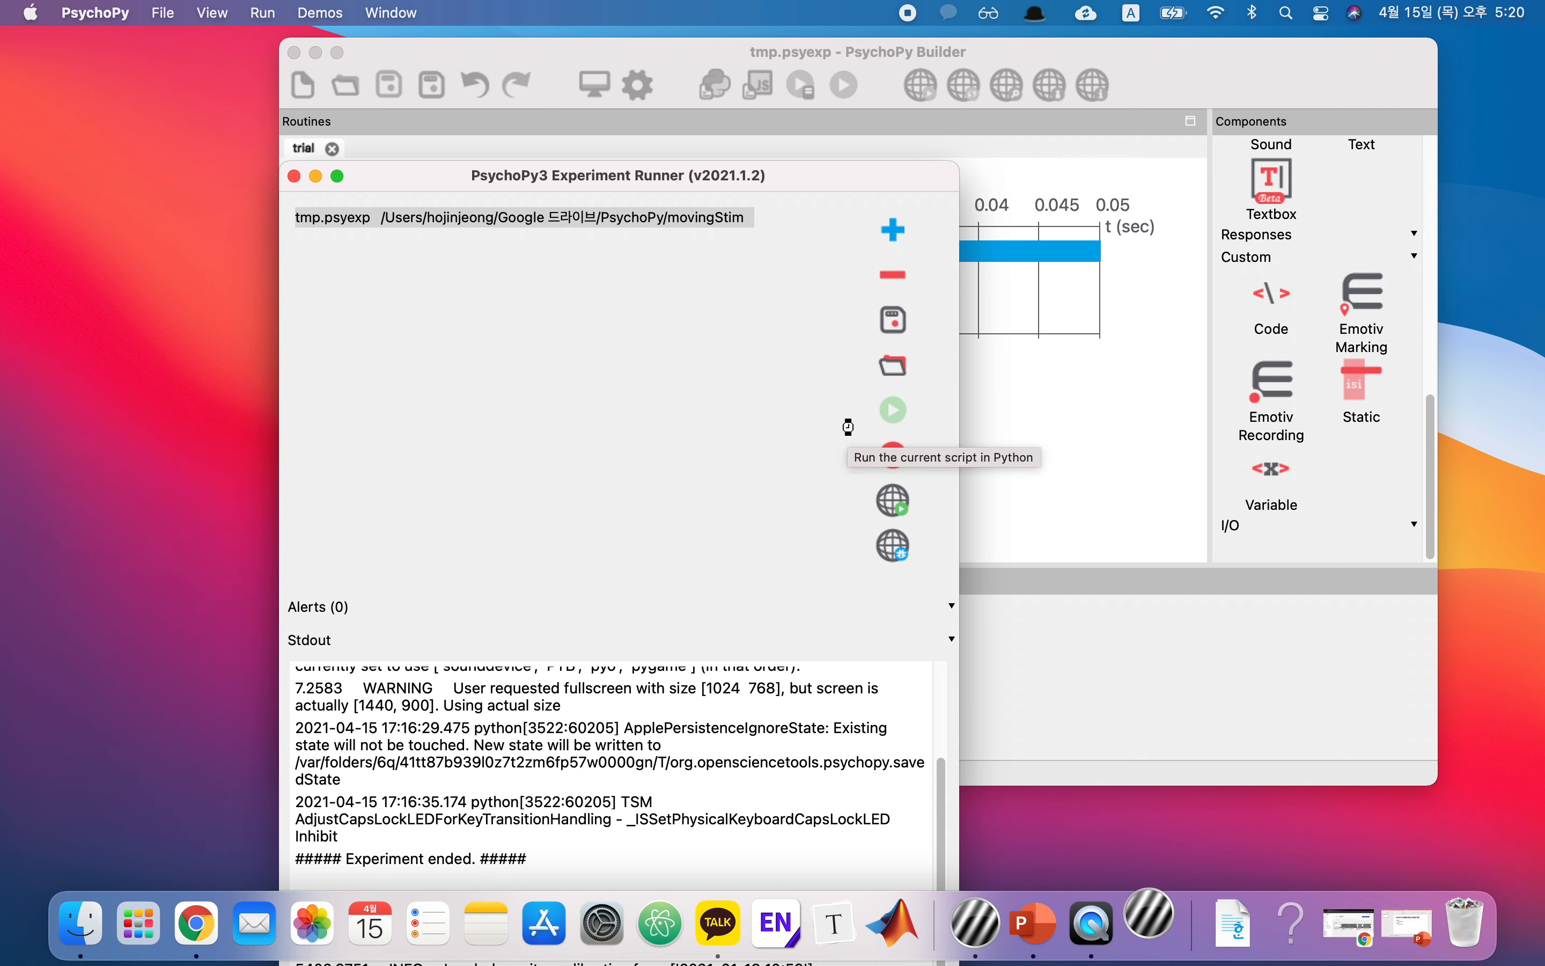
pyautogui.click(460, 358)
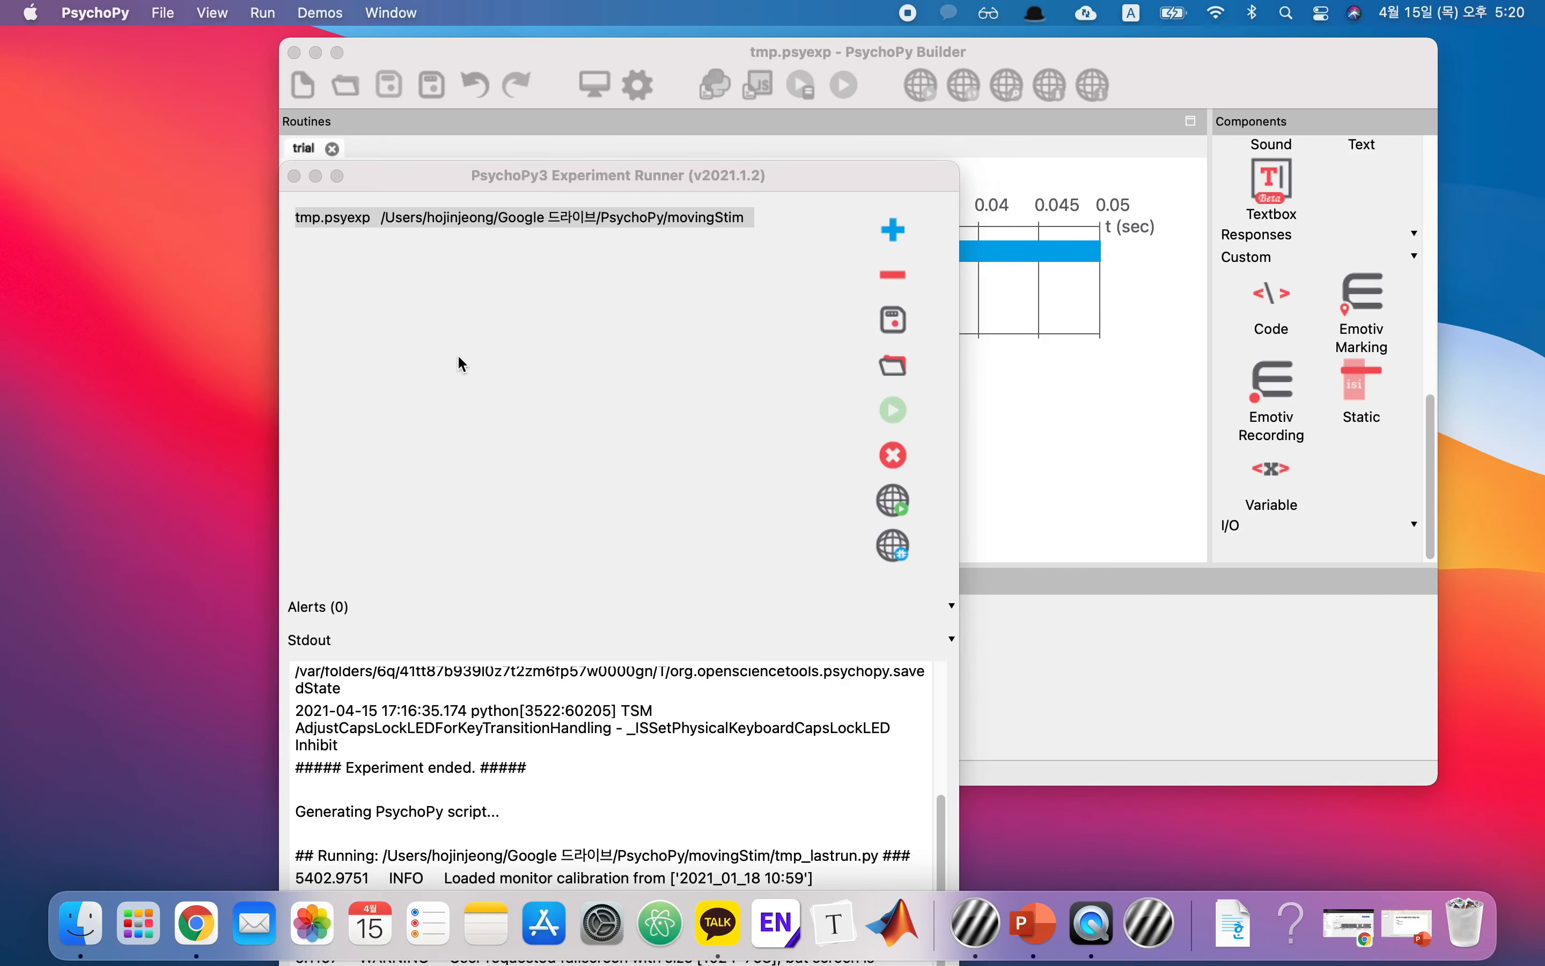
pyautogui.click(990, 413)
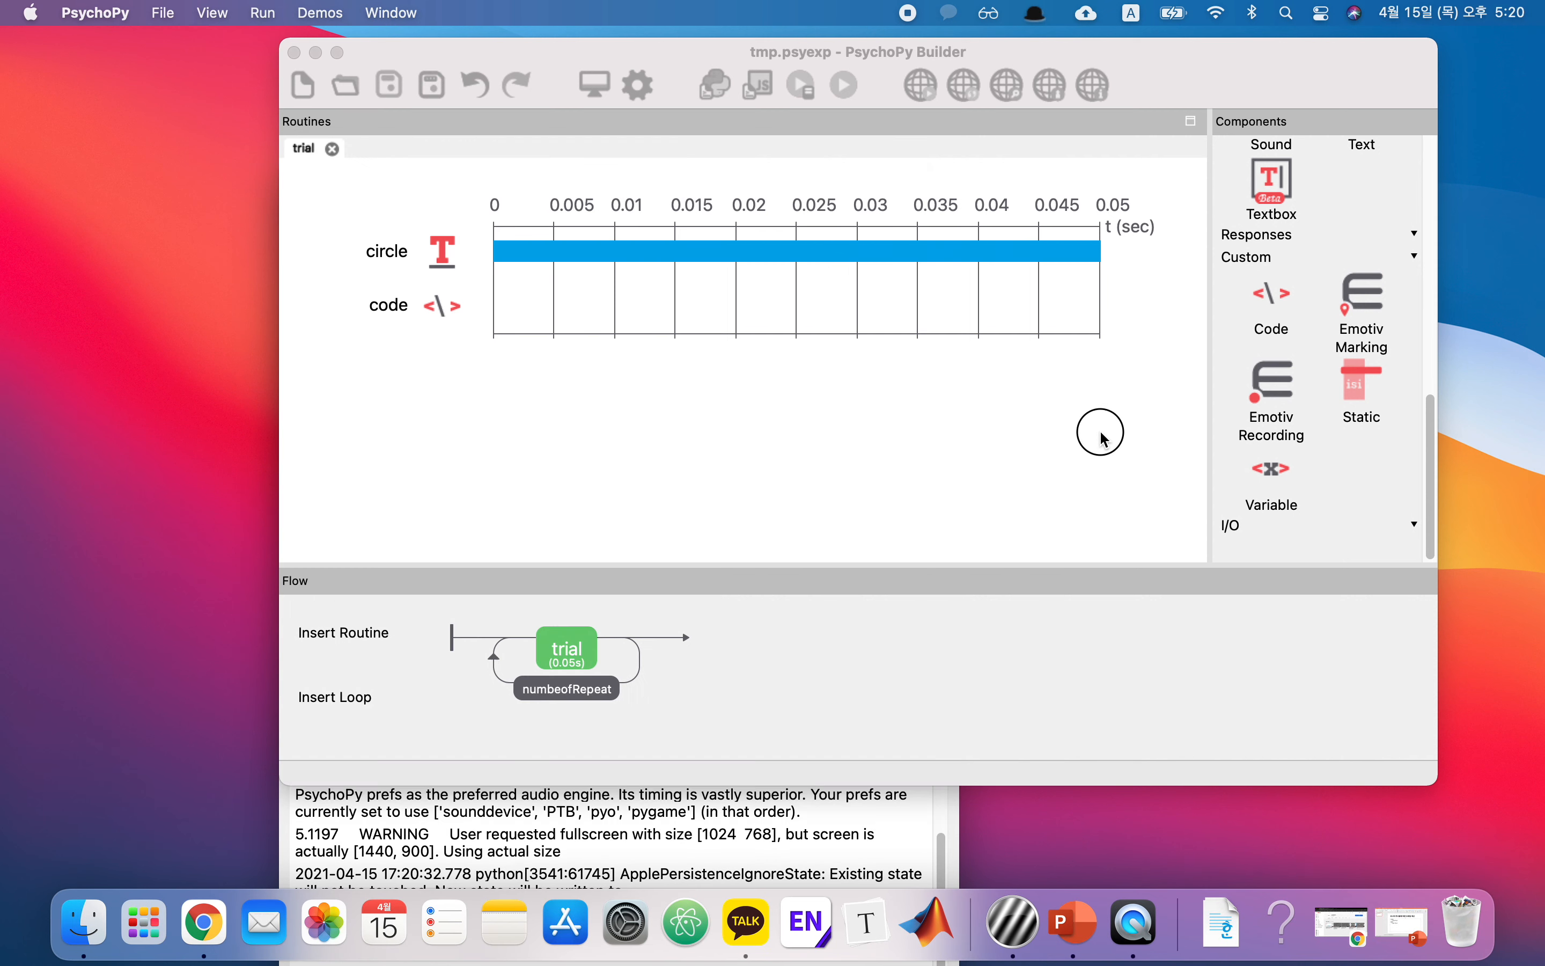
# Set the circle component's stop duration to 0.10 s and accept its properties.
pyautogui.doubleClick(400, 250)
pyautogui.click(754, 249)
pyautogui.press('BackSpace')
pyautogui.write('q0')
pyautogui.press('BackSpace')
pyautogui.press('BackSpace')
pyautogui.write('10')
pyautogui.click(1095, 533)
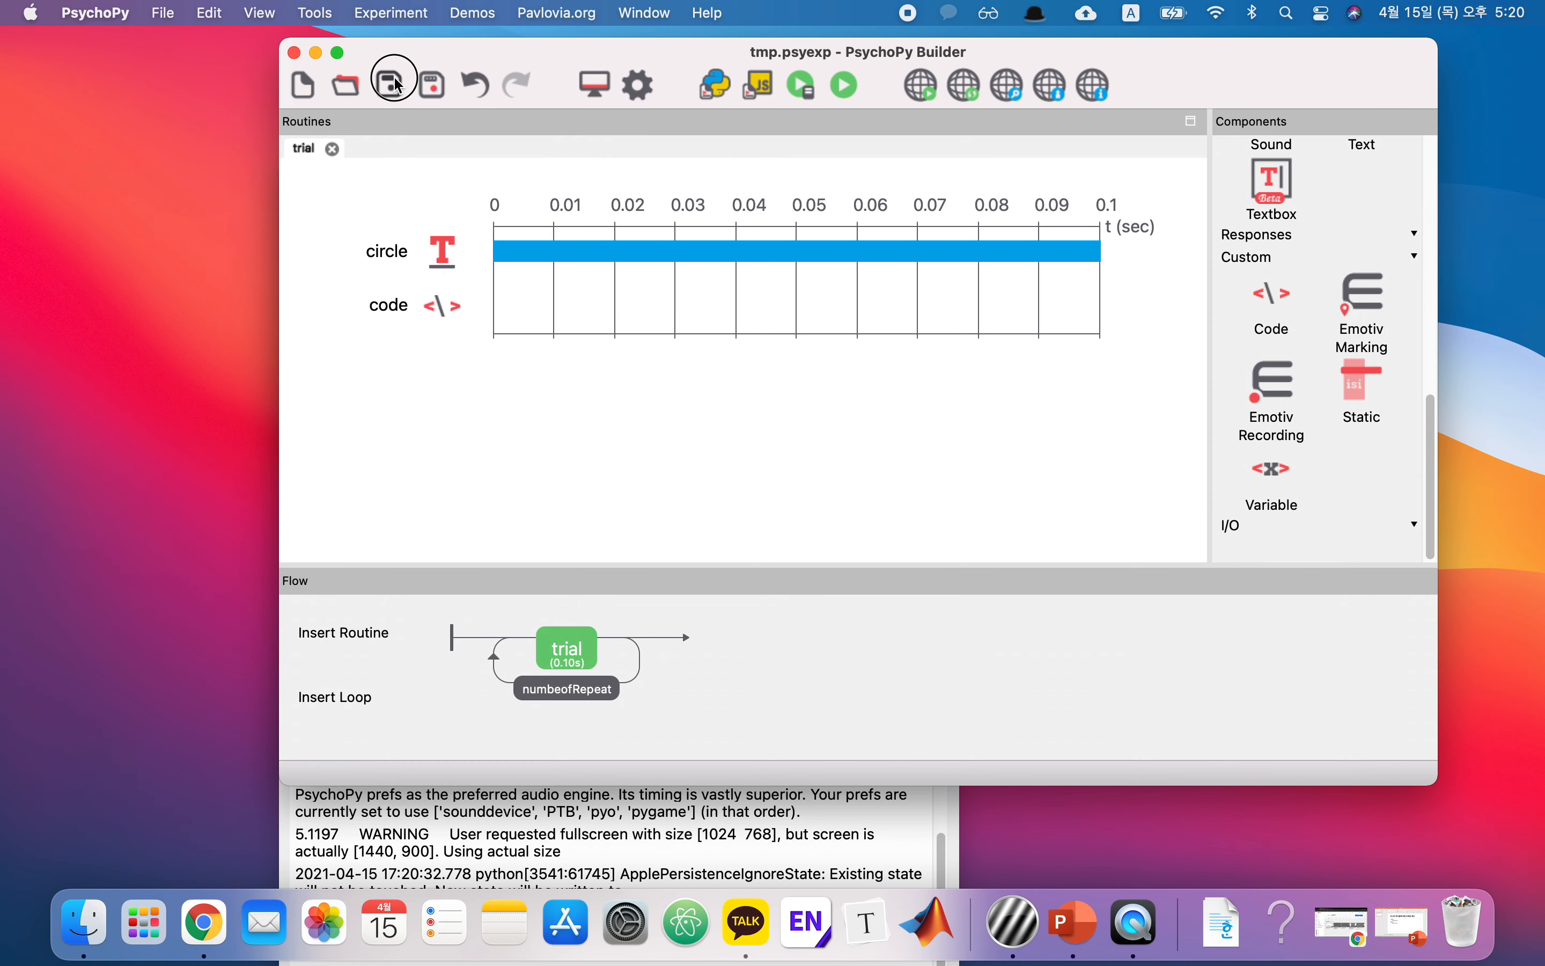
# Run the experiment again with the 0.10 s circle duration, and return to the routine view.
pyautogui.click(847, 86)
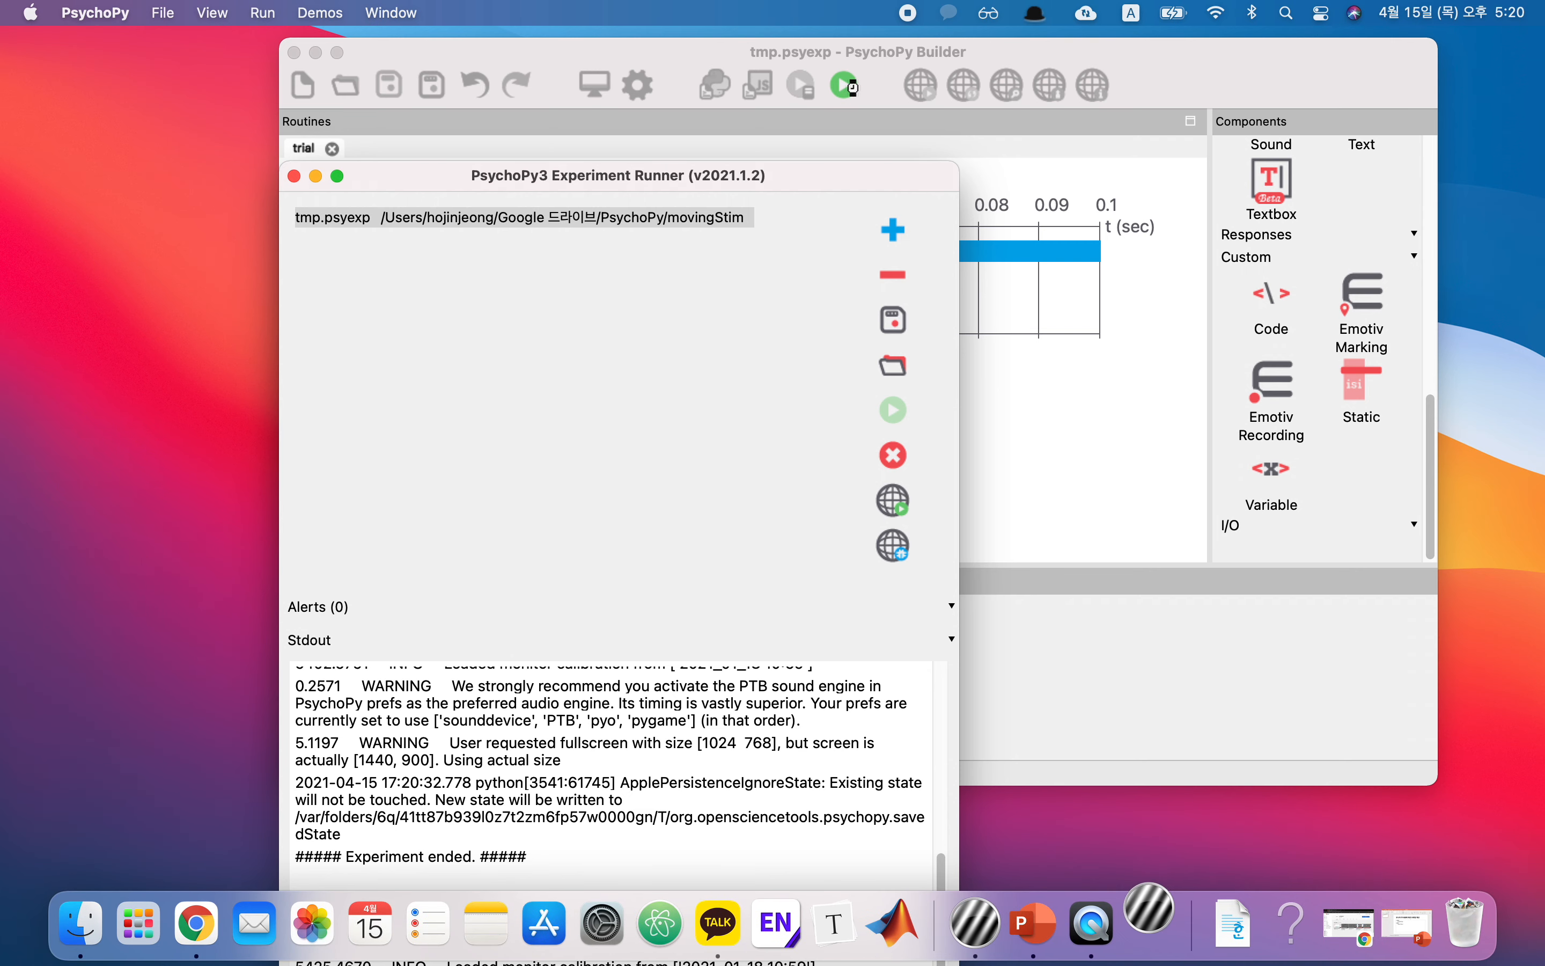
pyautogui.click(473, 353)
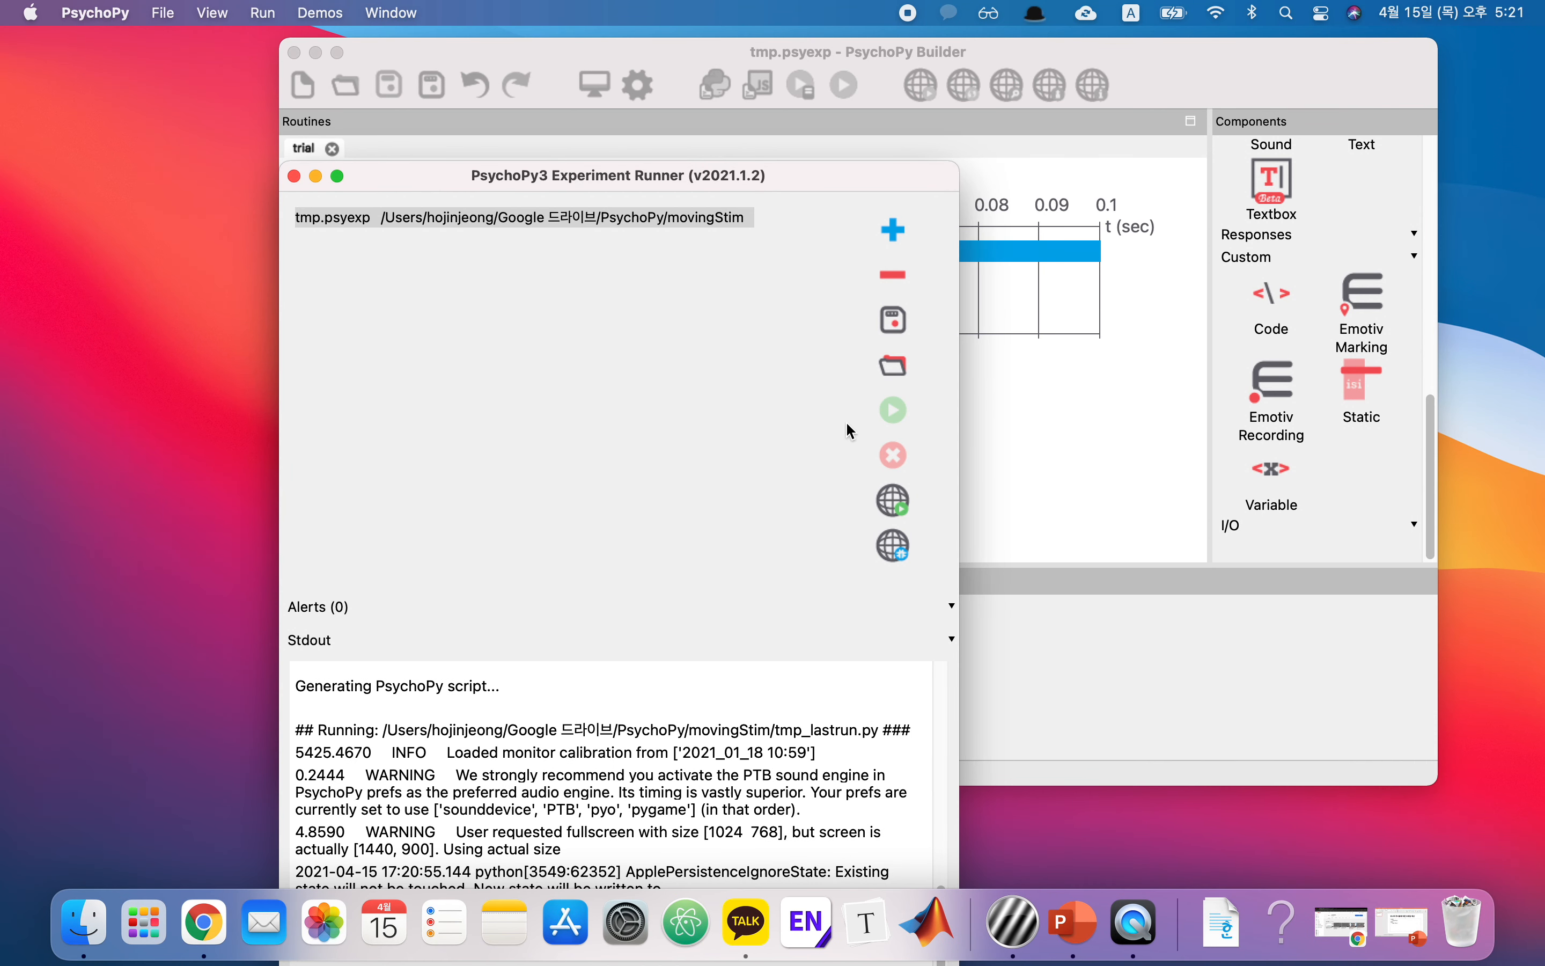
pyautogui.click(1123, 446)
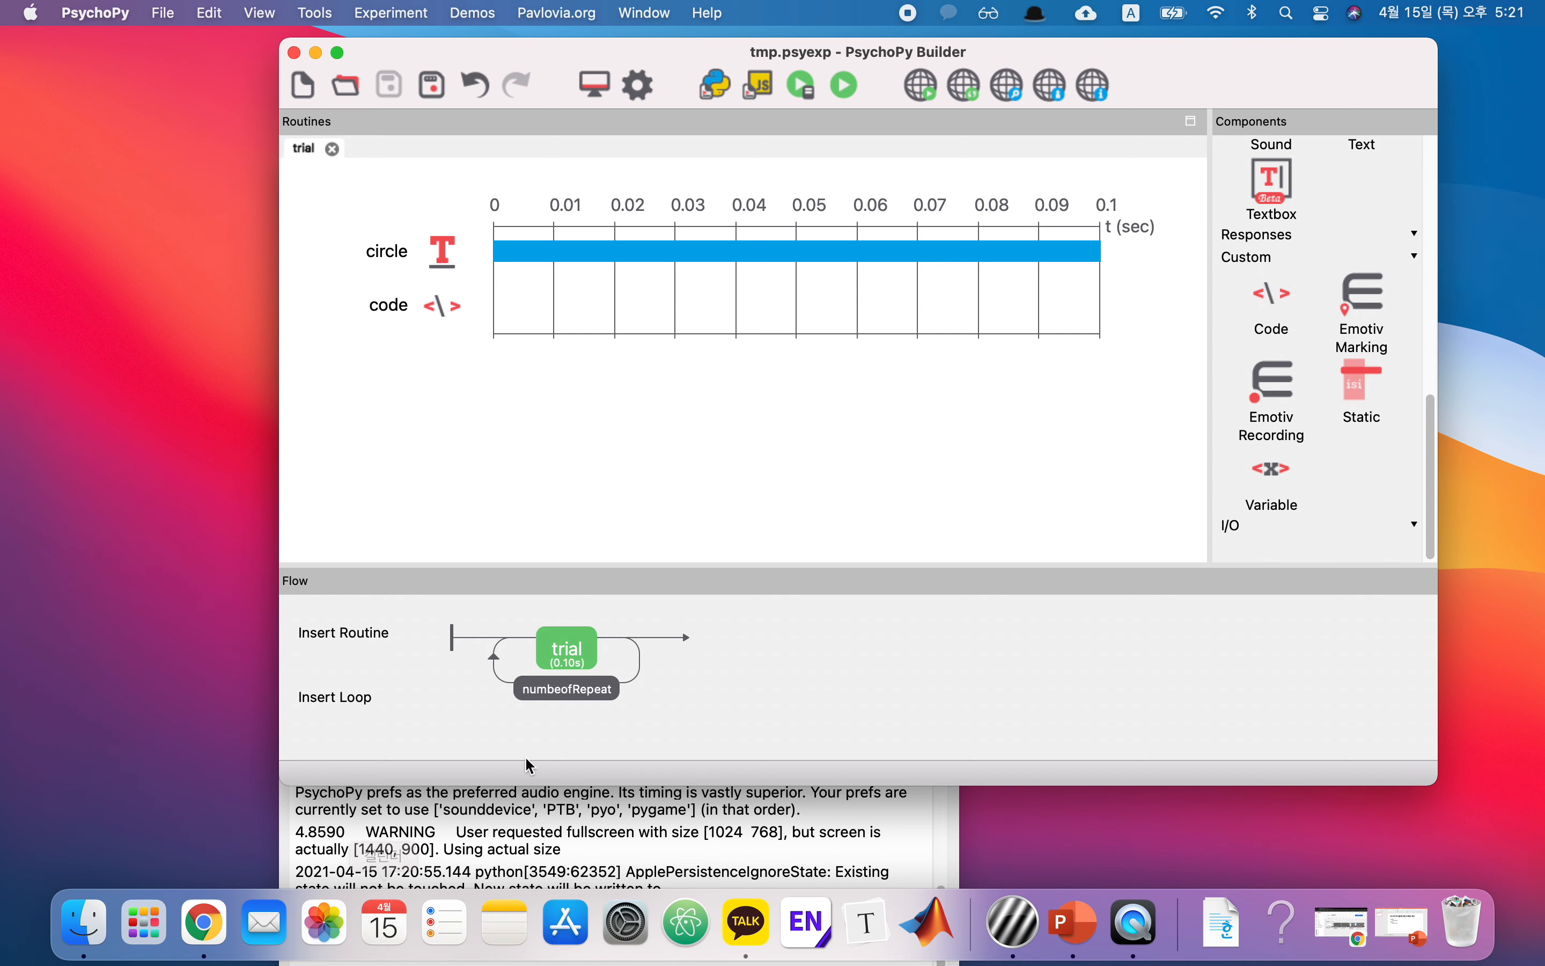
# Change the numbeofRepeat loop type to random and accept the loop properties.
pyautogui.click(567, 693)
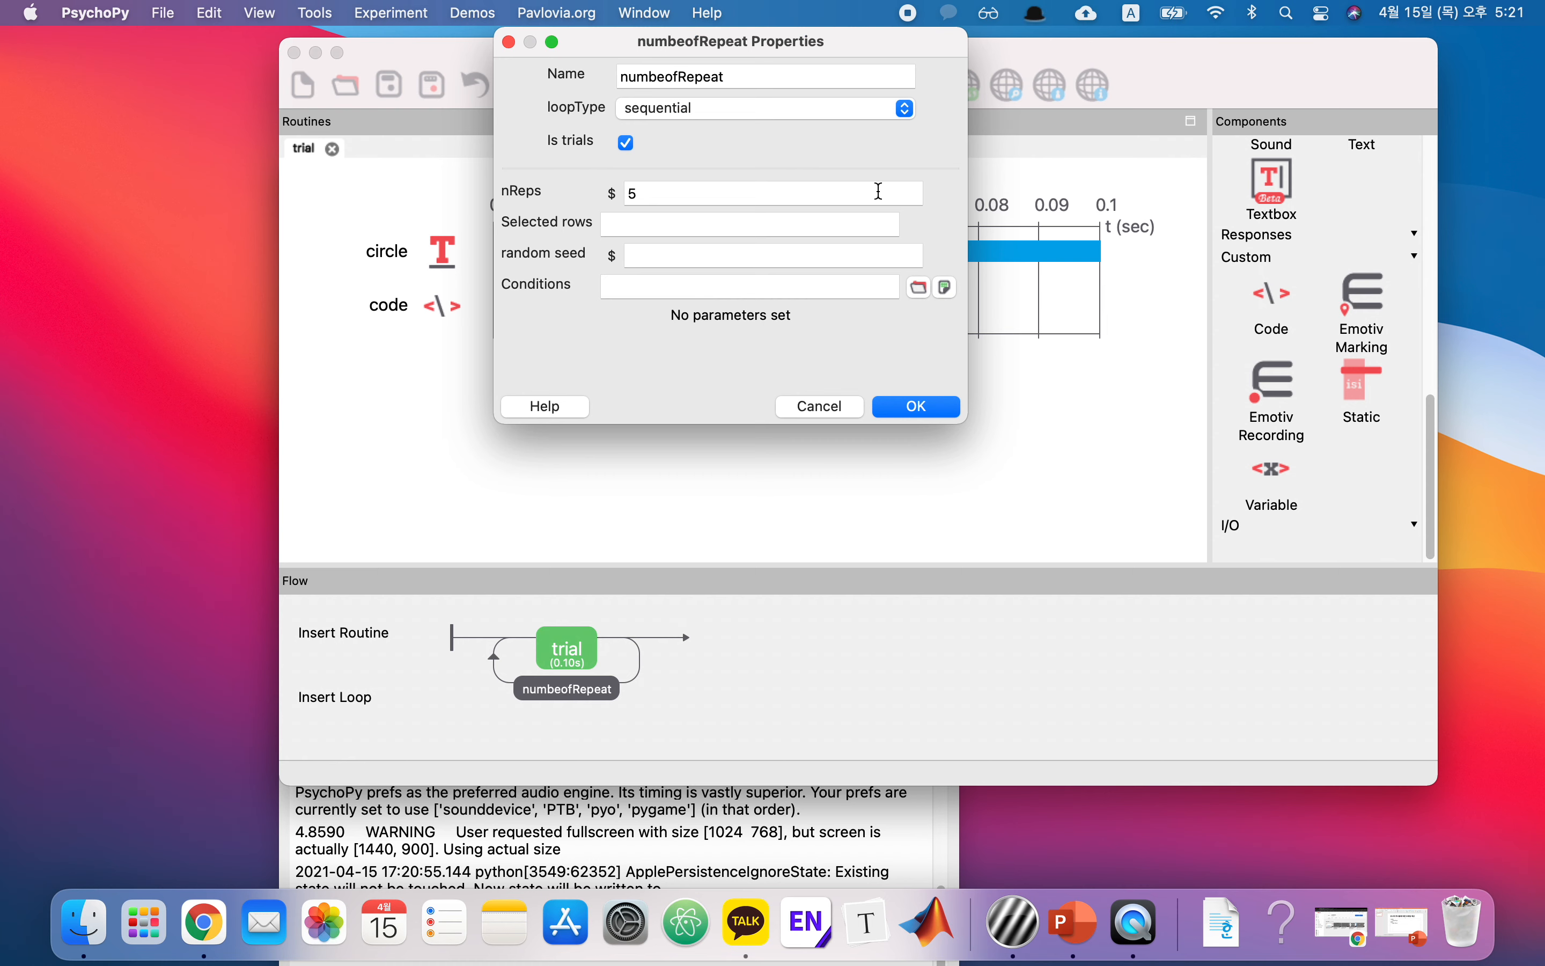
pyautogui.click(686, 110)
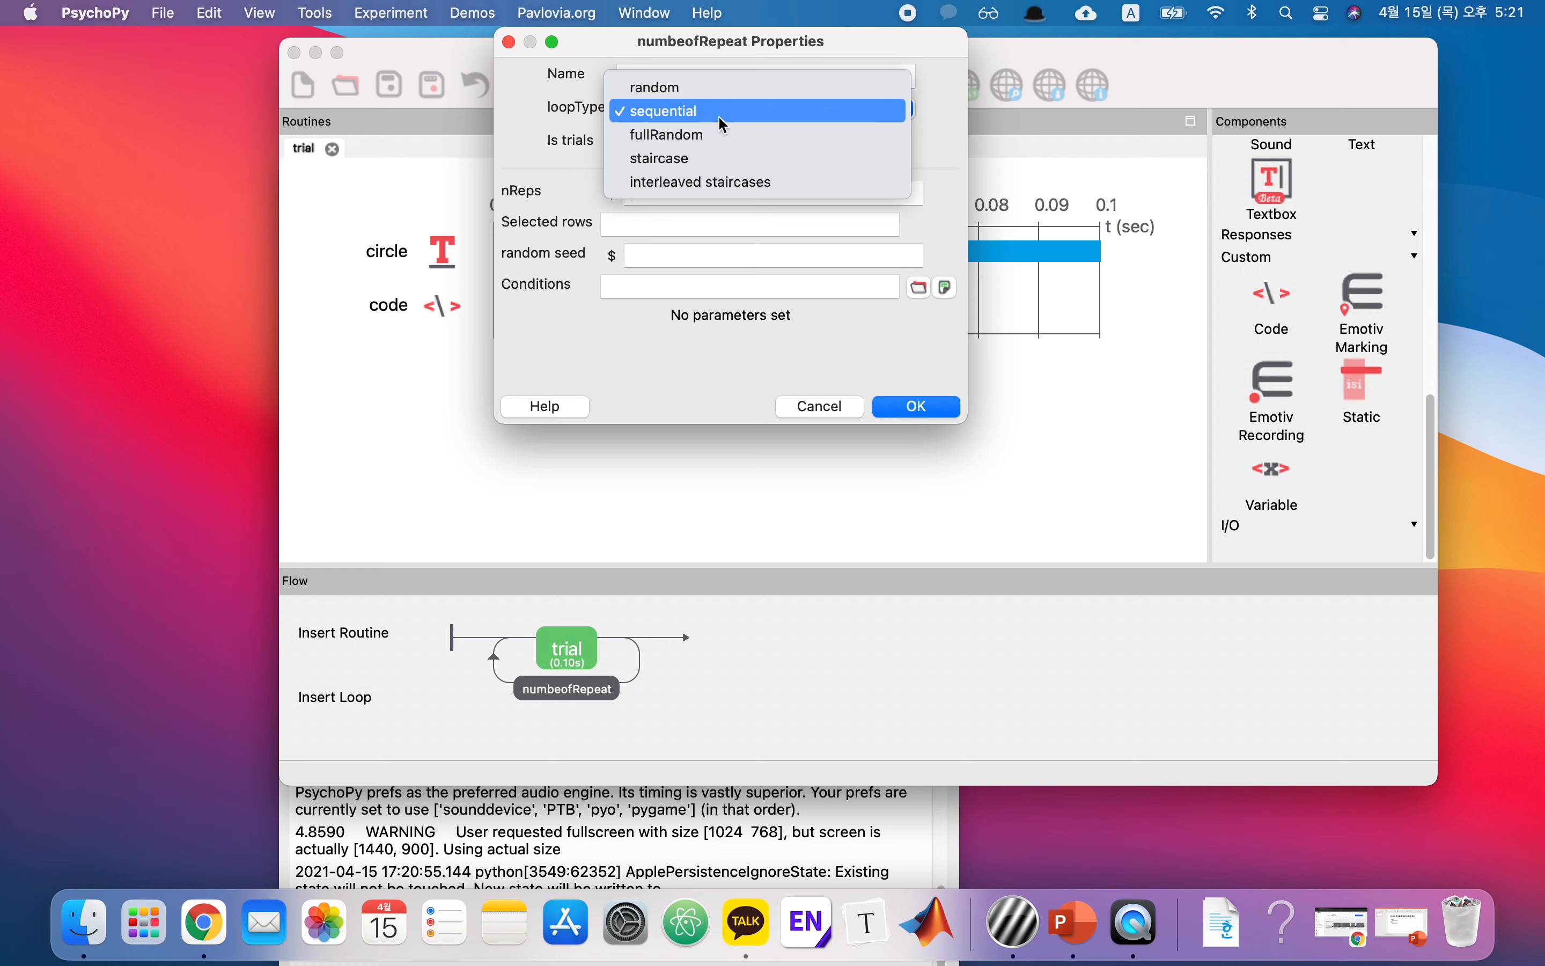
pyautogui.click(690, 93)
pyautogui.click(917, 406)
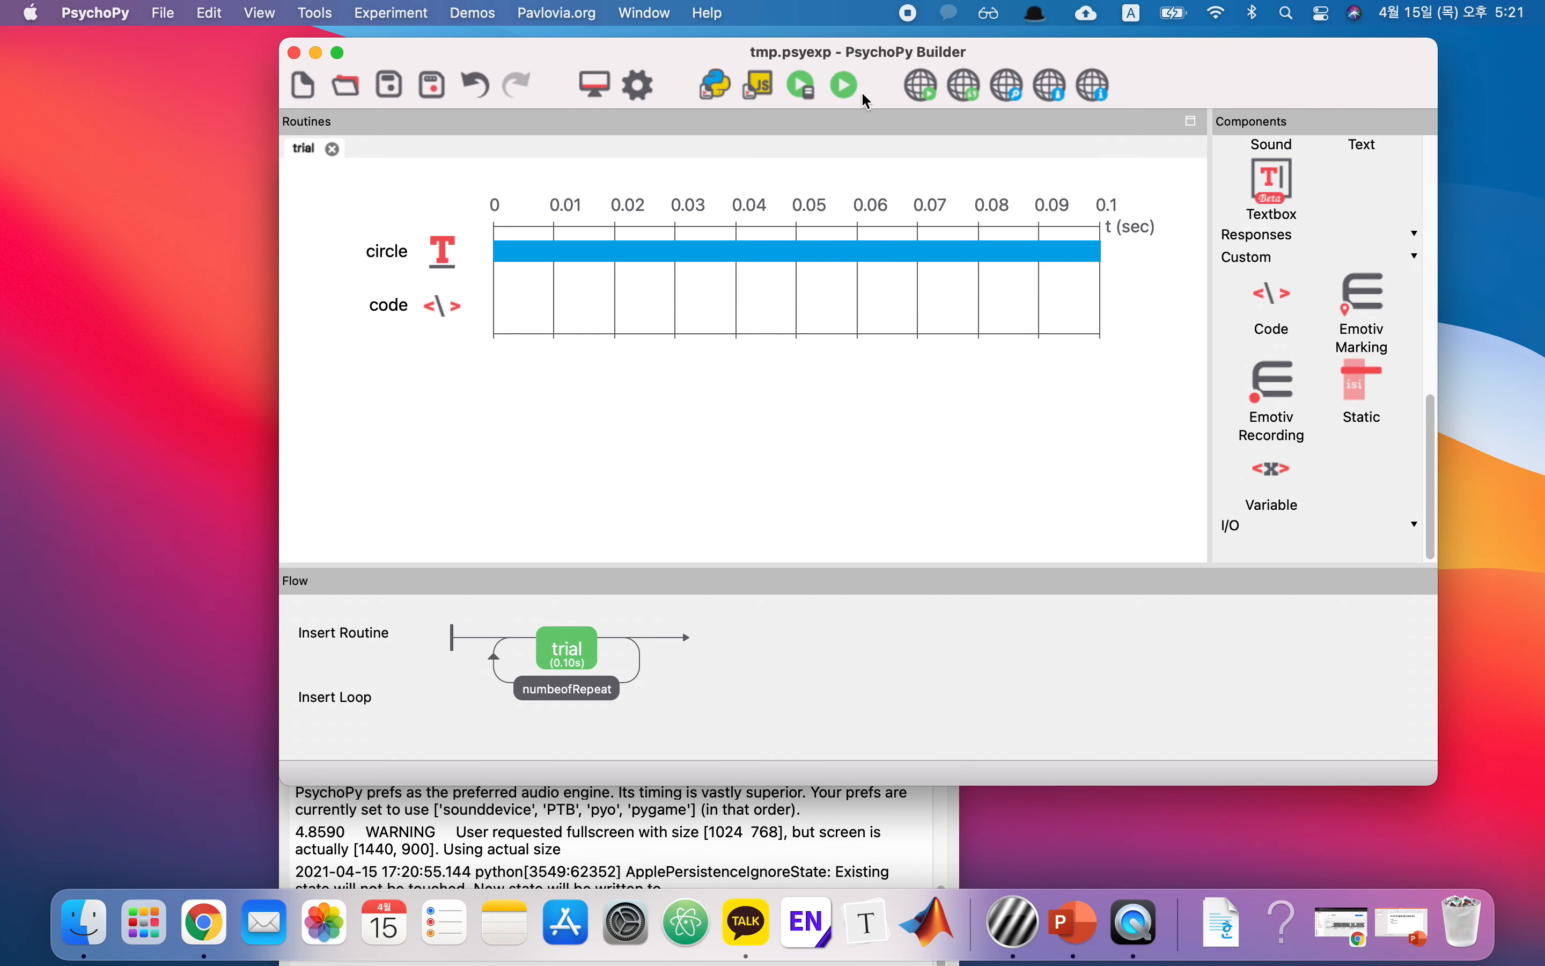
# Run the experiment with the random loop type, and return to the flow.
pyautogui.click(850, 81)
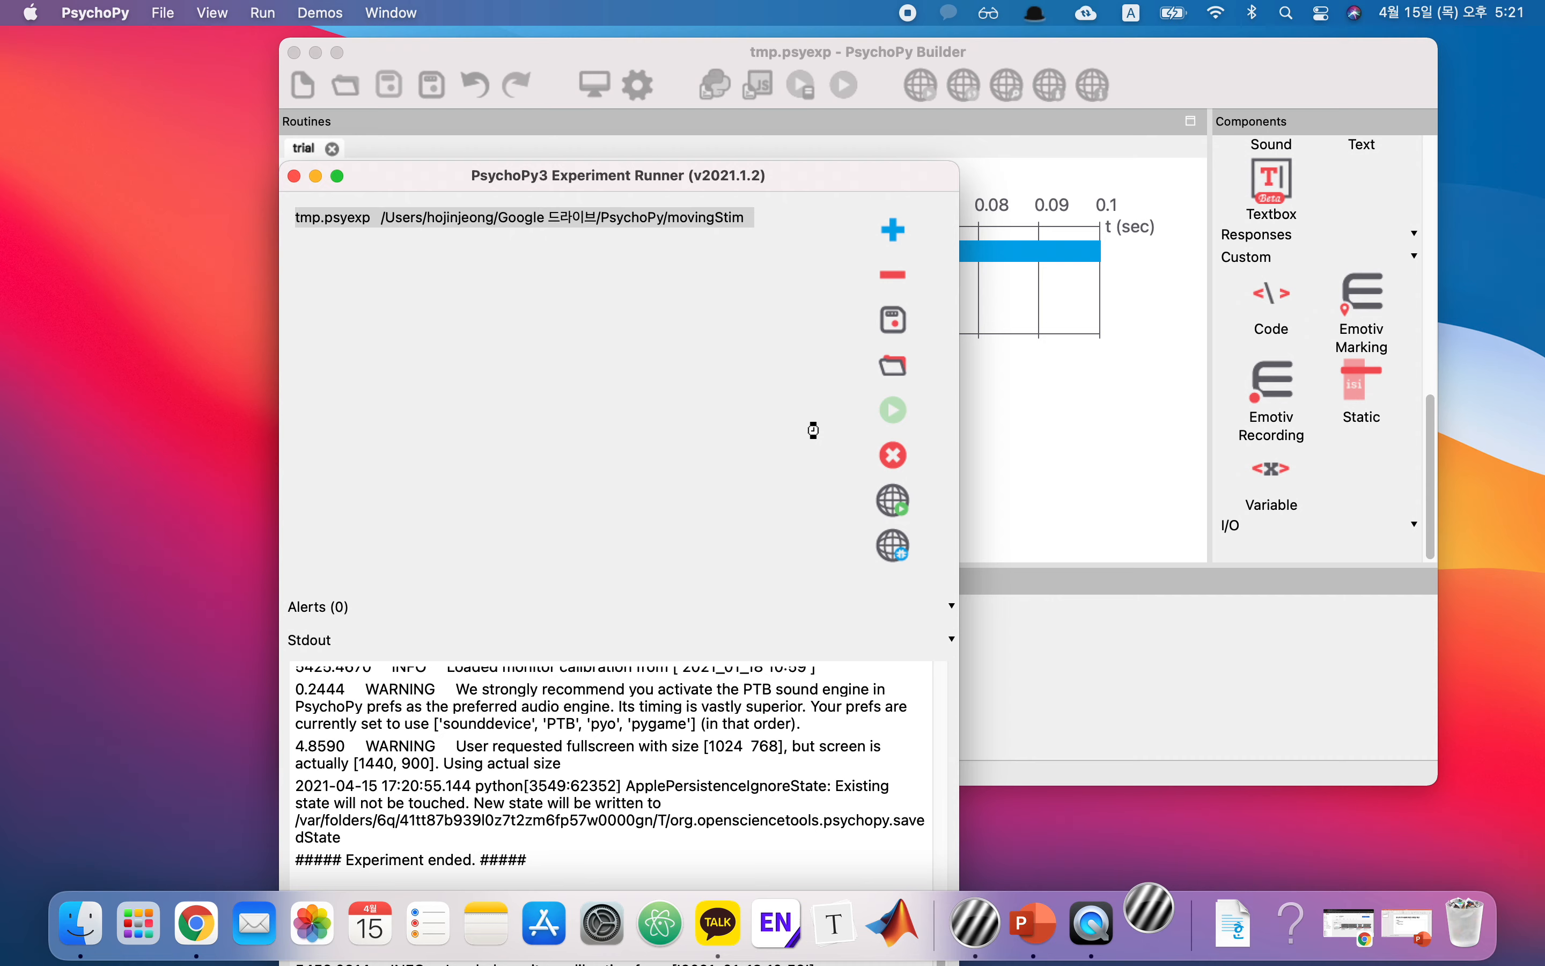
pyautogui.press('Return')
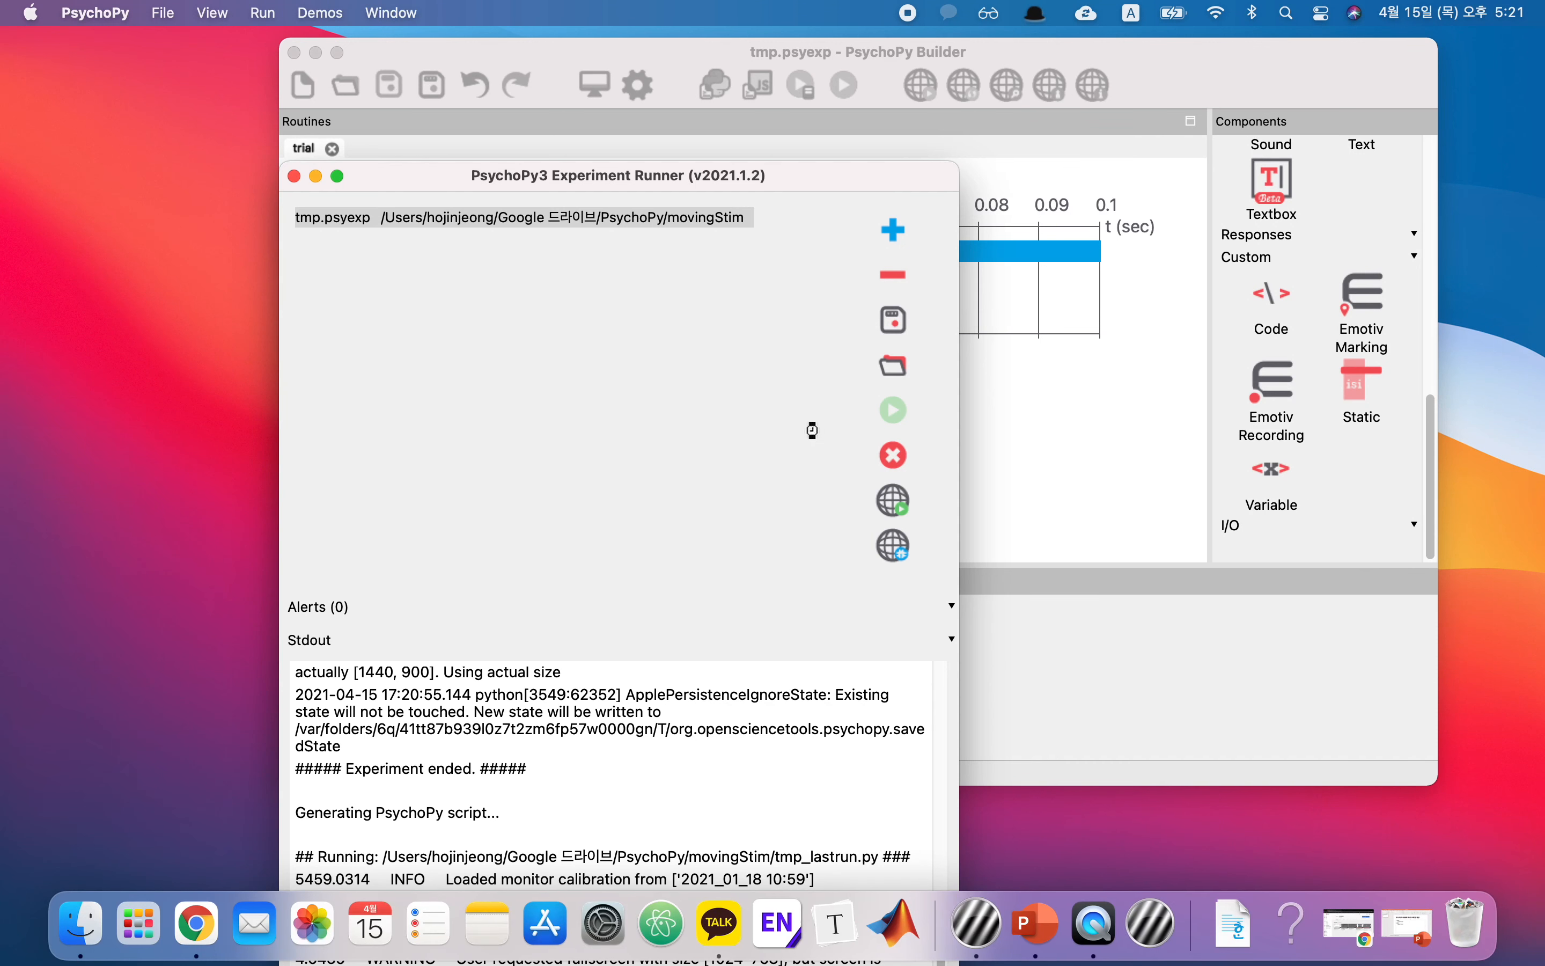
pyautogui.click(1092, 428)
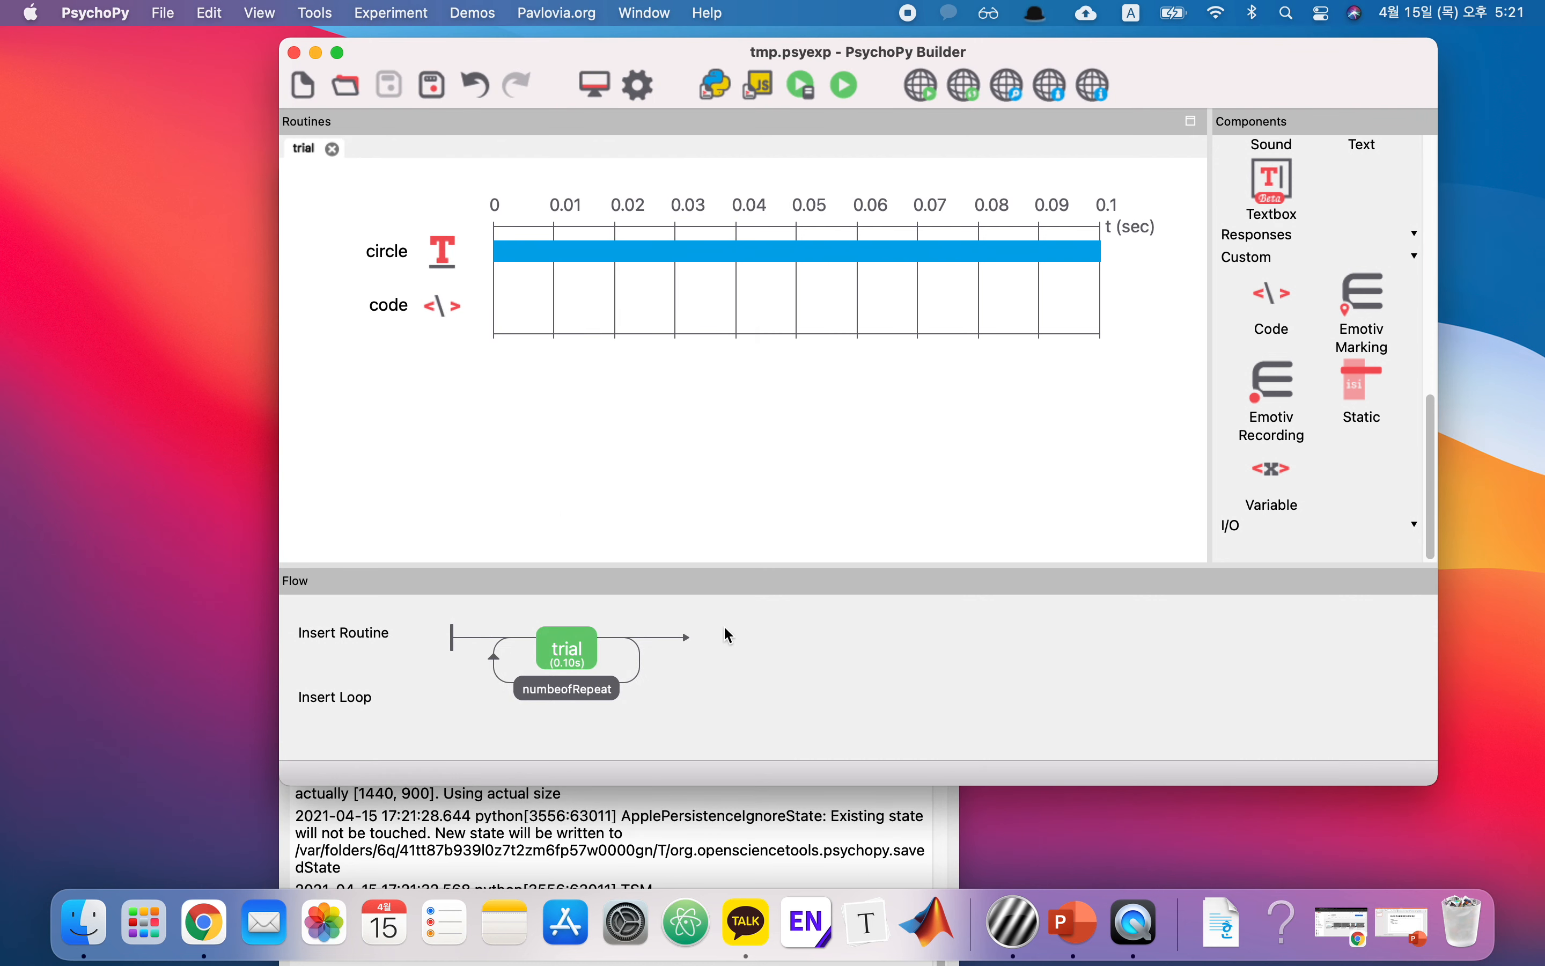
# Review the code component's Begin Experiment and Begin Routine code, and close its properties without changing them.
pyautogui.click(563, 641)
pyautogui.click(392, 319)
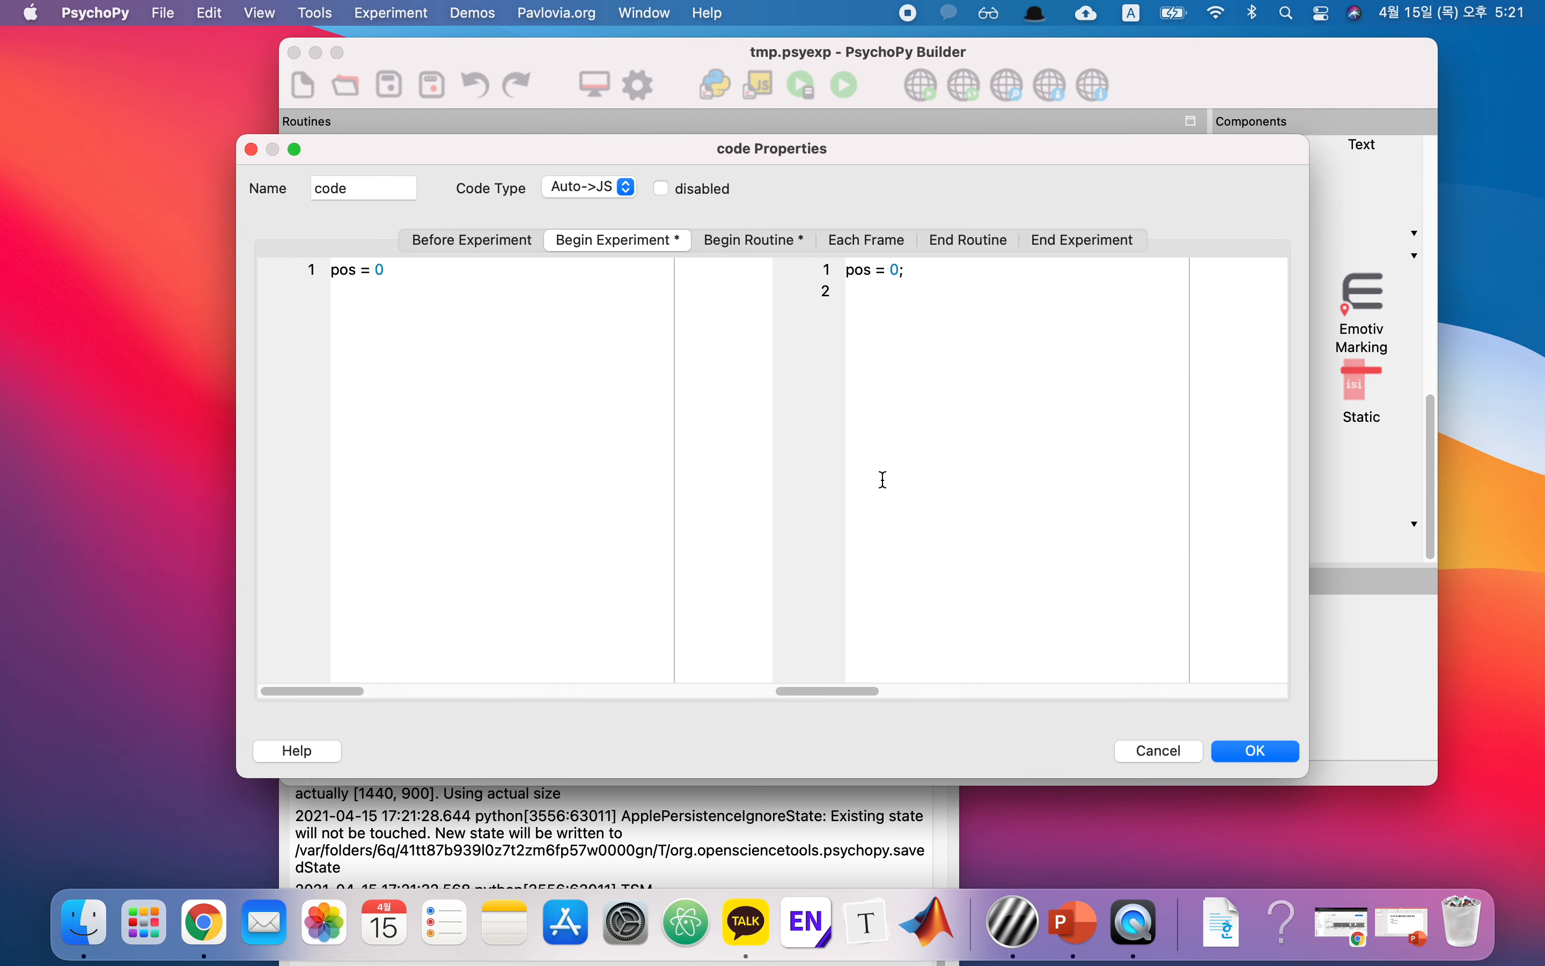
pyautogui.click(743, 249)
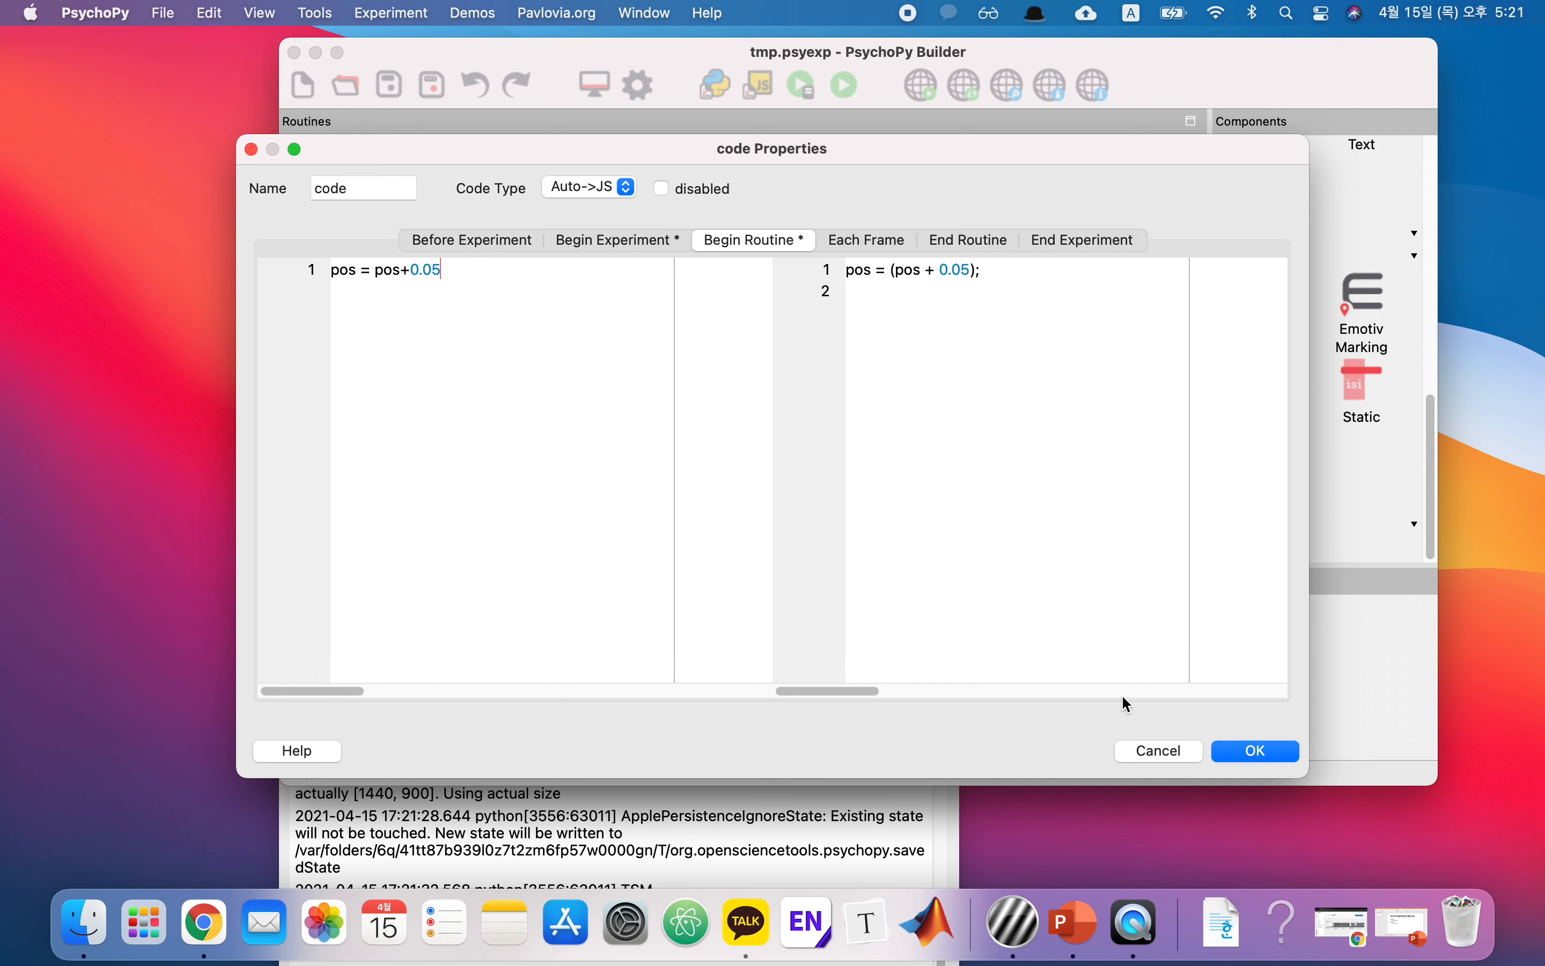
pyautogui.click(1154, 754)
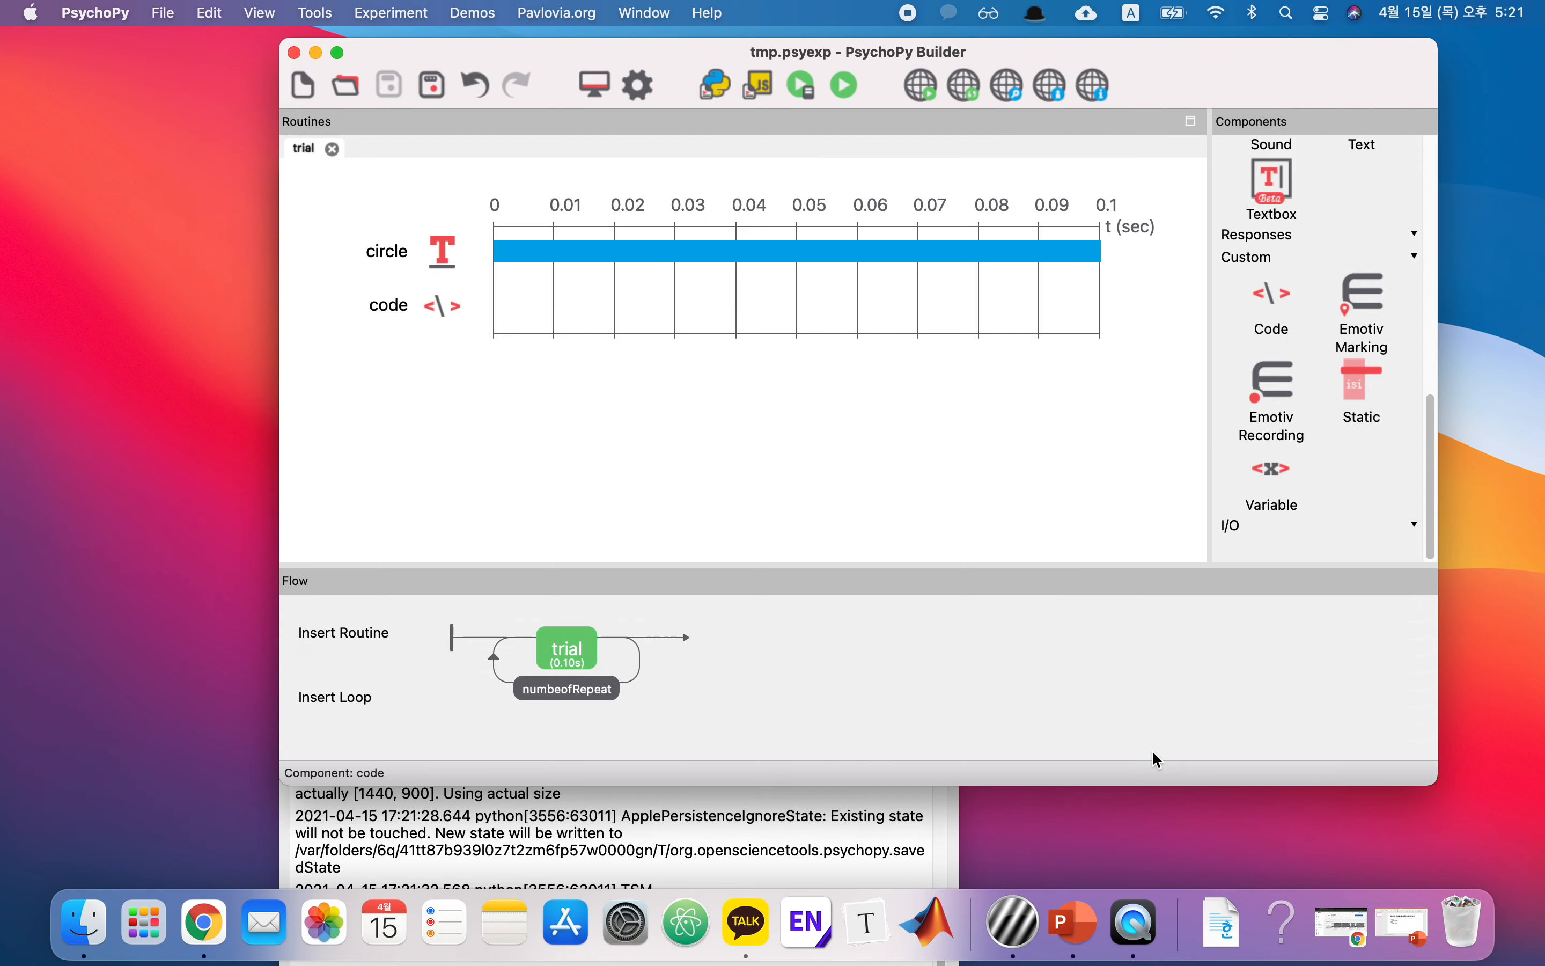
# Review the circle component's stop duration in its properties, and close them without changing anything.
pyautogui.click(386, 257)
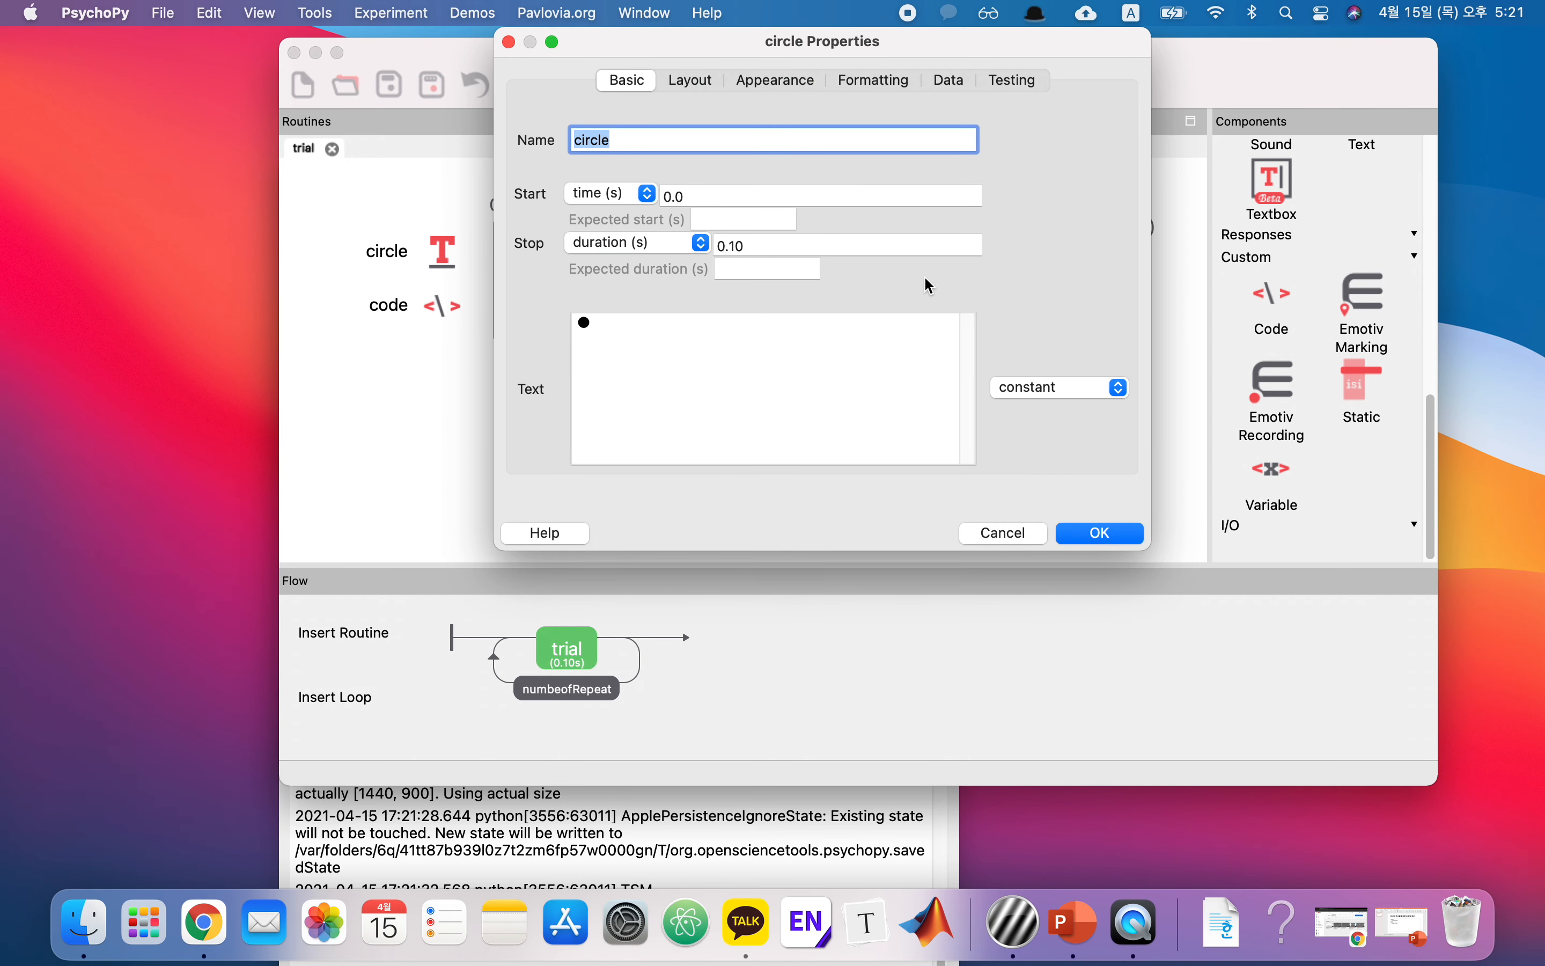
pyautogui.moveTo(860, 52); pyautogui.dragTo(813, 131)
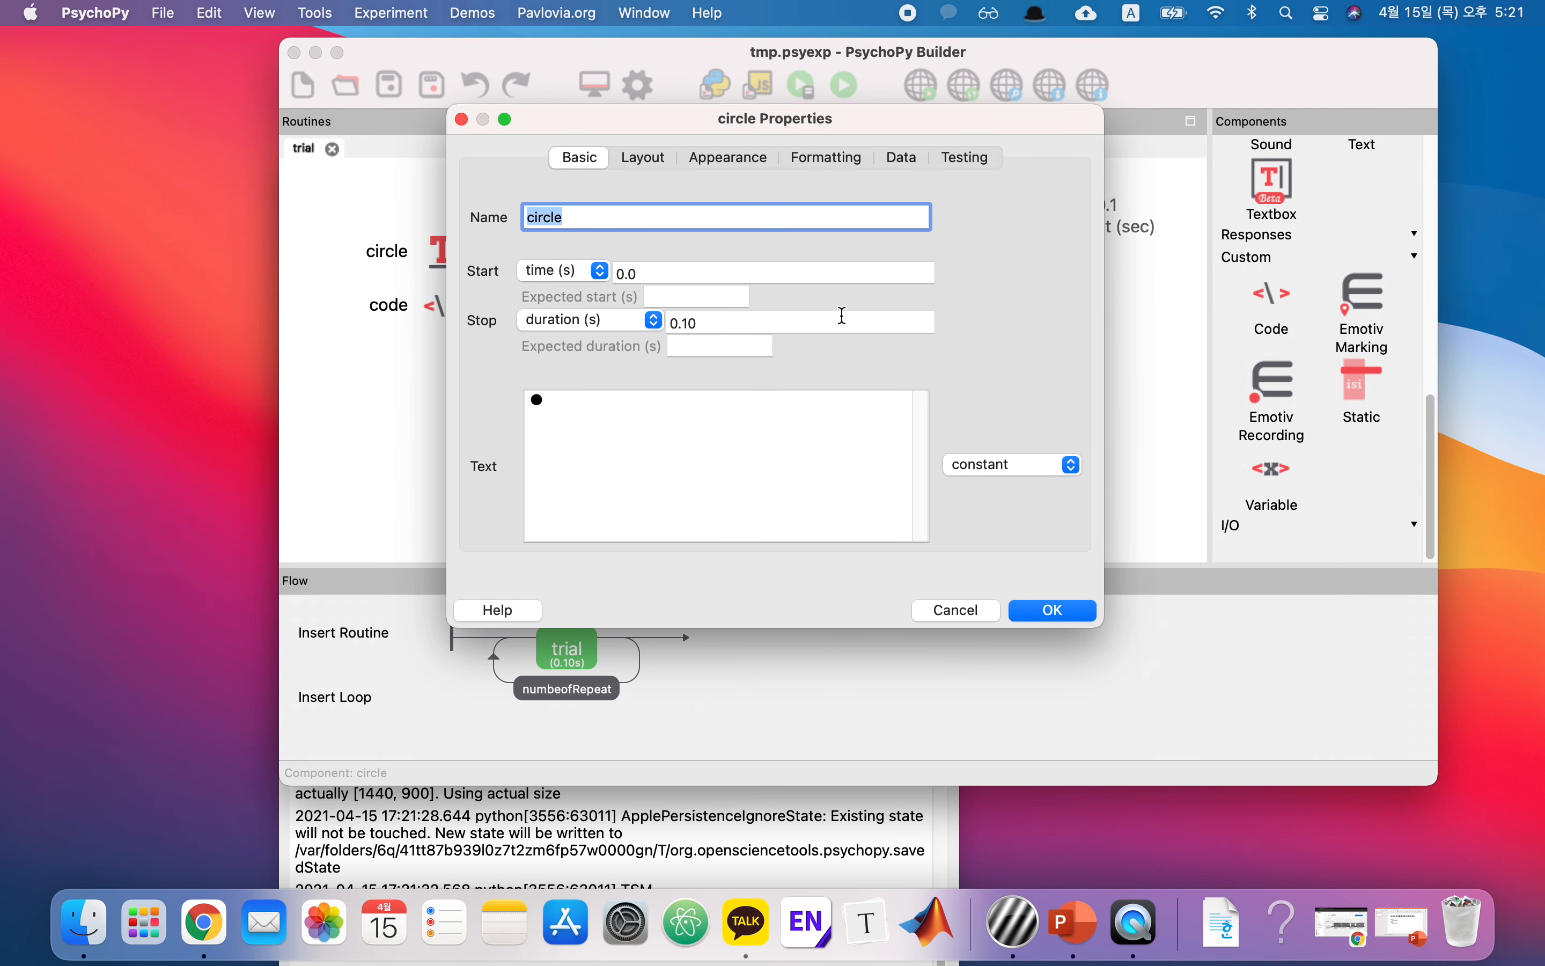
pyautogui.click(840, 325)
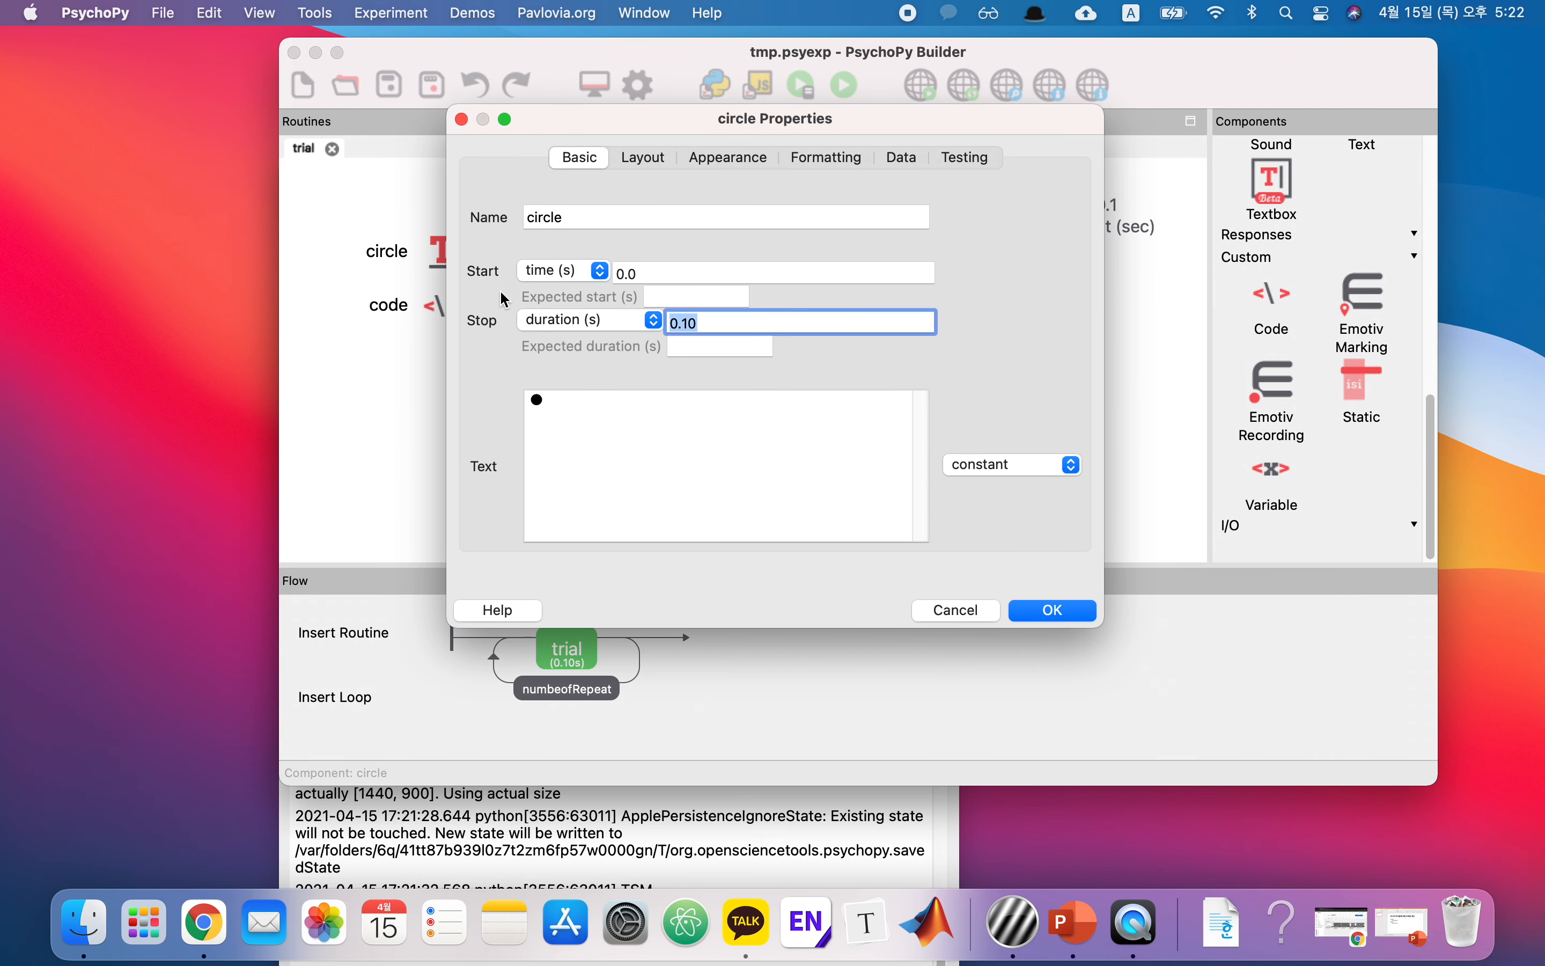
pyautogui.moveTo(691, 137); pyautogui.dragTo(971, 156)
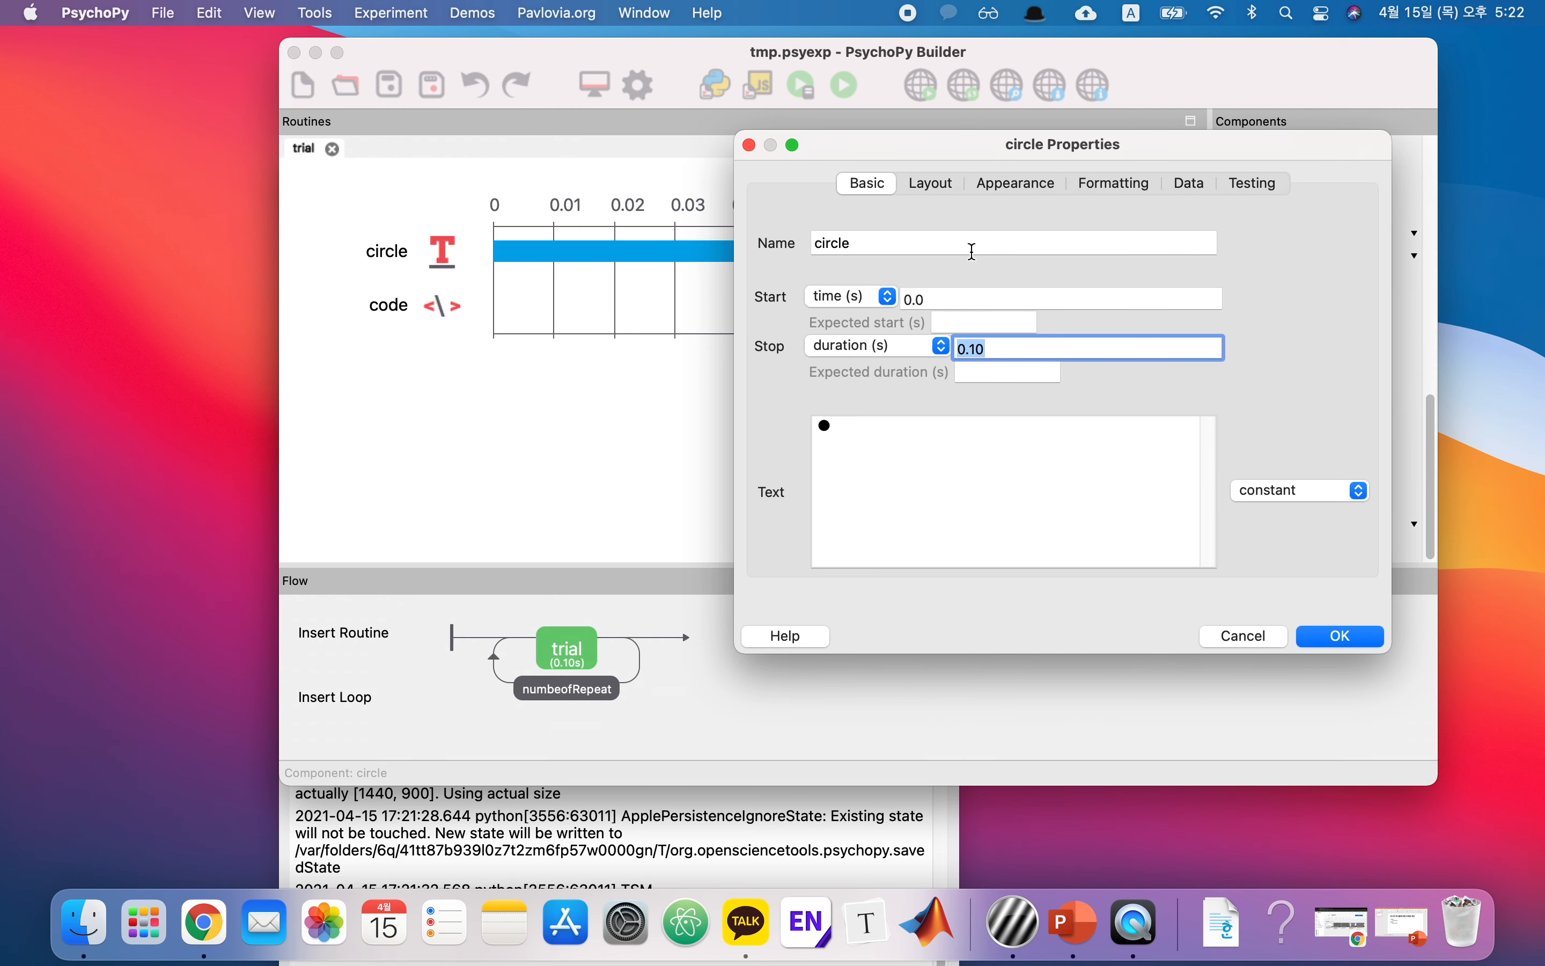
pyautogui.click(1239, 638)
# Review the nReps setting in the numbeofRepeat loop's properties, and cancel without changing it.
pyautogui.click(583, 690)
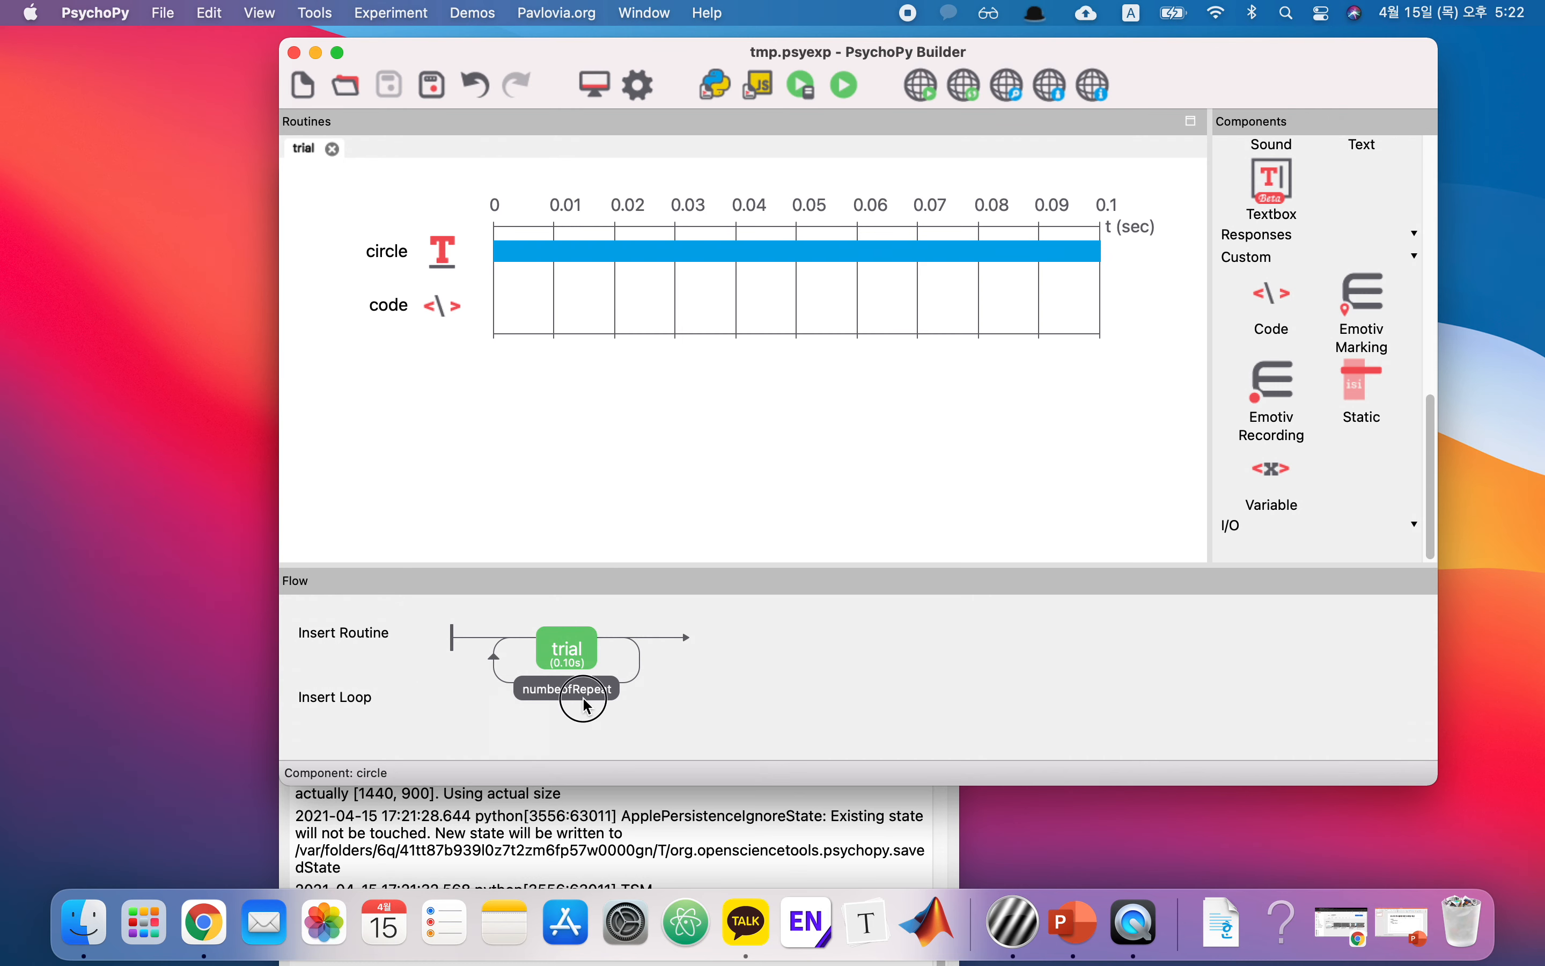
pyautogui.click(678, 195)
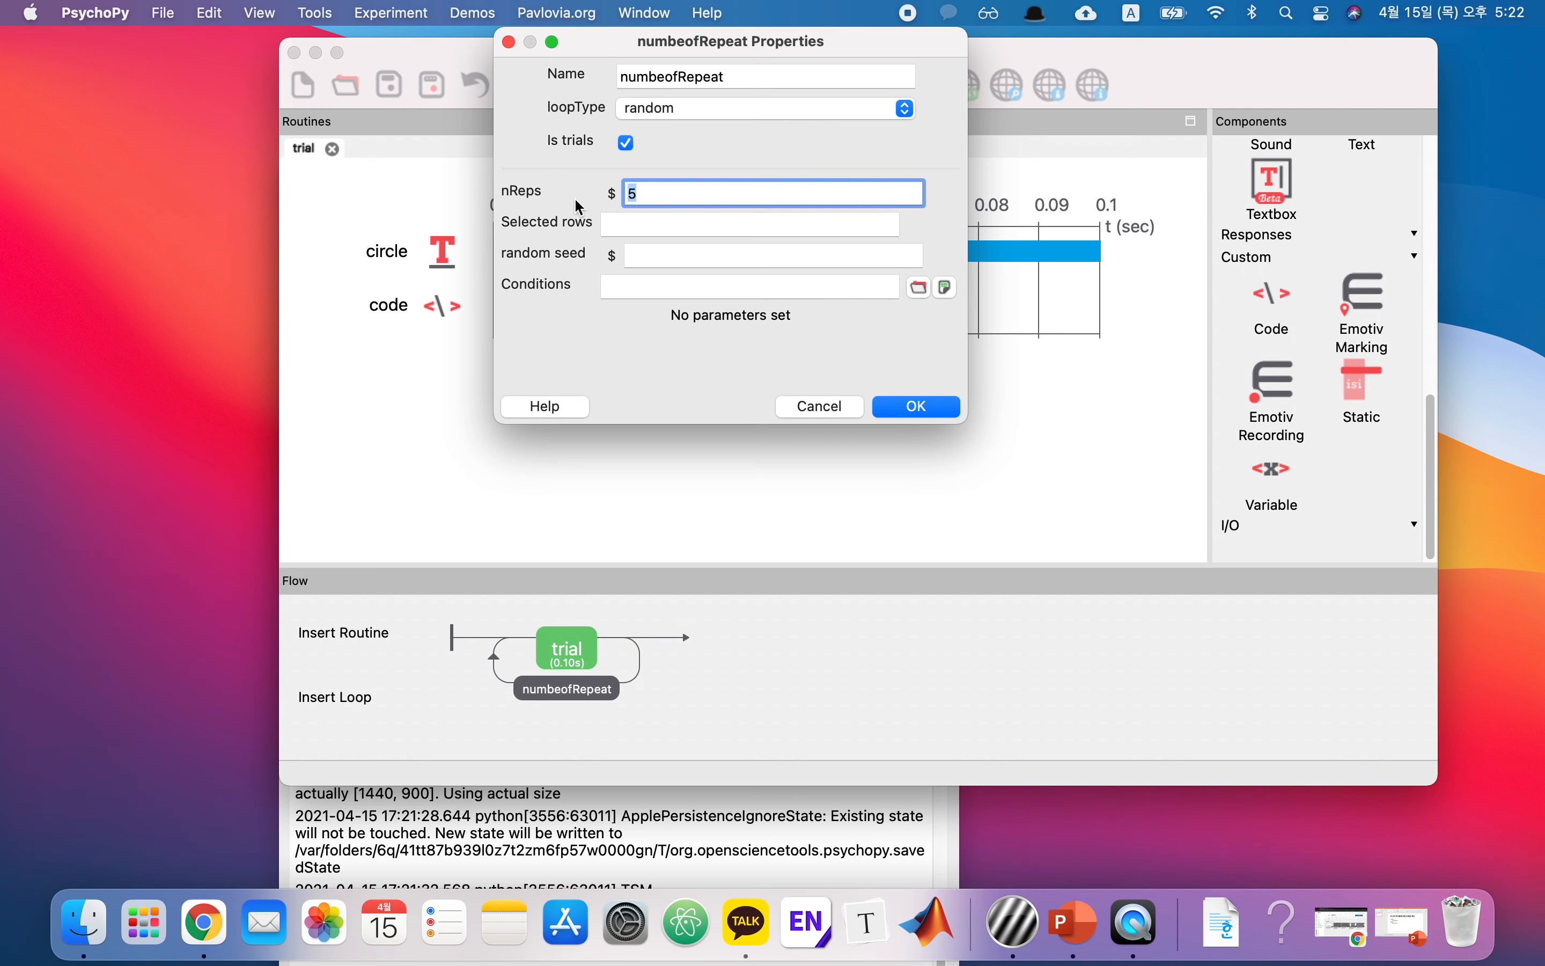
pyautogui.click(819, 406)
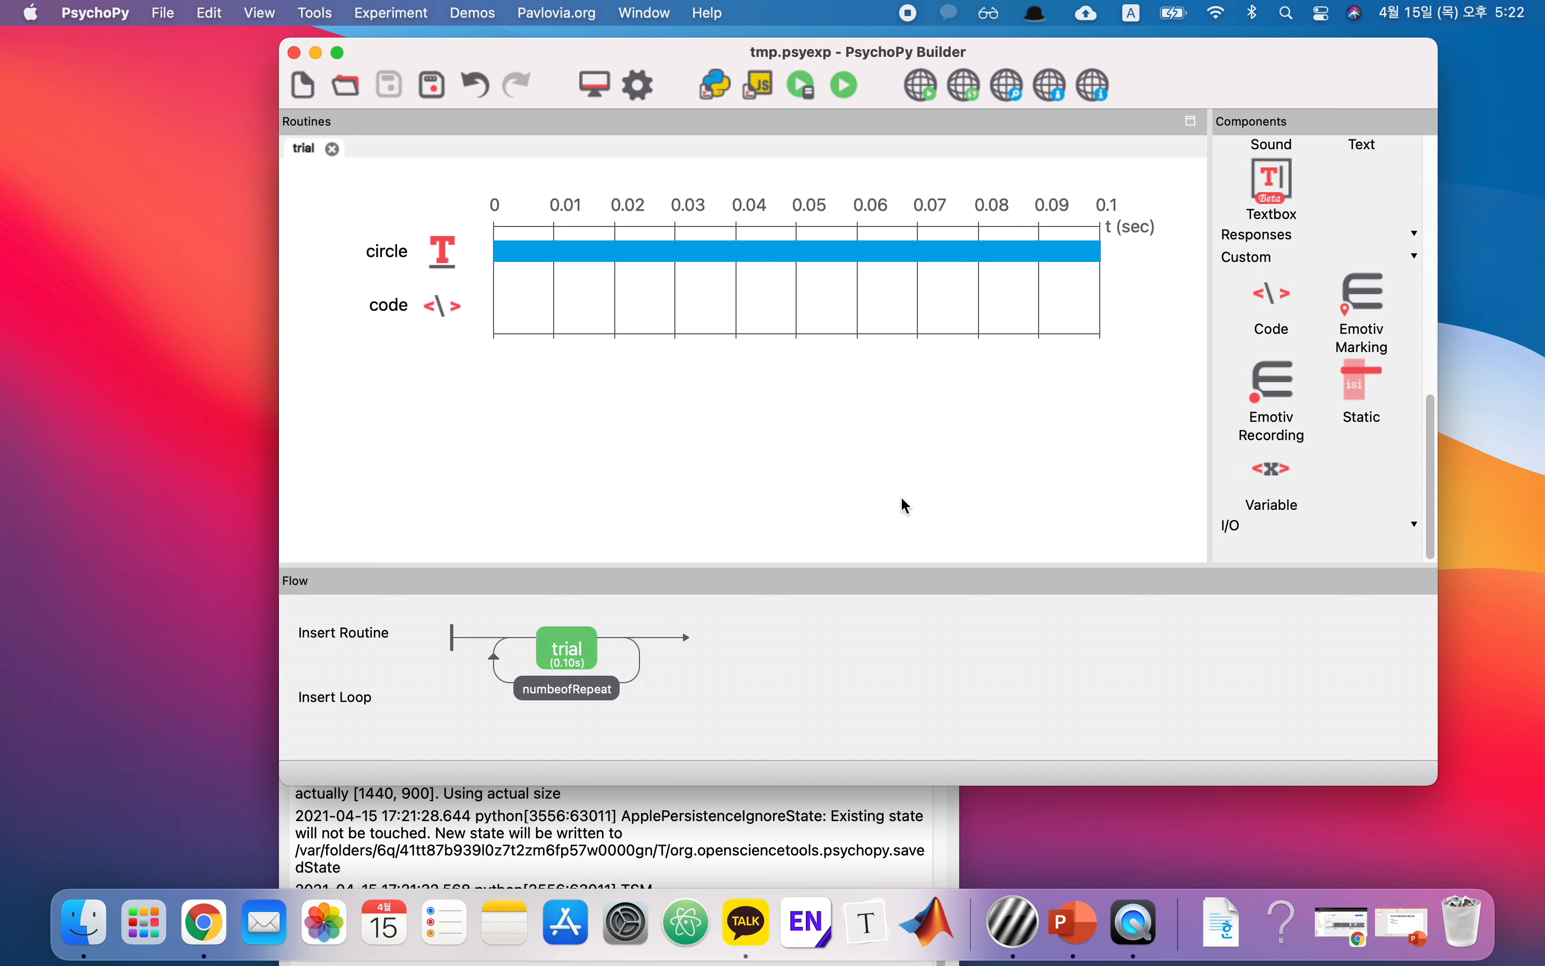
# Switch to the PowerPoint frame-calculation slide and highlight the 60Hz bullet text.
pyautogui.click(1074, 925)
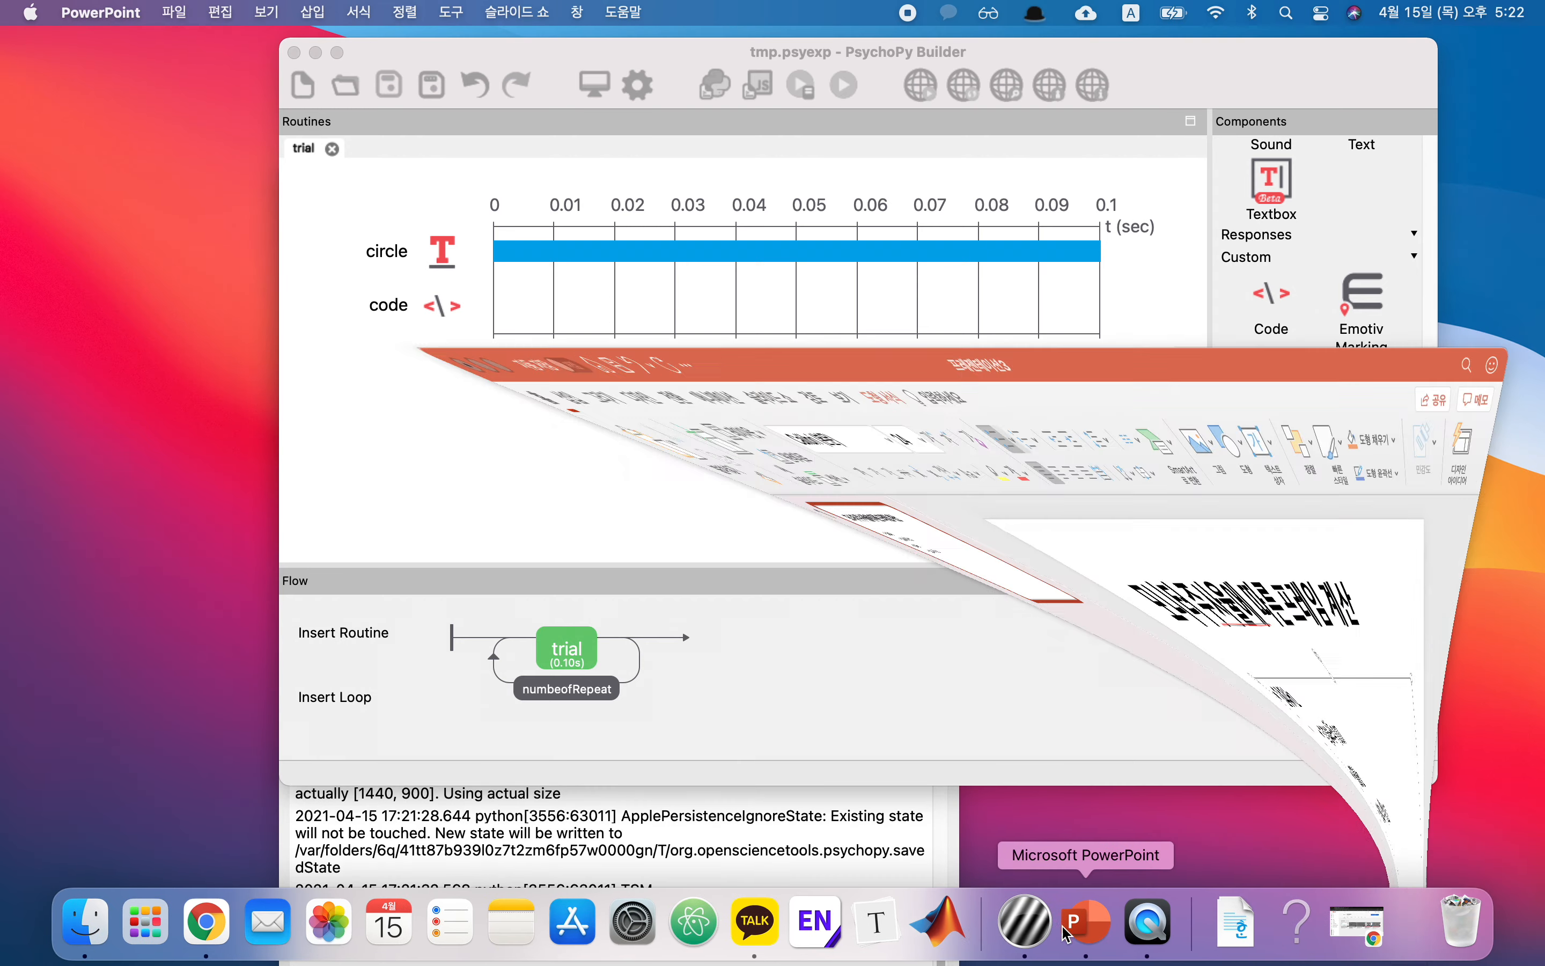
pyautogui.click(755, 500)
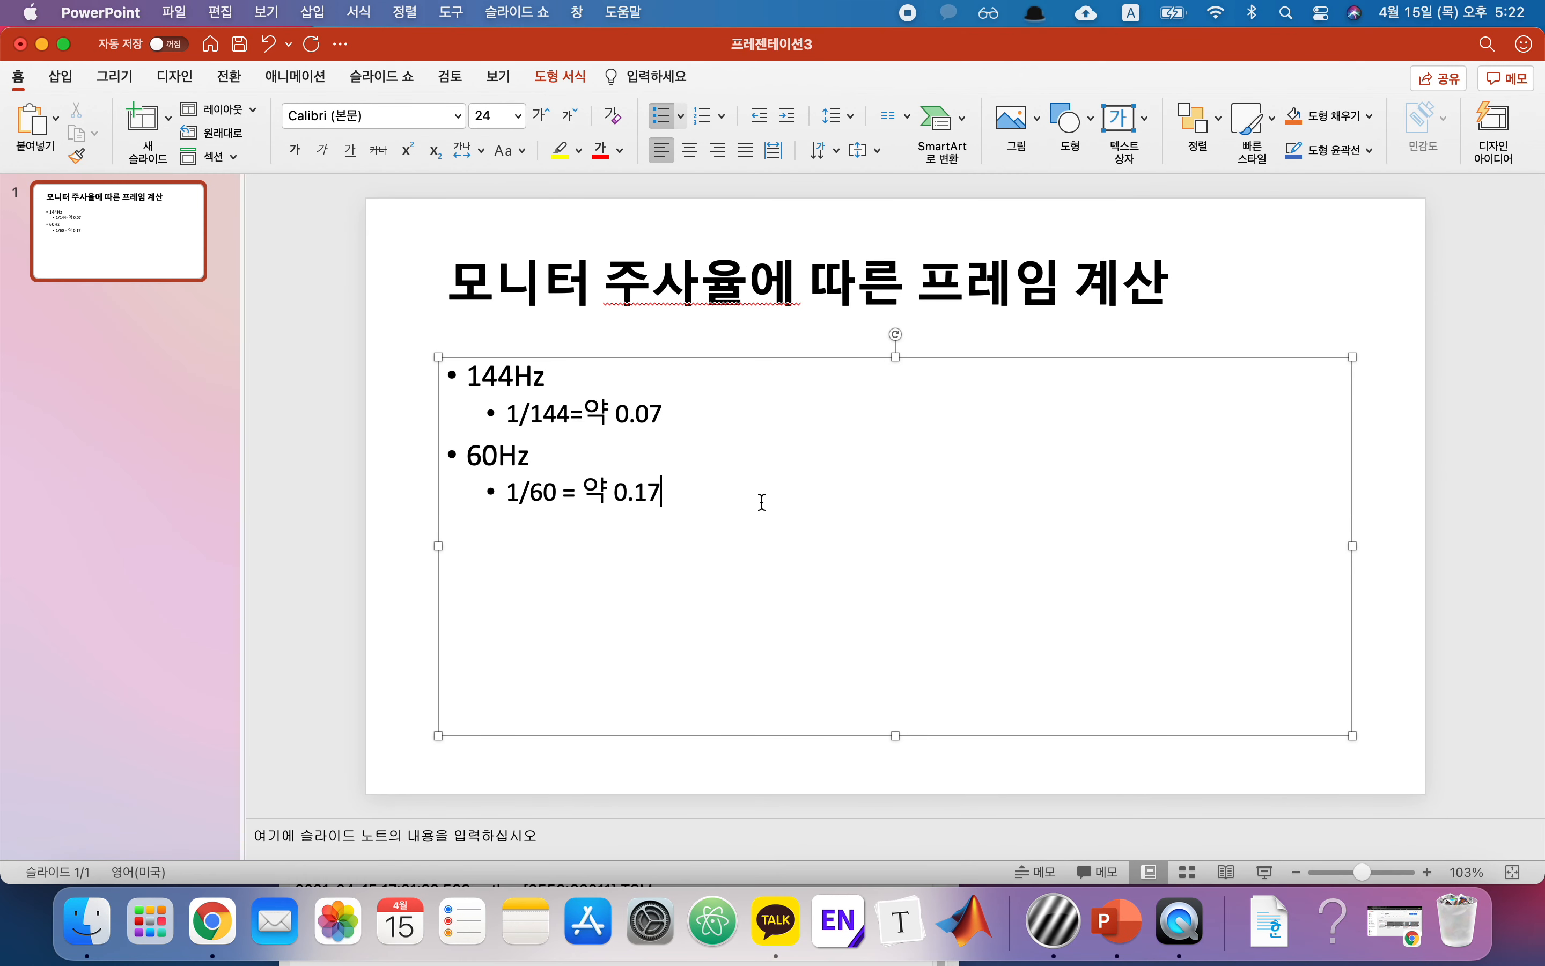
pyautogui.press('Up')
pyautogui.hotkey('shift', 'Left')
pyautogui.hotkey('shift', 'Left')
pyautogui.hotkey('shift', 'Left')
pyautogui.hotkey('shift', 'Left')
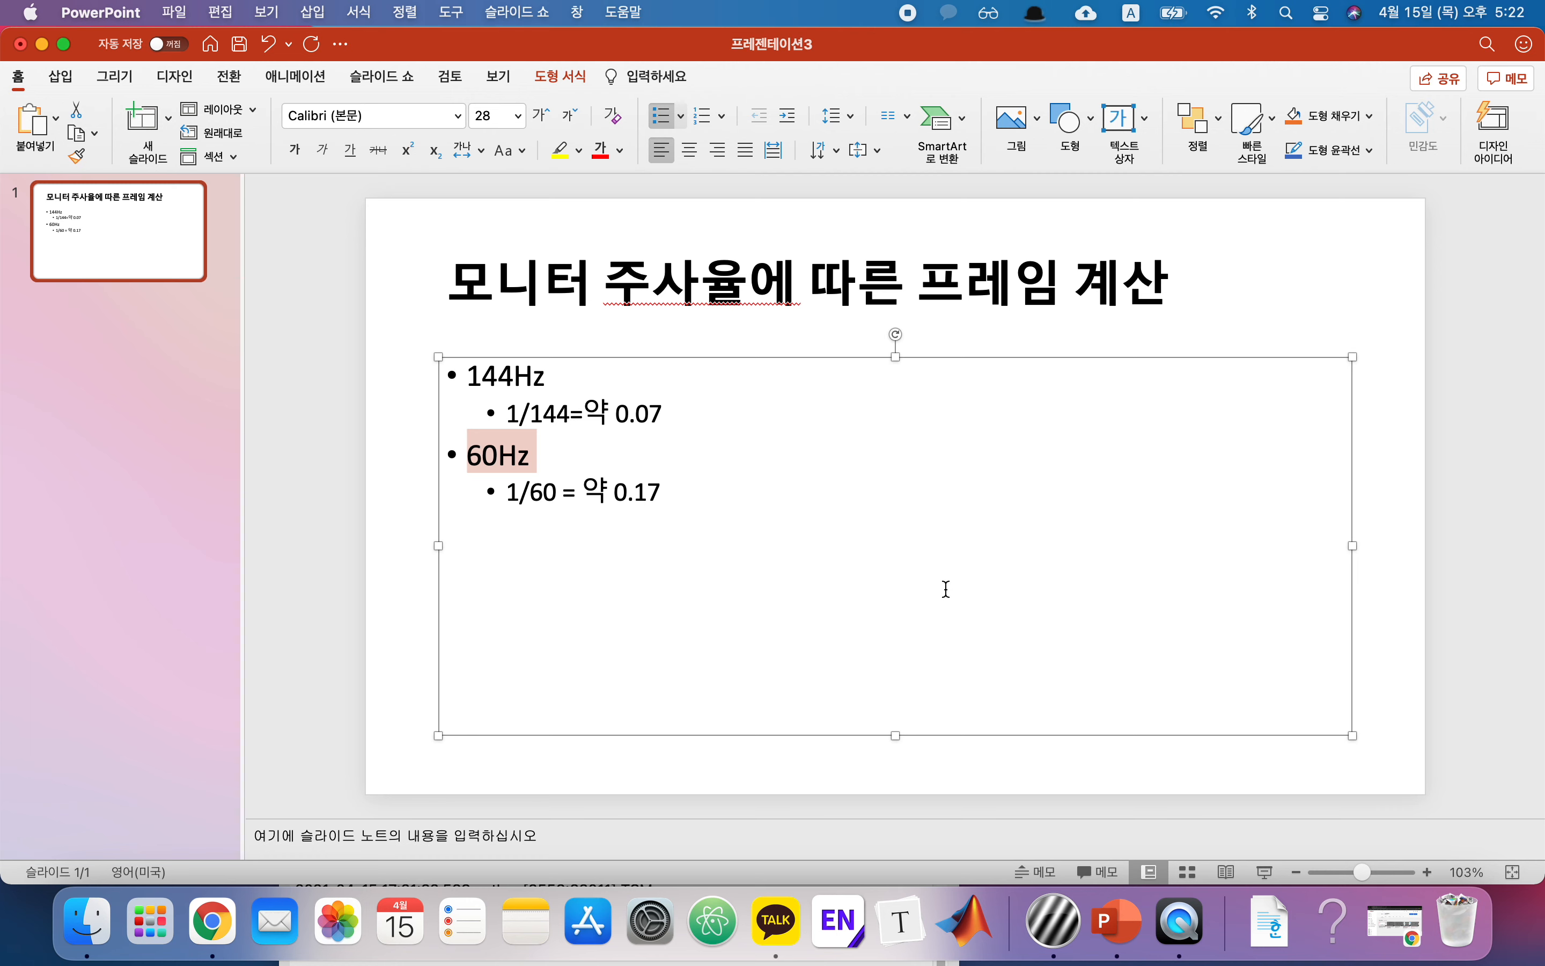
# Append the unit "s" to the results of the 1/60 and 1/144 lines.
pyautogui.press('Right')
pyautogui.press('Down')
pyautogui.press('Right')
pyautogui.press('Right')
pyautogui.press('Right')
pyautogui.press('Right')
pyautogui.press('Right')
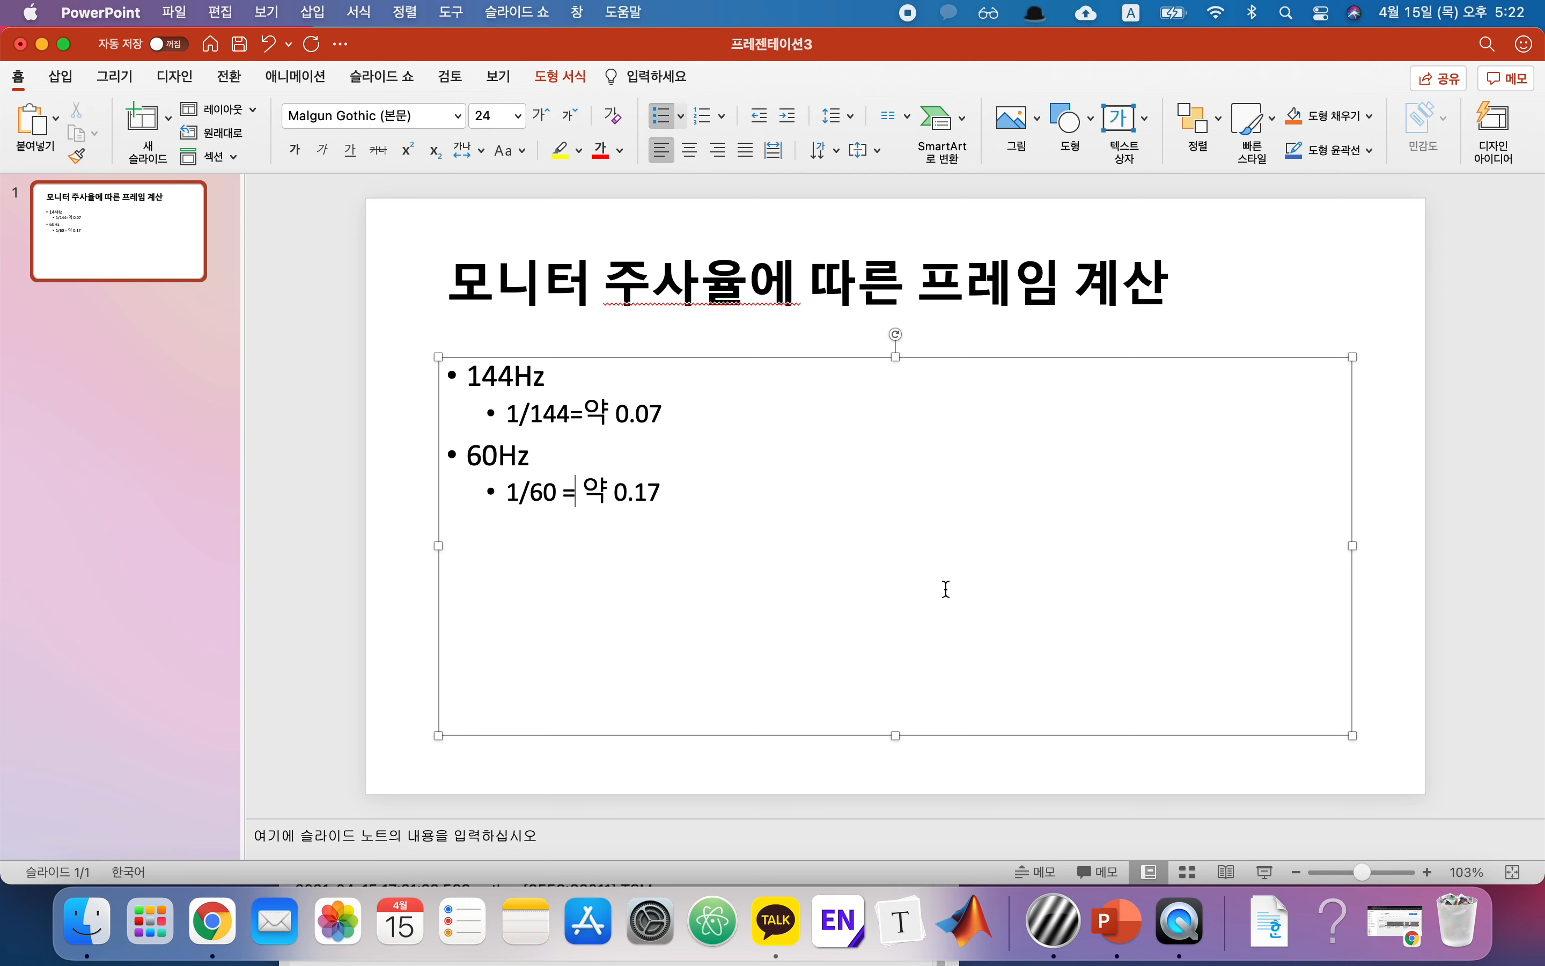
pyautogui.press('Right')
pyautogui.press('Right')
pyautogui.press('Right')
pyautogui.press('Right')
pyautogui.write('s')
pyautogui.press('Up')
pyautogui.write('s')
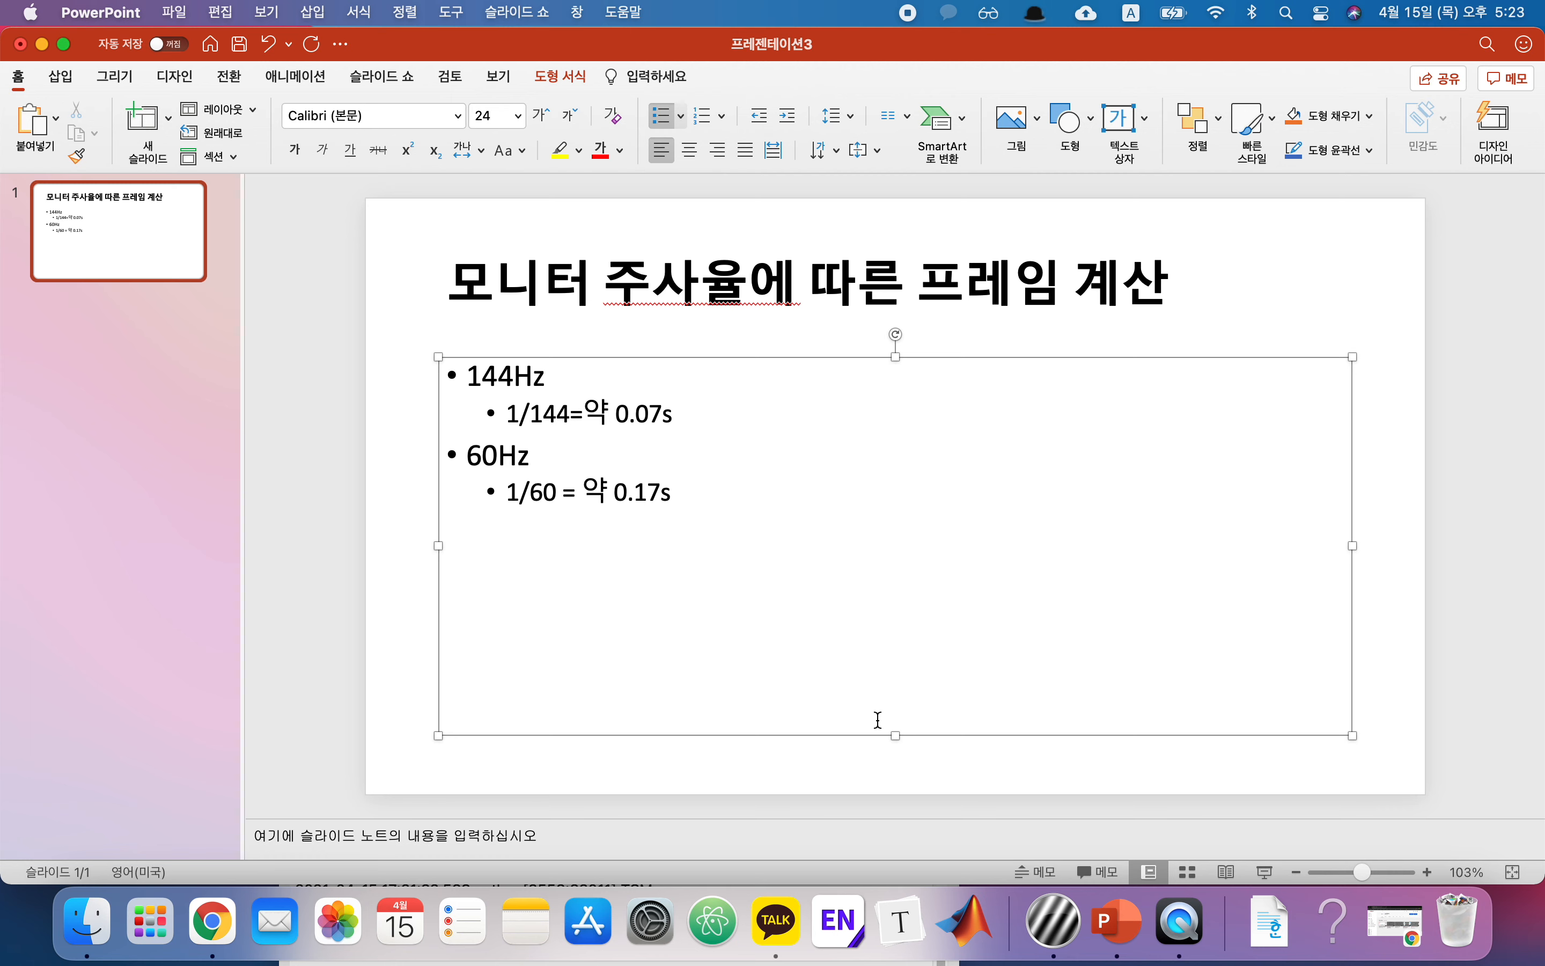
# Rewrite the result of the 1/60 line in milliseconds as 17ms.
pyautogui.click(638, 496)
pyautogui.press('Right')
pyautogui.press('Right')
pyautogui.press('Right')
pyautogui.press('Left')
pyautogui.press('Left')
pyautogui.press('Left')
pyautogui.hotkey('shift', 'Left')
pyautogui.hotkey('shift', 'Left')
pyautogui.press('BackSpace')
pyautogui.press('Right')
pyautogui.press('Right')
pyautogui.write('m')
# Rewrite the result of the 1/144 line in milliseconds as 7ms.
pyautogui.press('Up')
pyautogui.press('Left')
pyautogui.hotkey('shift', 'Left')
pyautogui.hotkey('shift', 'Left')
pyautogui.hotkey('shift', 'Left')
pyautogui.press('BackSpace')
pyautogui.press('Right')
pyautogui.write('m')
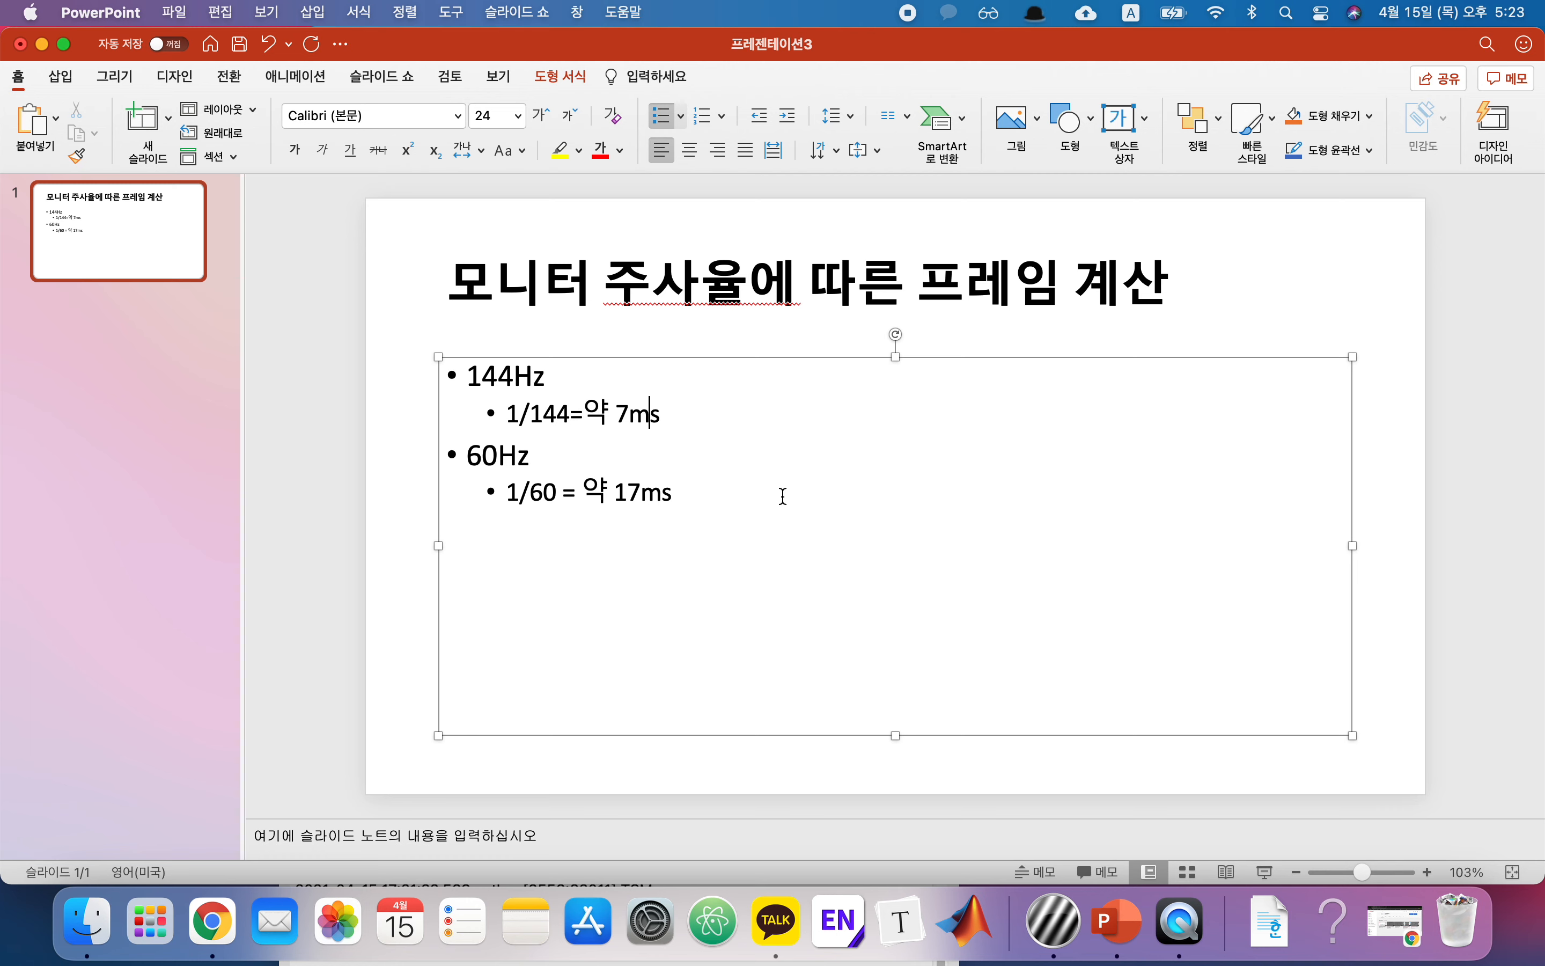
# Add a top-level bullet reading "자극의 제시 시간:" below the 60Hz calculation, leaving an empty line between them.
pyautogui.click(766, 544)
pyautogui.press('Return')
pyautogui.hotkey('shift', 'Tab')
pyautogui.write('wkr')
pyautogui.press('BackSpace')
pyautogui.press('BackSpace')
pyautogui.press('BackSpace')
pyautogui.hotkey('ctrl', 'space')
pyautogui.write('자극의 제시 시간ㅇ')
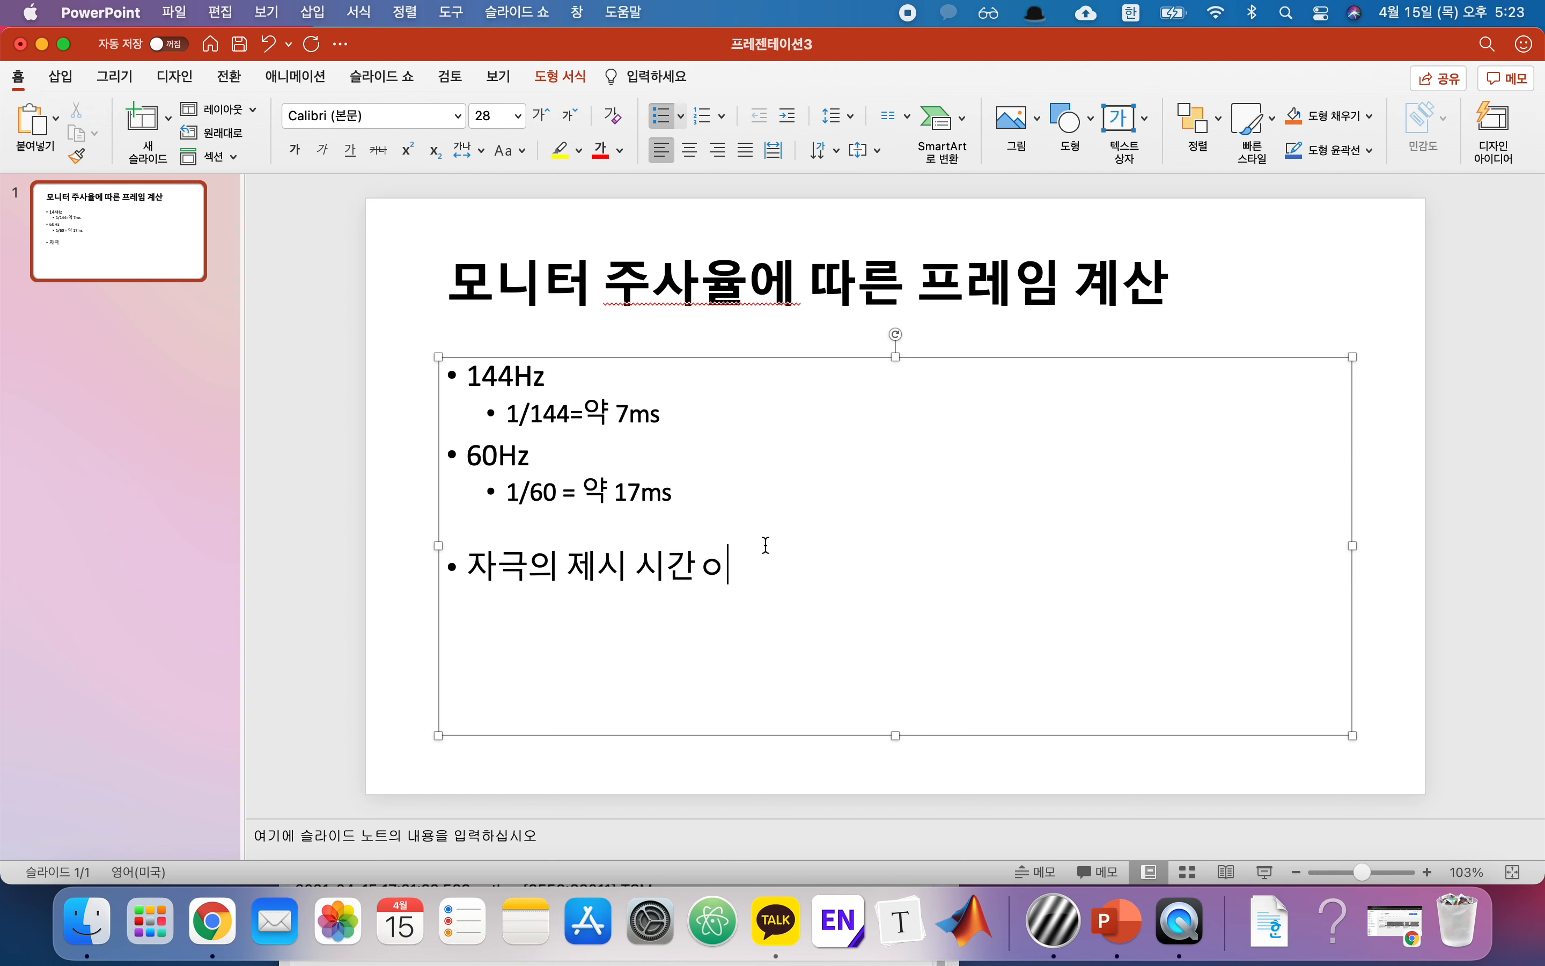
pyautogui.press('BackSpace')
pyautogui.write(':')
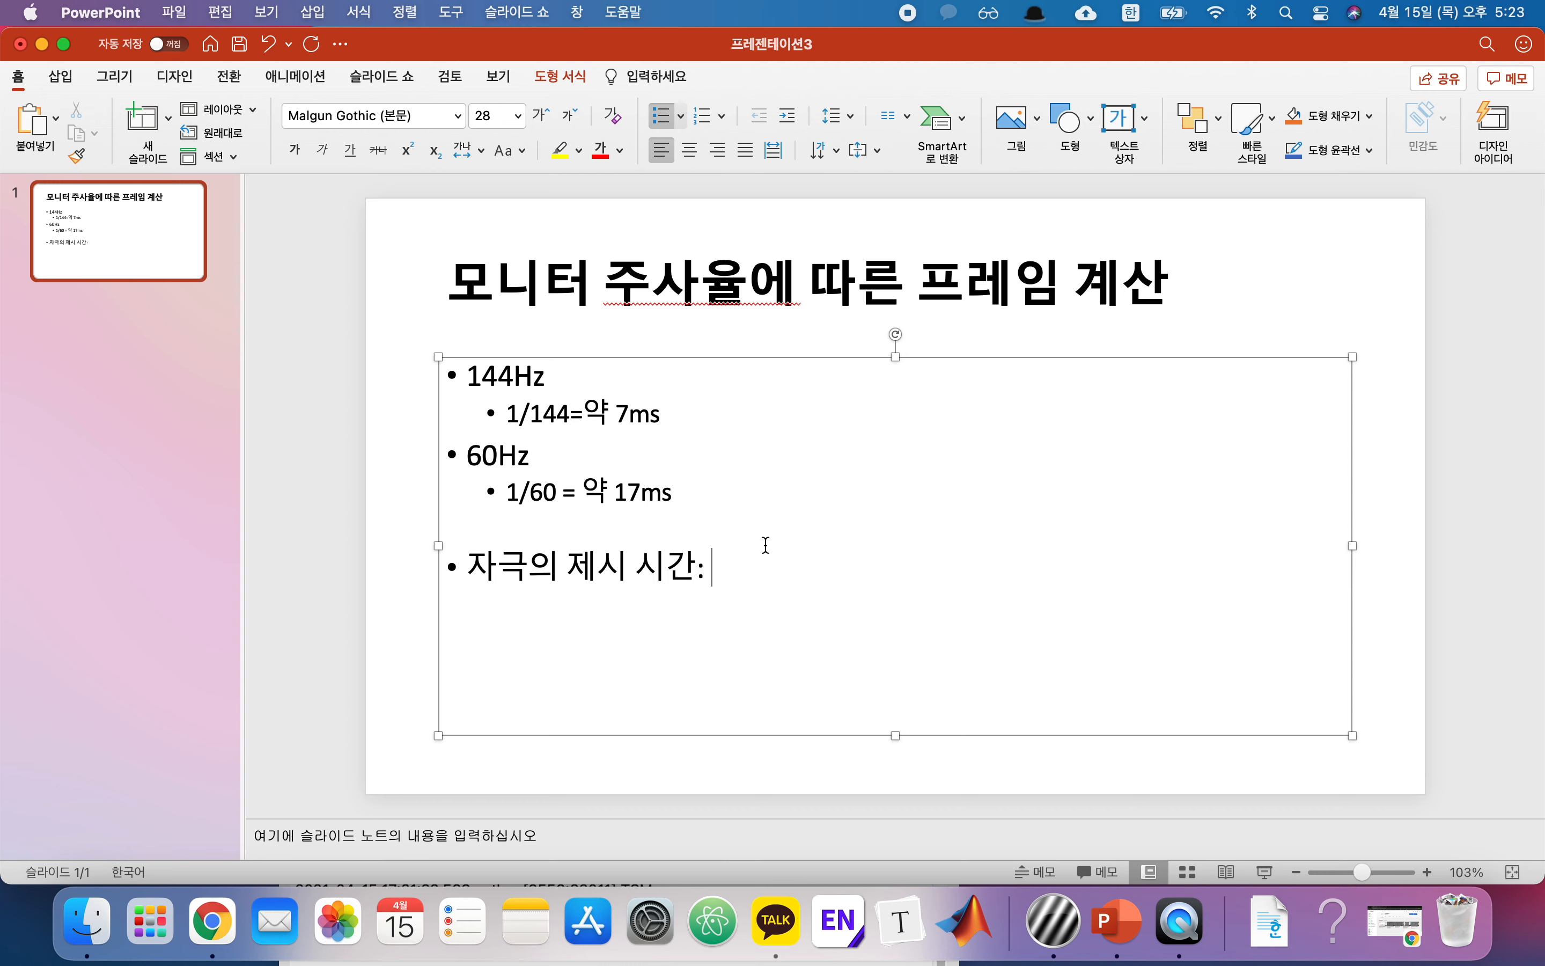
# Enter 20ms as the value of the "자극의 제시 시간" bullet.
pyautogui.press('BackSpace')
pyautogui.write('0.2')
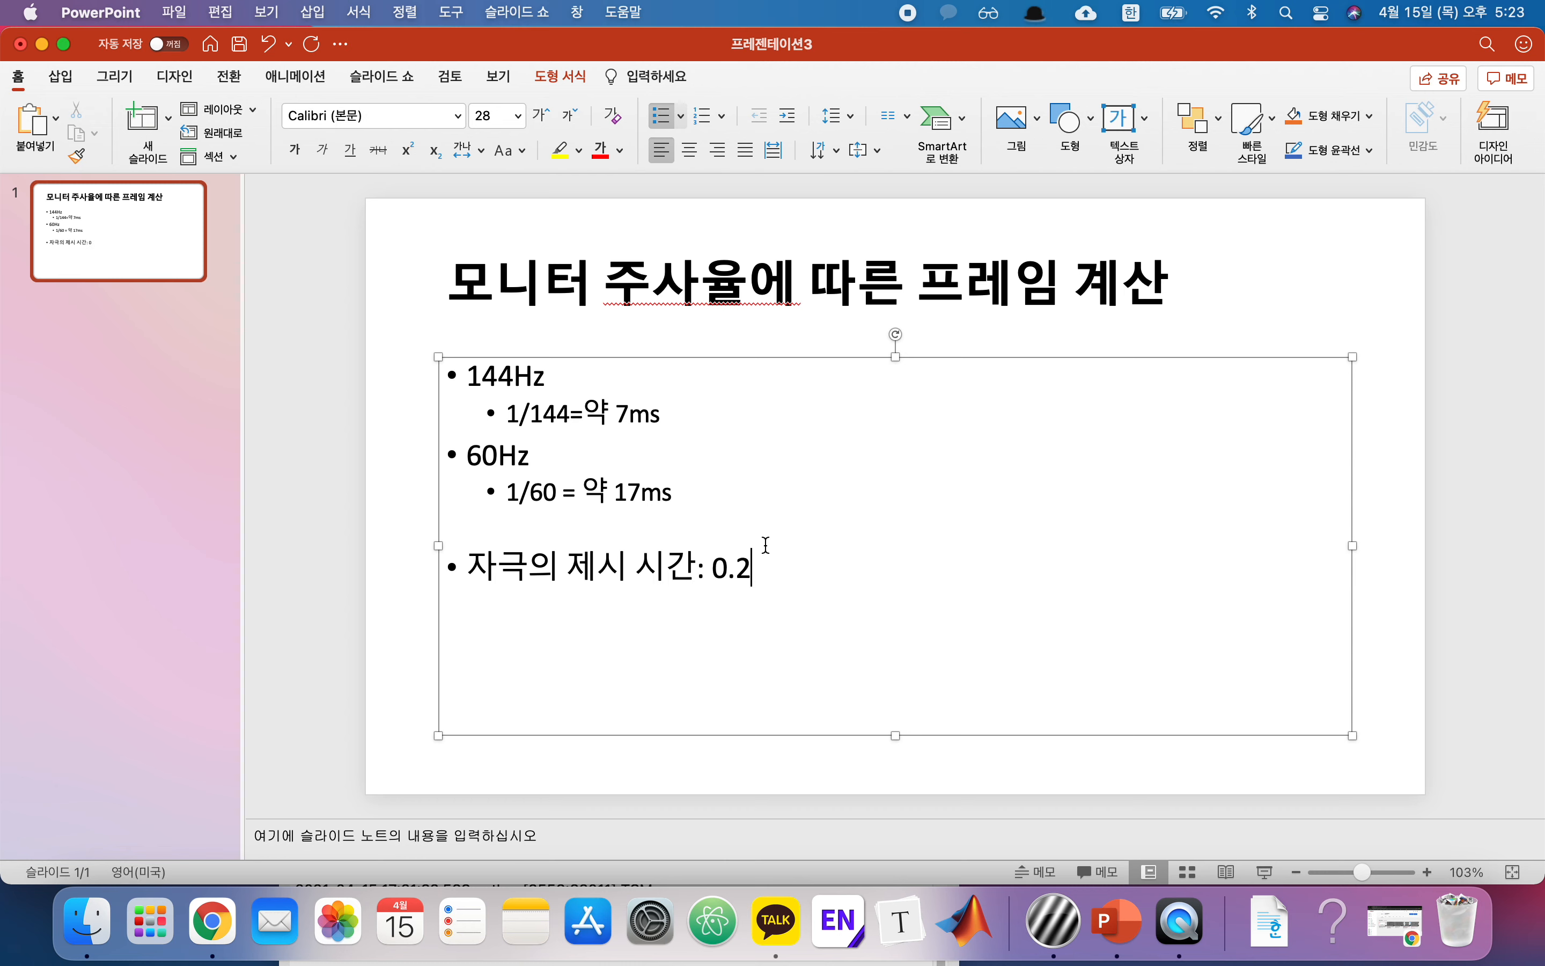
pyautogui.press('BackSpace')
pyautogui.press('BackSpace')
pyautogui.press('BackSpace')
pyautogui.write('20ㅡㄴ')
pyautogui.press('BackSpace')
pyautogui.press('BackSpace')
pyautogui.hotkey('ctrl', 'space')
pyautogui.write('ms')
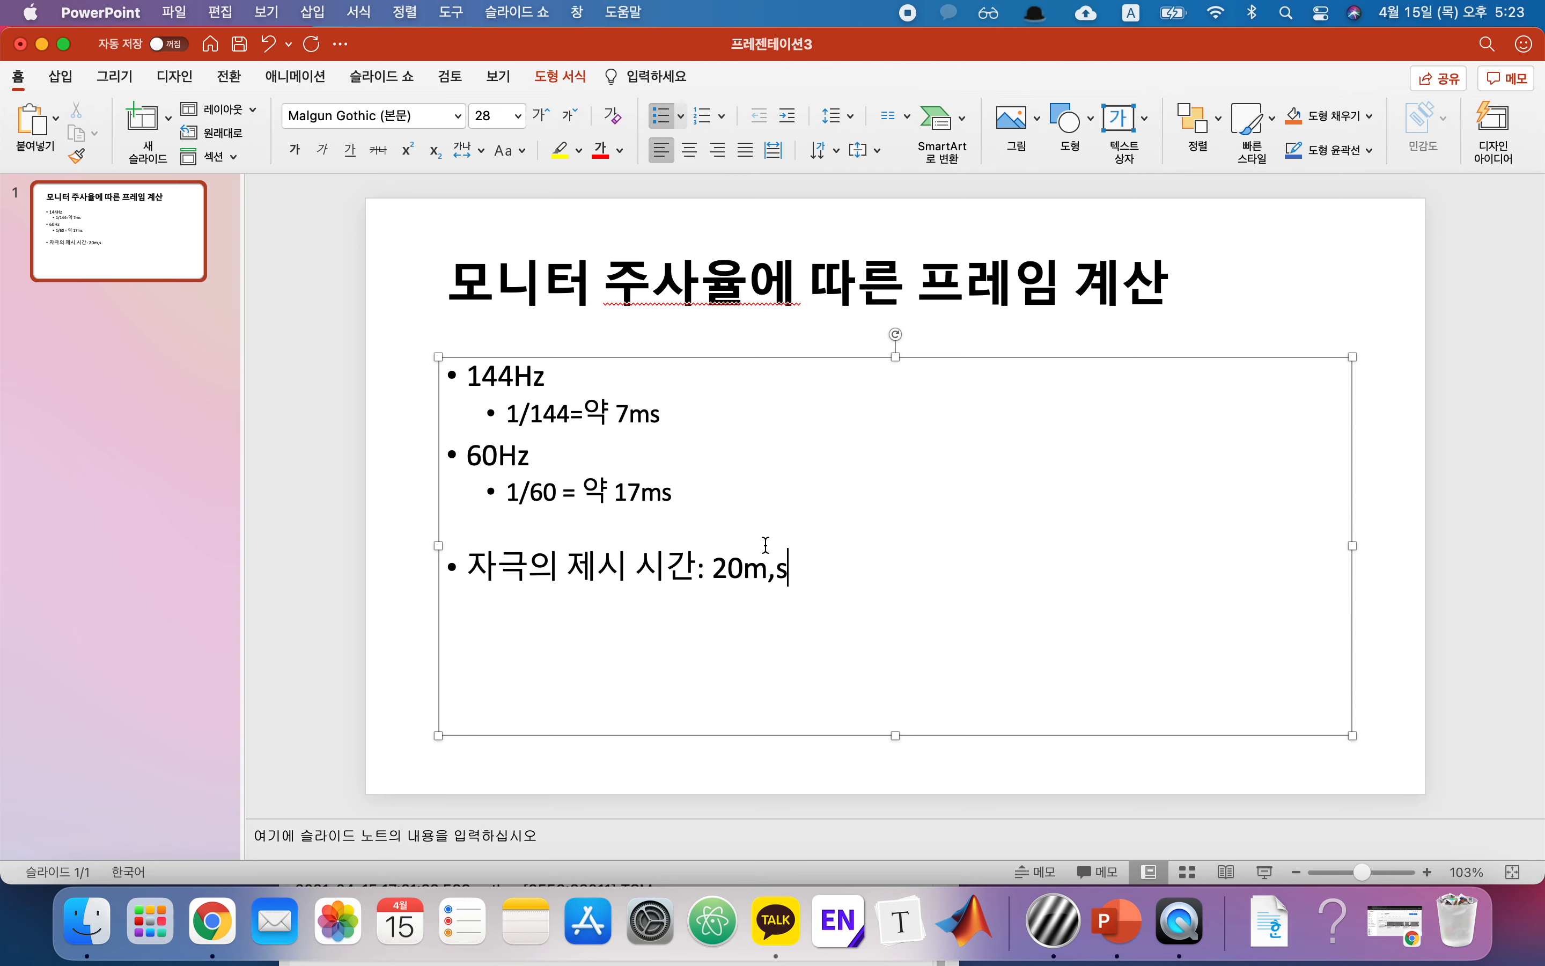
# Add an indented sub-bullet reading "2Frame" under the stimulus presentation time bullet.
pyautogui.press('Return')
pyautogui.press('Tab')
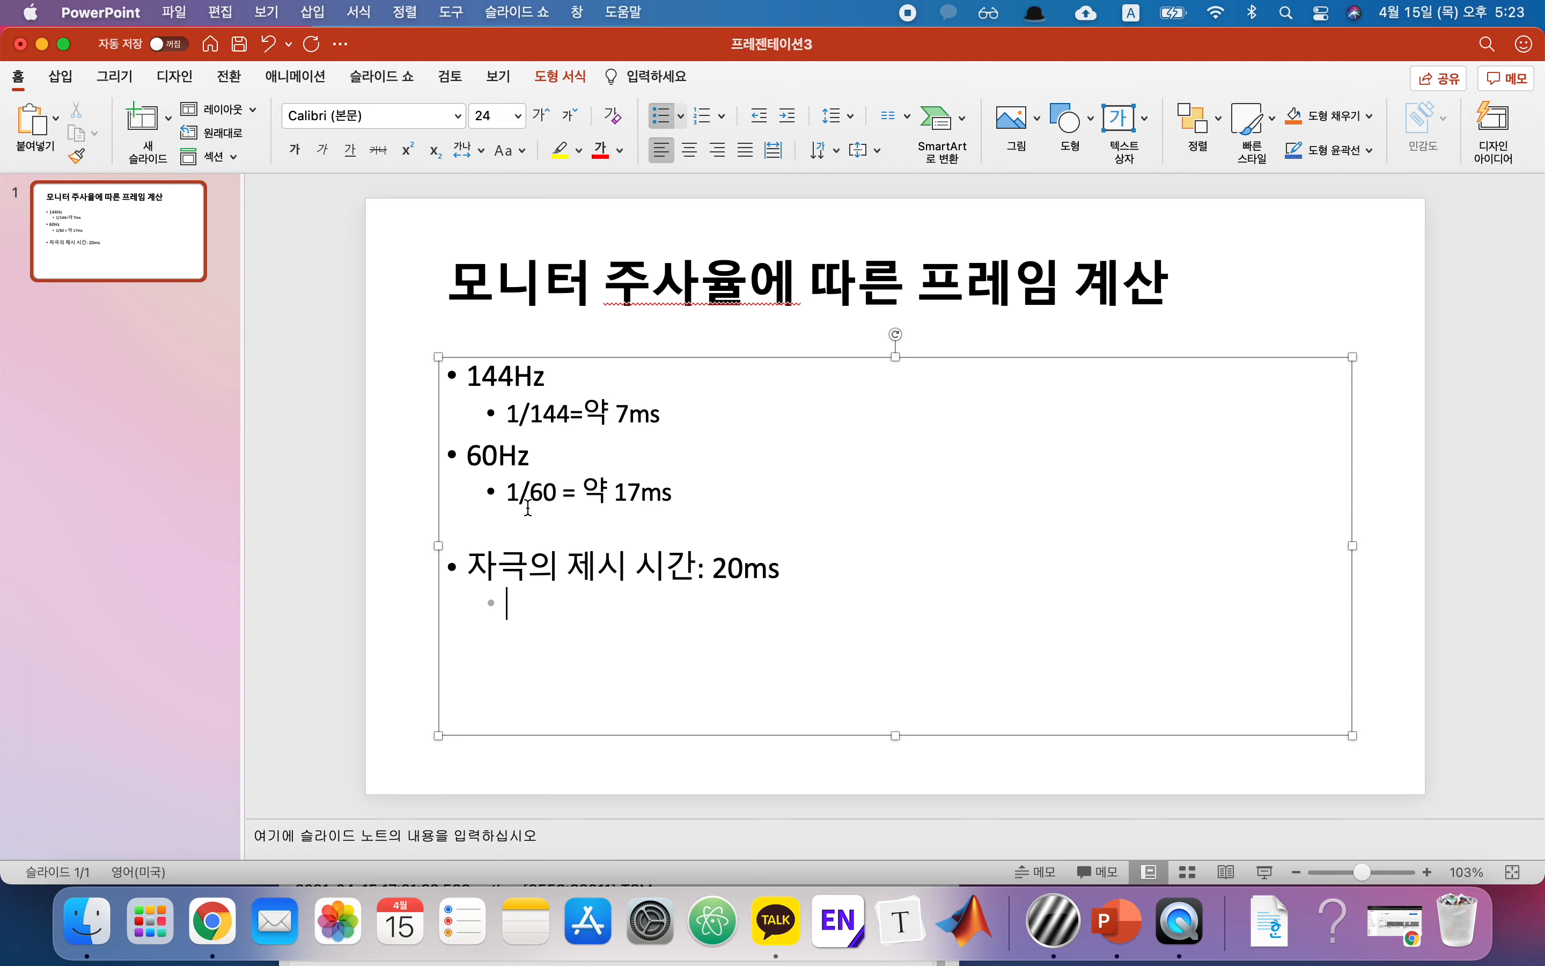
pyautogui.write('2Frame')
# Insert "60Hz monitor:" in front of 2Frame in the sub-bullet.
pyautogui.press('Left')
pyautogui.press('Left')
pyautogui.press('Left')
pyautogui.press('Left')
pyautogui.press('Left')
pyautogui.press('Left')
pyautogui.write('6-')
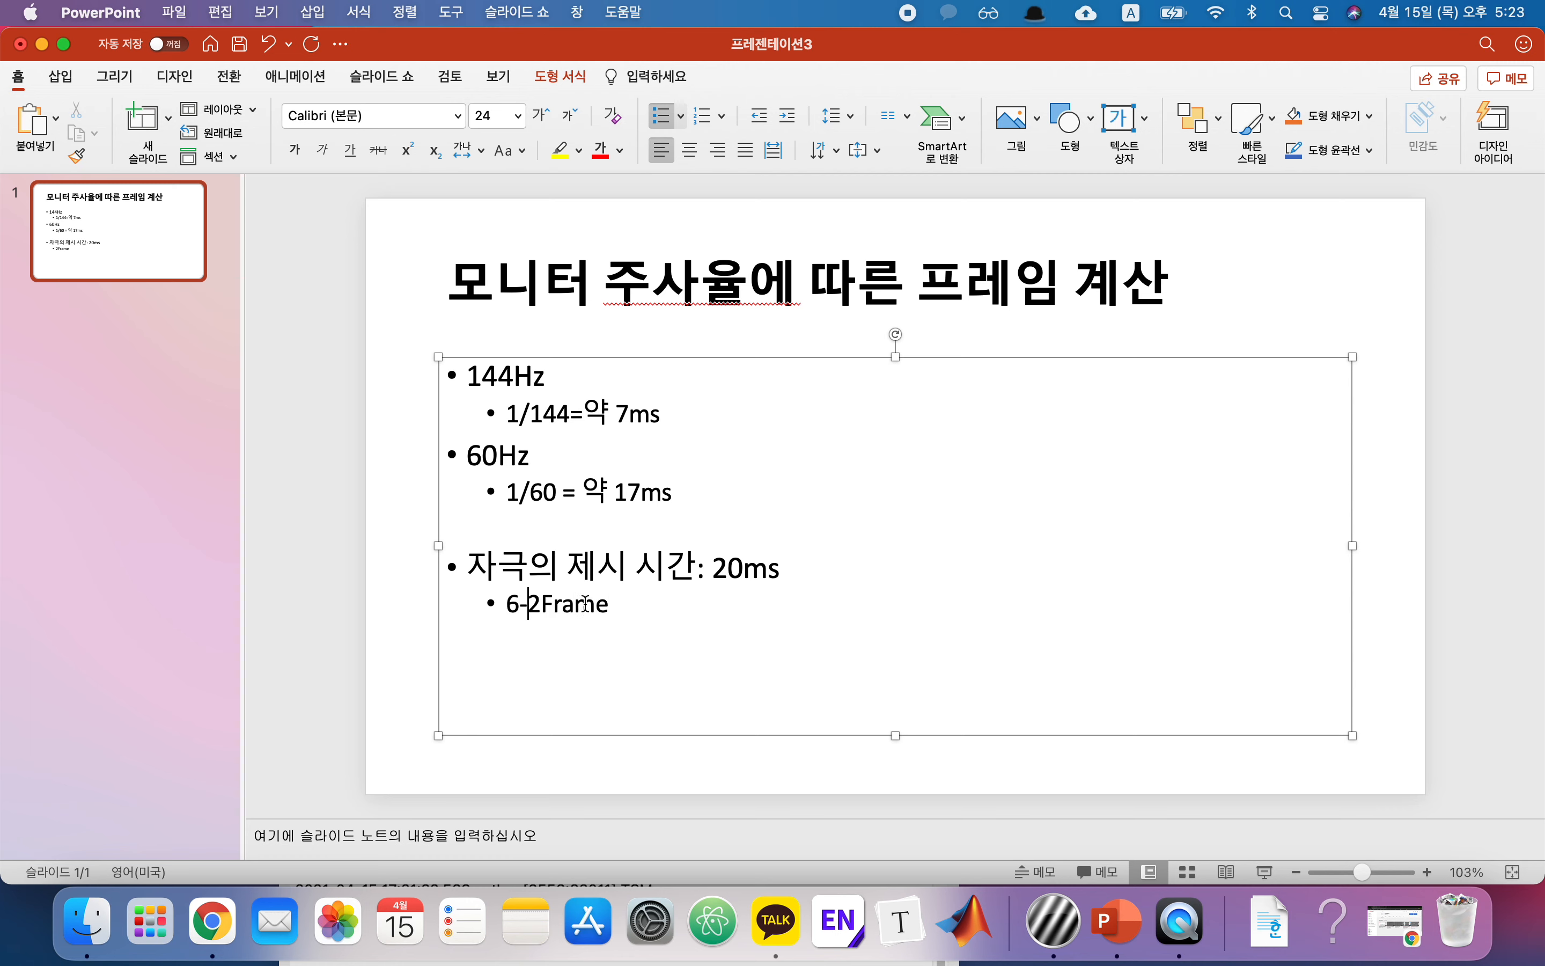
pyautogui.press('BackSpace')
pyautogui.write('0ㅗ')
pyautogui.press('BackSpace')
pyautogui.press('capslock')
pyautogui.write('Hz monitor:')
# Append "-> 34ms" to the end of the 60Hz monitor sub-bullet.
pyautogui.press('Right')
pyautogui.press('Right')
pyautogui.press('Right')
pyautogui.press('Right')
pyautogui.press('Right')
pyautogui.press('Right')
pyautogui.write('-> ')
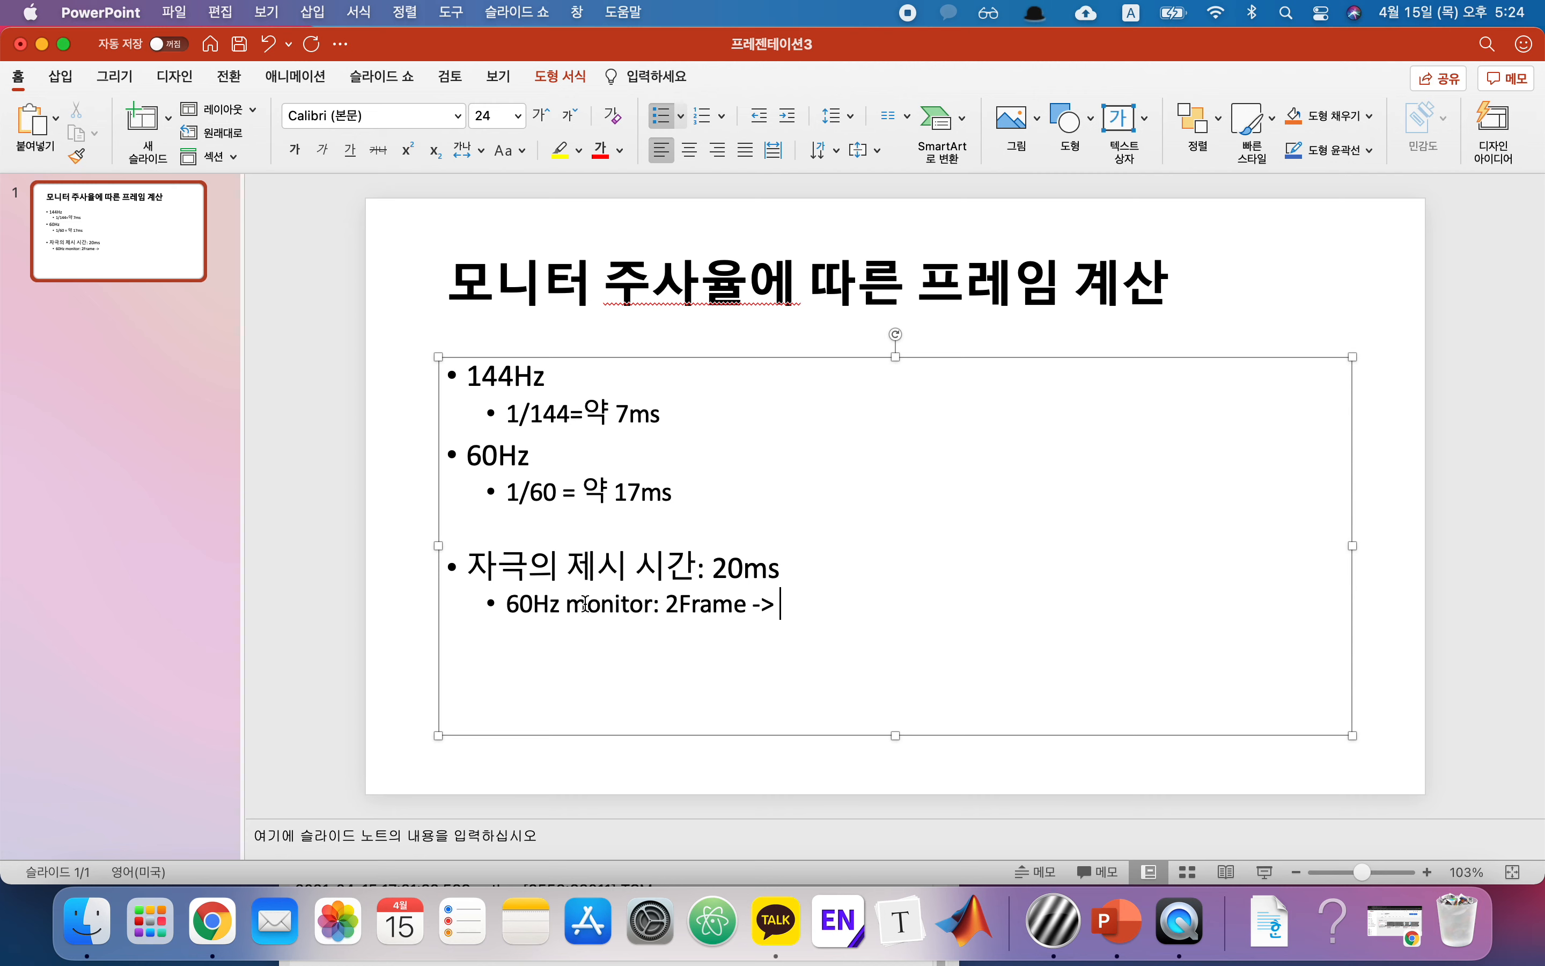
pyautogui.write('34ms')
# Highlight the 20ms presentation time and the 34ms result in turn to compare them.
pyautogui.press('Up')
pyautogui.hotkey('shift', 'Left')
pyautogui.hotkey('shift', 'Left')
pyautogui.hotkey('shift', 'Left')
pyautogui.hotkey('shift', 'Left')
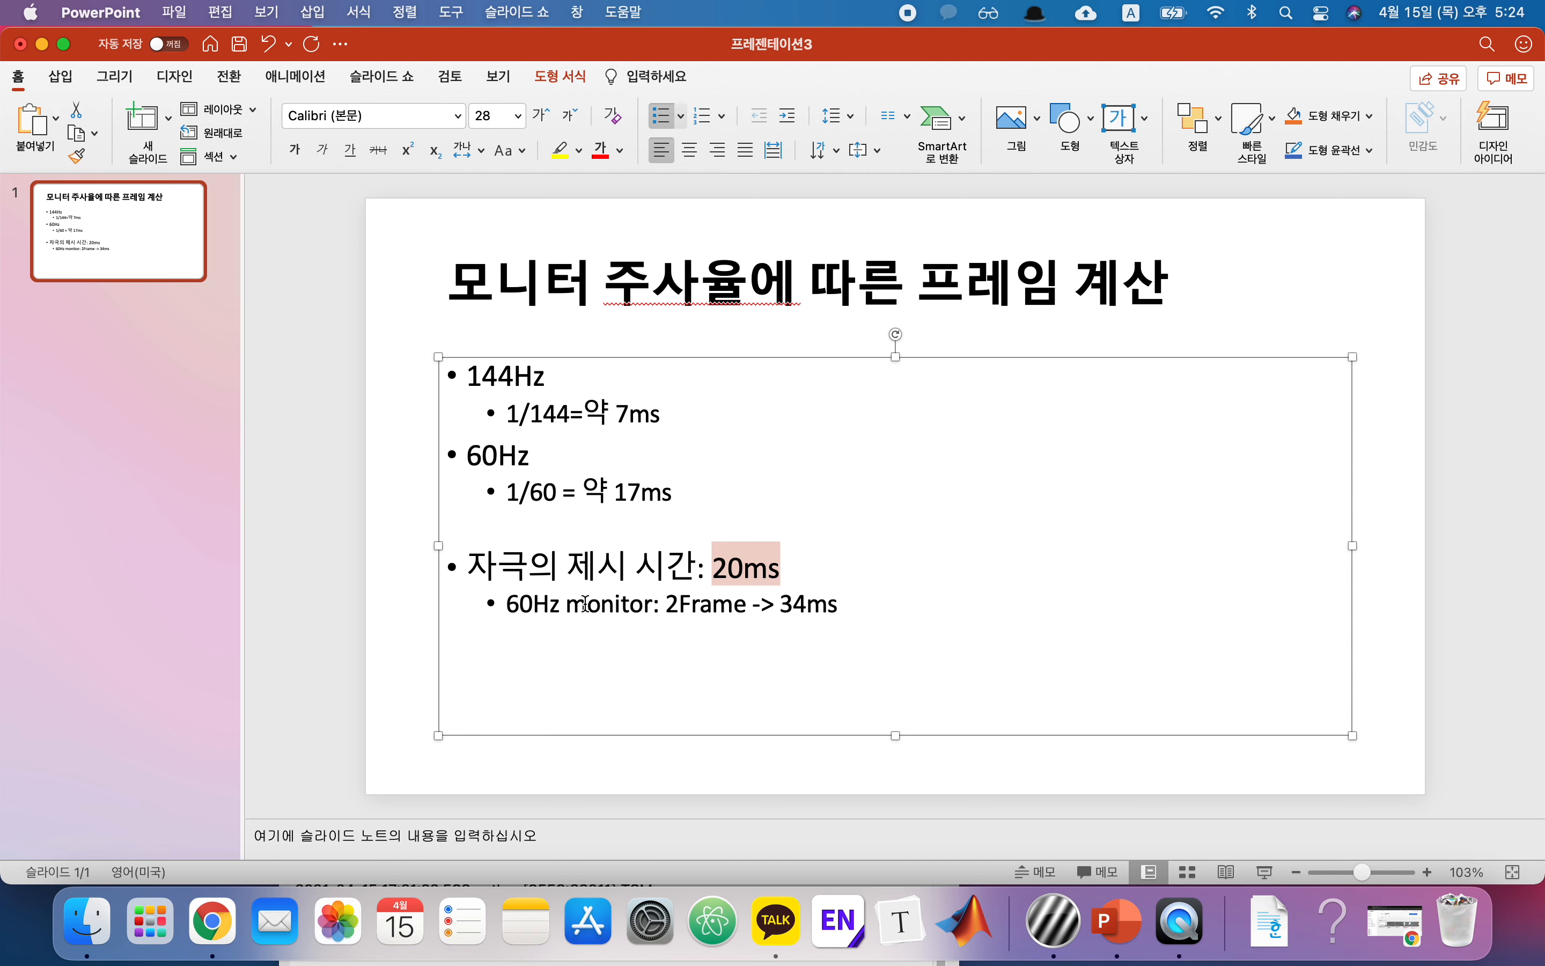
pyautogui.press('Down')
pyautogui.hotkey('shift', 'Right')
pyautogui.hotkey('shift', 'Right')
pyautogui.hotkey('shift', 'Right')
pyautogui.hotkey('shift', 'Right')
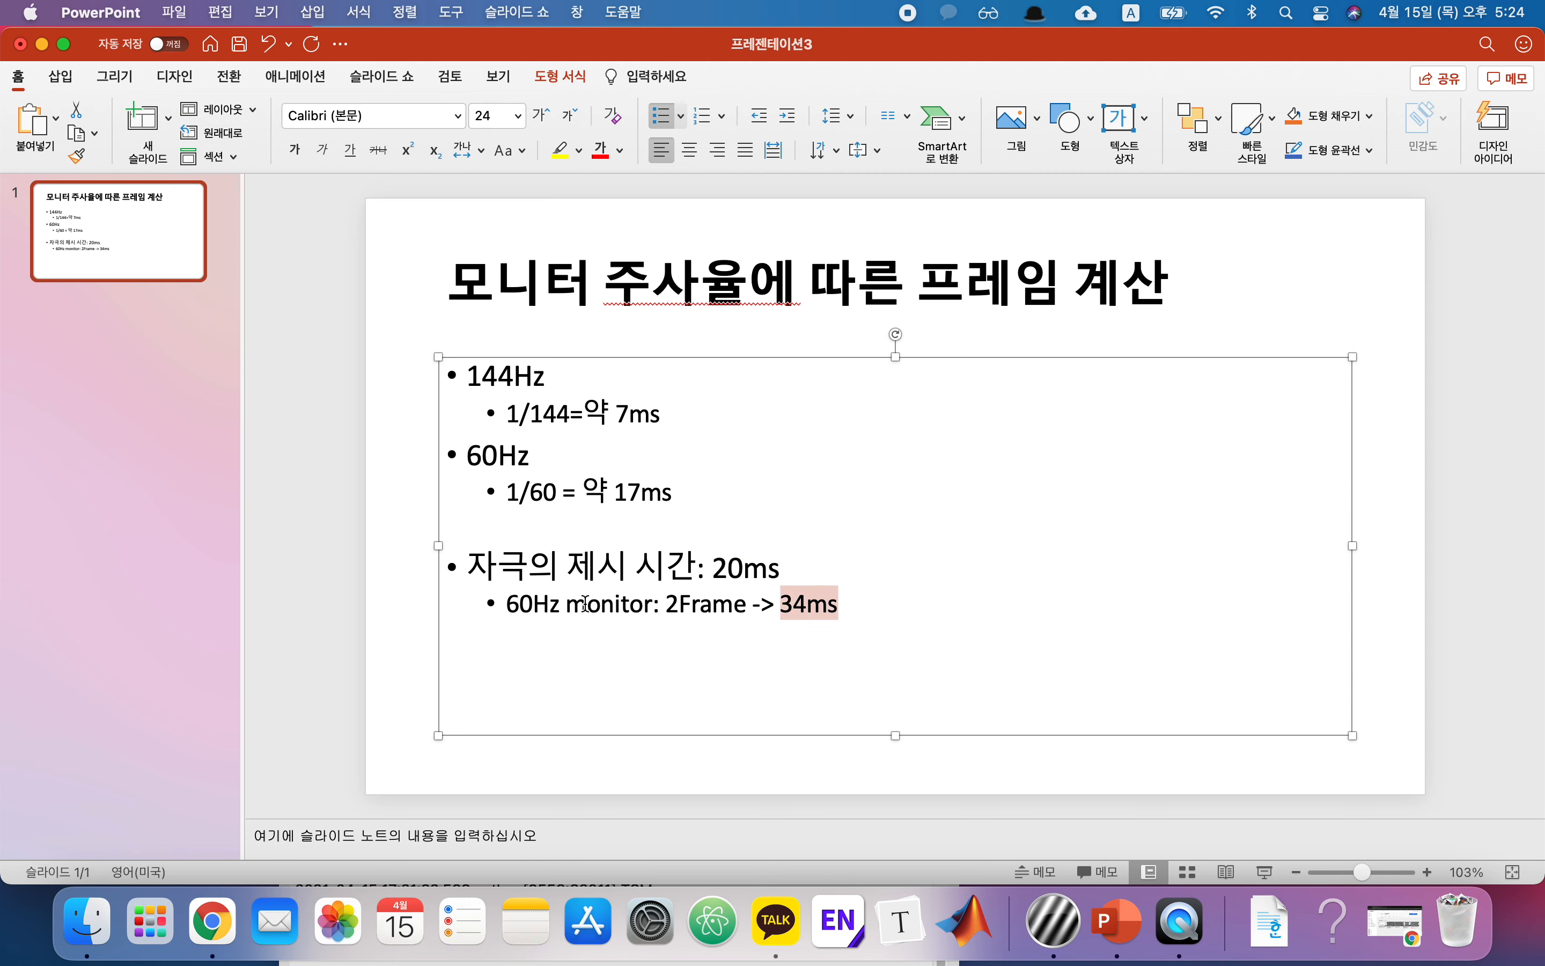
# Start a second sub-bullet with "144 Hz" below the 60Hz monitor line, erasing the capitalised word after it.
pyautogui.press('Right')
pyautogui.press('Return')
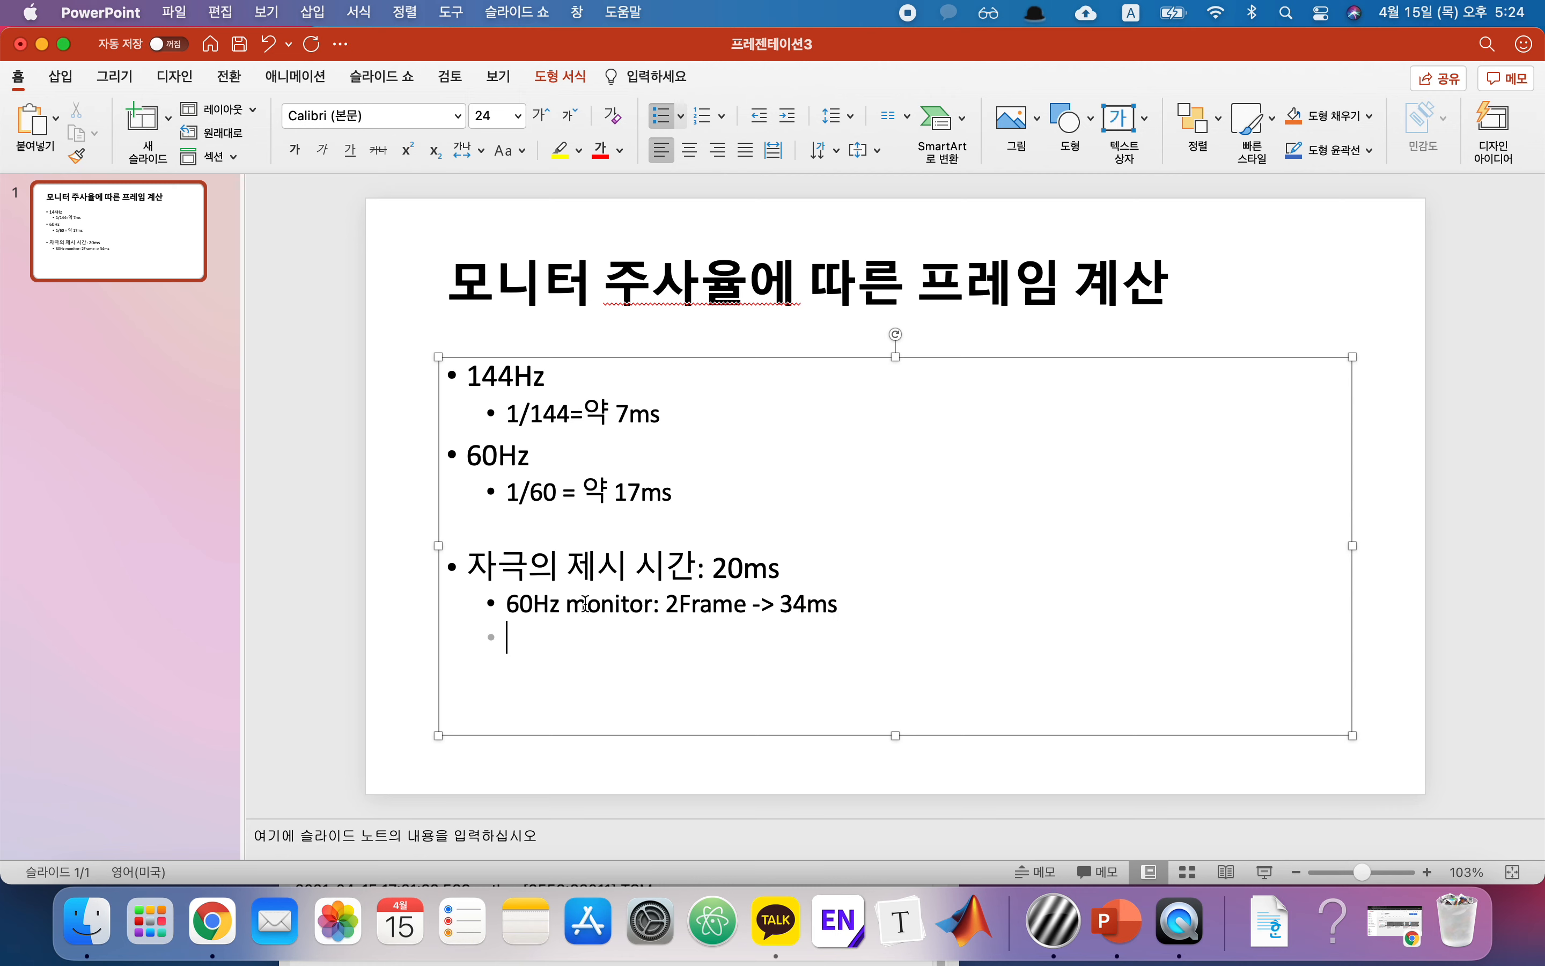
pyautogui.write('144 Hz Monito')
pyautogui.press('BackSpace')
pyautogui.press('BackSpace')
pyautogui.press('BackSpace')
pyautogui.press('BackSpace')
pyautogui.press('BackSpace')
pyautogui.press('BackSpace')
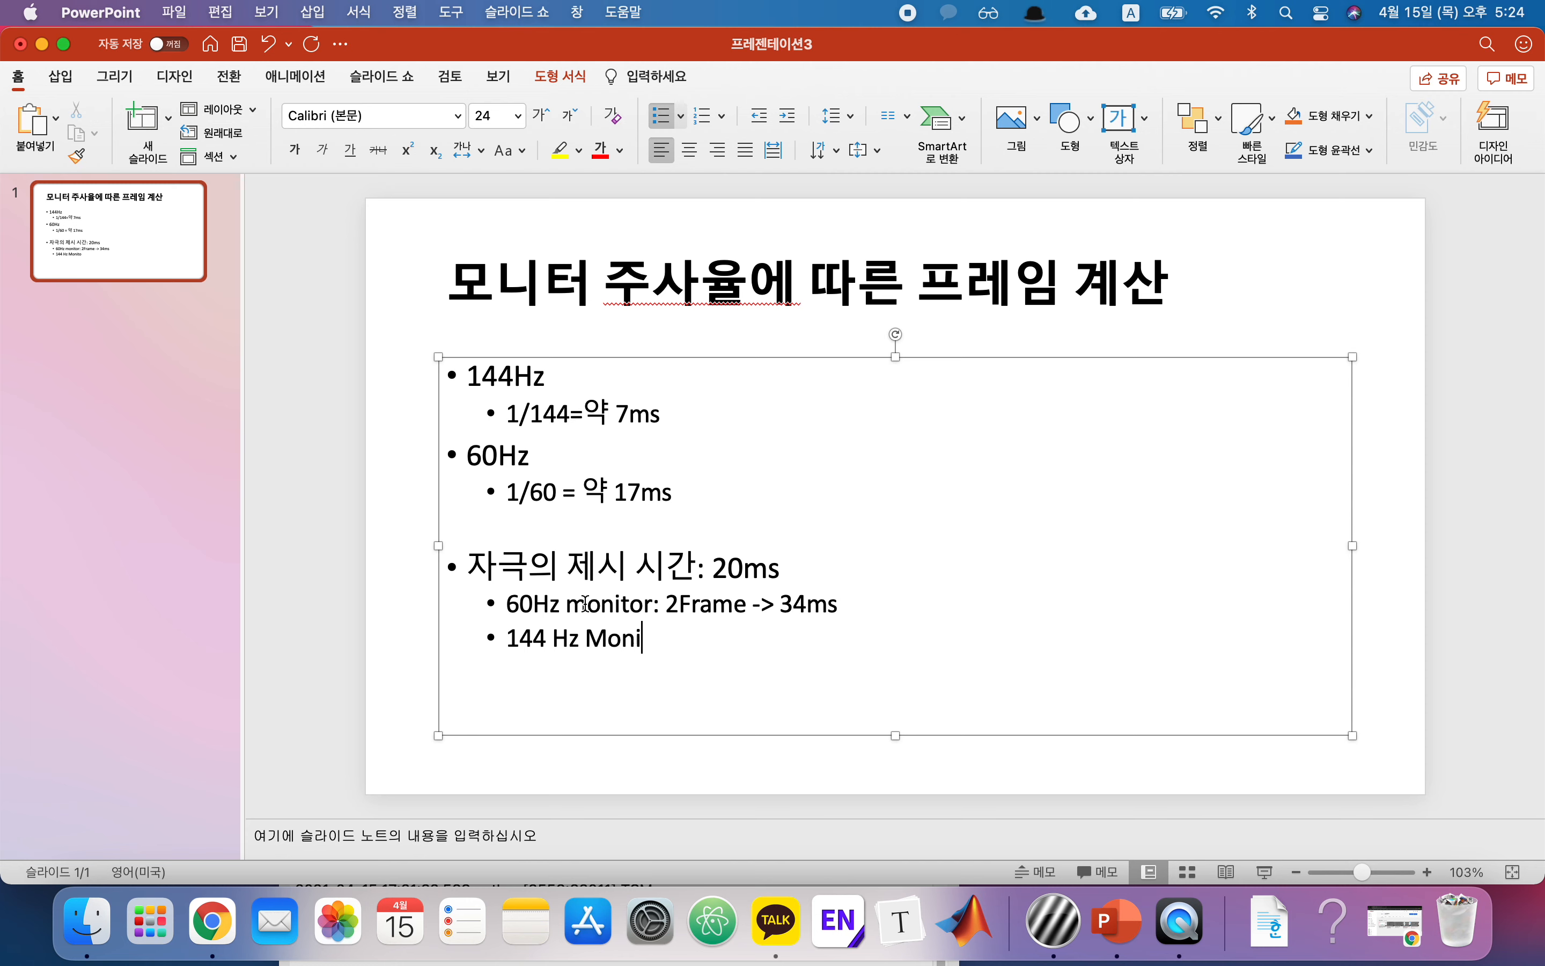
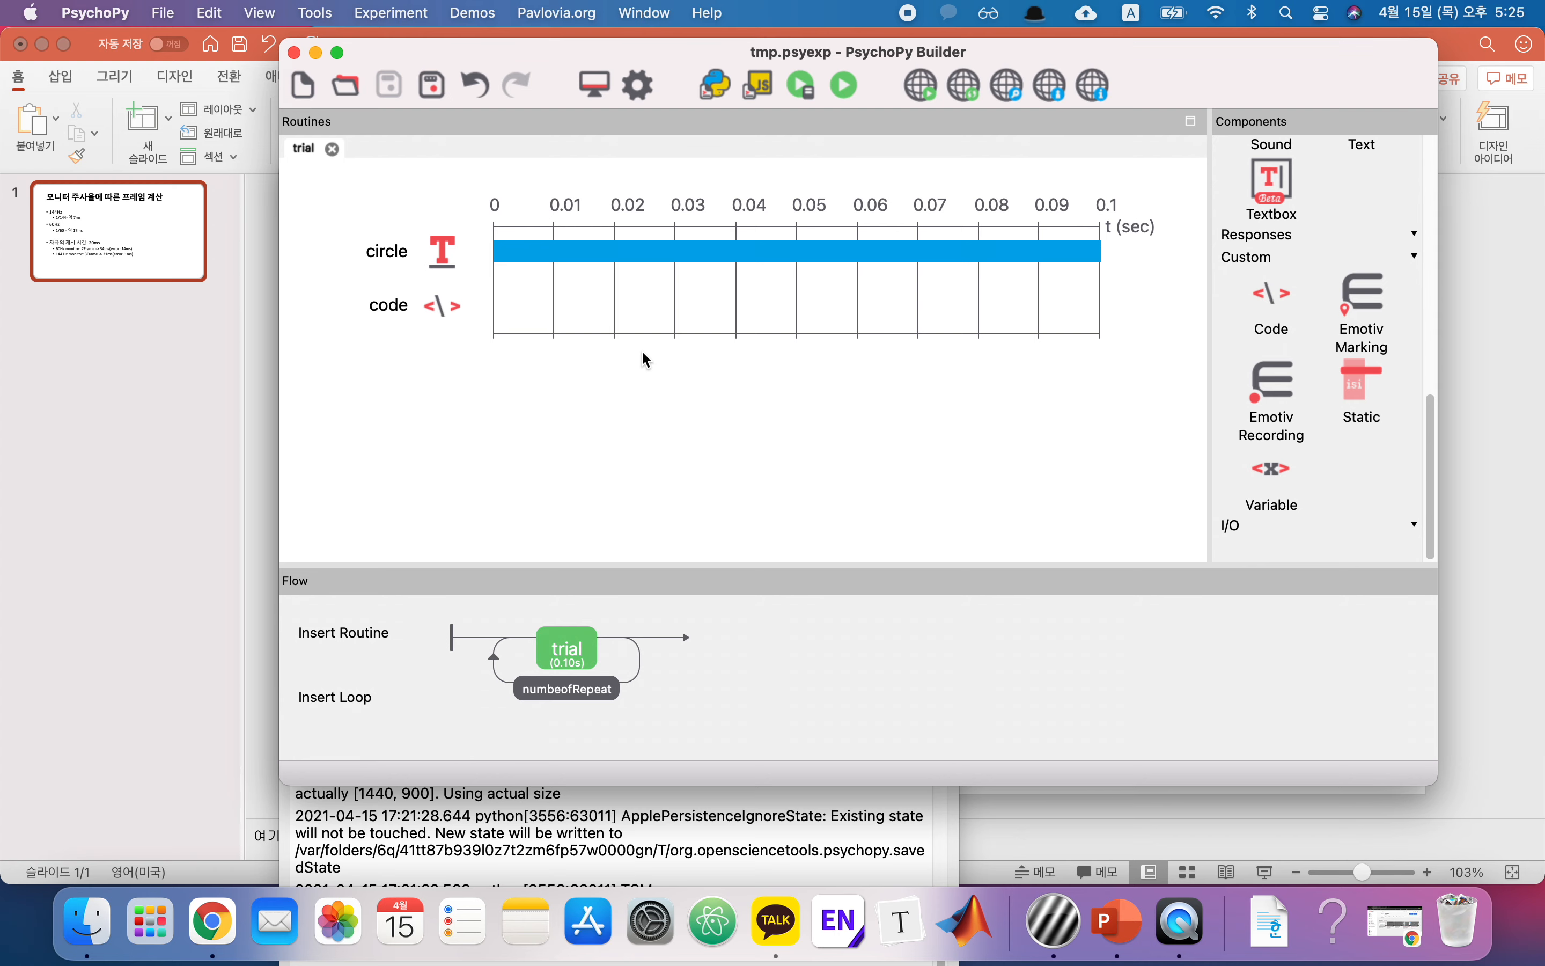
# Highlight the 1/60 line on the PowerPoint slide, and return to PsychoPy to close the Experiment Runner window.
pyautogui.click(48, 638)
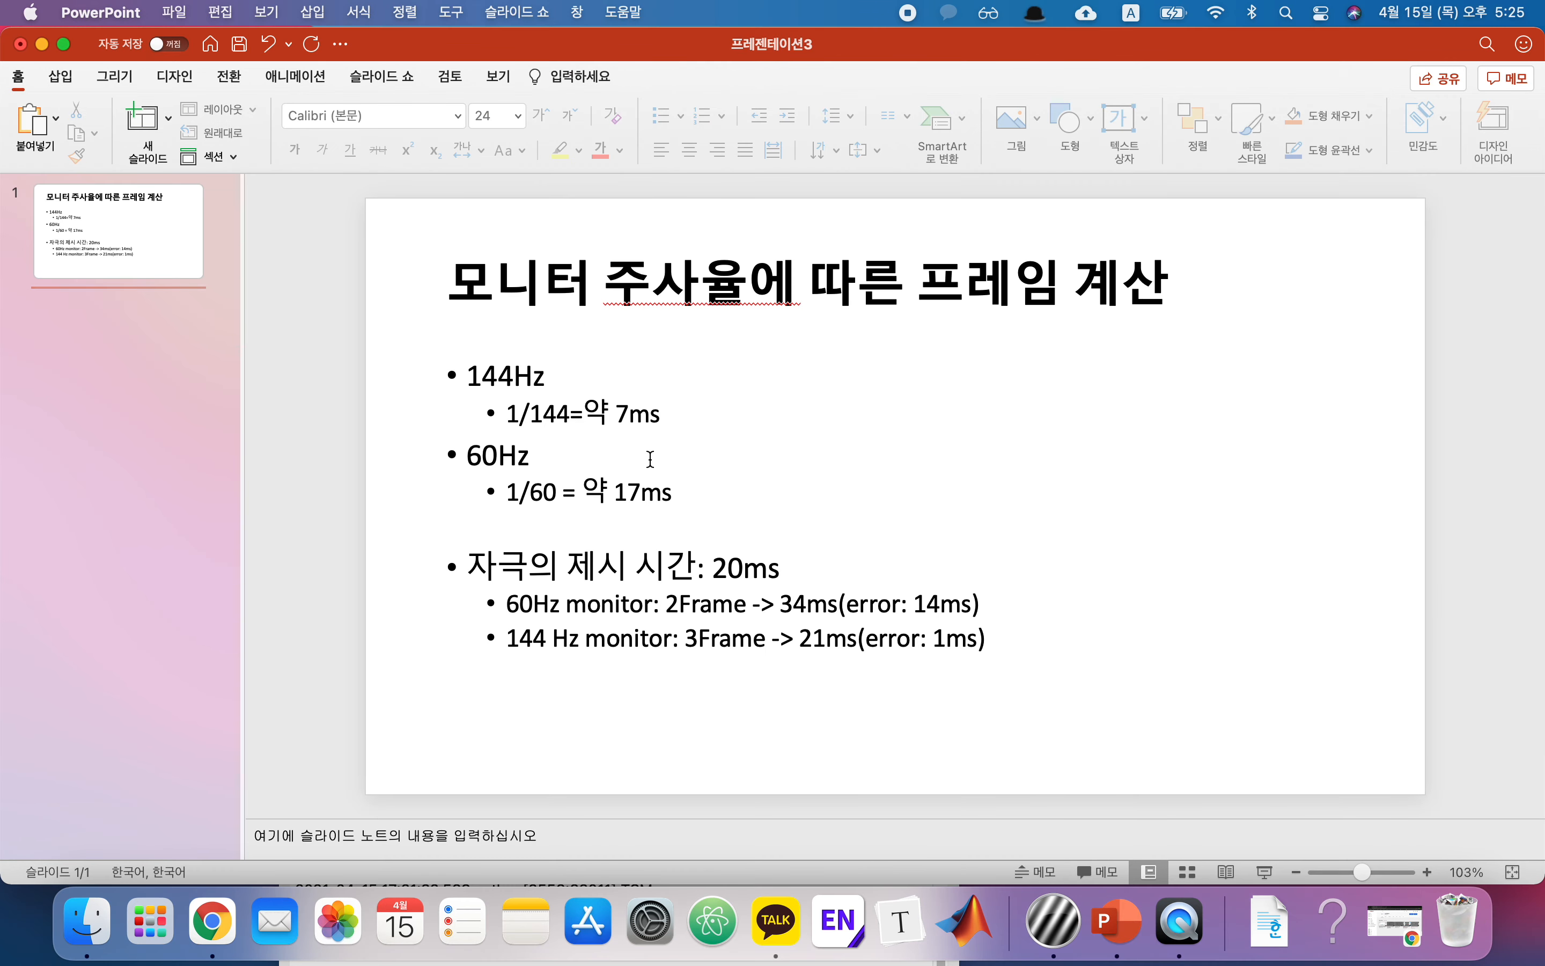
pyautogui.moveTo(677, 493); pyautogui.dragTo(511, 495)
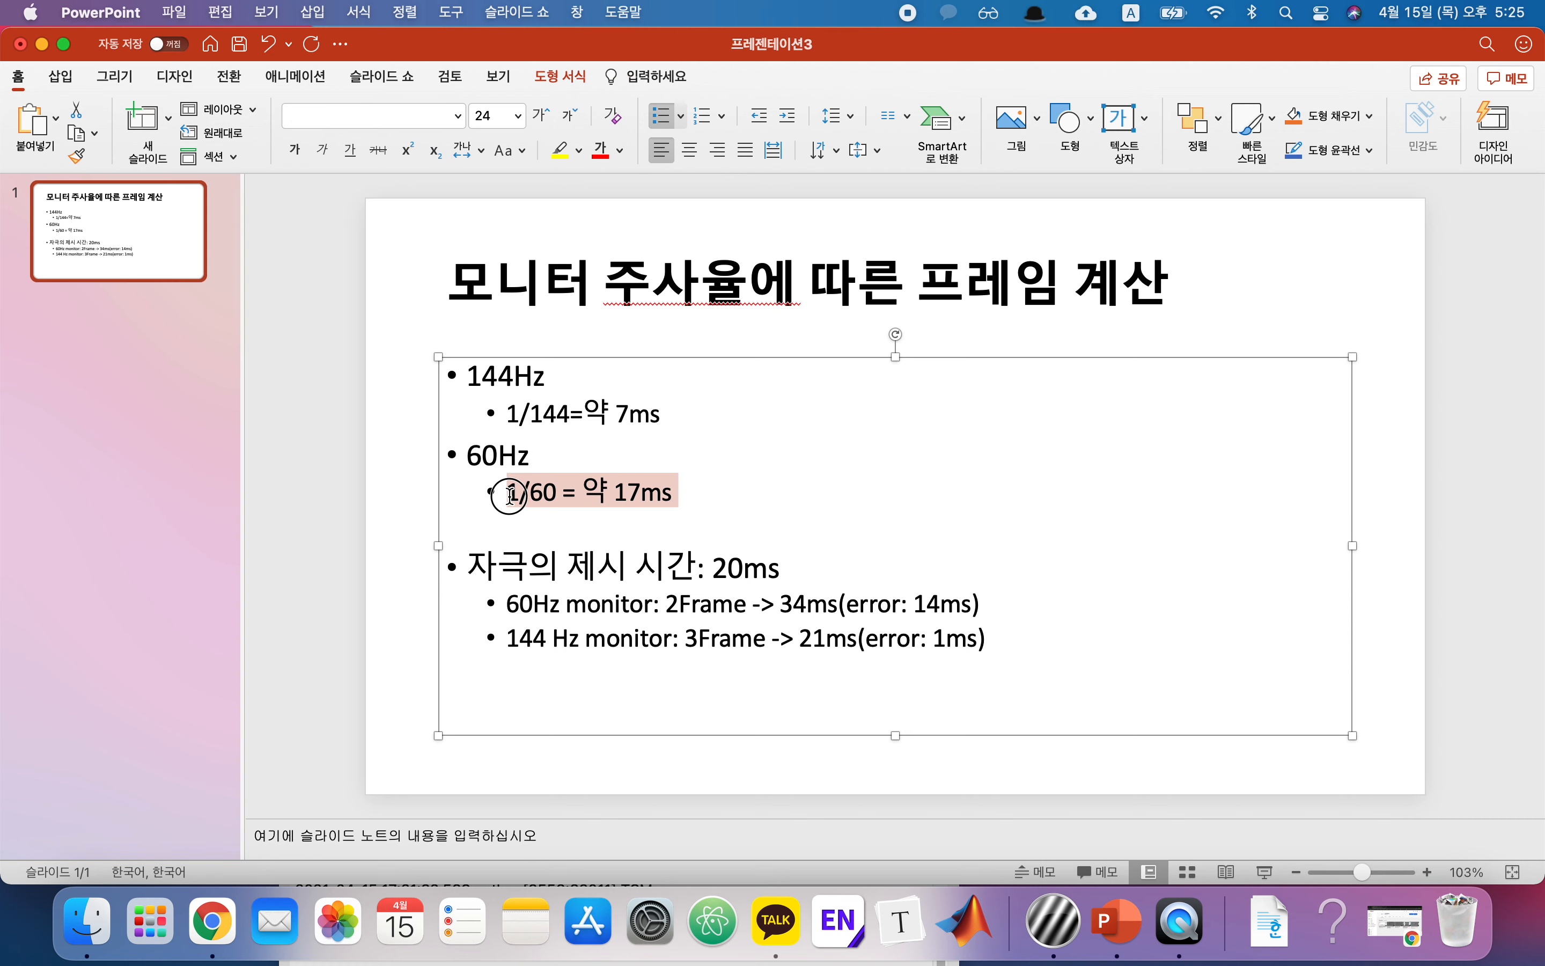
pyautogui.click(1068, 935)
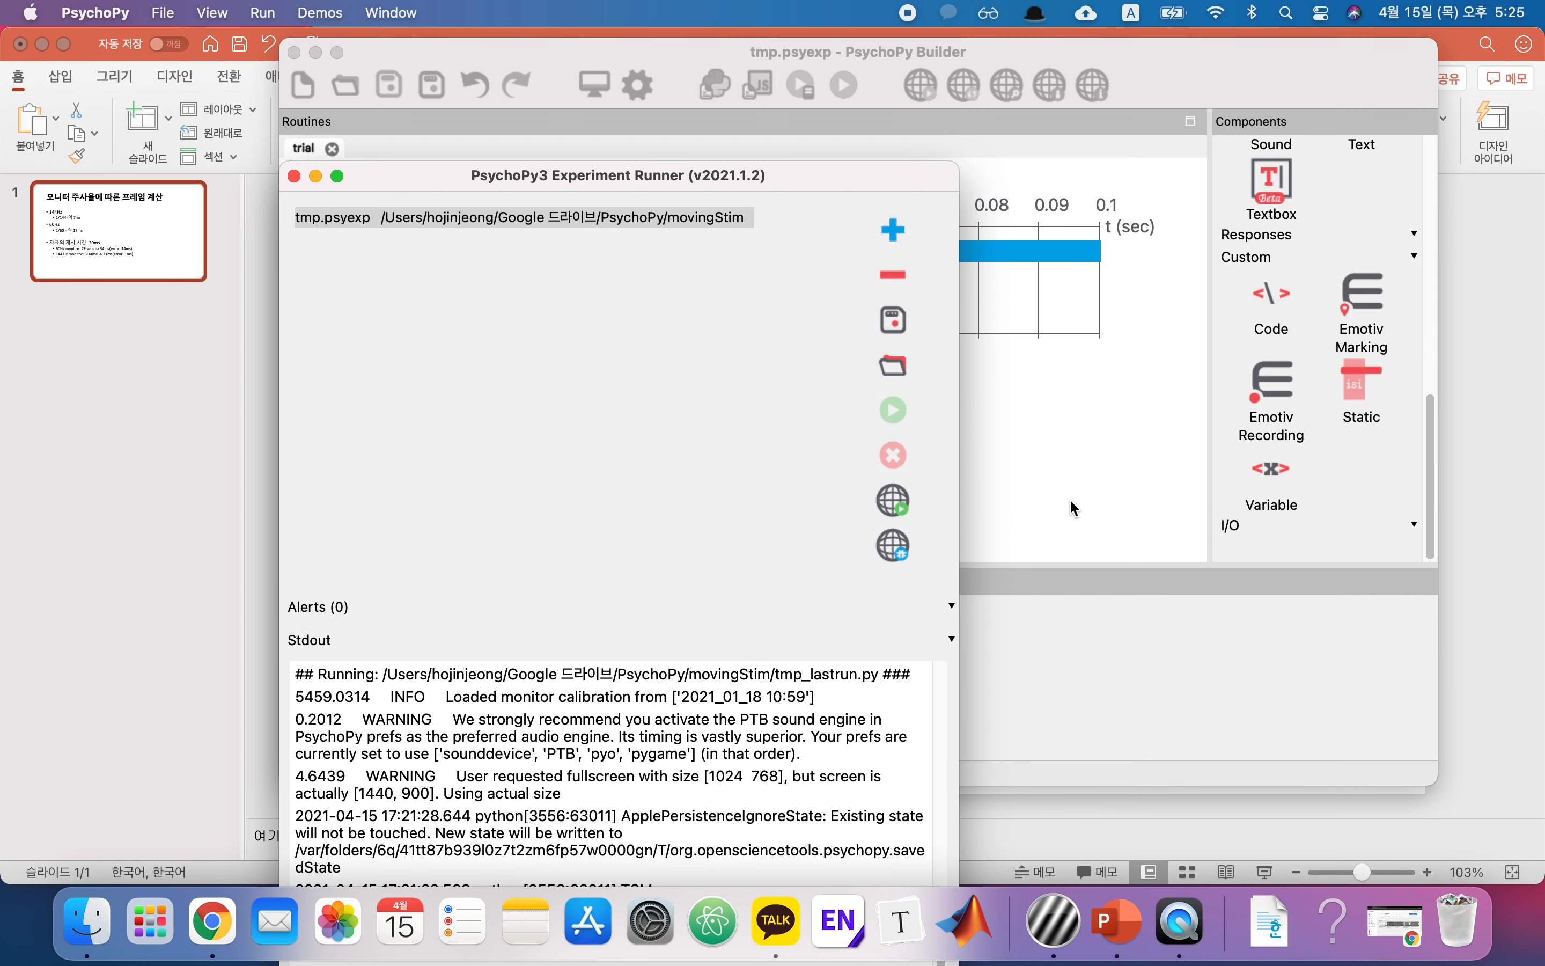
pyautogui.click(293, 174)
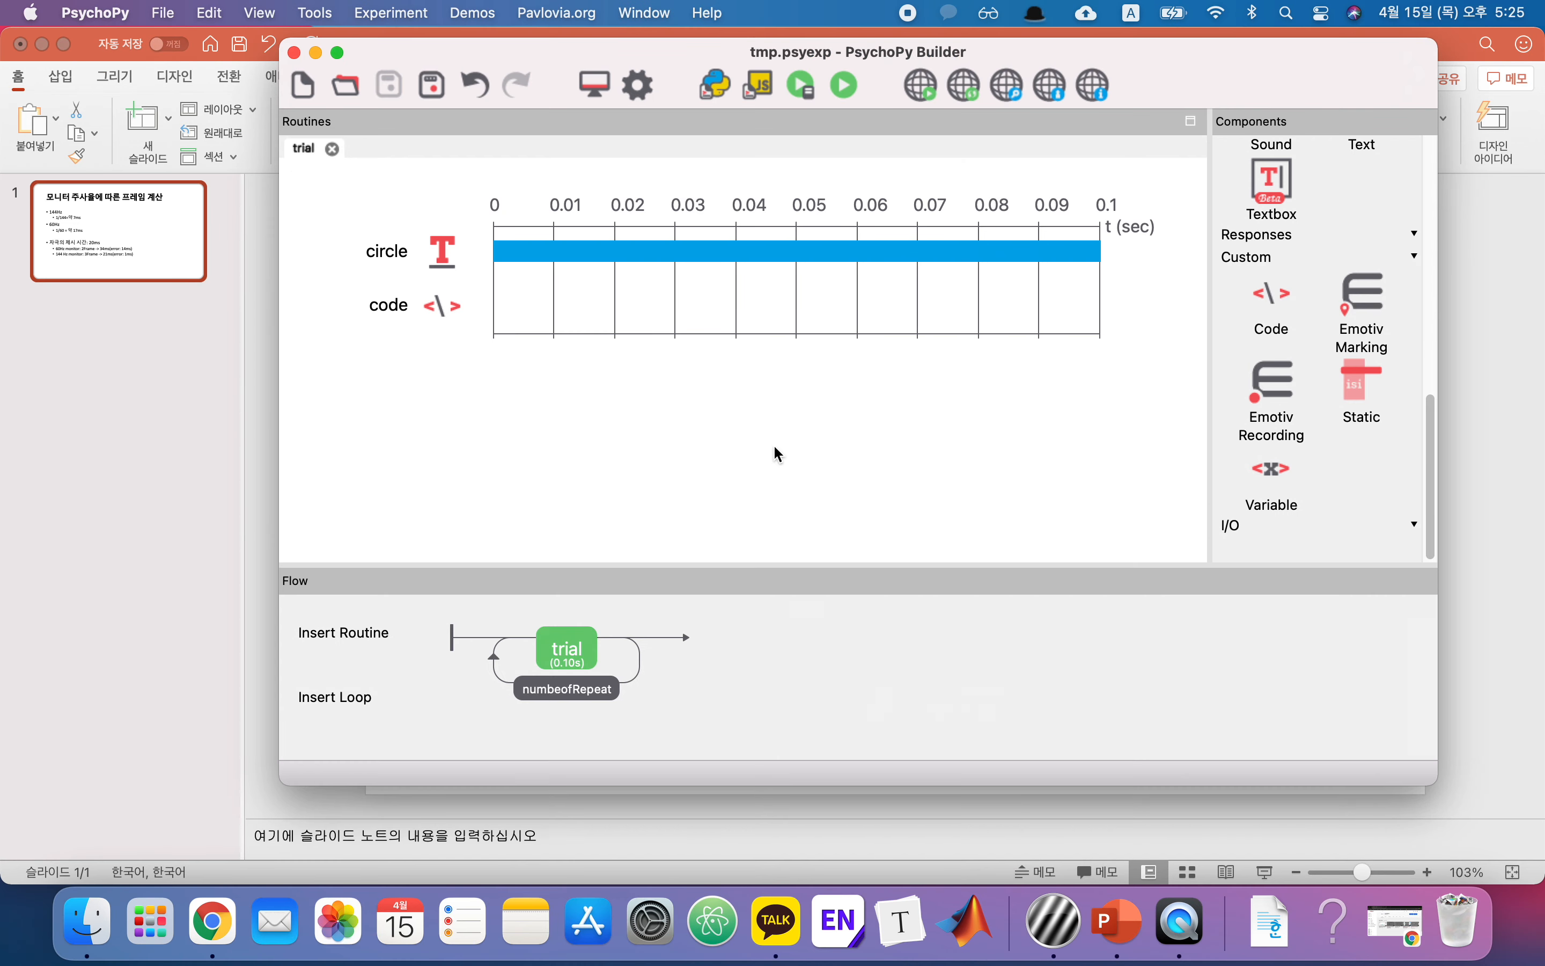
# Switch to the PowerPoint slide to review the 20ms presentation time calculation, and return to the PsychoPy Builder.
pyautogui.click(220, 624)
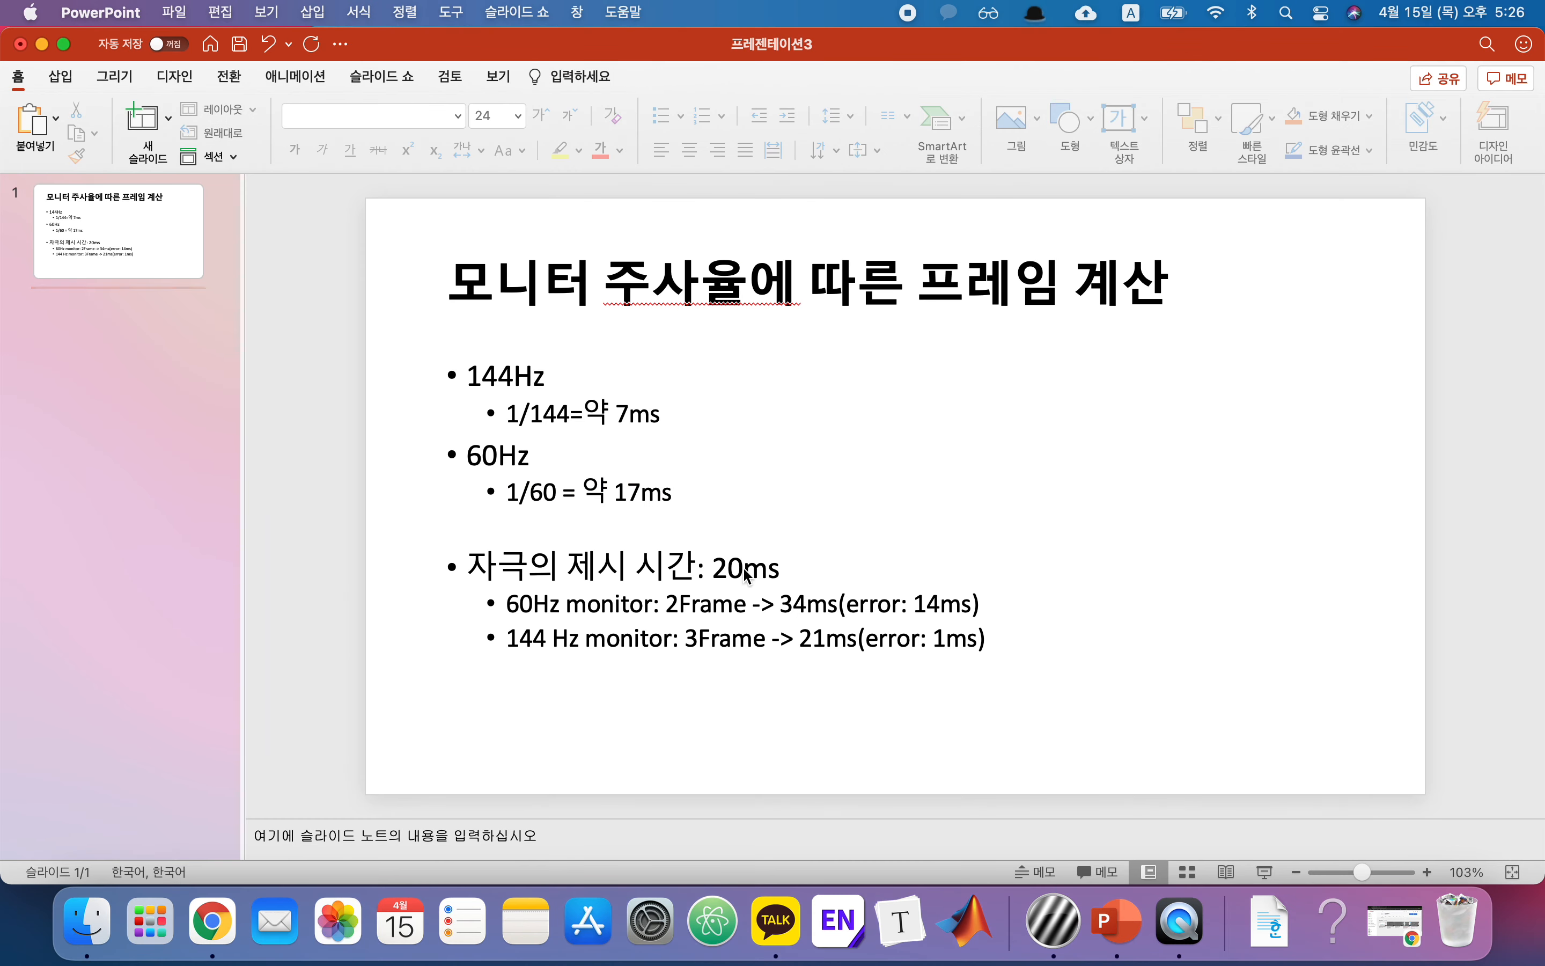
pyautogui.press('super+Tab')
pyautogui.click(165, 610)
pyautogui.press('super+Tab')
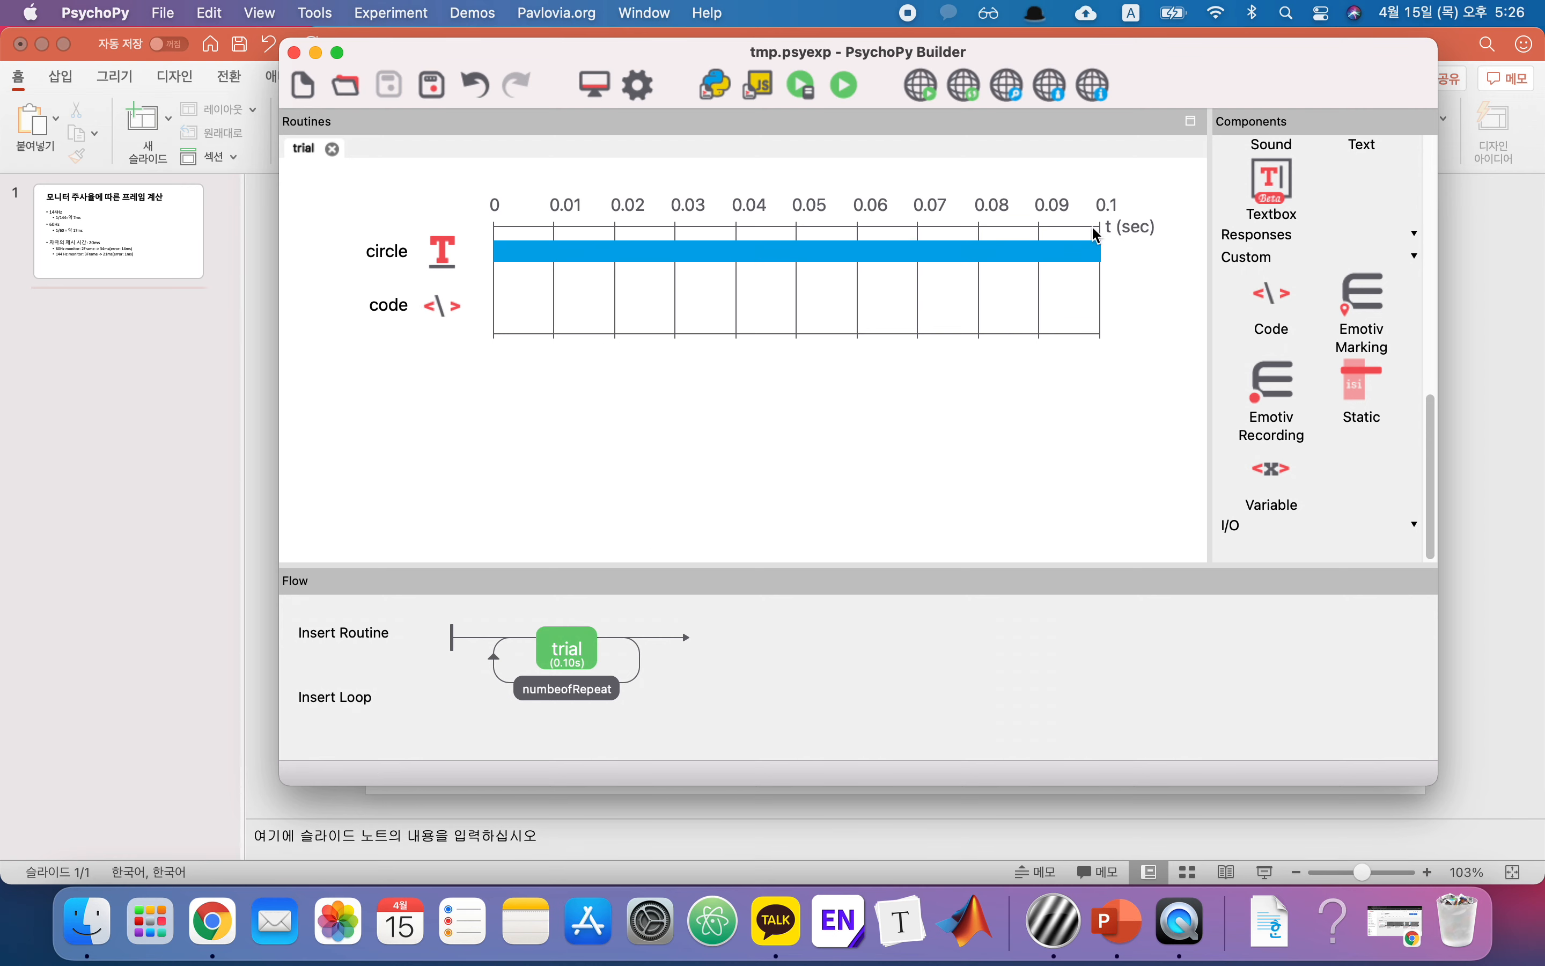
# Set the numbeofRepeat loop's number of repetitions to 20.
pyautogui.click(599, 691)
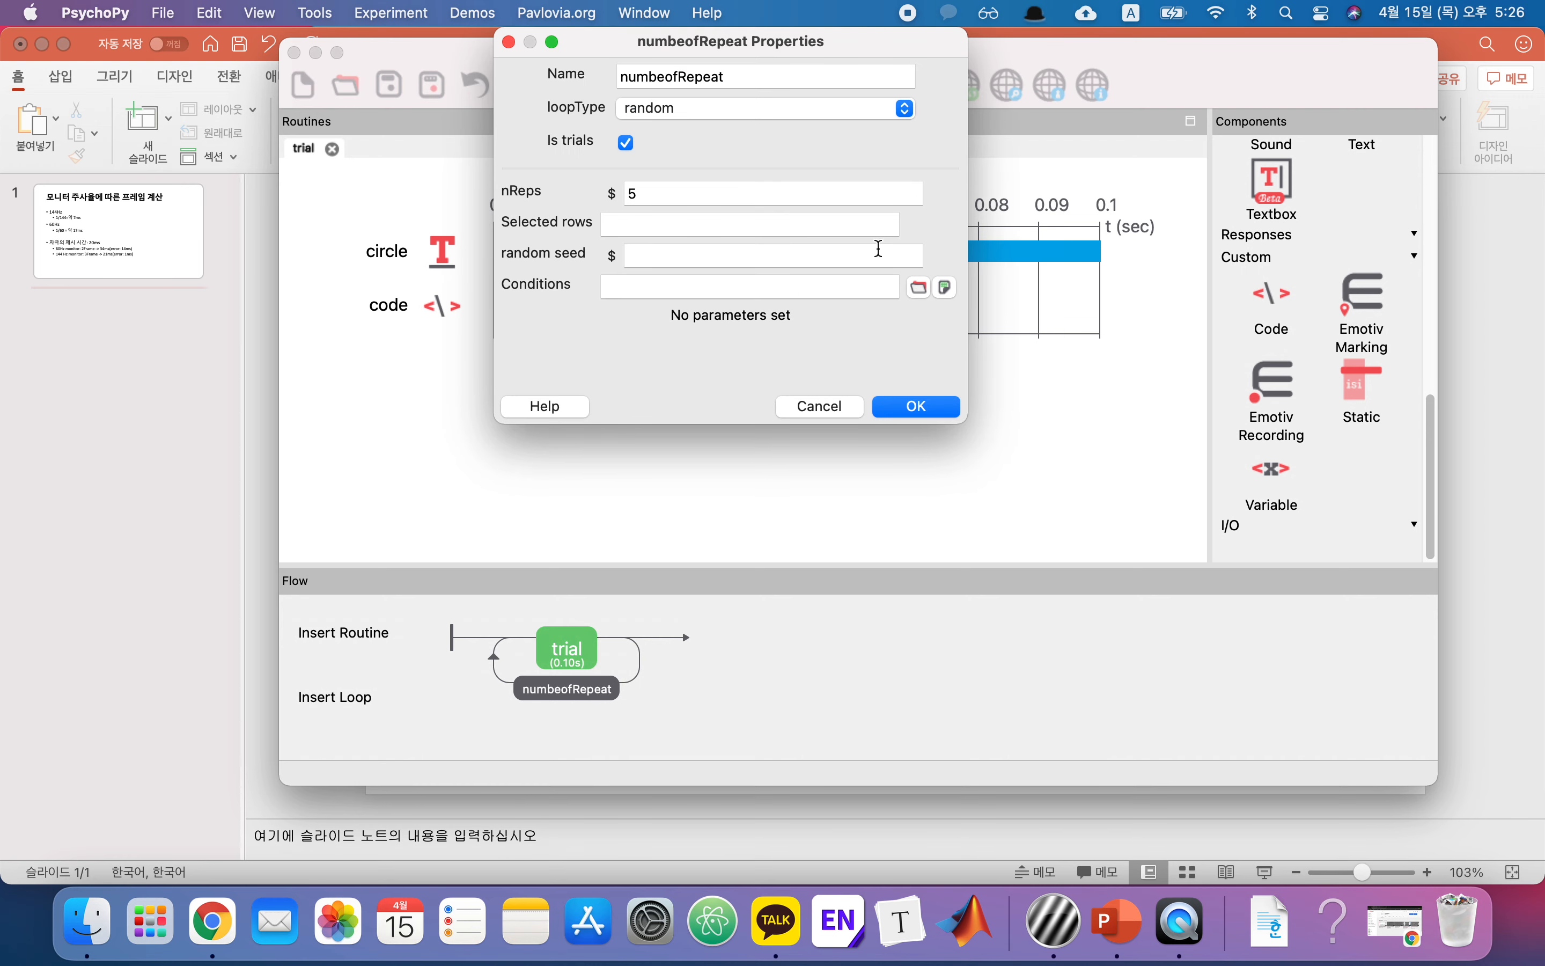
pyautogui.doubleClick(632, 195)
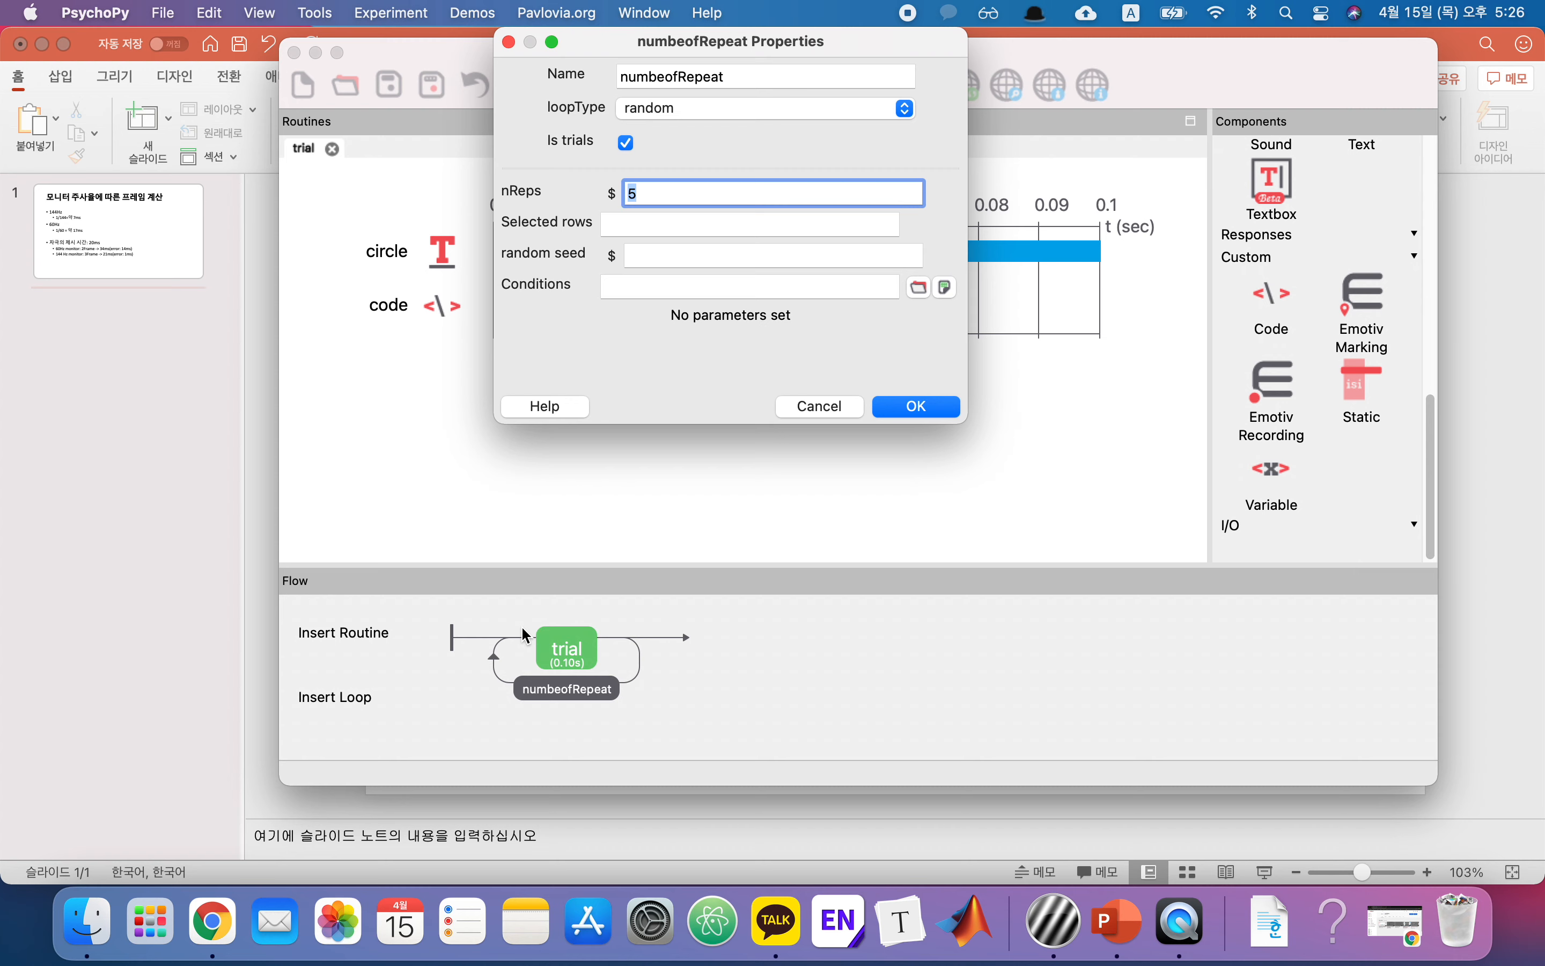
pyautogui.press('BackSpace')
pyautogui.write('20')
pyautogui.click(921, 413)
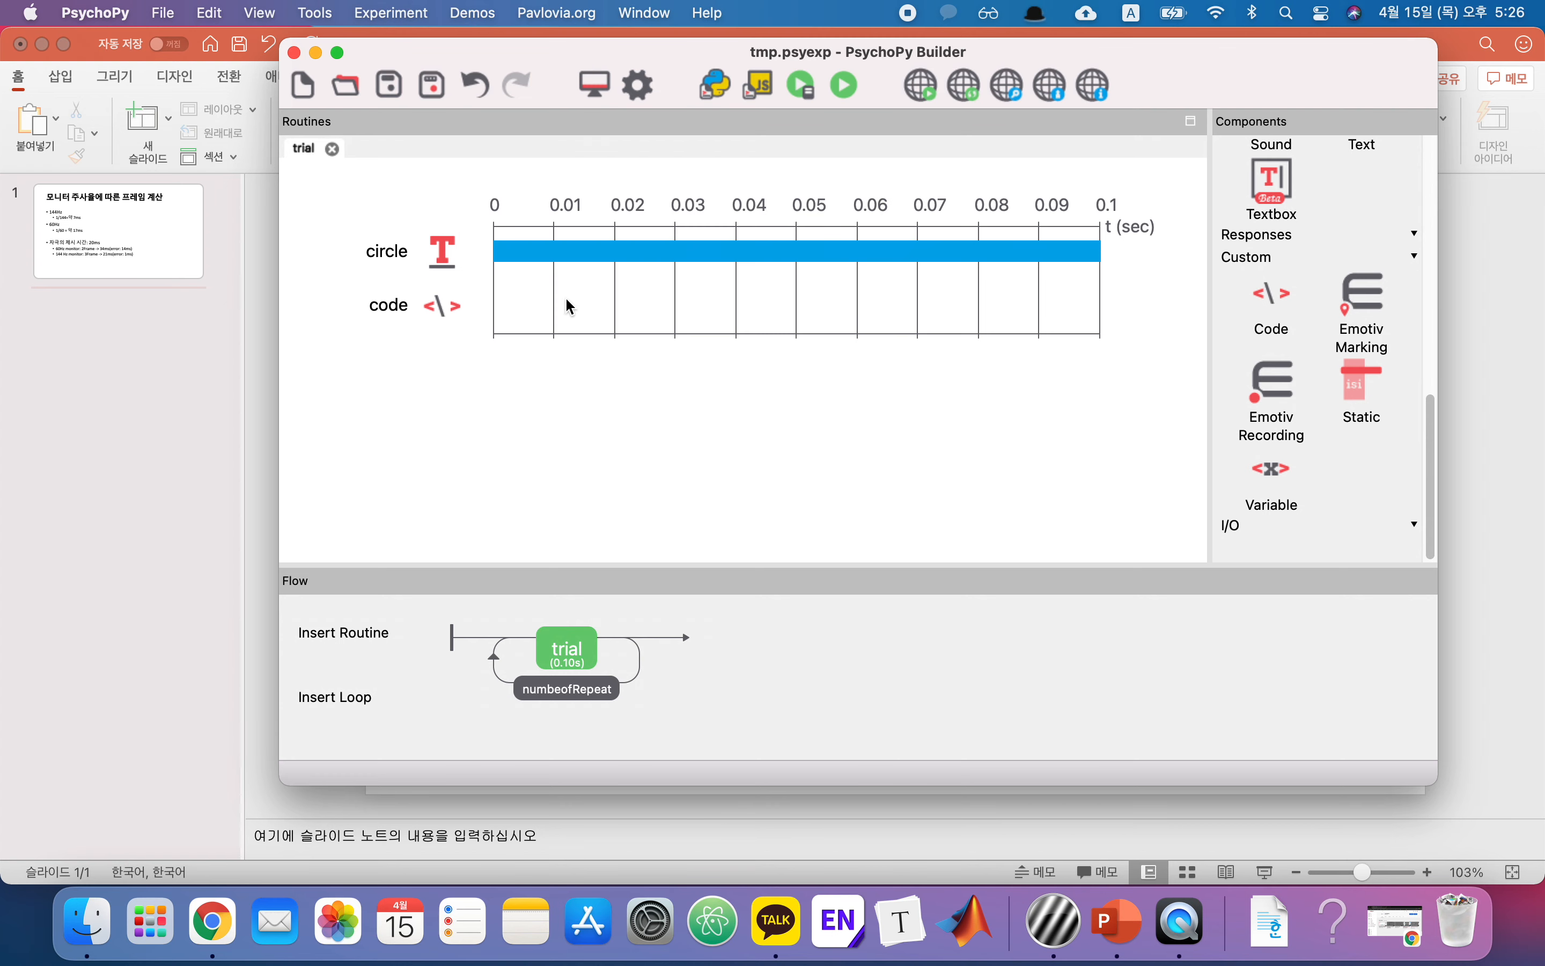
# Set the circle text component's stop duration to 0.017 s.
pyautogui.doubleClick(387, 251)
pyautogui.click(763, 243)
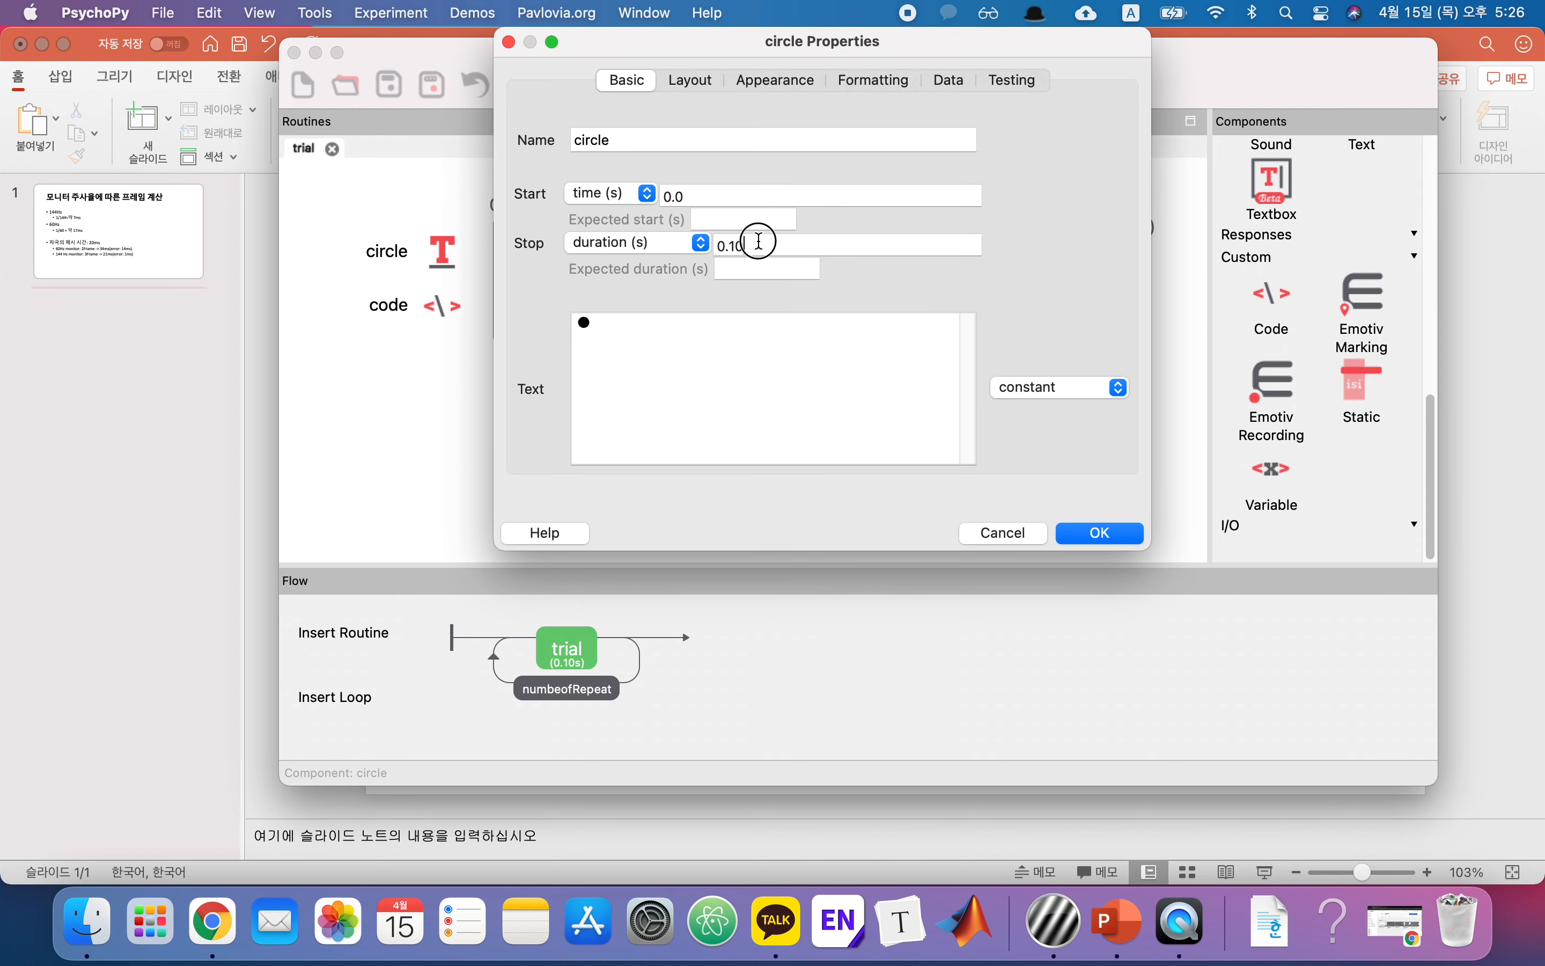
pyautogui.press('BackSpace')
pyautogui.press('BackSpace')
pyautogui.write('0')
pyautogui.write('00')
pyautogui.press('BackSpace')
pyautogui.press('BackSpace')
pyautogui.write('17')
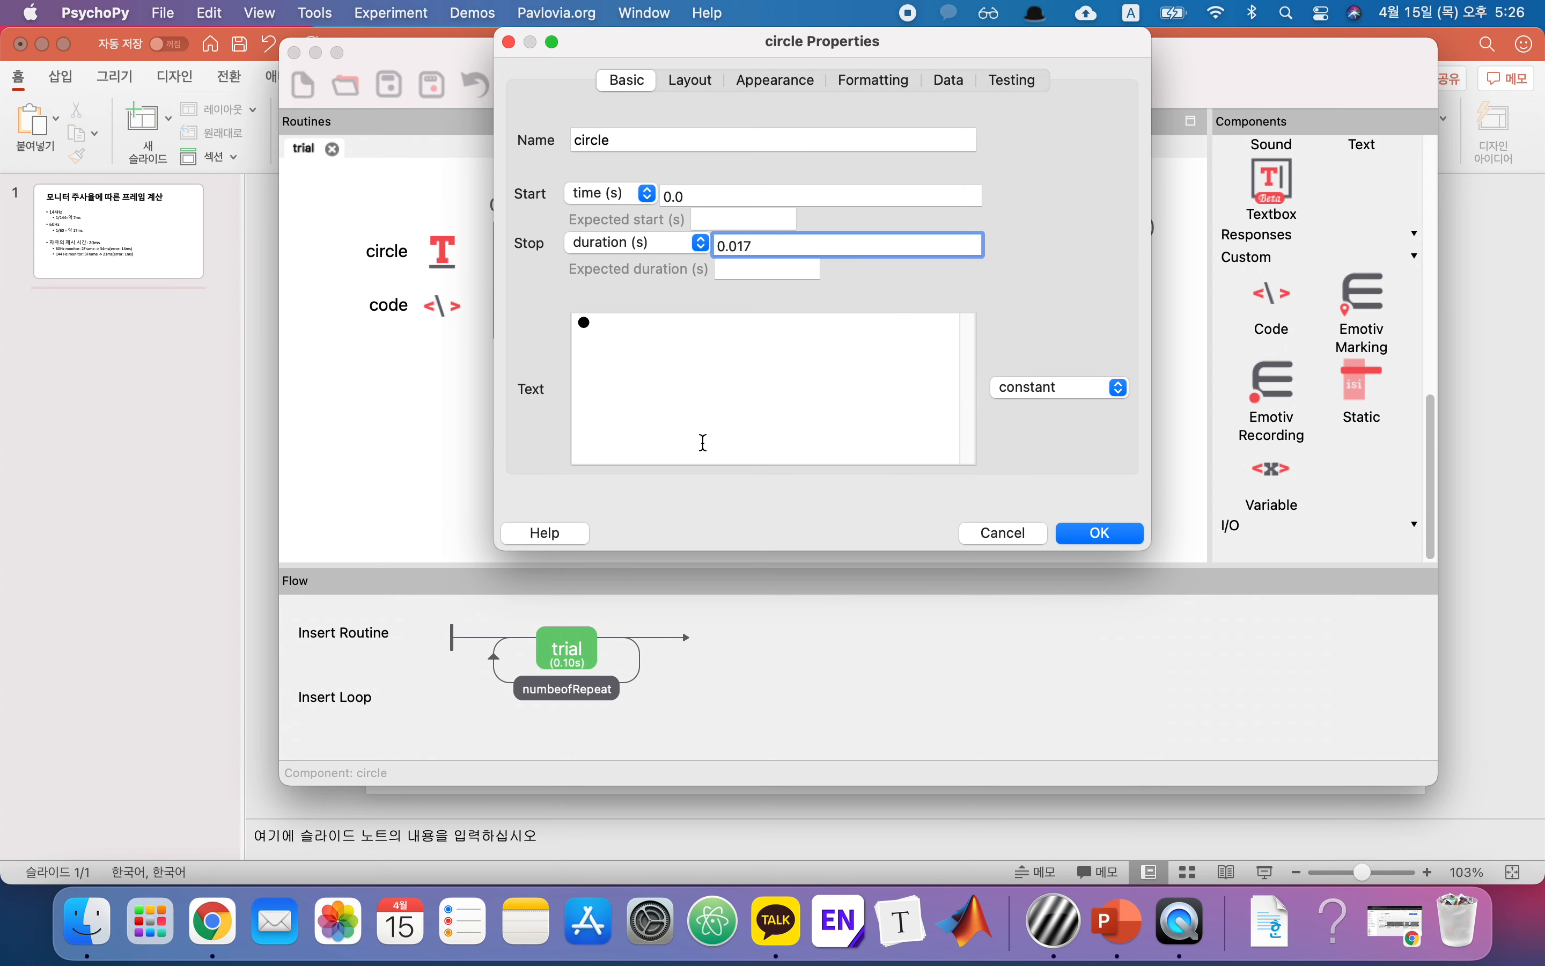
pyautogui.click(1091, 530)
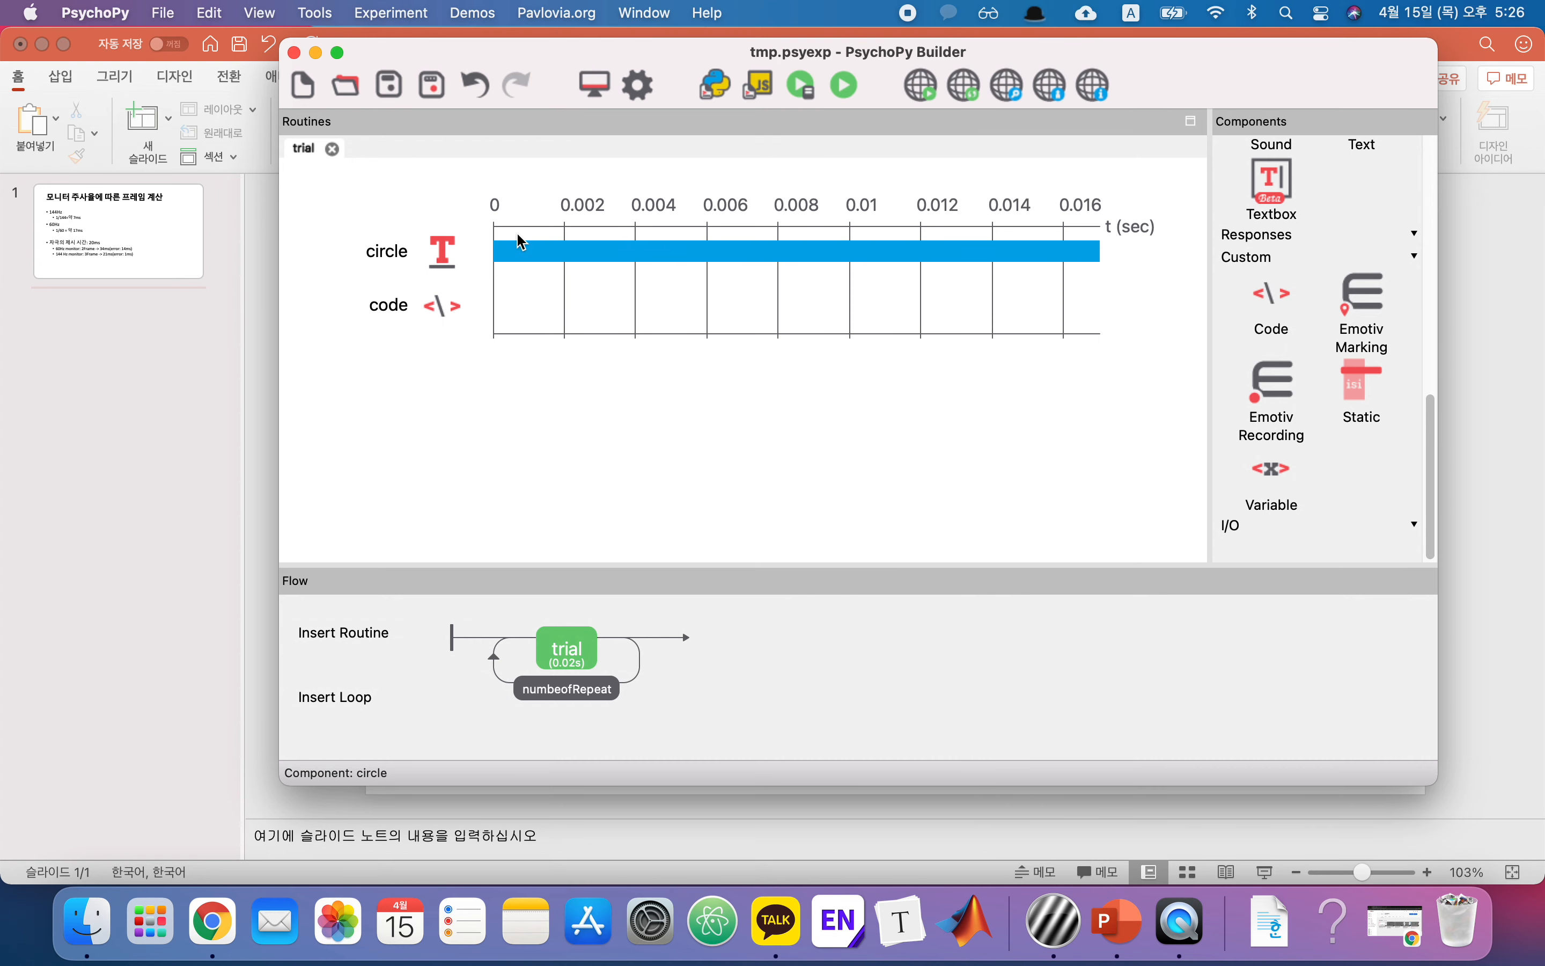
# Change the code component's Begin Routine line to pos = pos+0.005, and save the experiment.
pyautogui.click(394, 300)
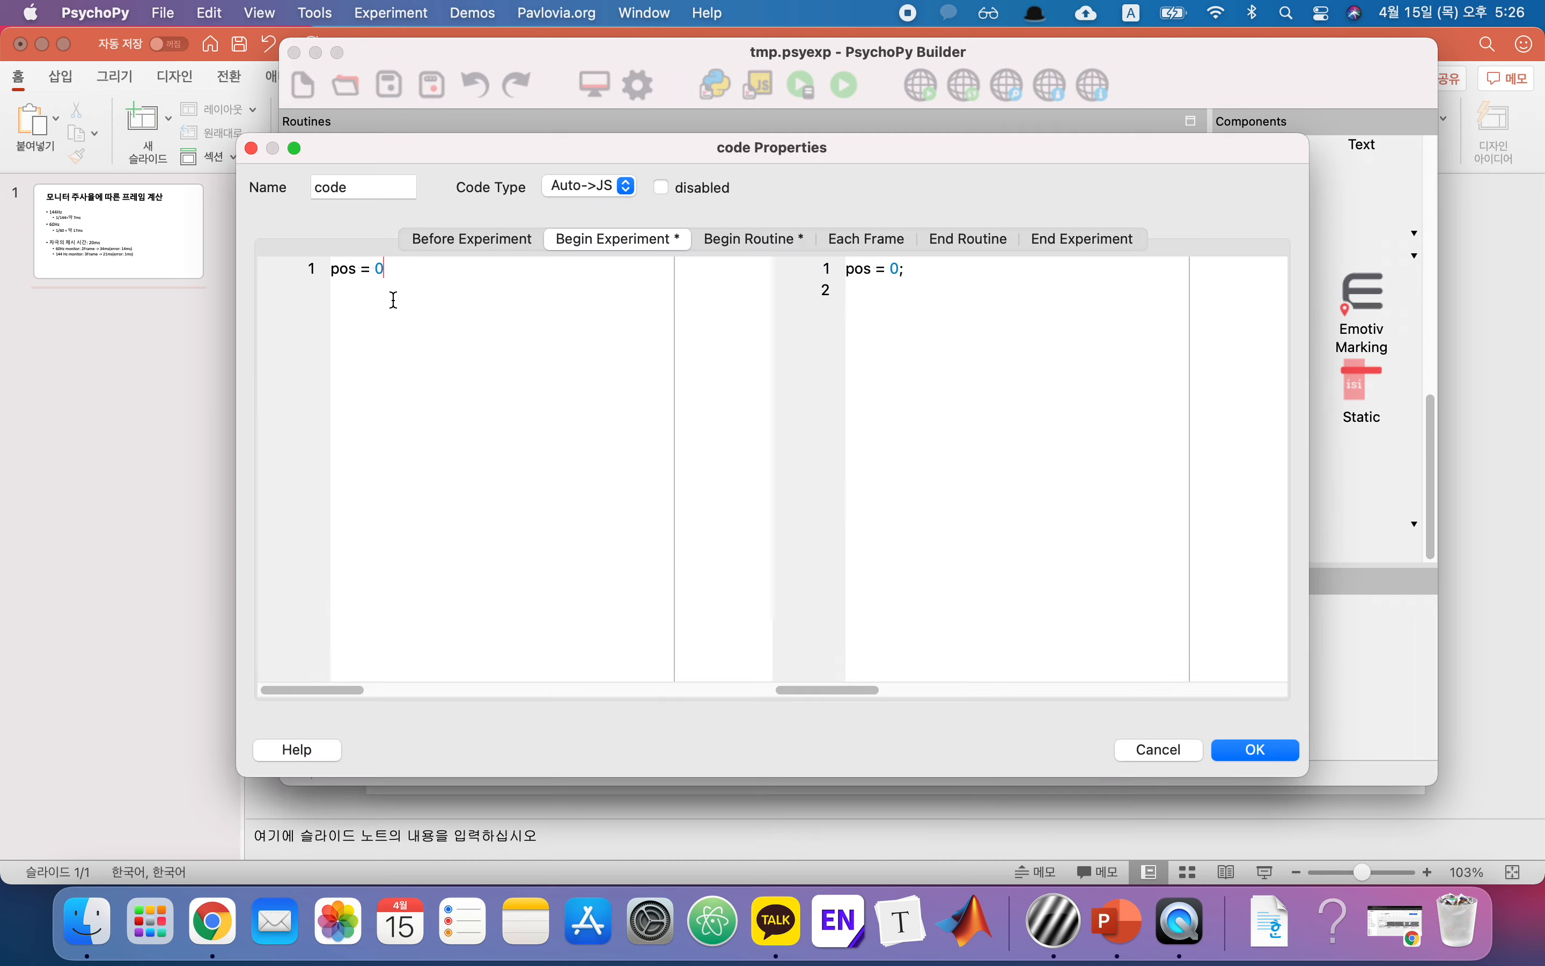
pyautogui.click(746, 240)
pyautogui.click(494, 291)
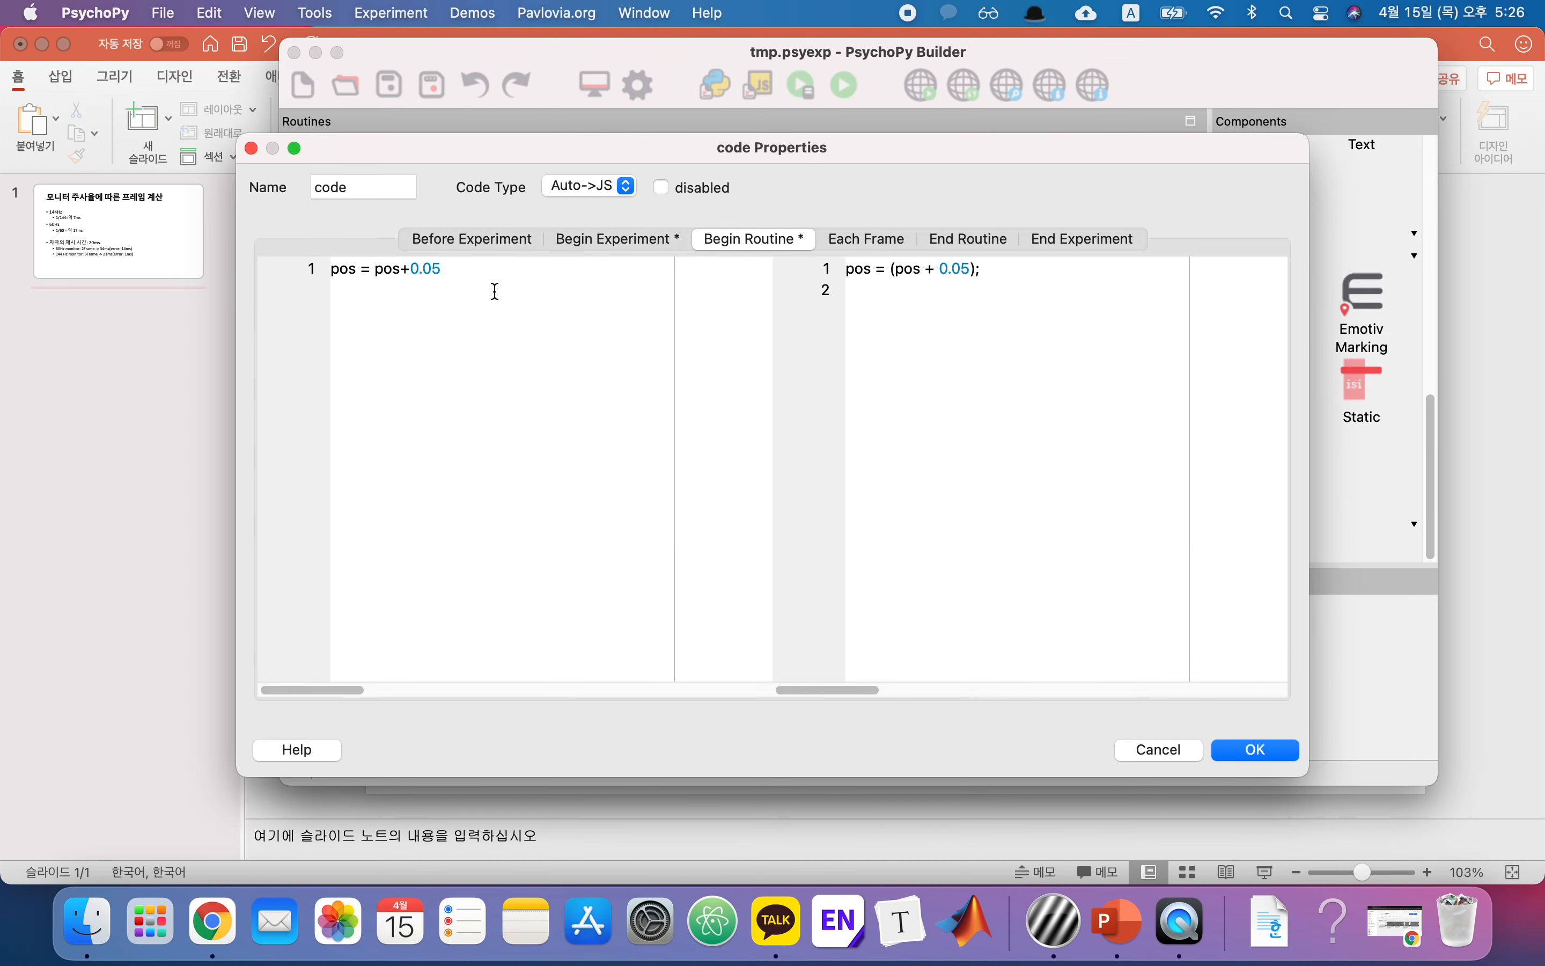
pyautogui.press('BackSpace')
pyautogui.write('05')
pyautogui.click(1256, 750)
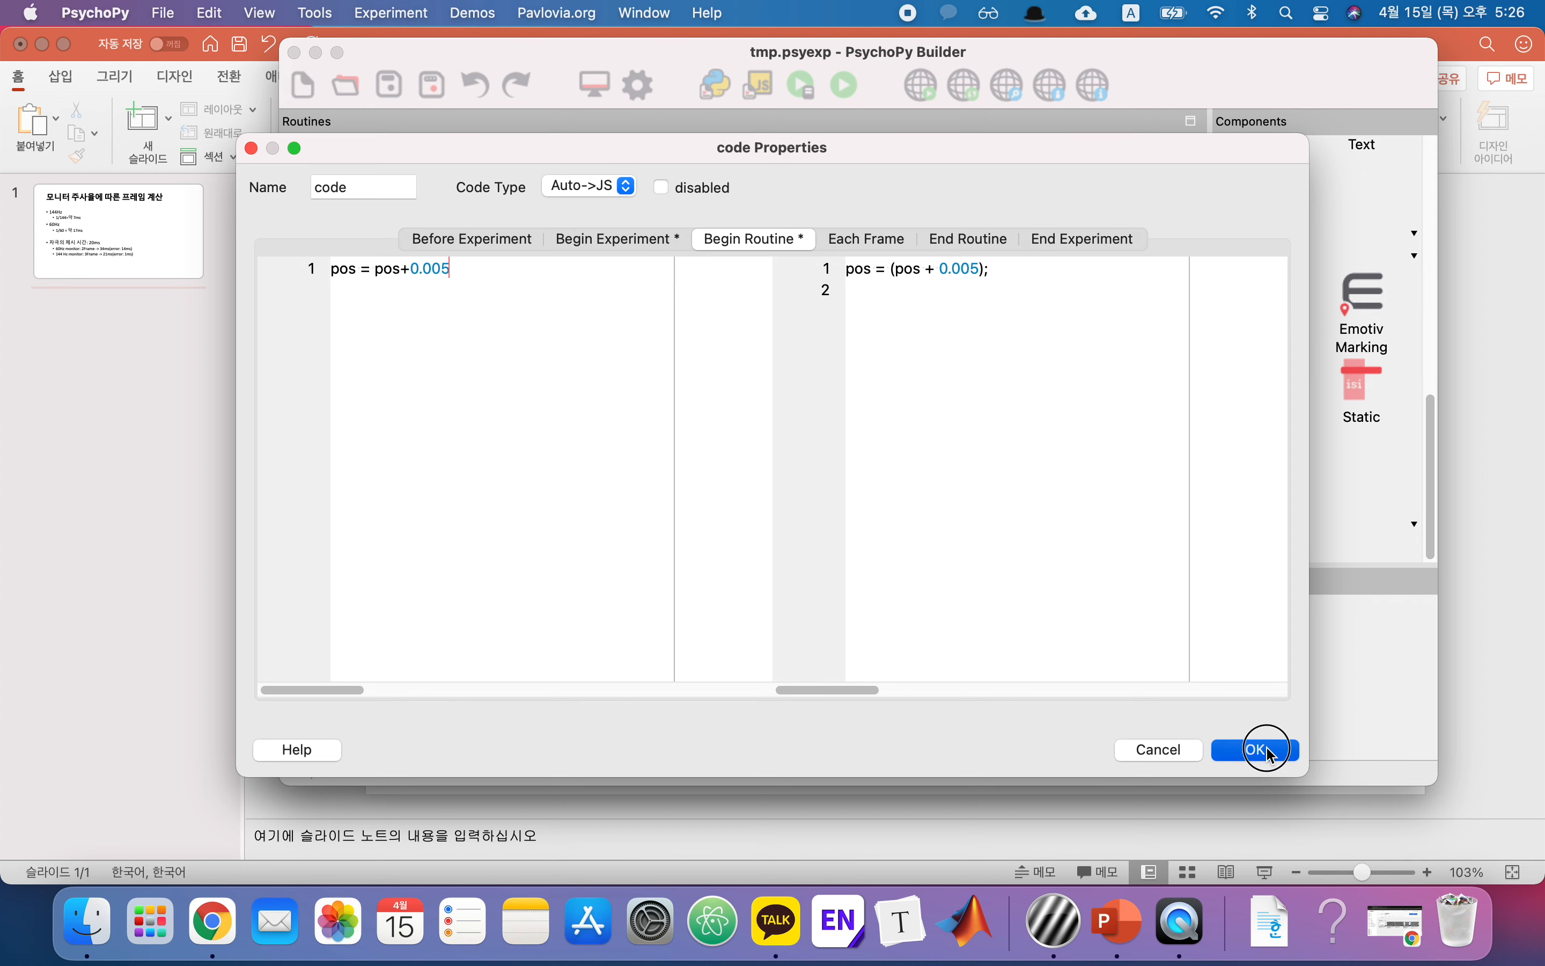
pyautogui.click(389, 84)
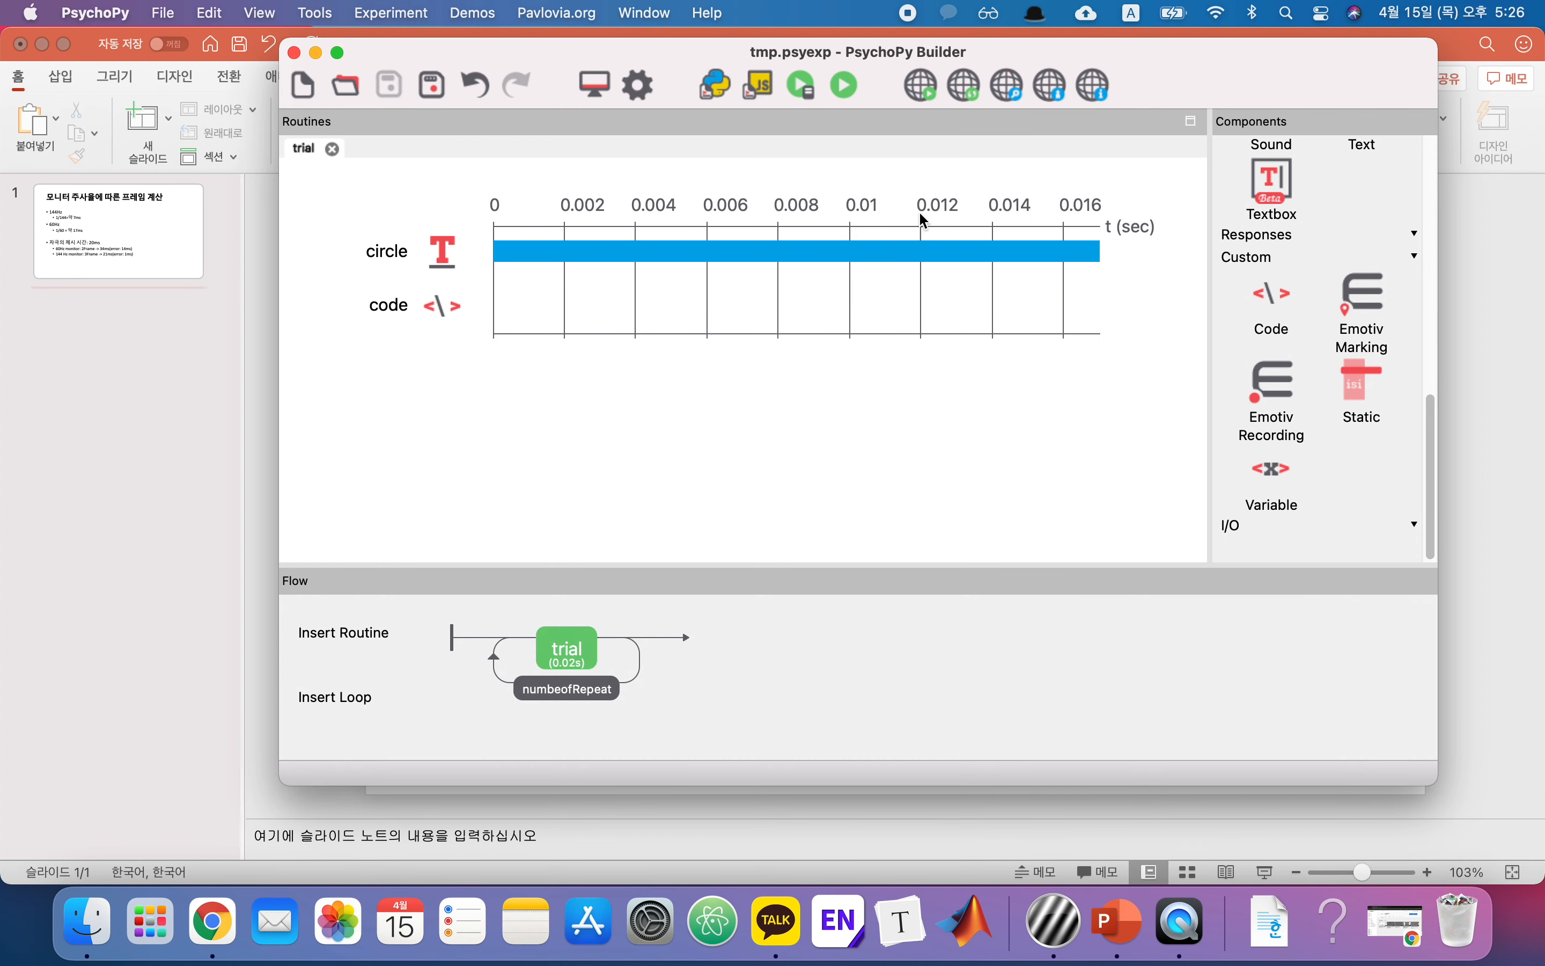
# Run the experiment with the default session details to watch the circle move, and return to the Builder.
pyautogui.click(853, 90)
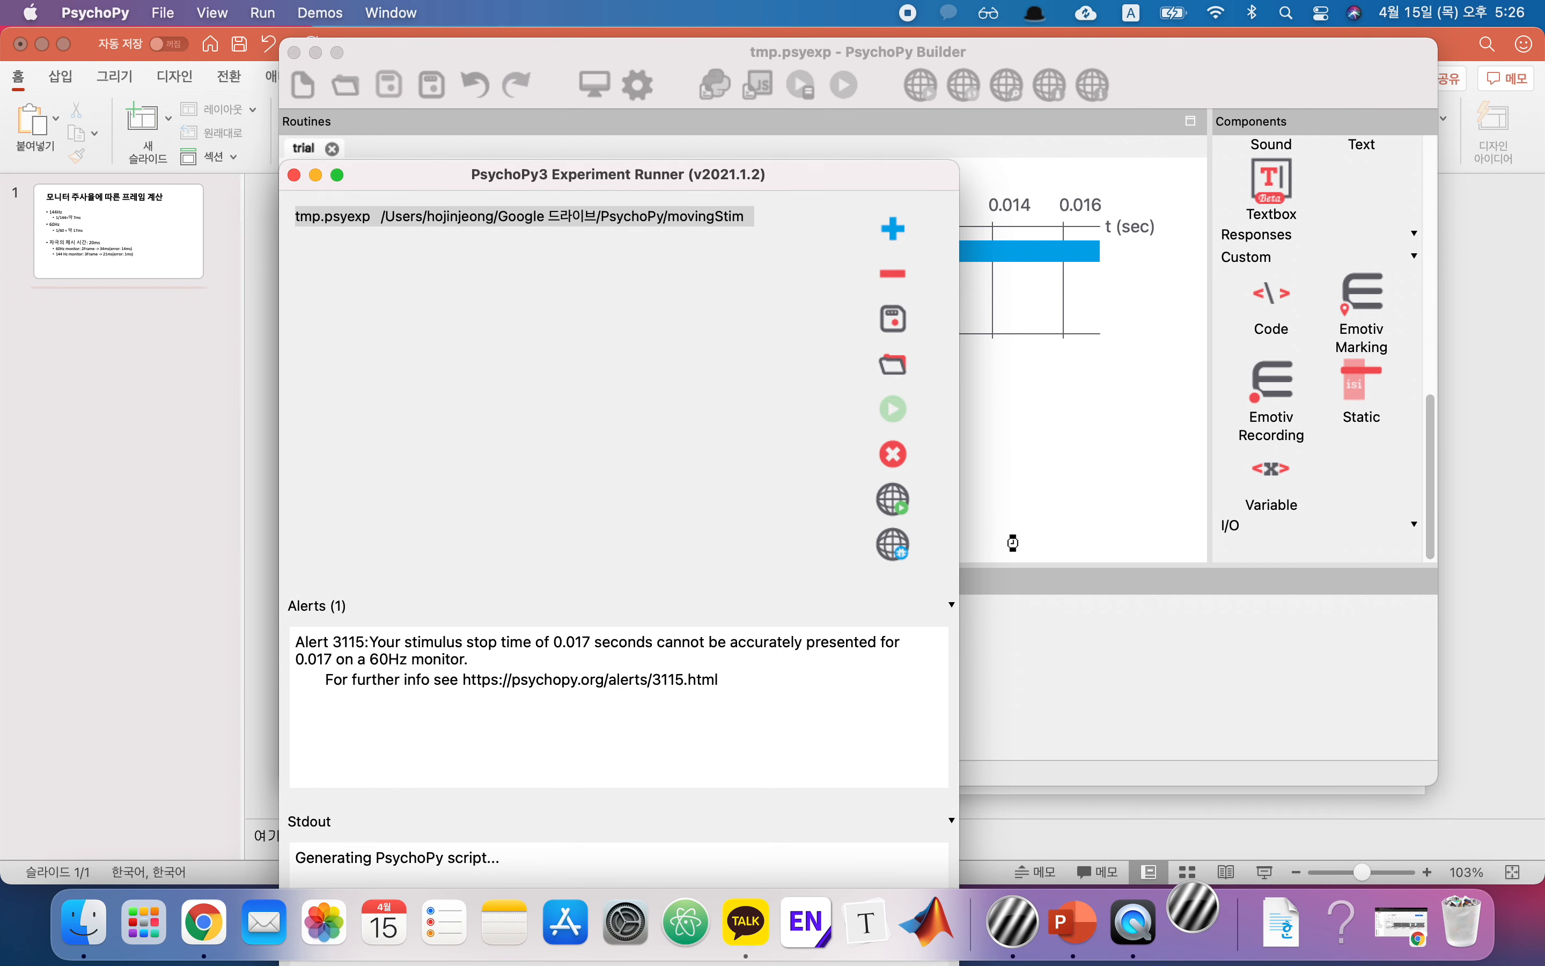
pyautogui.click(485, 356)
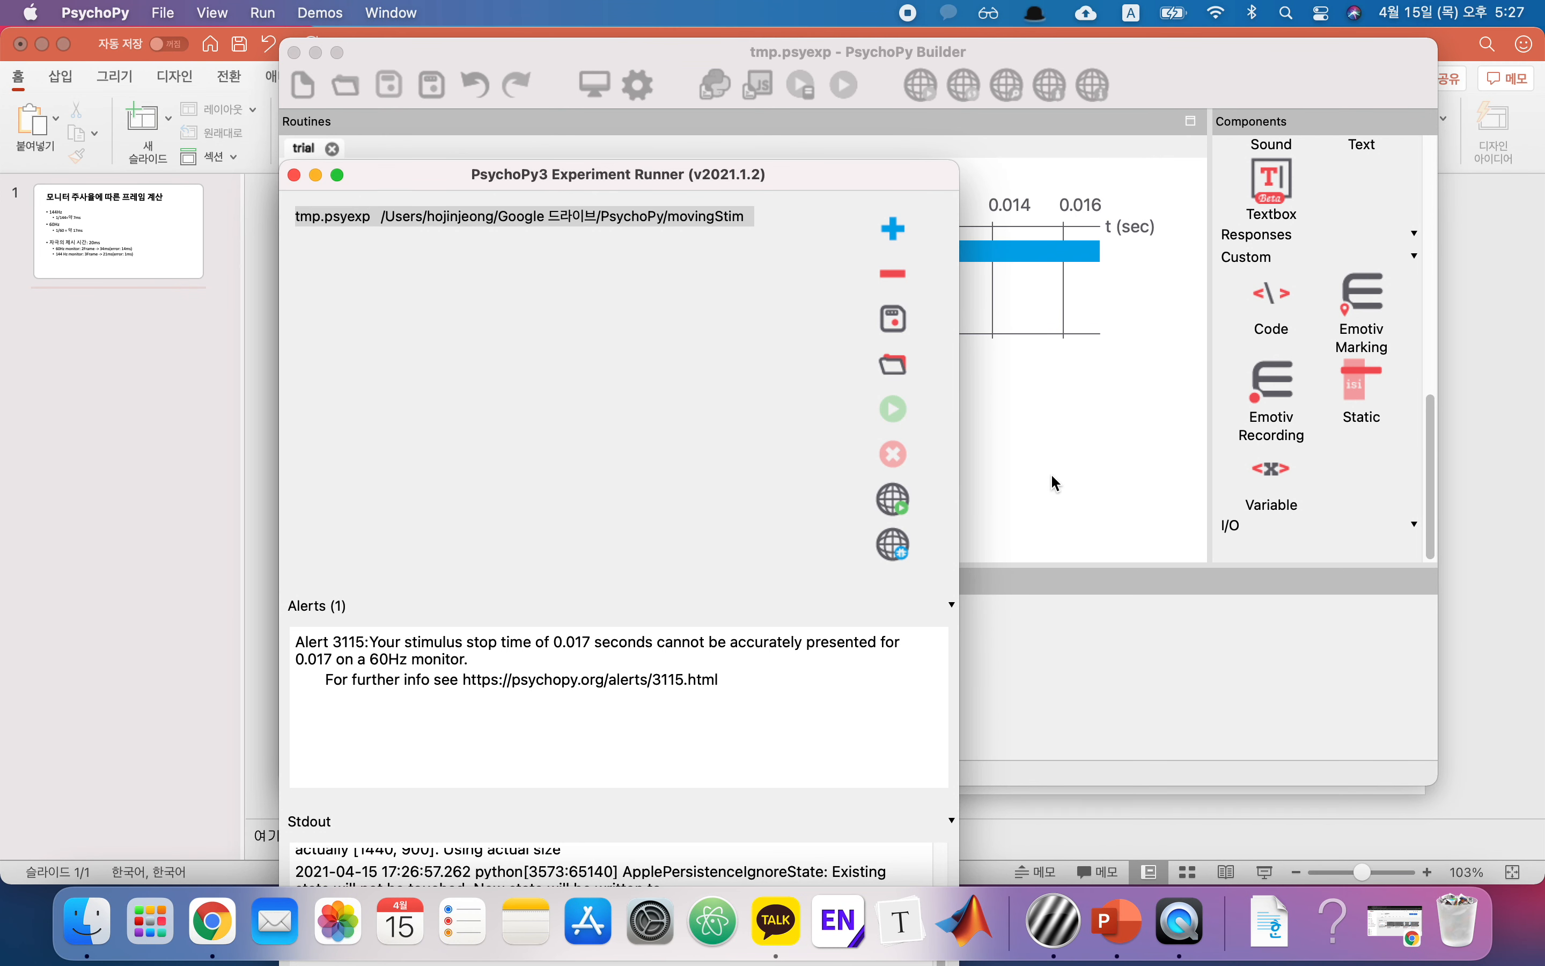
pyautogui.click(1064, 483)
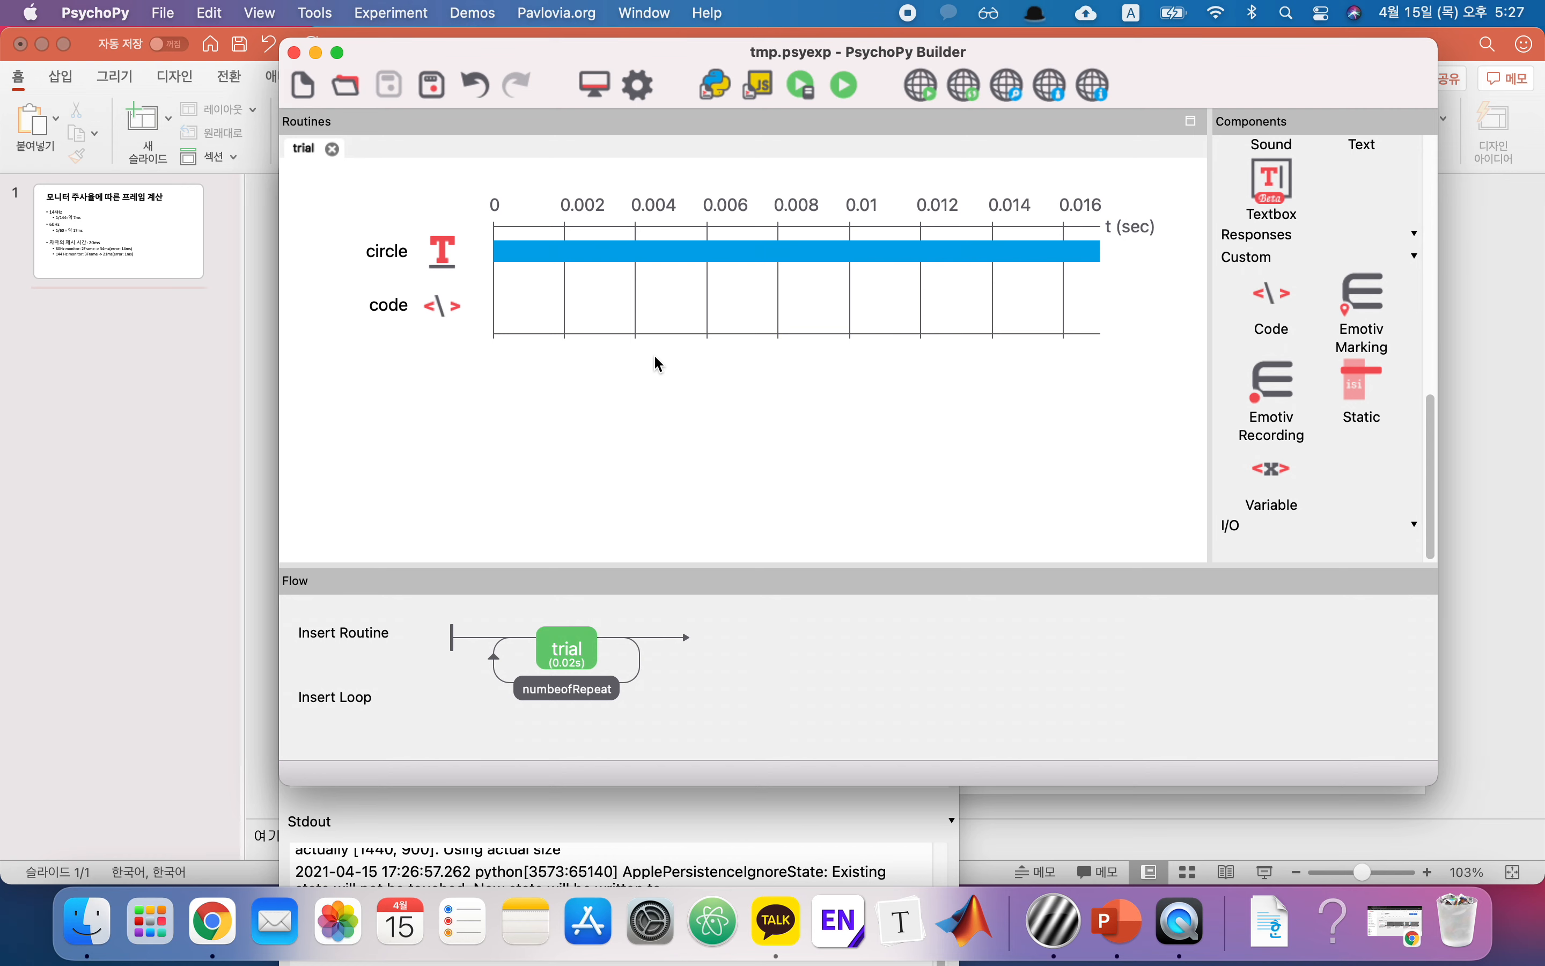
# Set the numbeofRepeat loop's number of repetitions to 100.
pyautogui.click(594, 636)
pyautogui.click(575, 698)
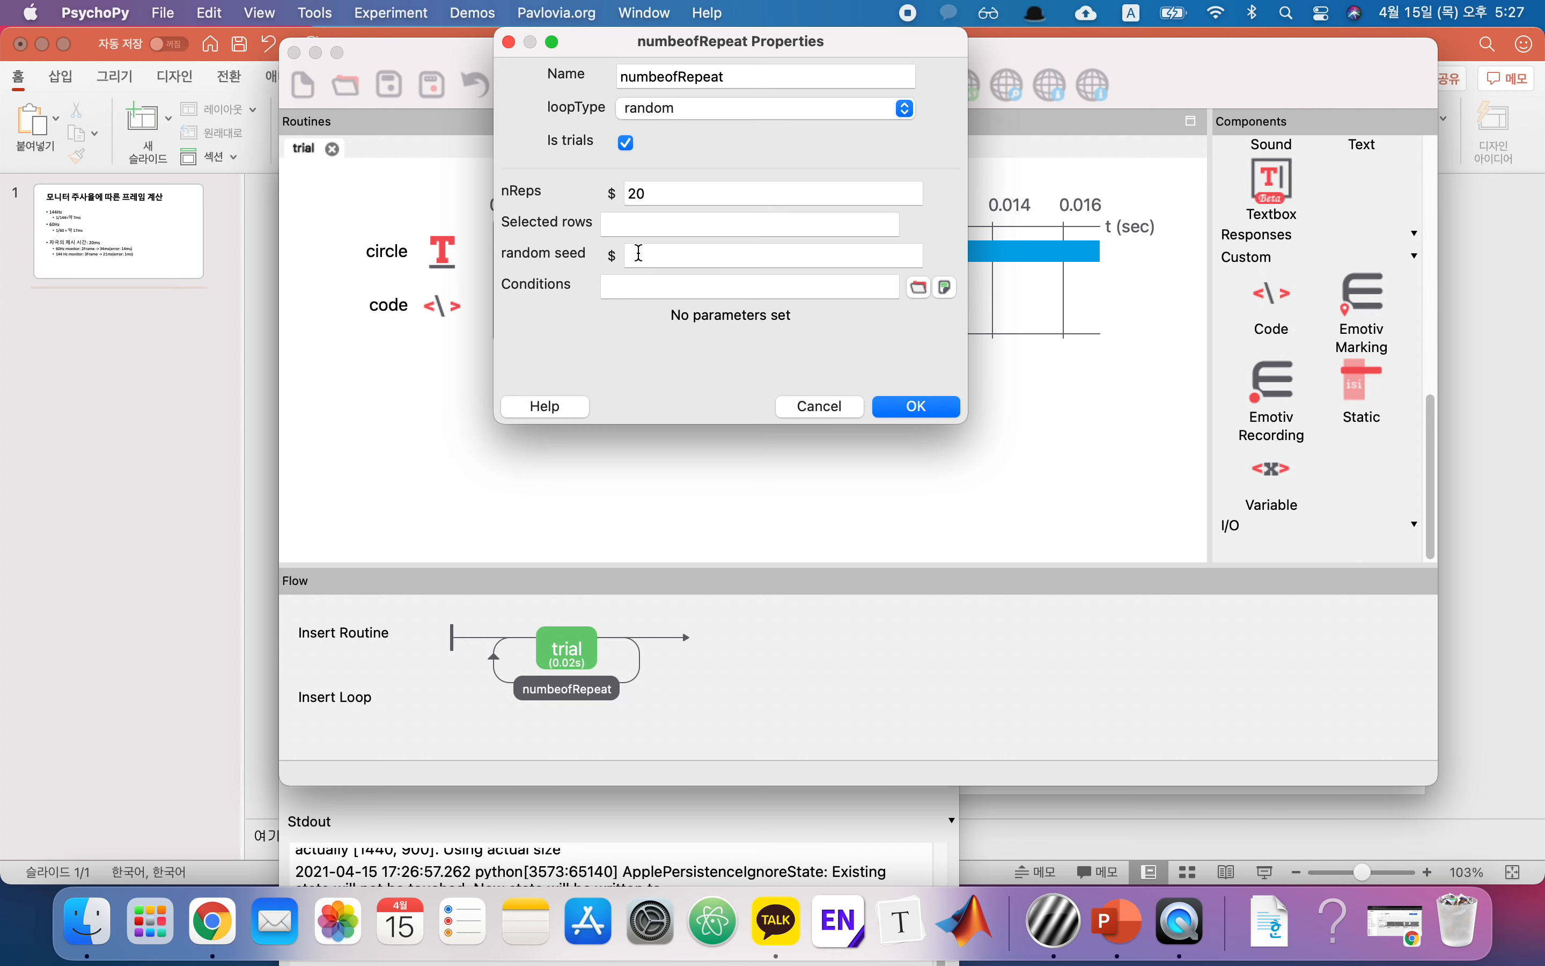
pyautogui.doubleClick(676, 192)
pyautogui.press('BackSpace')
pyautogui.write('100')
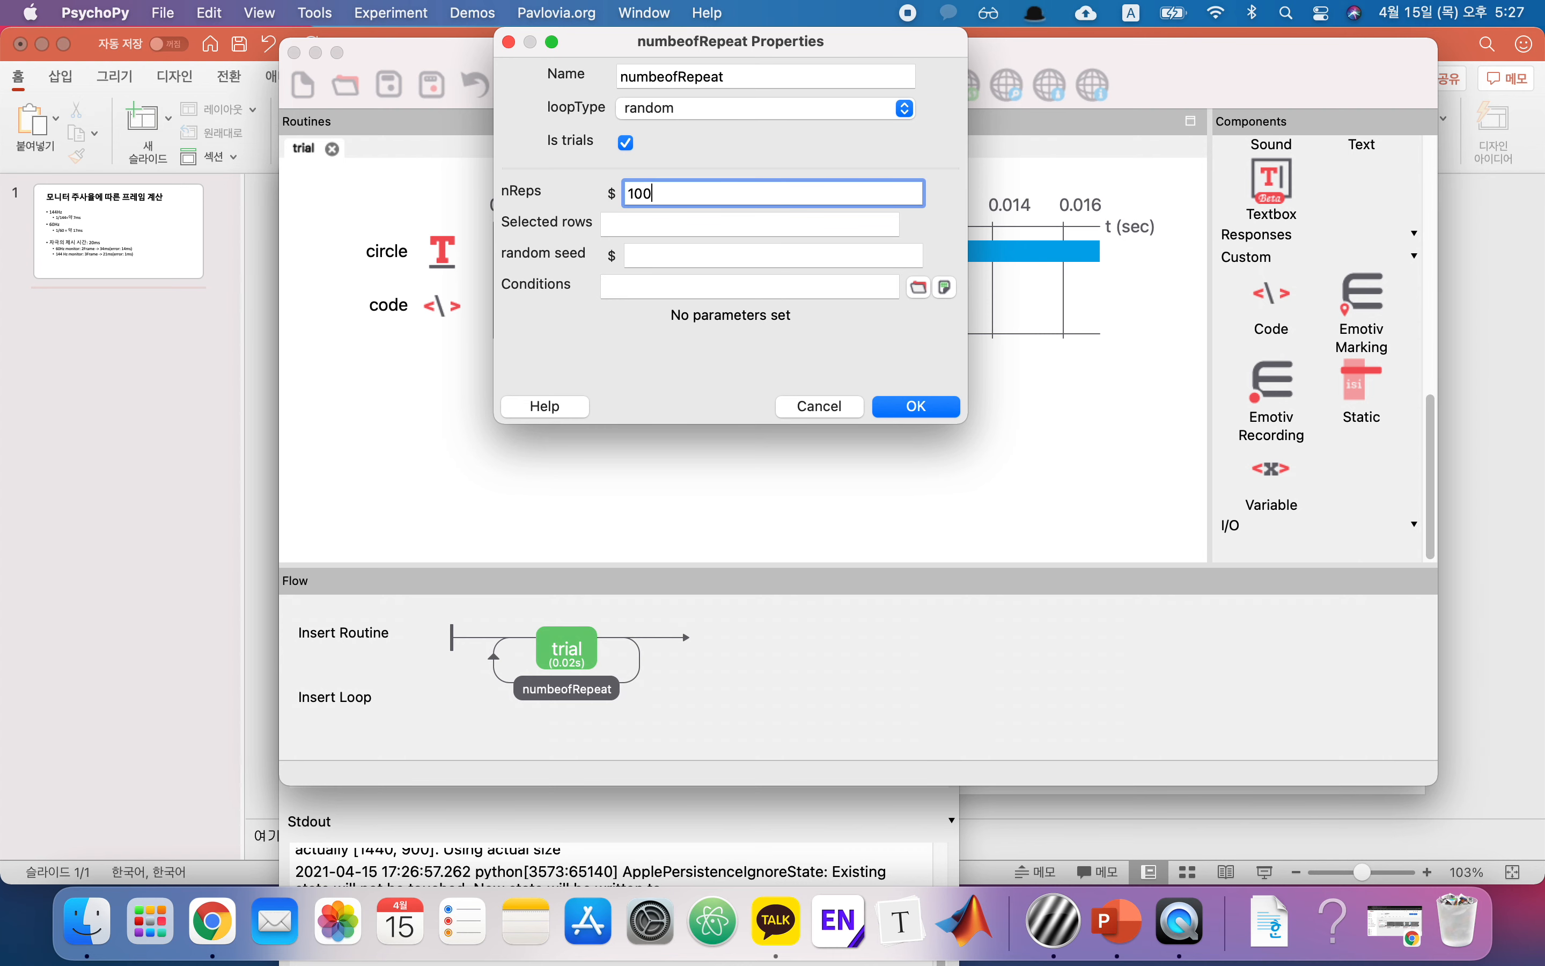
pyautogui.click(937, 405)
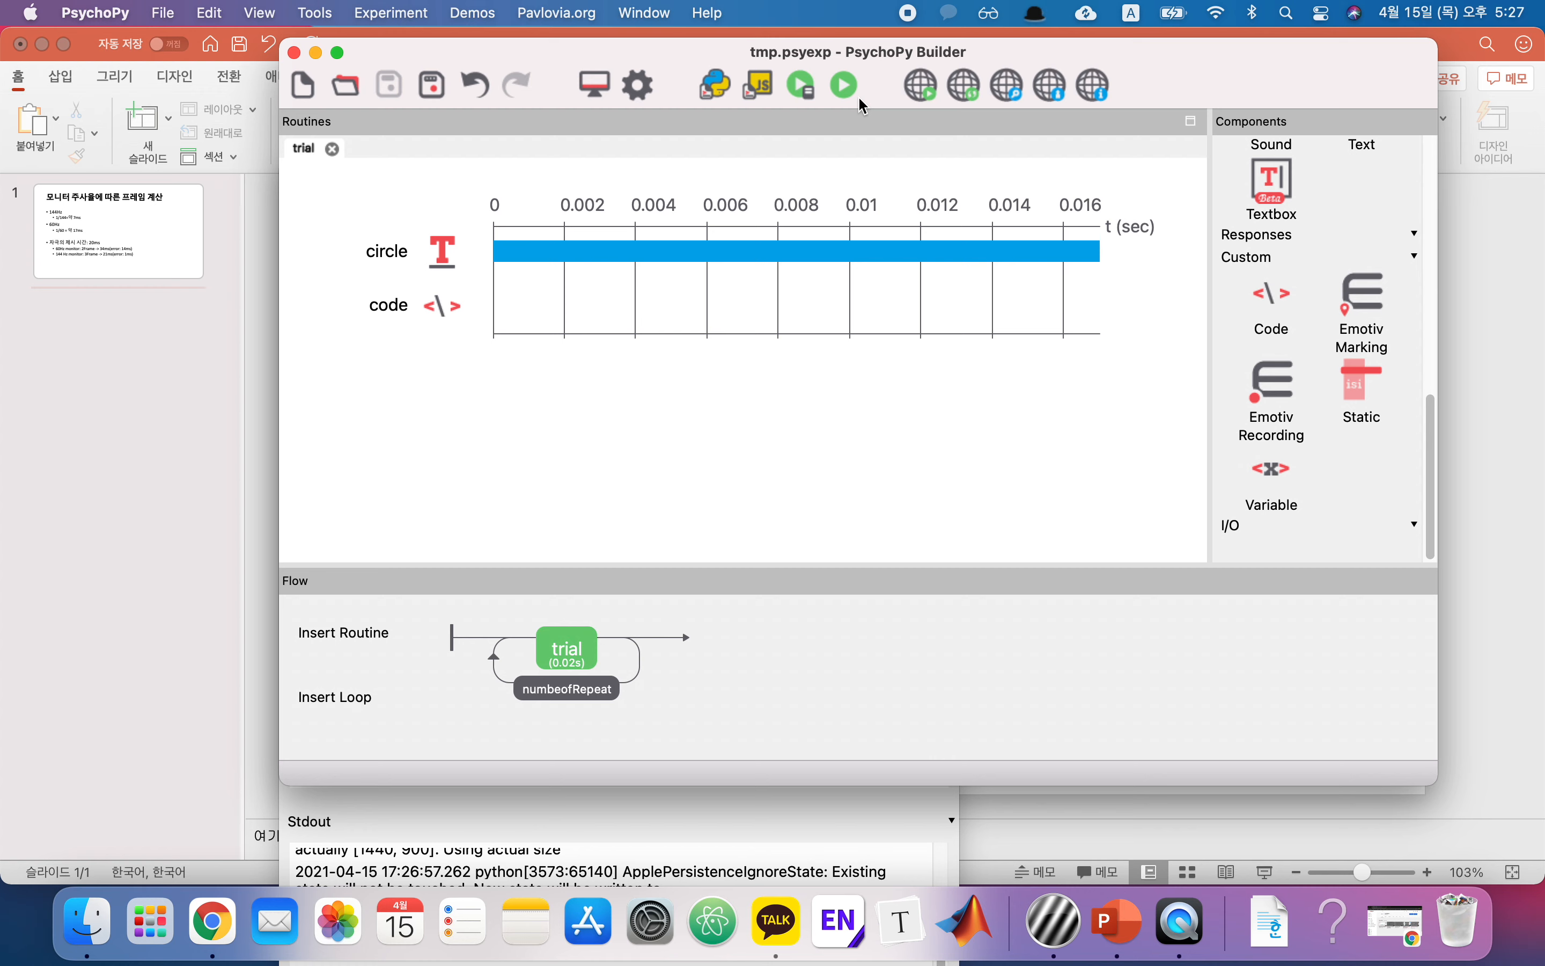
# Run the experiment with the 100-repetition loop to check the circle's movement, and return to the Builder.
pyautogui.click(847, 87)
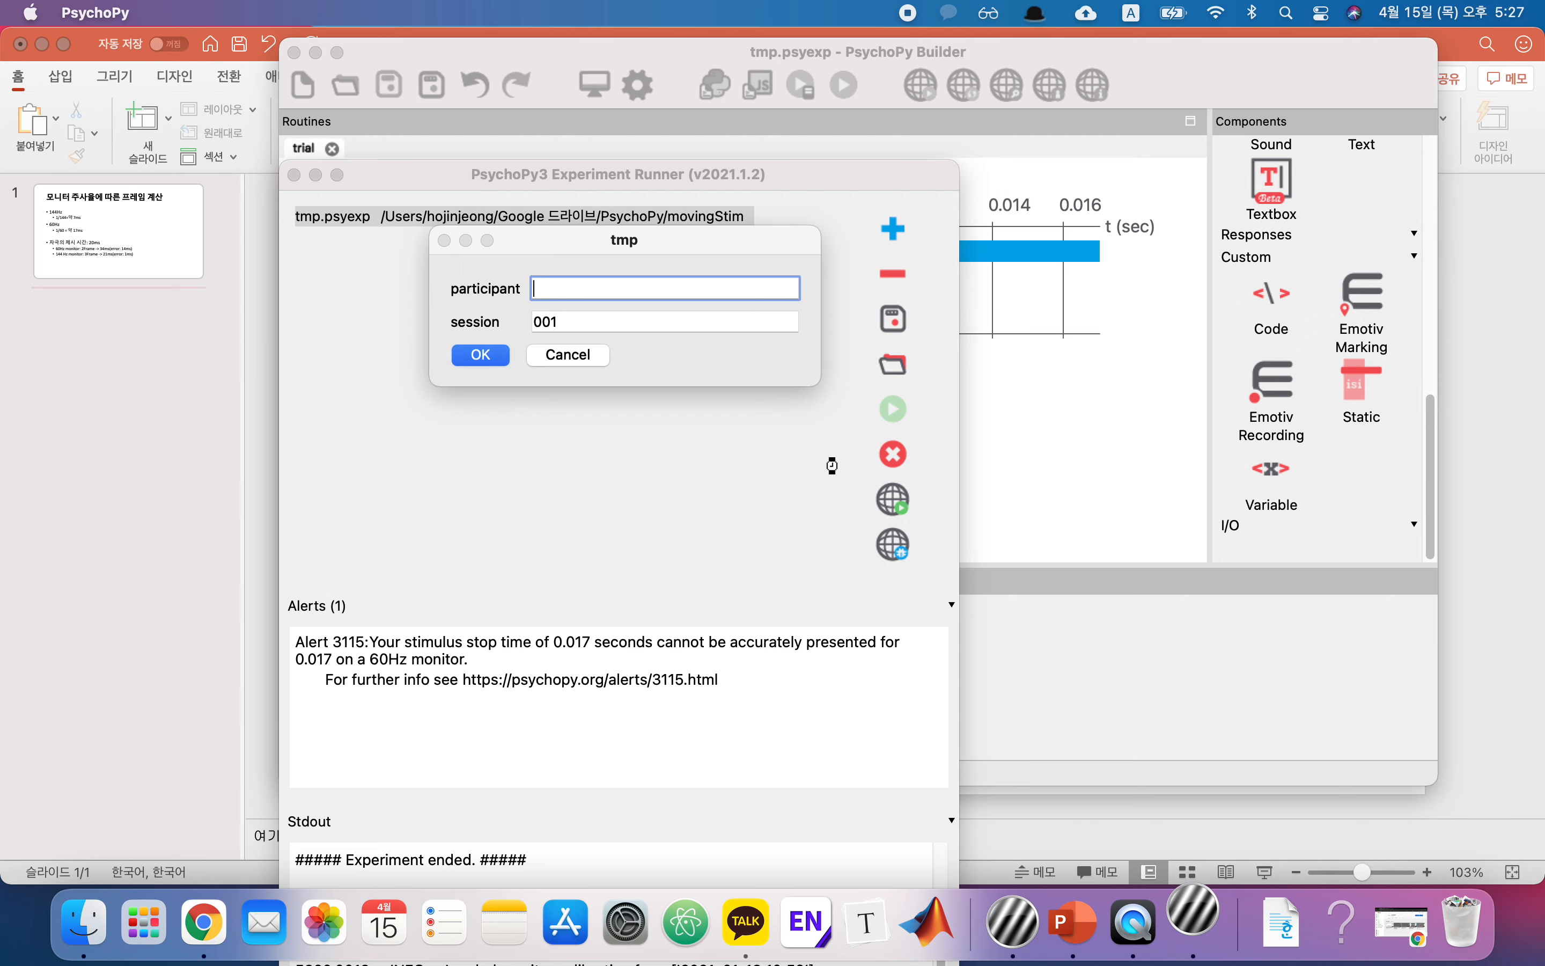
pyautogui.click(505, 355)
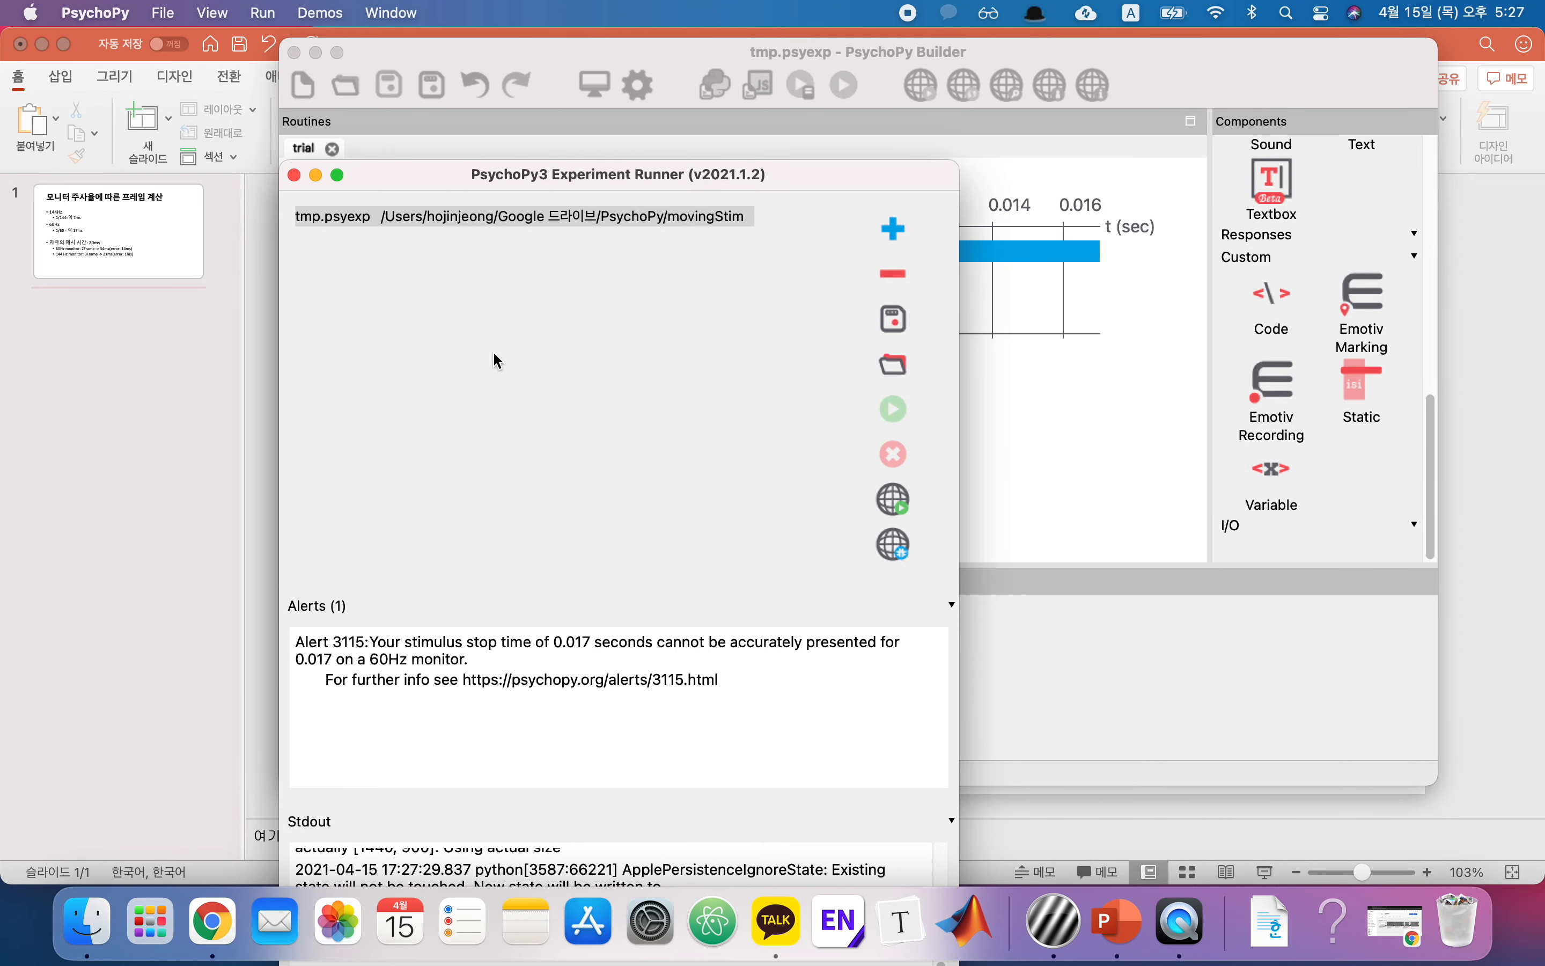
pyautogui.click(1047, 433)
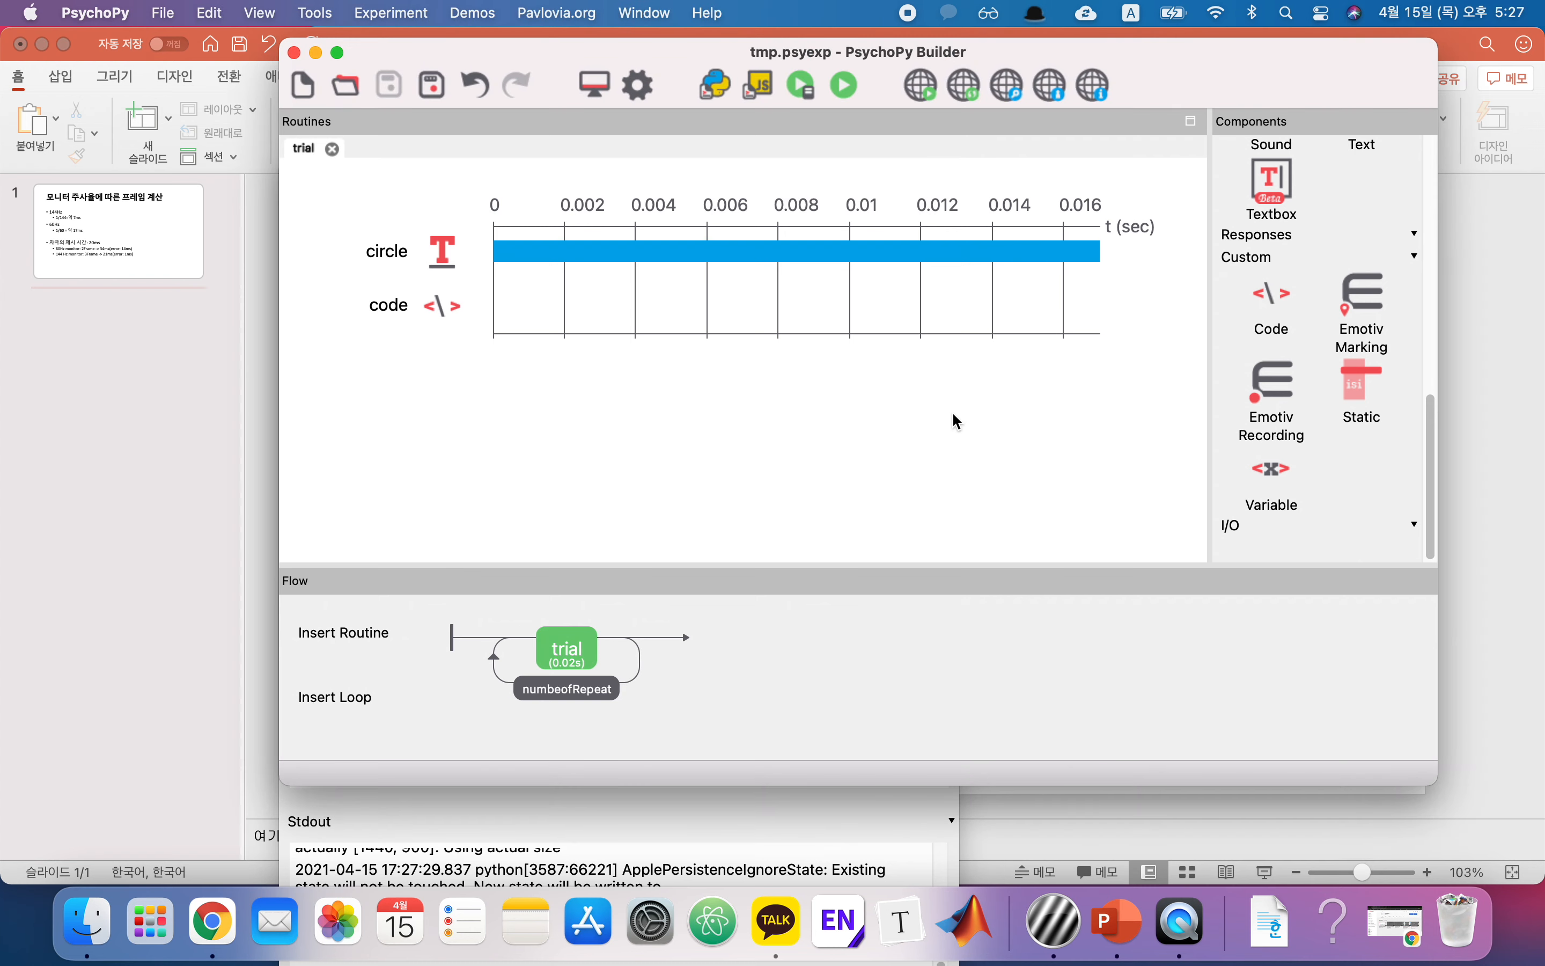
# Set the circle text component's stop duration to 0.005 s.
pyautogui.doubleClick(421, 256)
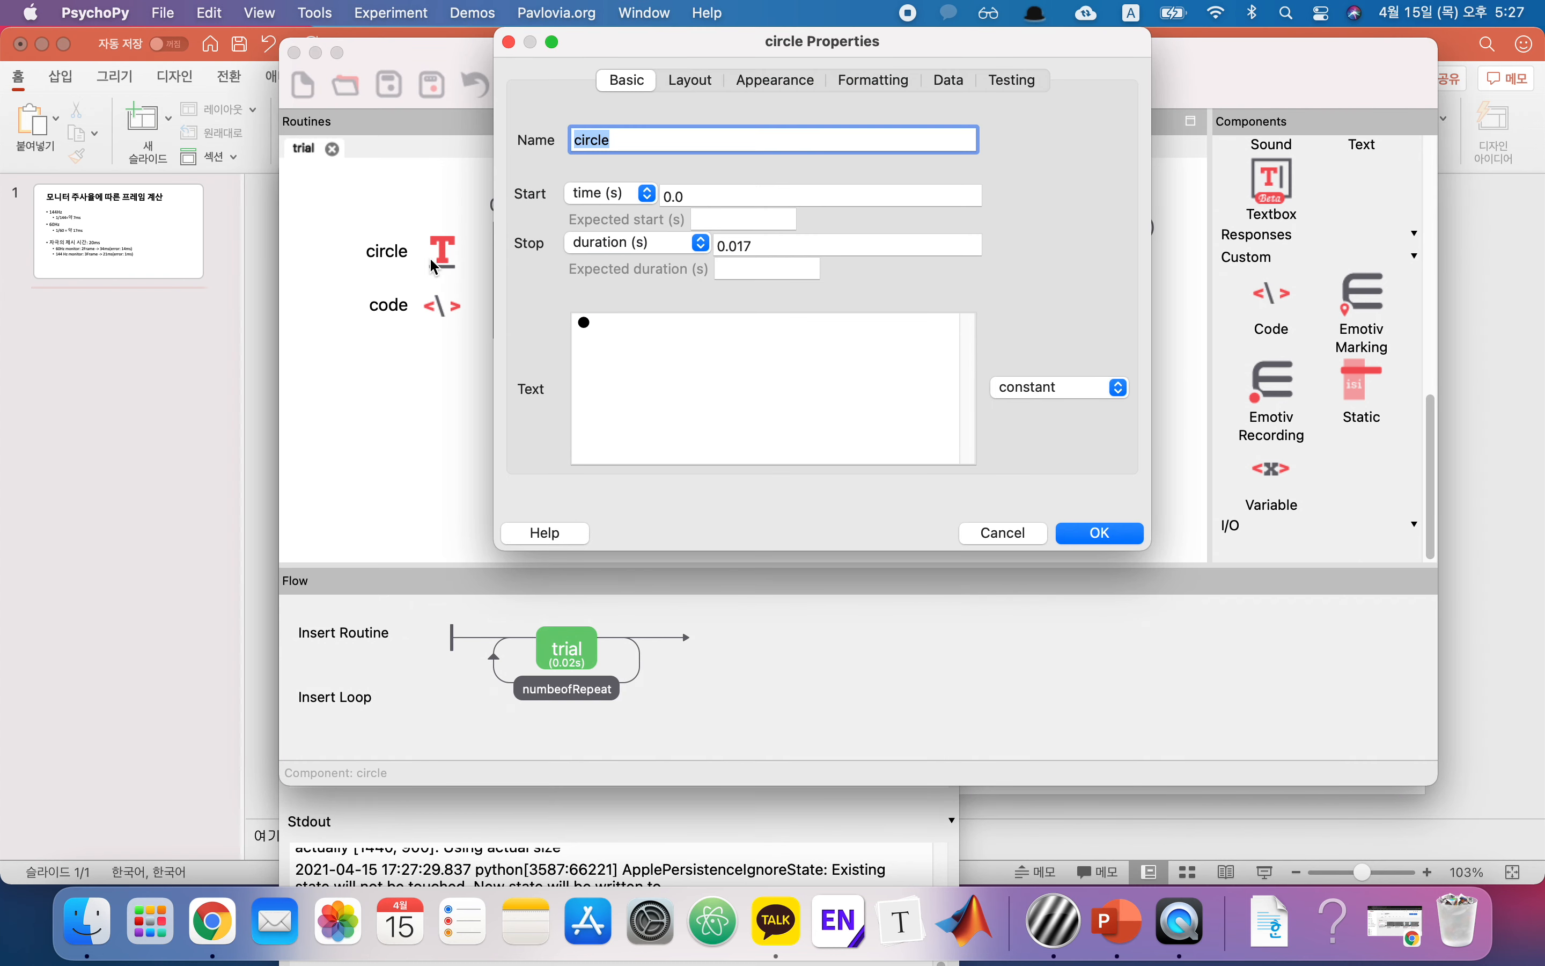
pyautogui.moveTo(737, 247); pyautogui.dragTo(839, 251)
pyautogui.write('05')
pyautogui.click(1099, 533)
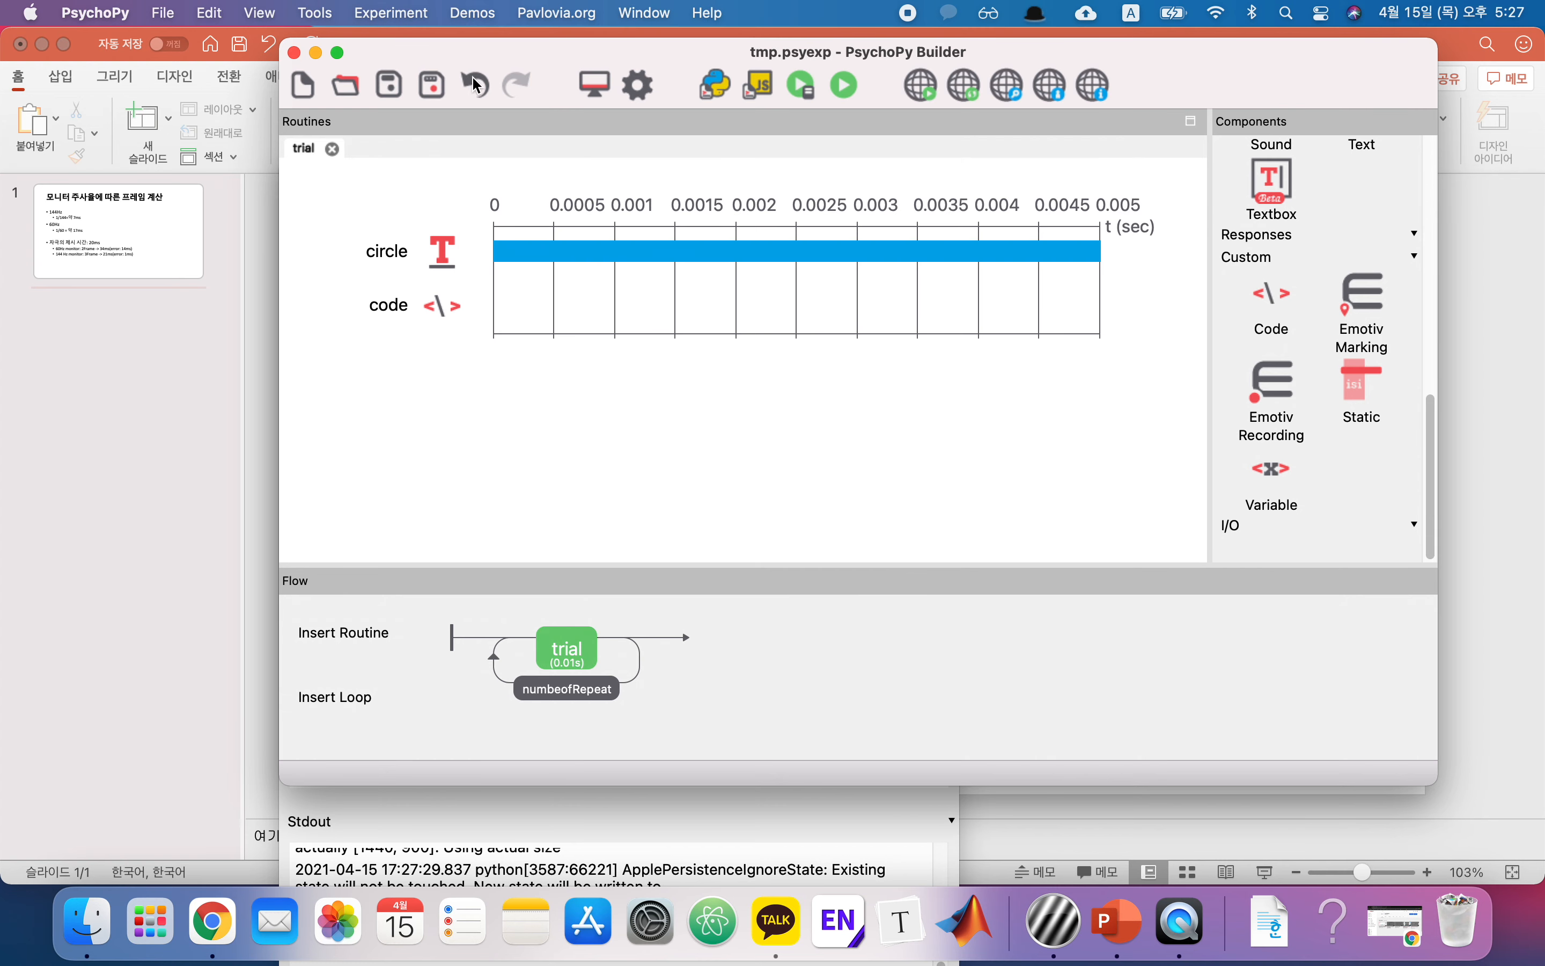
# Run the experiment with the shortened circle duration, examine the Experiment Runner's alerts and output, and return to the Builder.
pyautogui.click(844, 87)
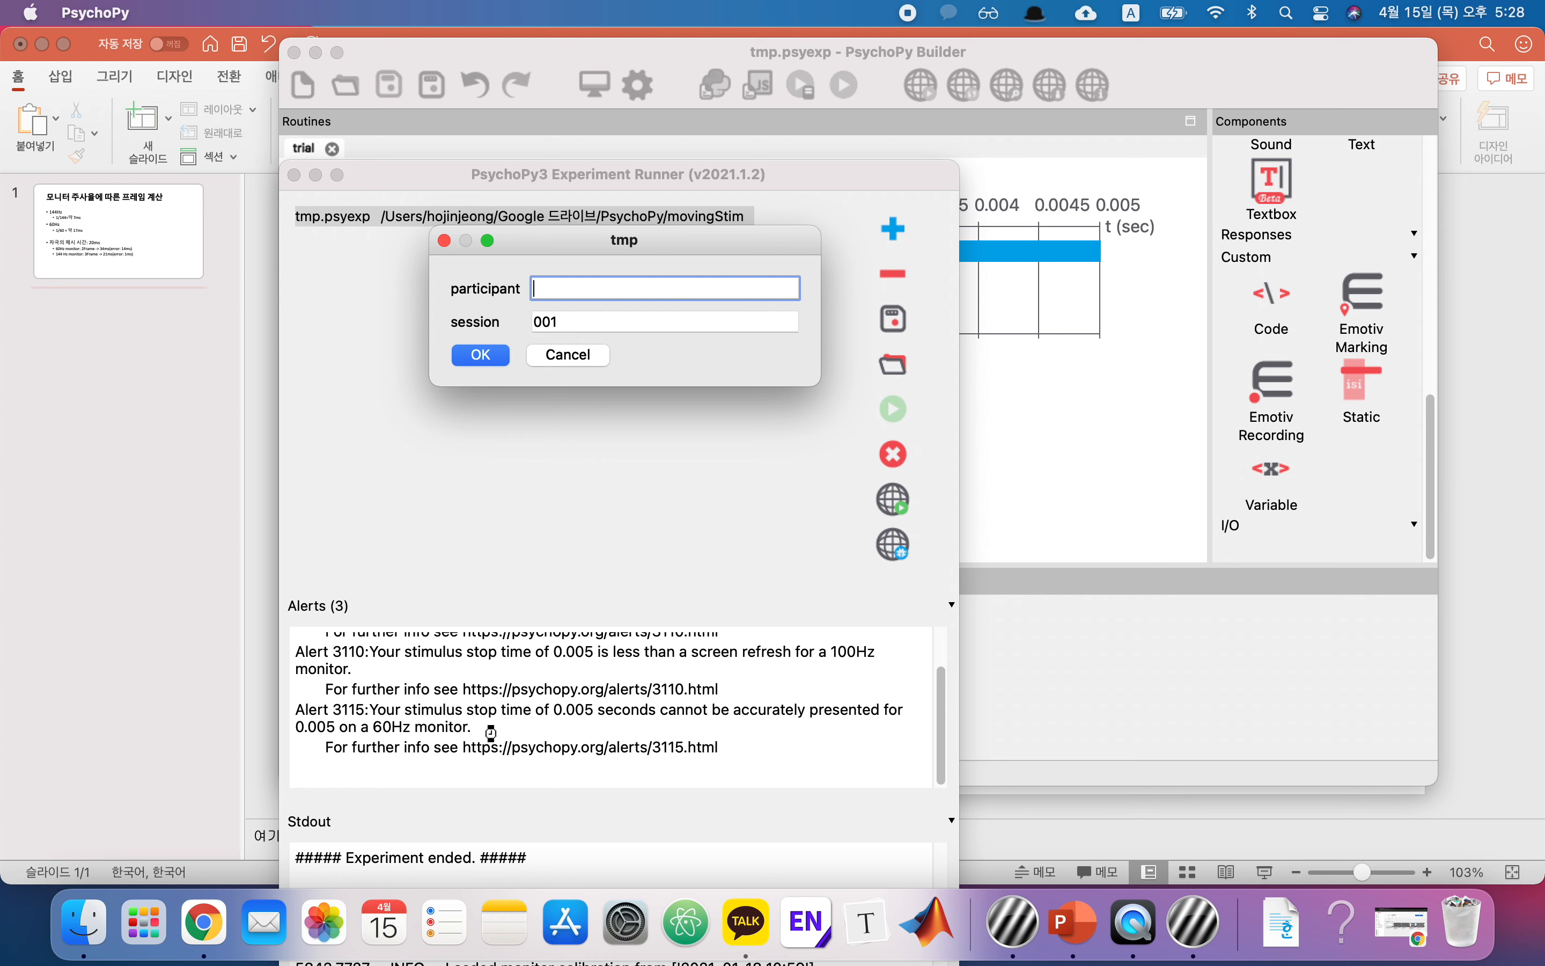
pyautogui.click(476, 353)
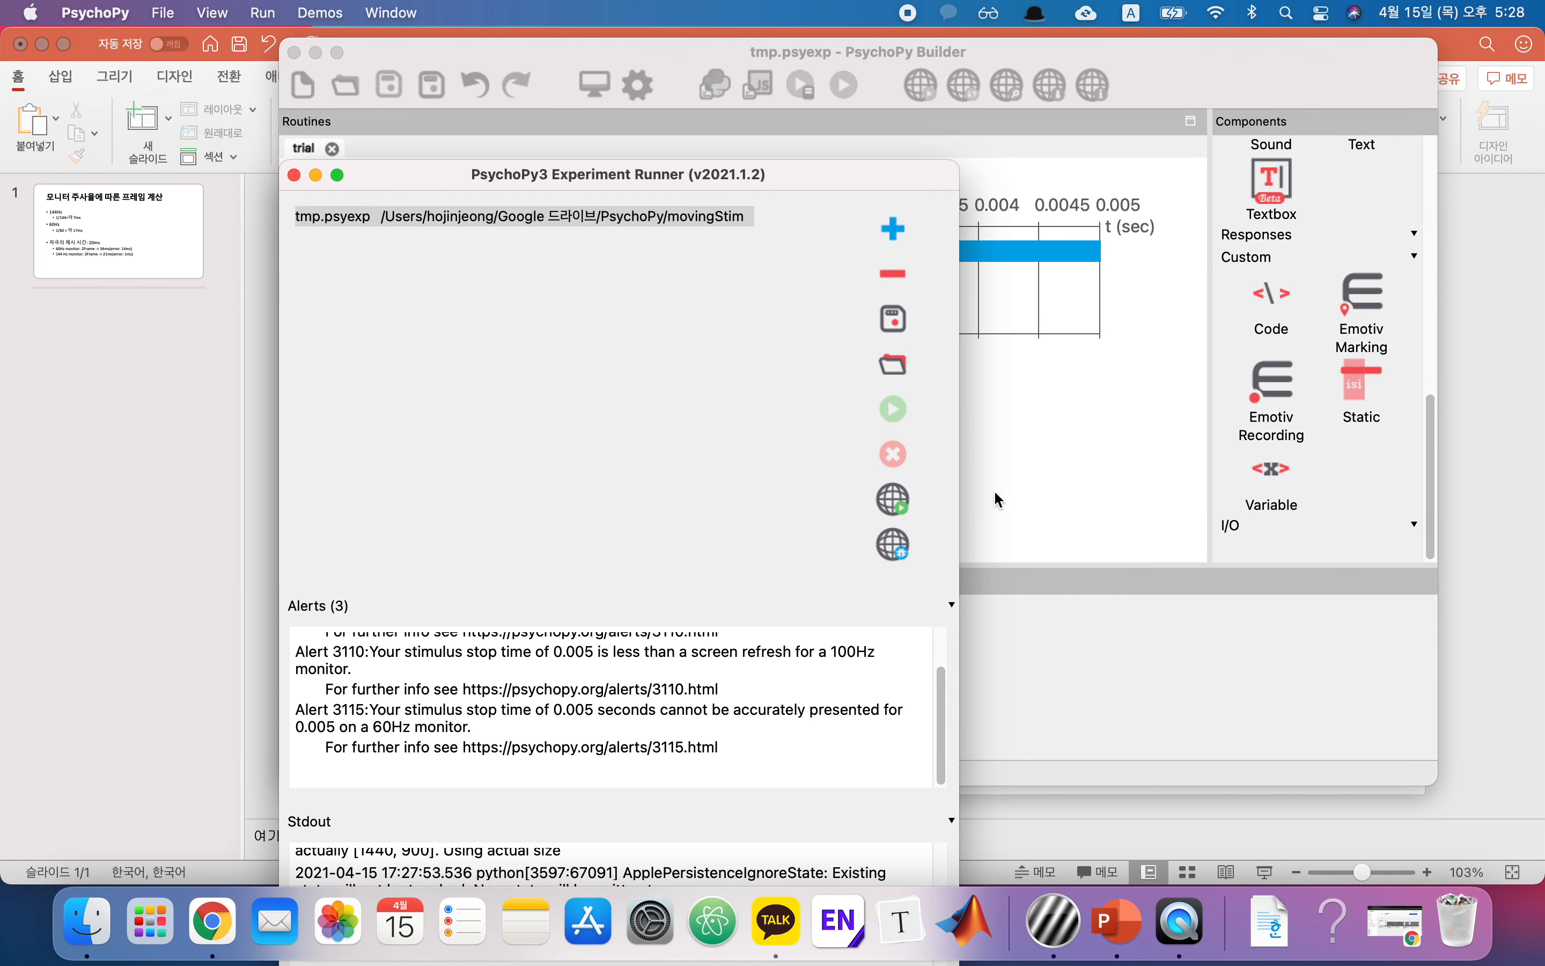
pyautogui.click(1014, 504)
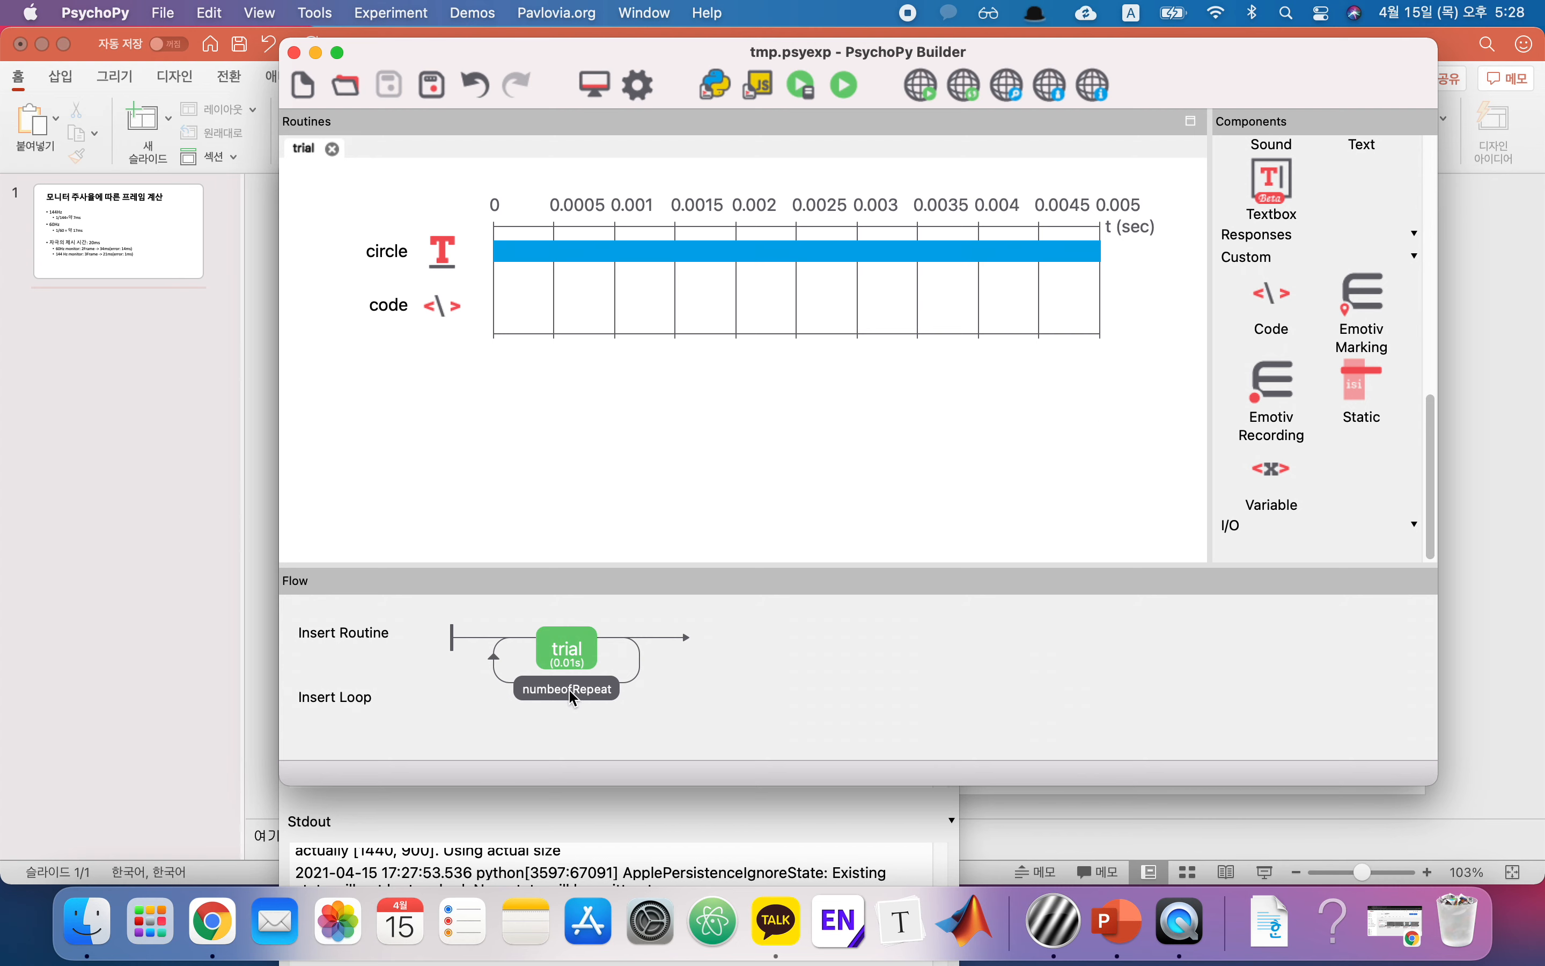
pyautogui.click(720, 832)
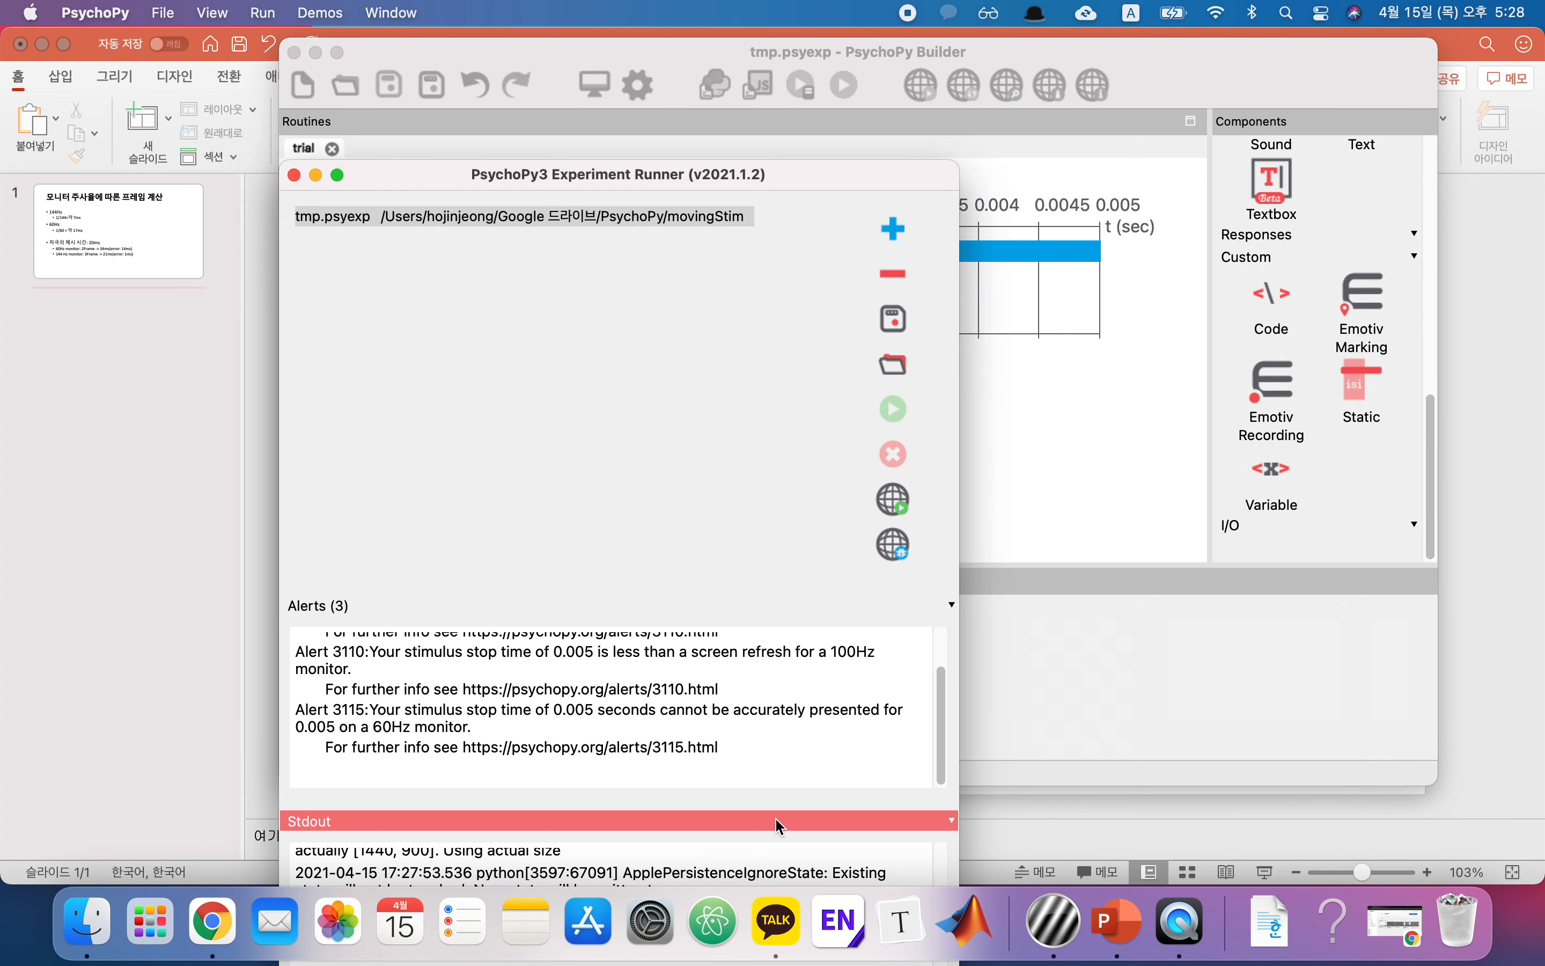
pyautogui.click(1092, 500)
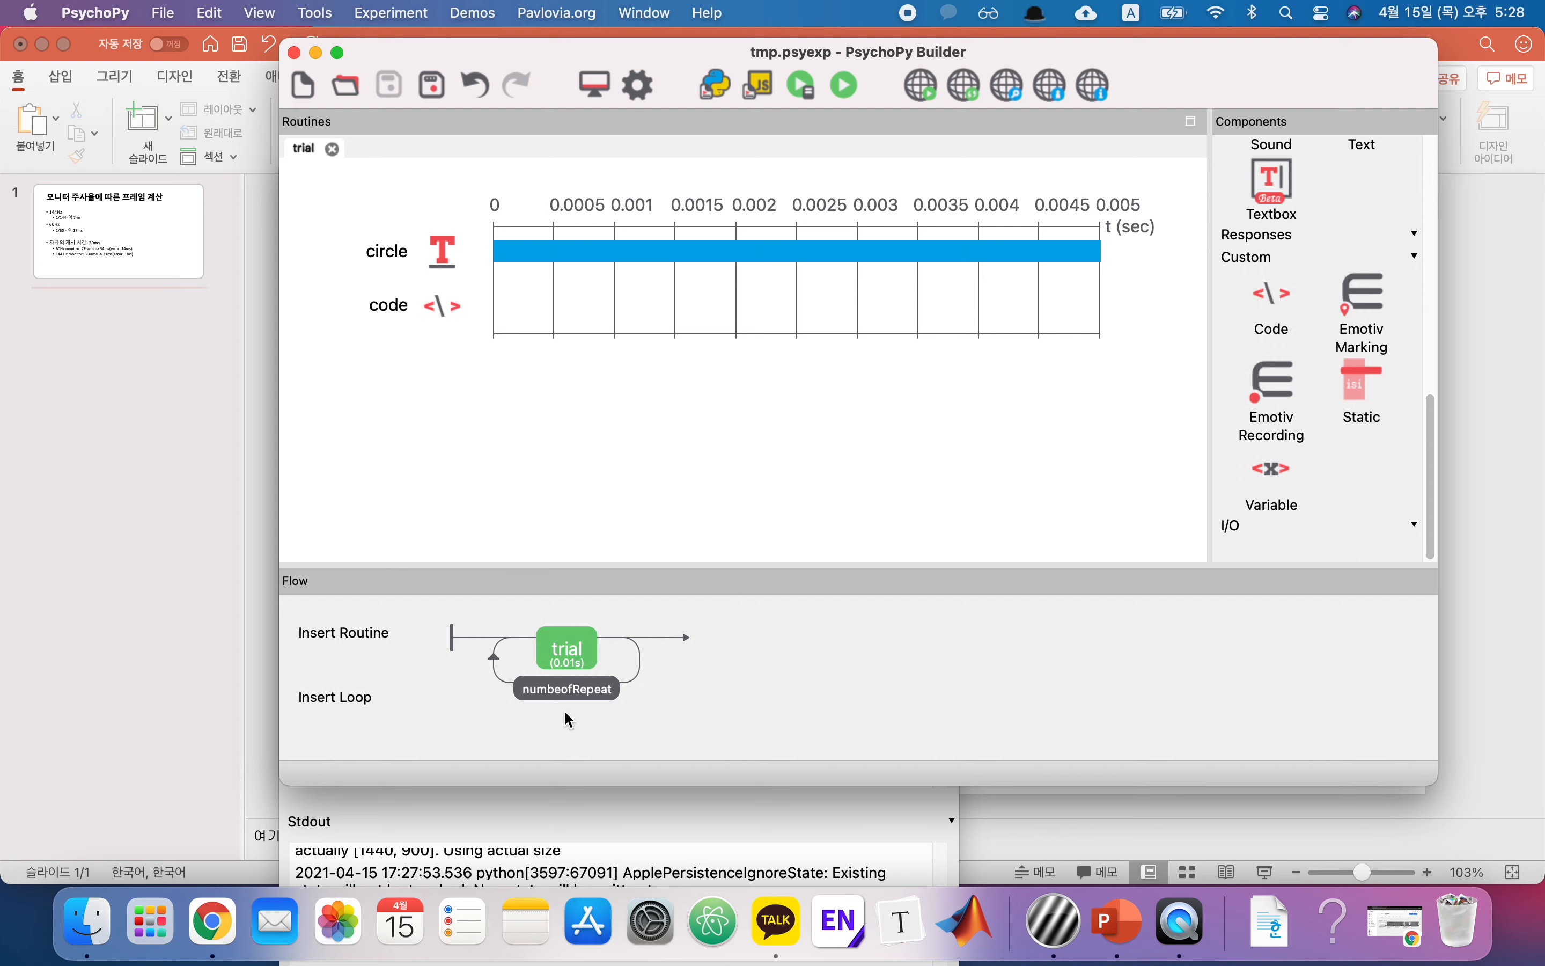
pyautogui.scroll(10, 1273, 431)
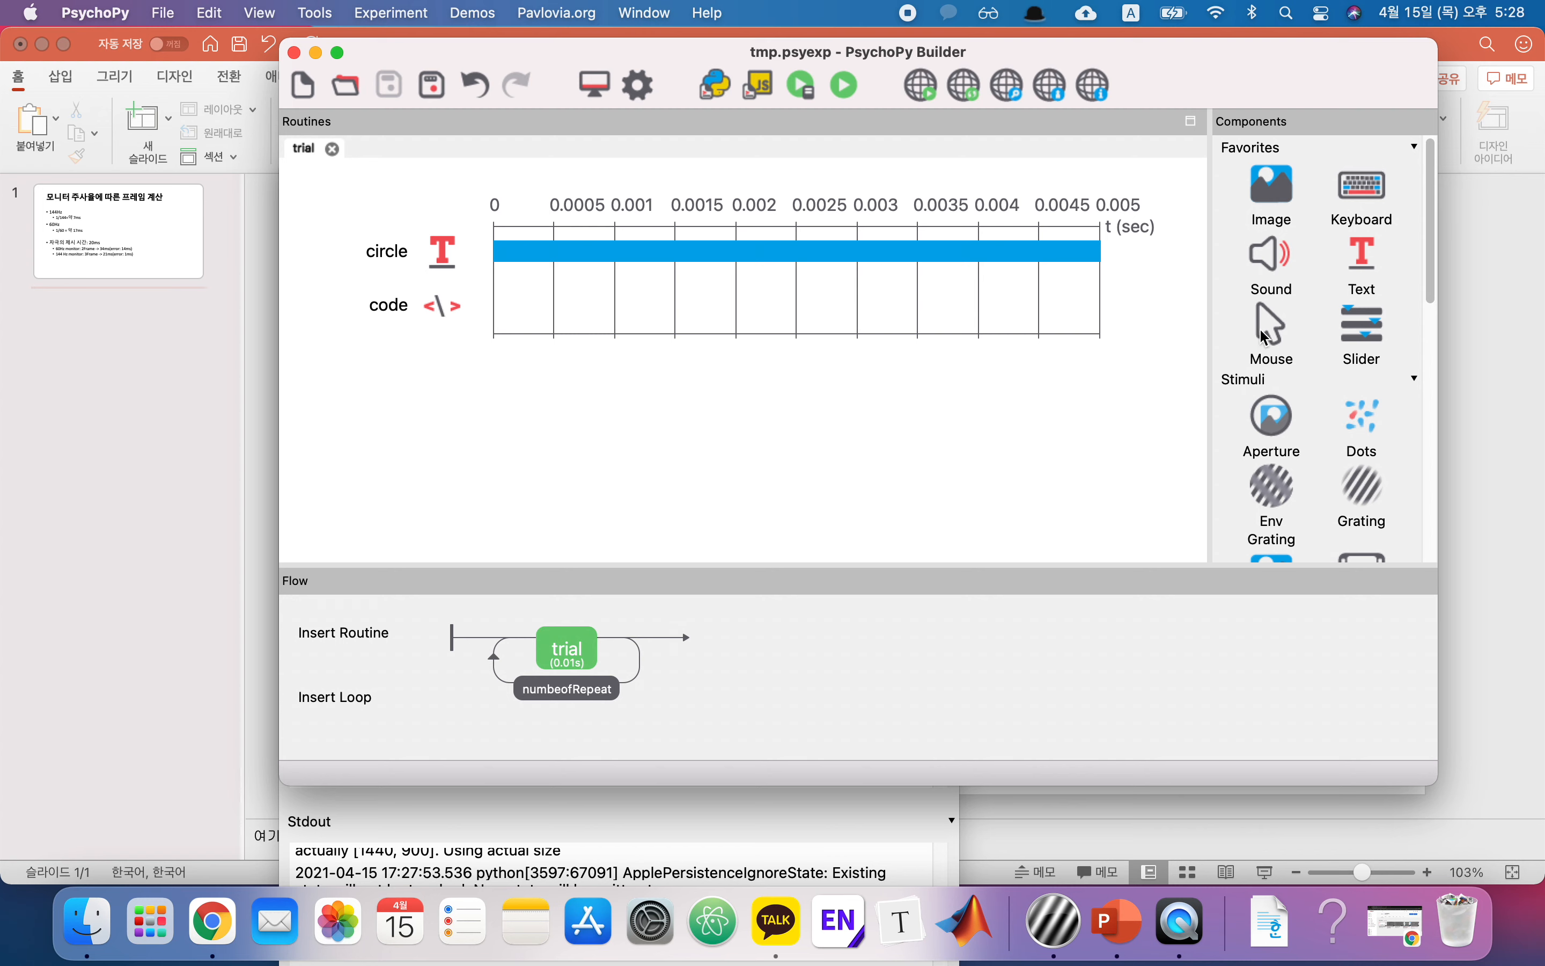
pyautogui.scroll(-10, 1266, 336)
pyautogui.scroll(5, 1266, 336)
pyautogui.scroll(5, 1260, 328)
pyautogui.scroll(-8, 1319, 342)
pyautogui.scroll(4, 1319, 342)
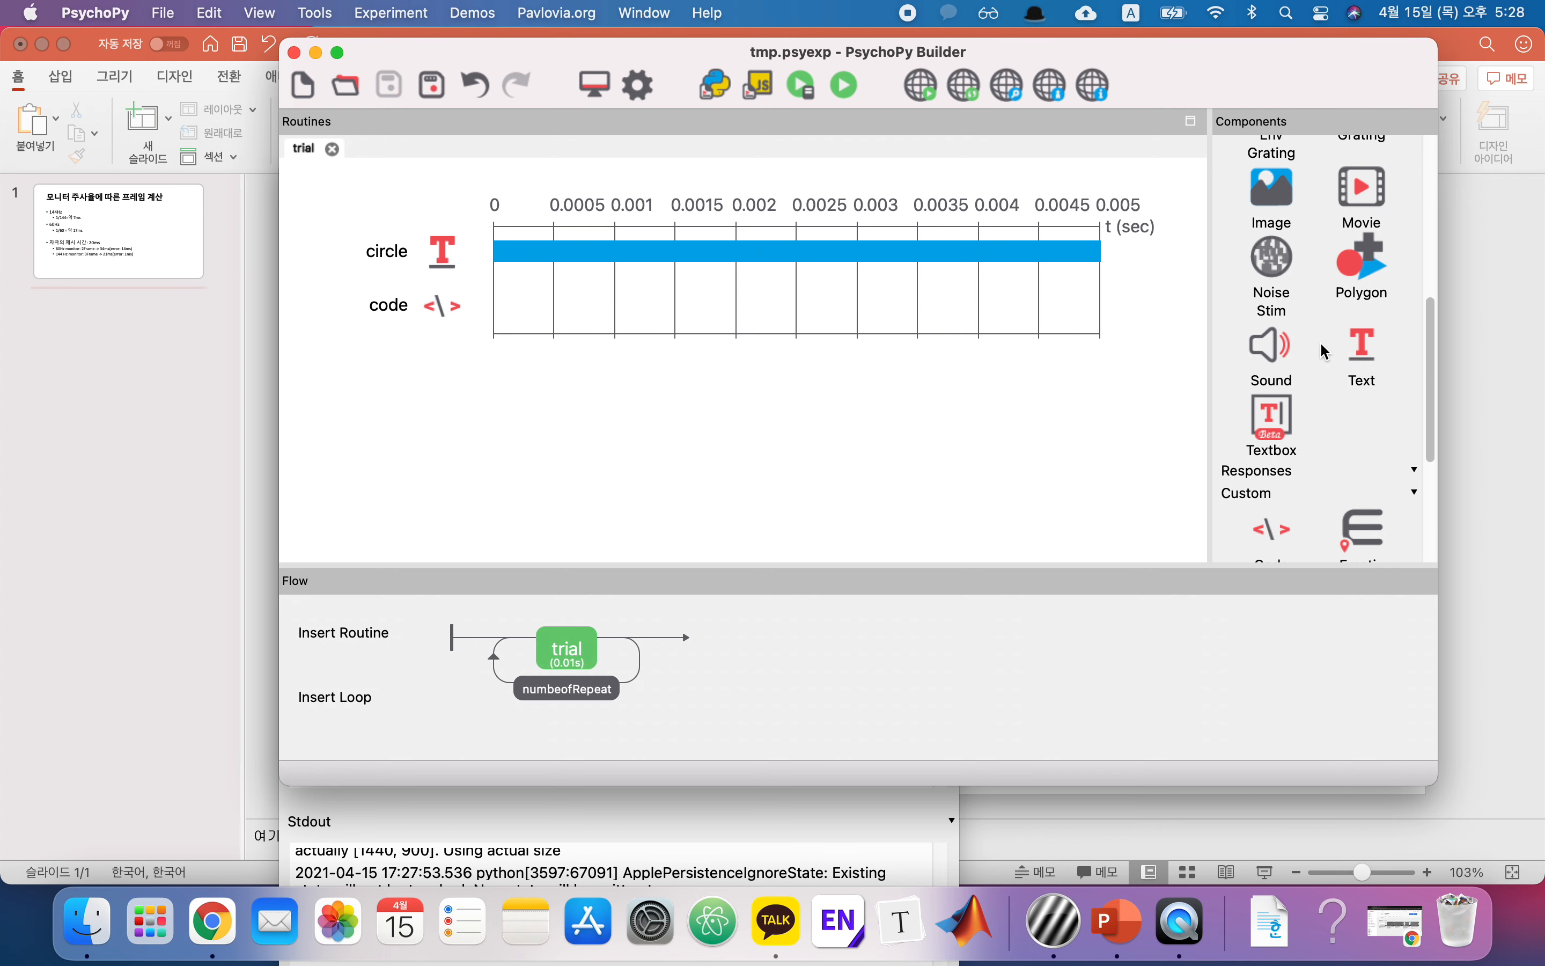
# Create a new routine named "response" and insert it in the flow after the numbeofRepeat loop.
pyautogui.click(348, 636)
pyautogui.click(329, 669)
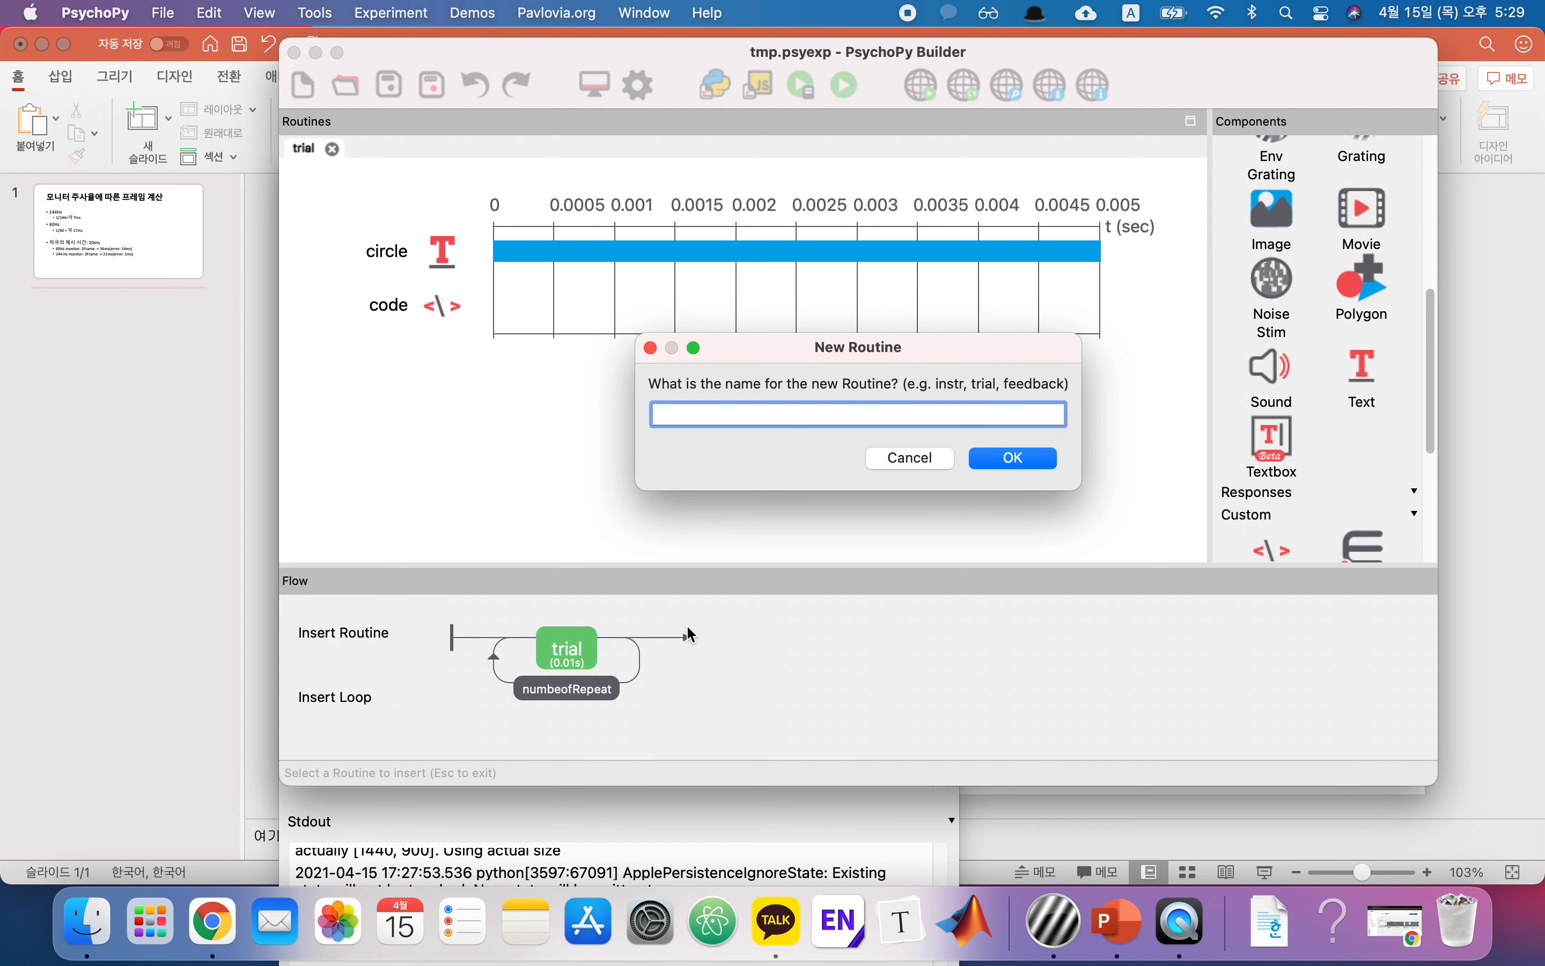
pyautogui.write('response')
pyautogui.click(1012, 458)
pyautogui.click(661, 638)
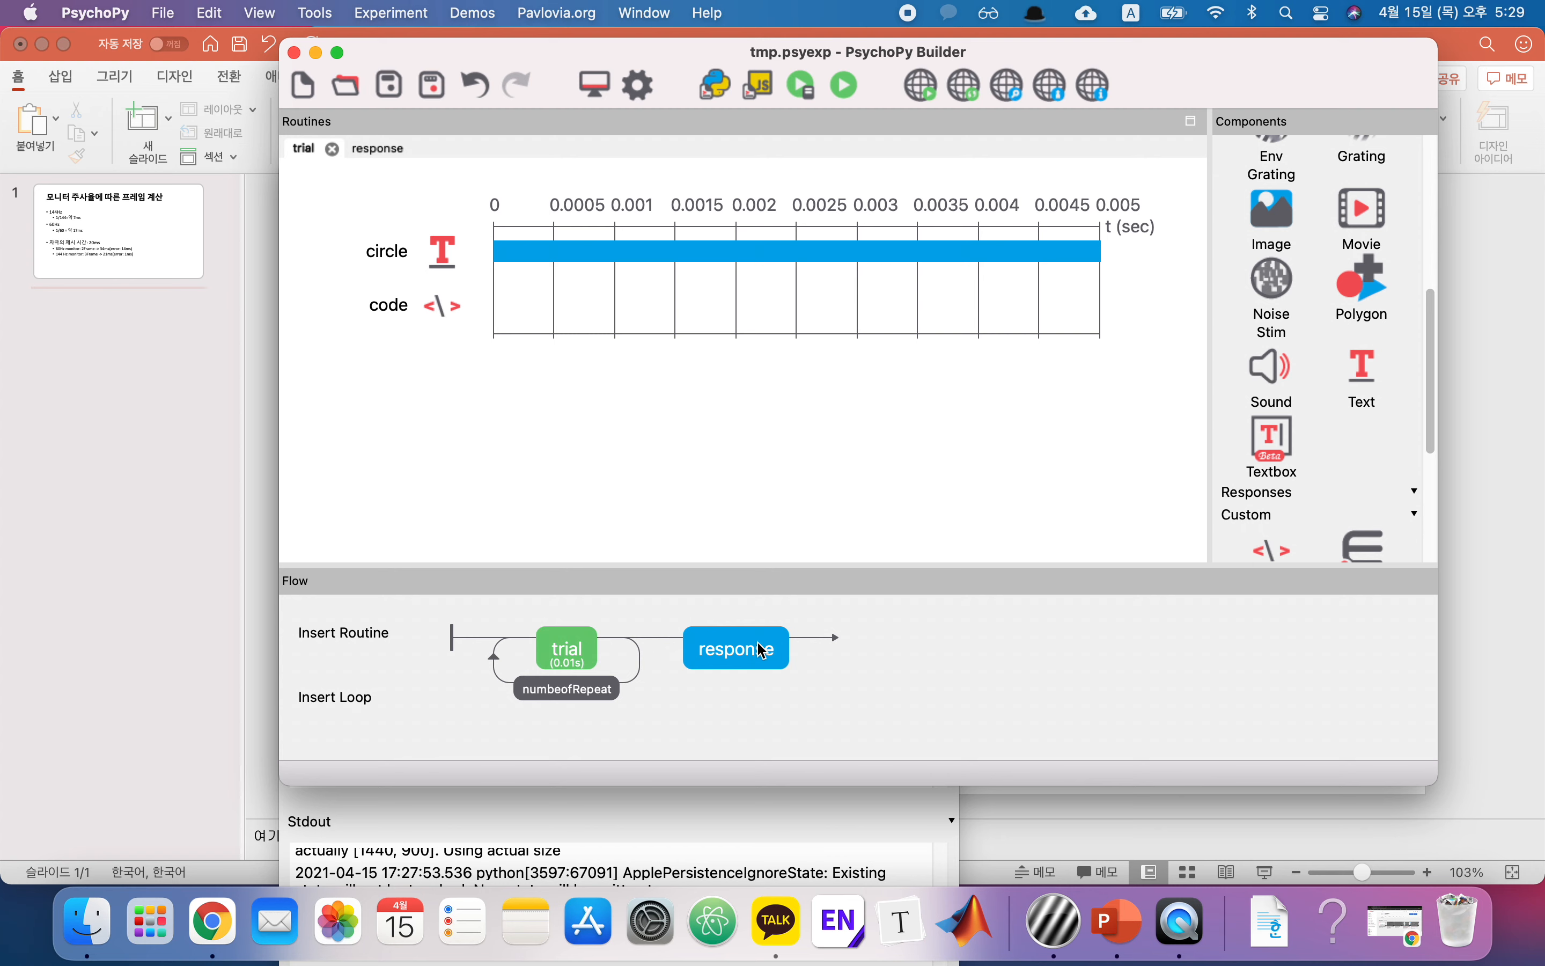
pyautogui.scroll(-5, 1273, 285)
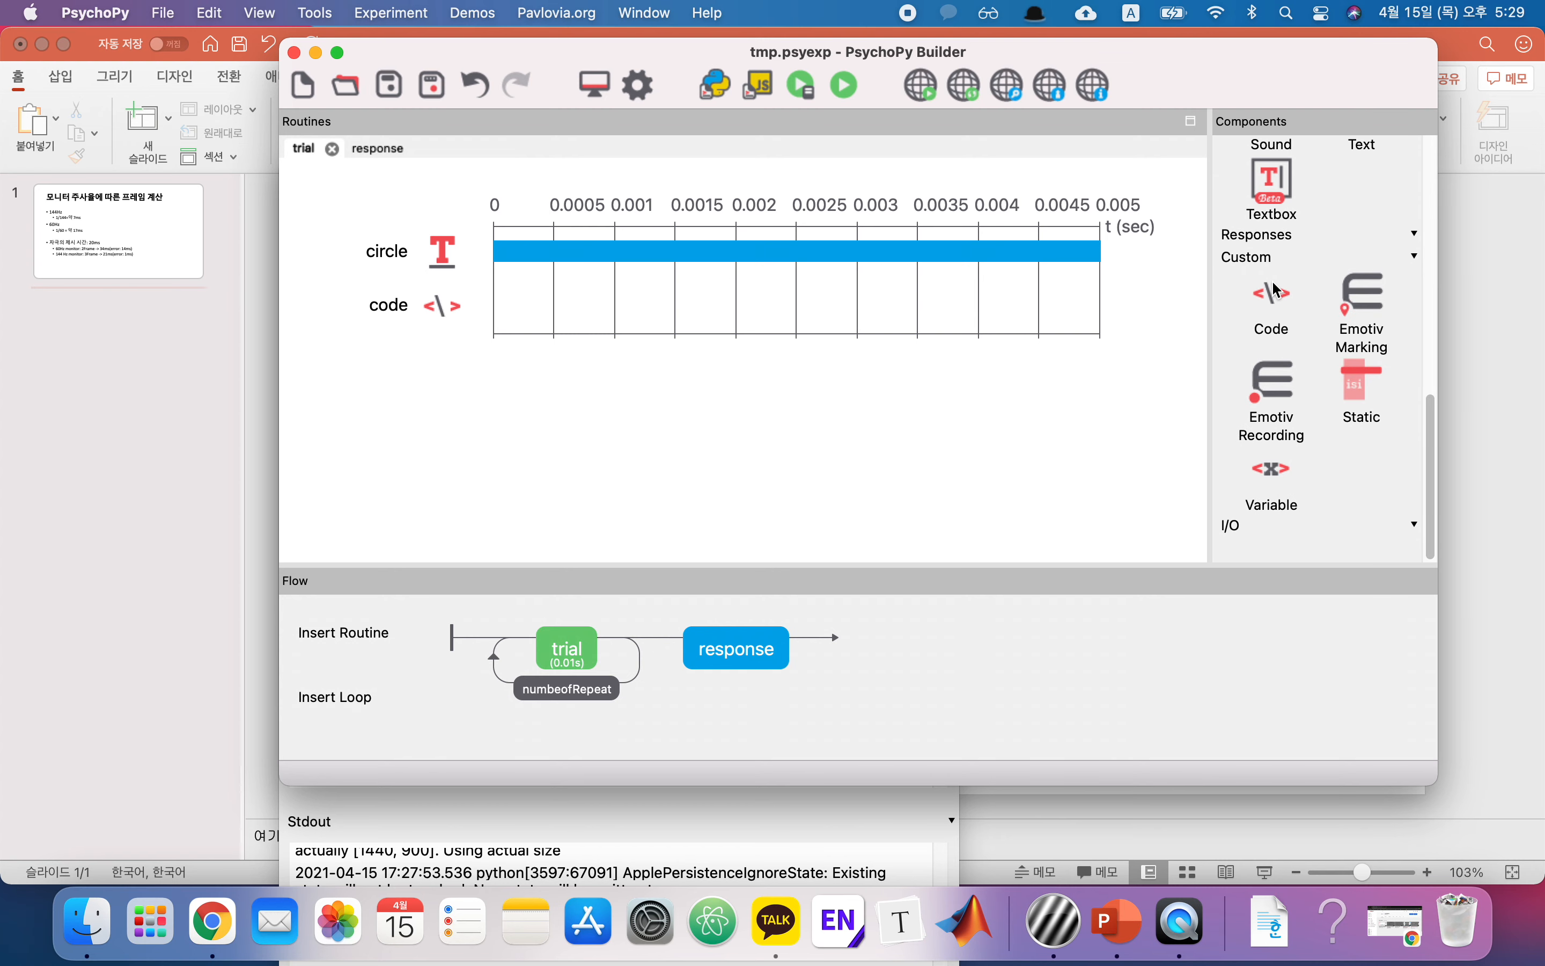
pyautogui.scroll(5, 1302, 310)
pyautogui.scroll(5, 1303, 312)
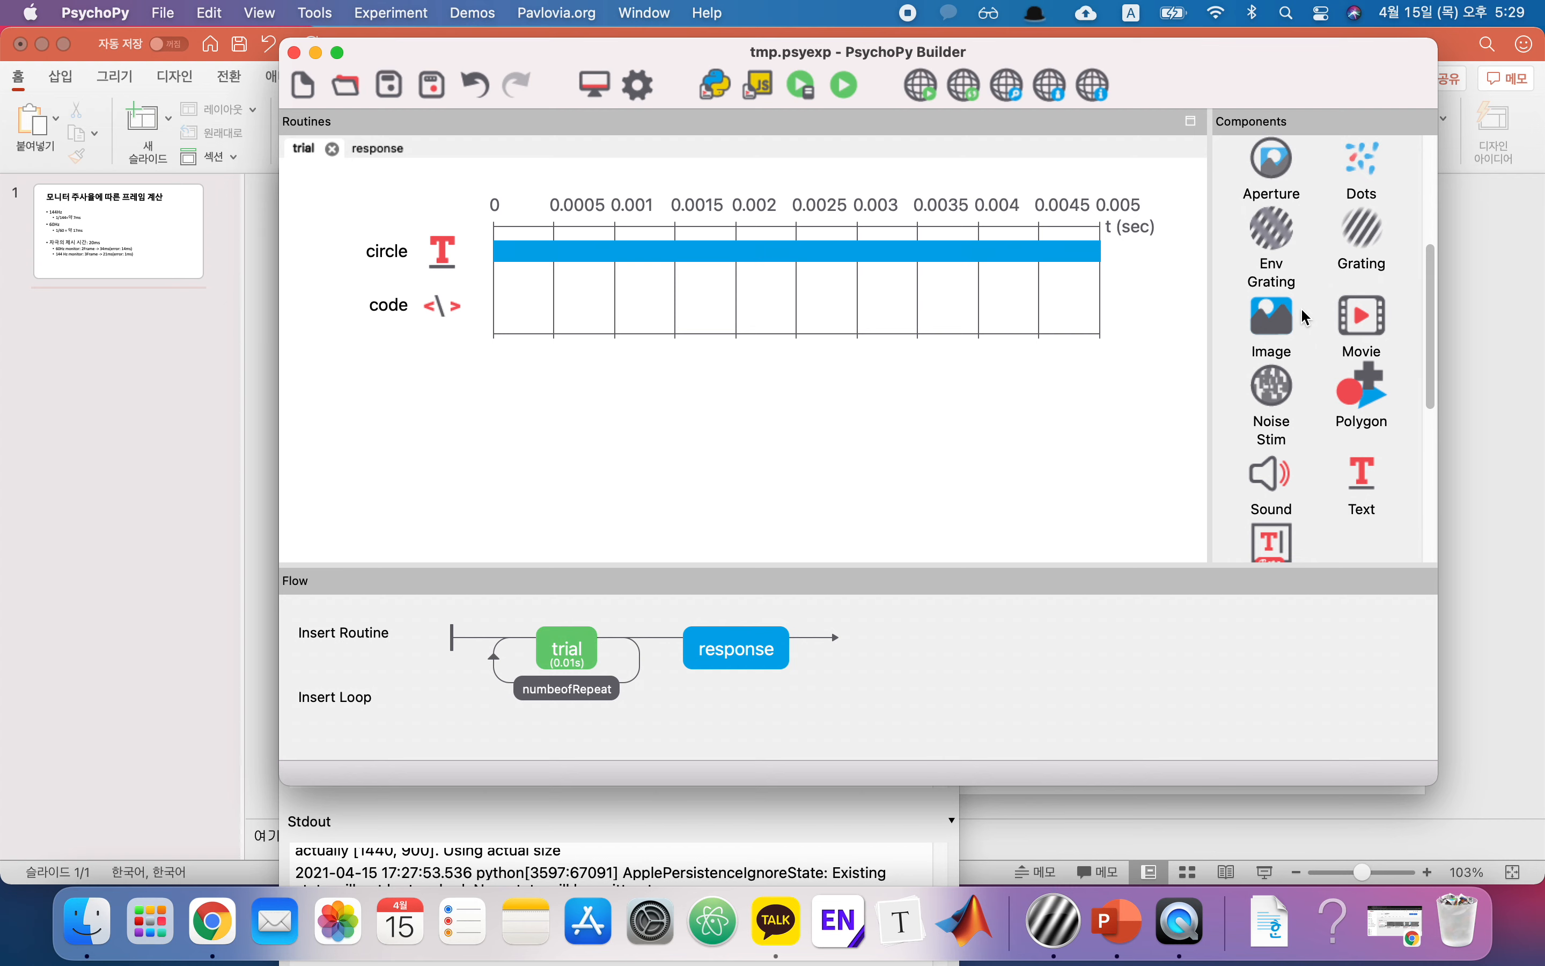
pyautogui.click(1260, 218)
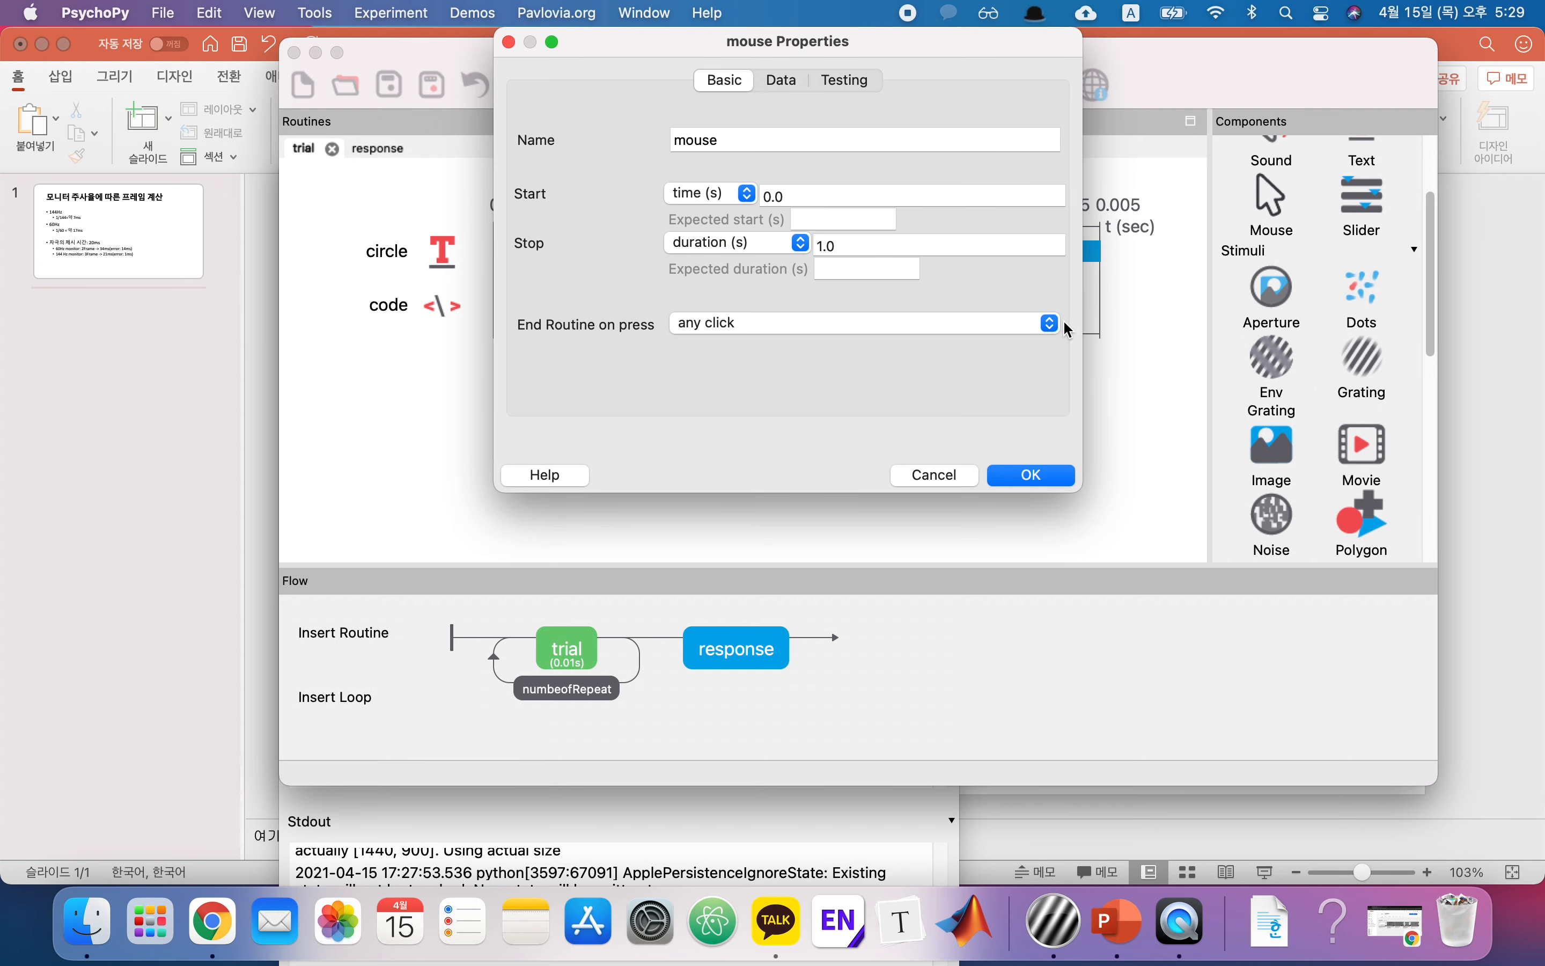
pyautogui.click(957, 473)
# Add a mouse component to the response routine with an empty stop duration, ending the routine on any click, and save the experiment.
pyautogui.click(761, 636)
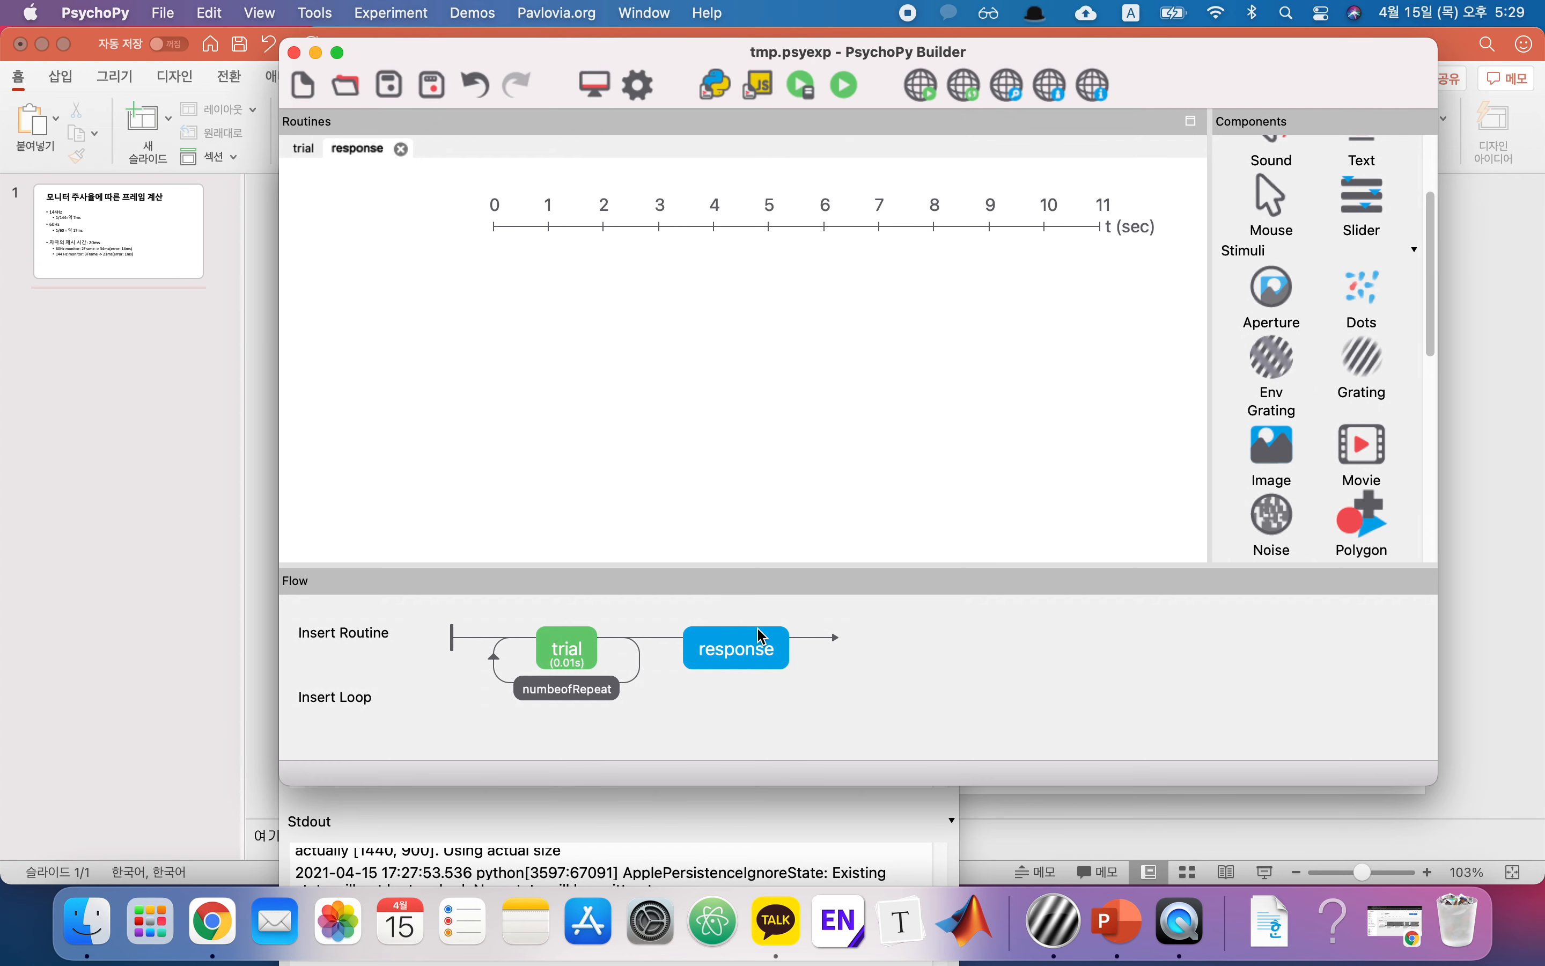
pyautogui.click(1265, 210)
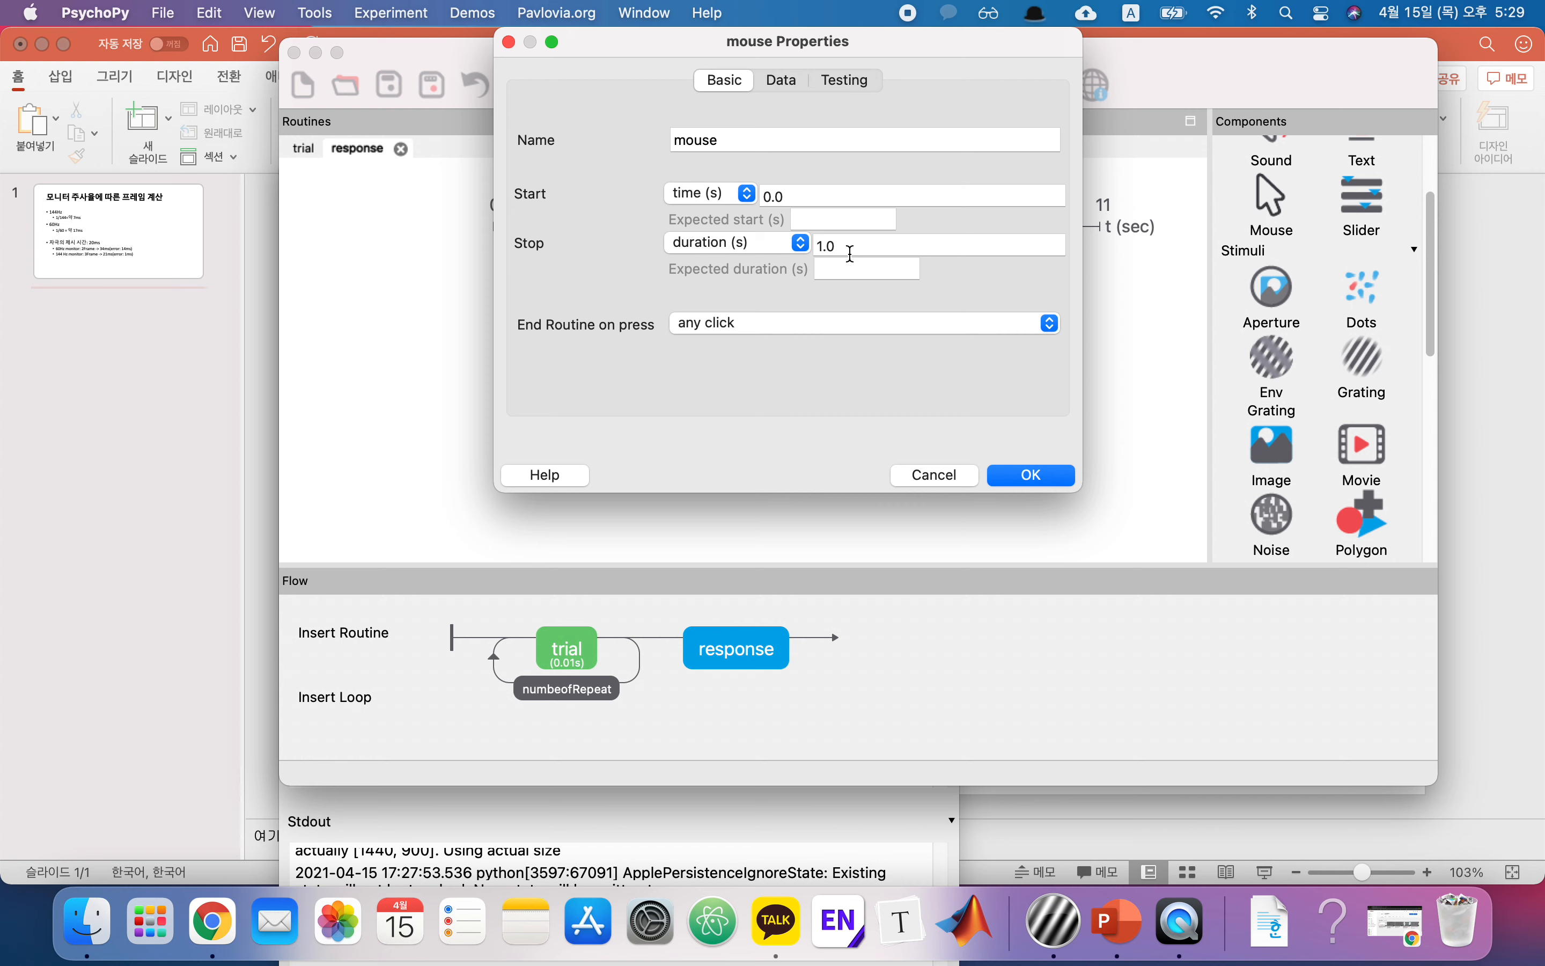
pyautogui.click(892, 251)
pyautogui.press('BackSpace')
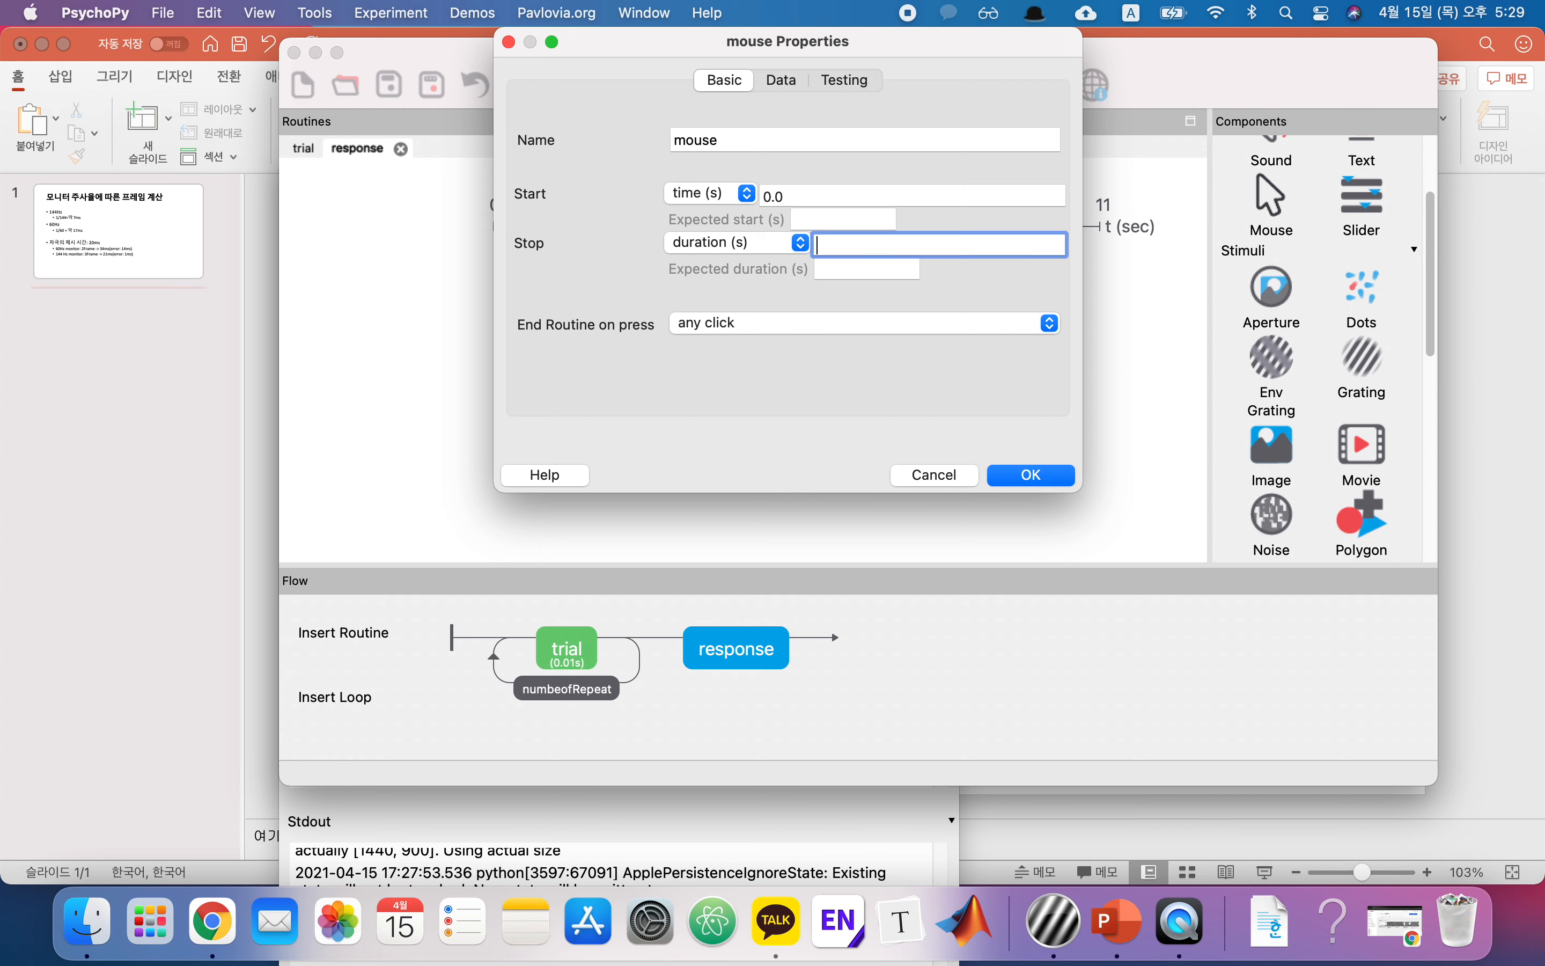
pyautogui.click(740, 324)
pyautogui.click(779, 78)
pyautogui.click(784, 80)
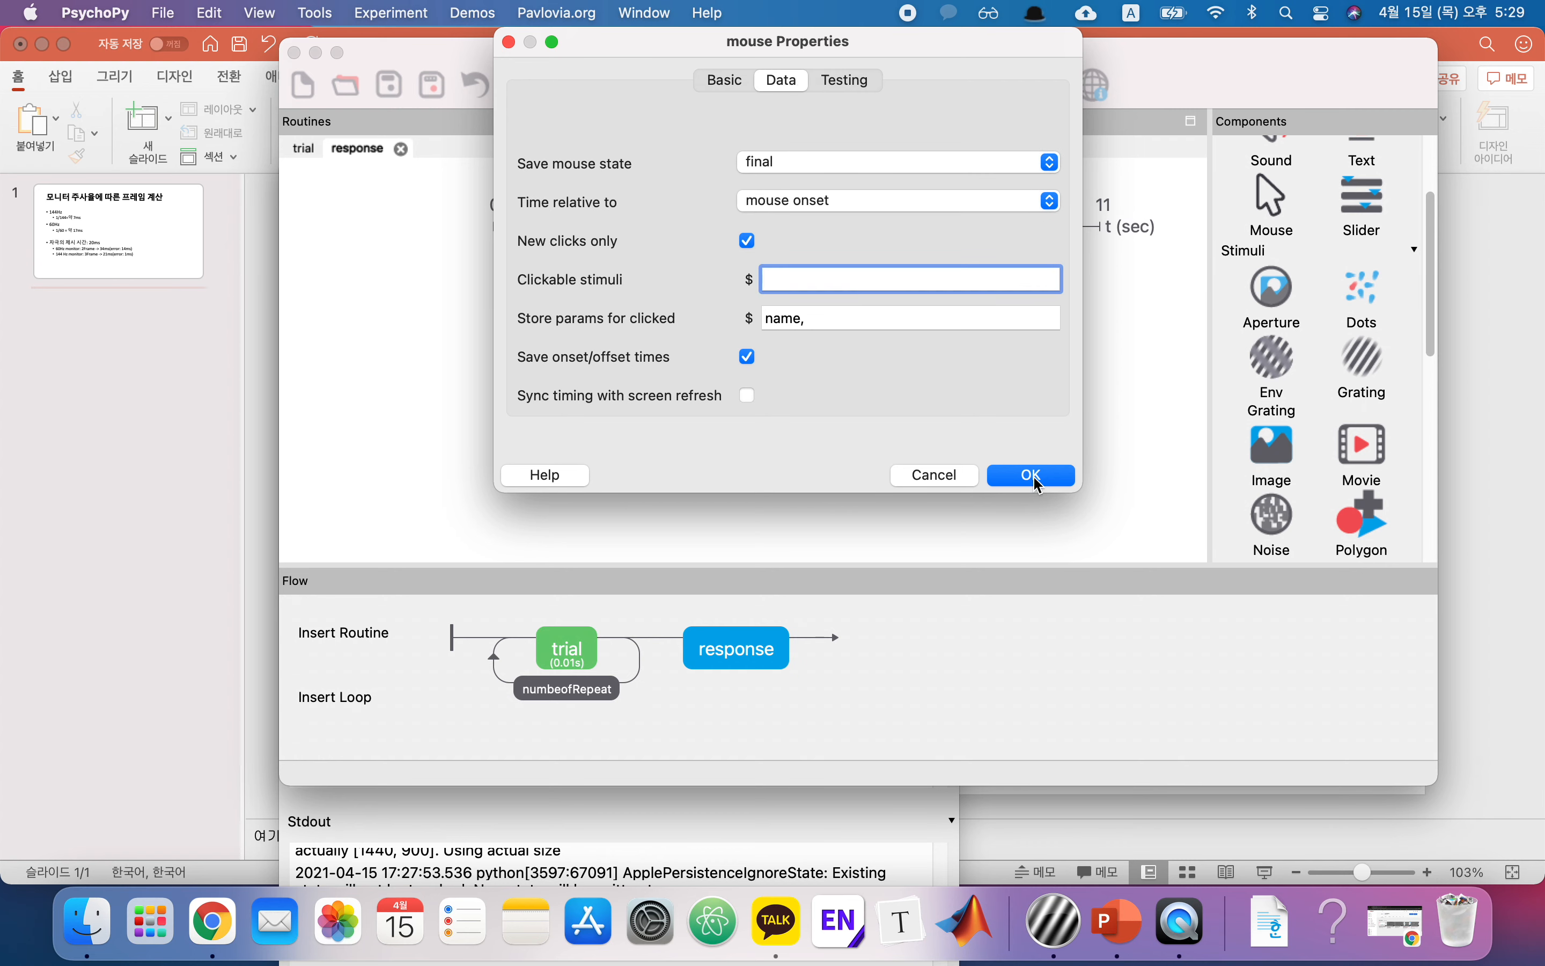
pyautogui.click(1050, 490)
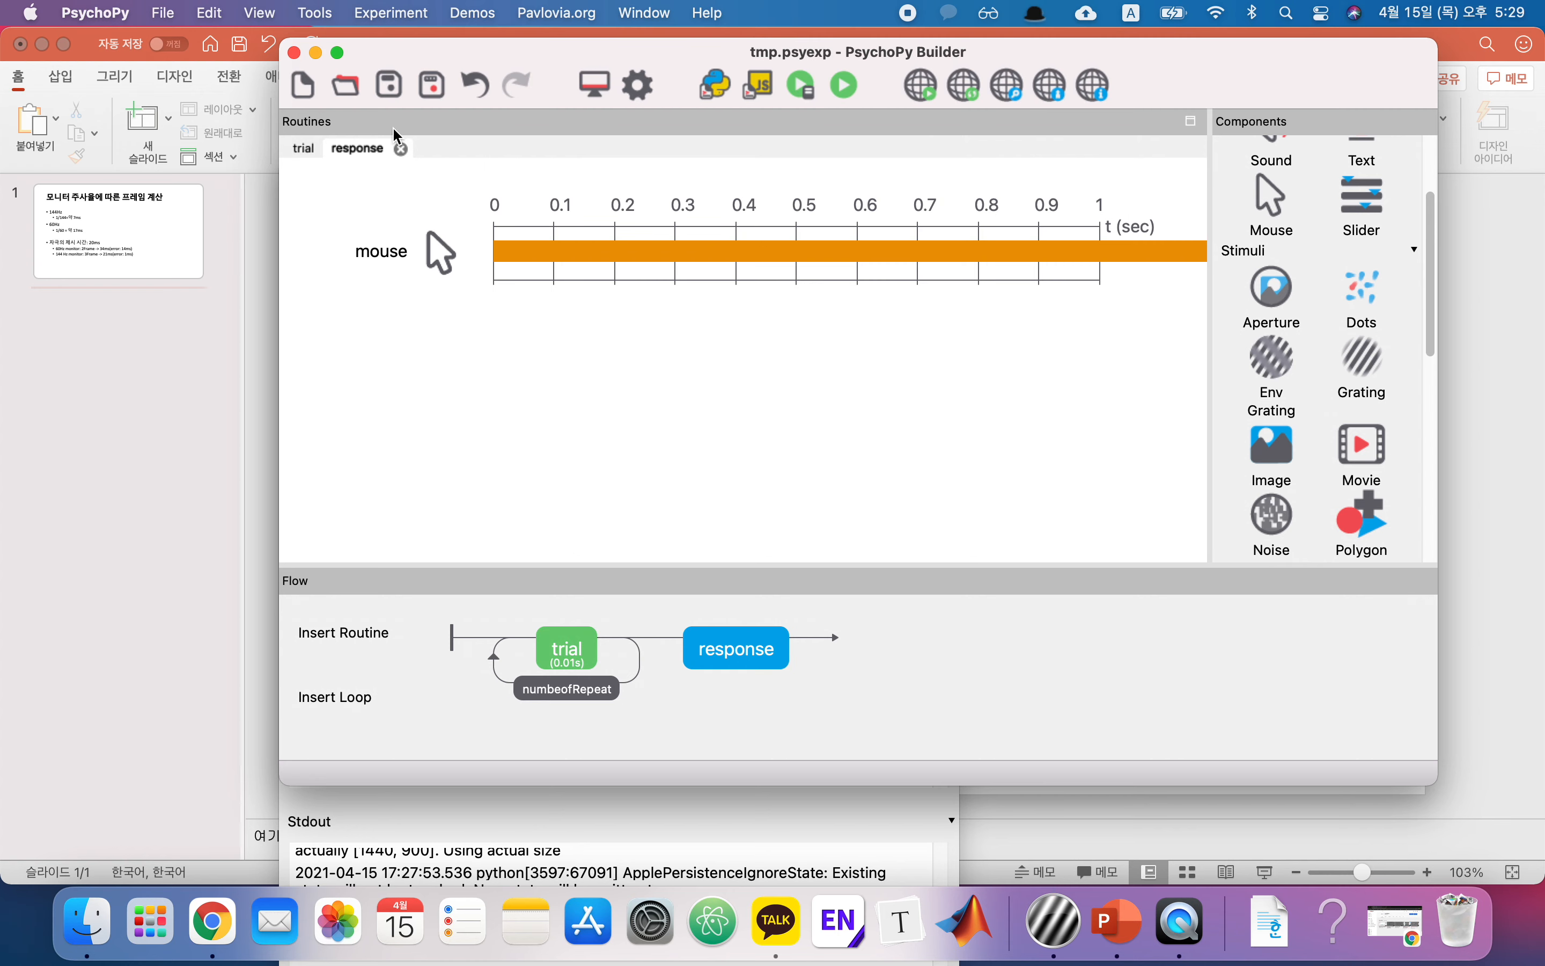
pyautogui.click(396, 91)
# Set the stop duration of the circle text component in the trial routine to 0.017 s.
pyautogui.click(553, 642)
pyautogui.click(383, 250)
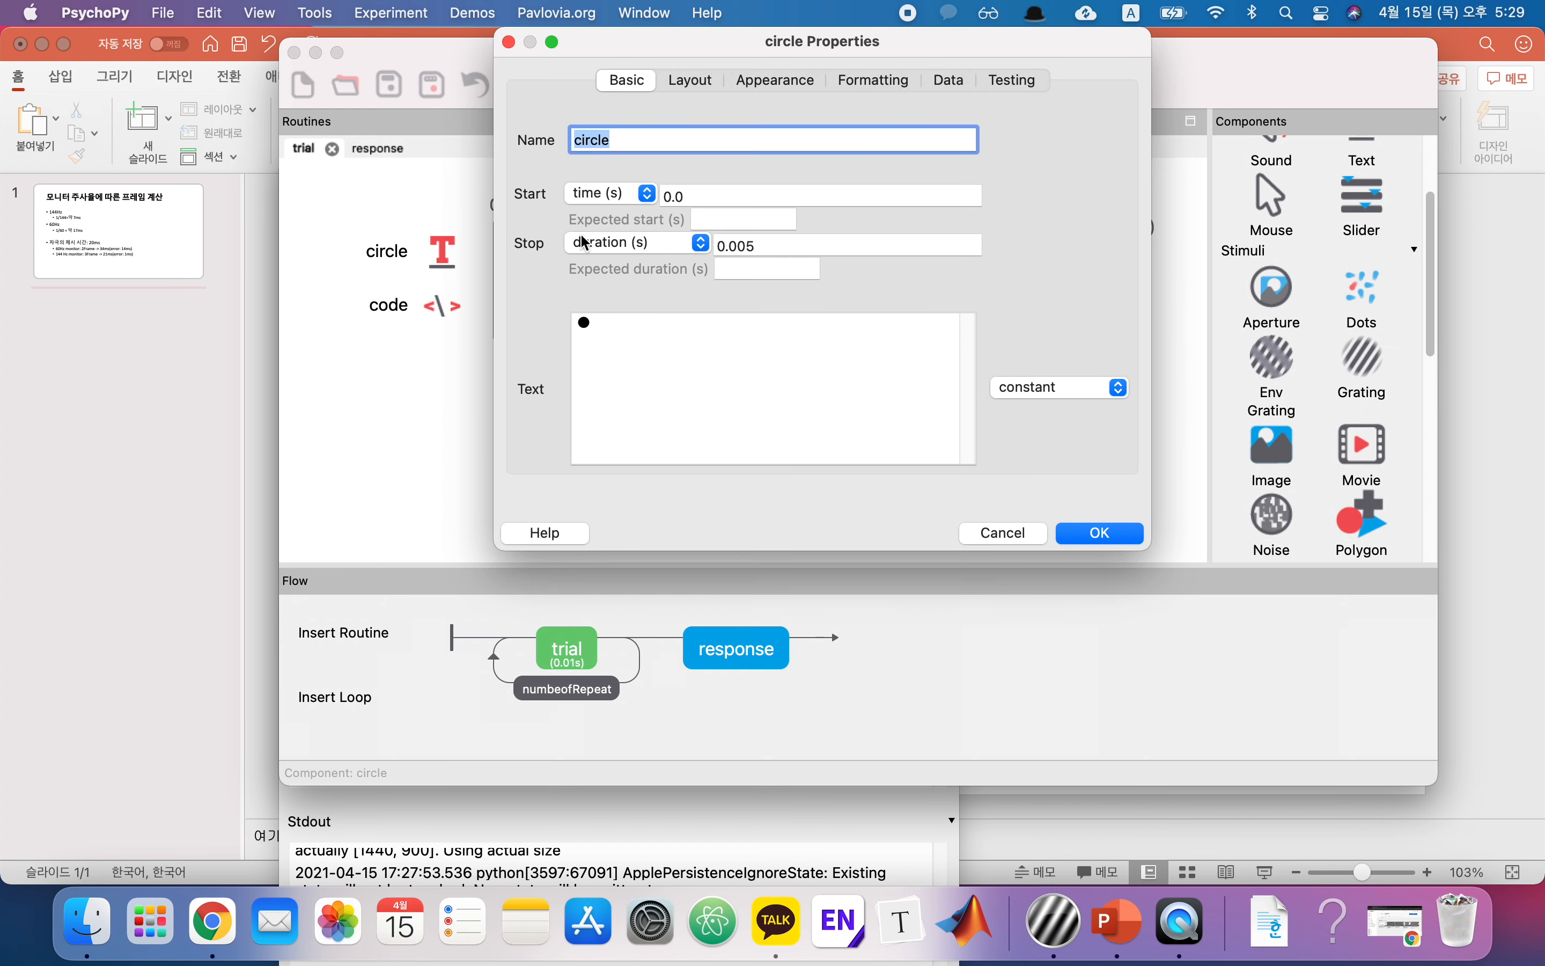
pyautogui.click(803, 240)
pyautogui.press('BackSpace')
pyautogui.press('BackSpace')
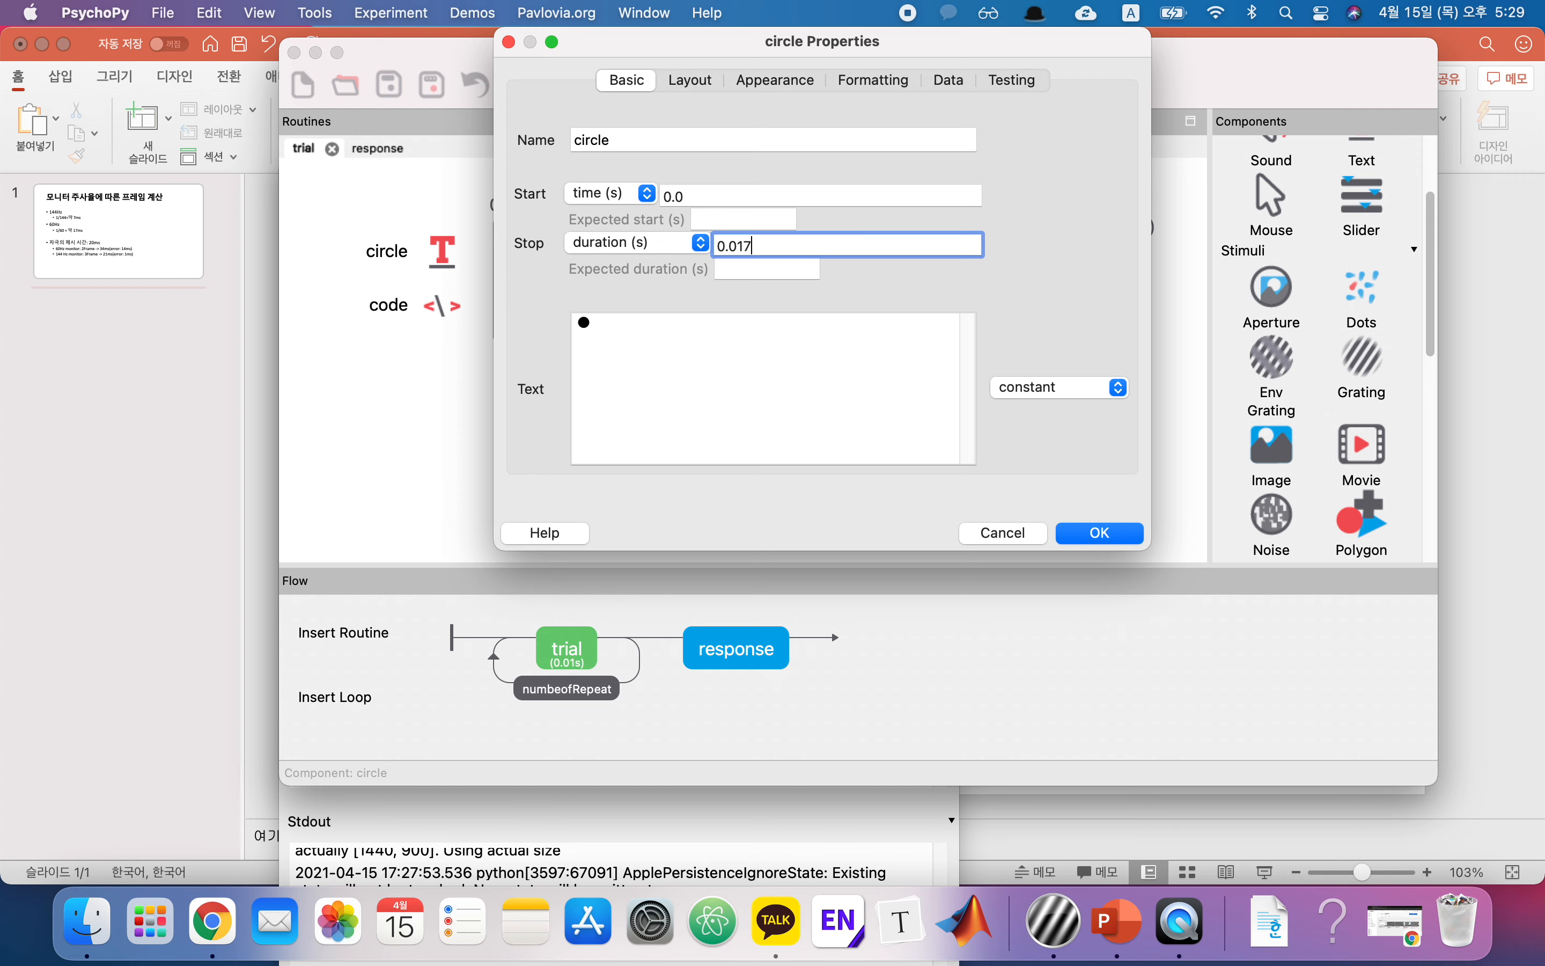
pyautogui.click(1101, 536)
# Run the experiment with the new mouse response routine, accepting the session dialog.
pyautogui.click(752, 648)
pyautogui.click(836, 79)
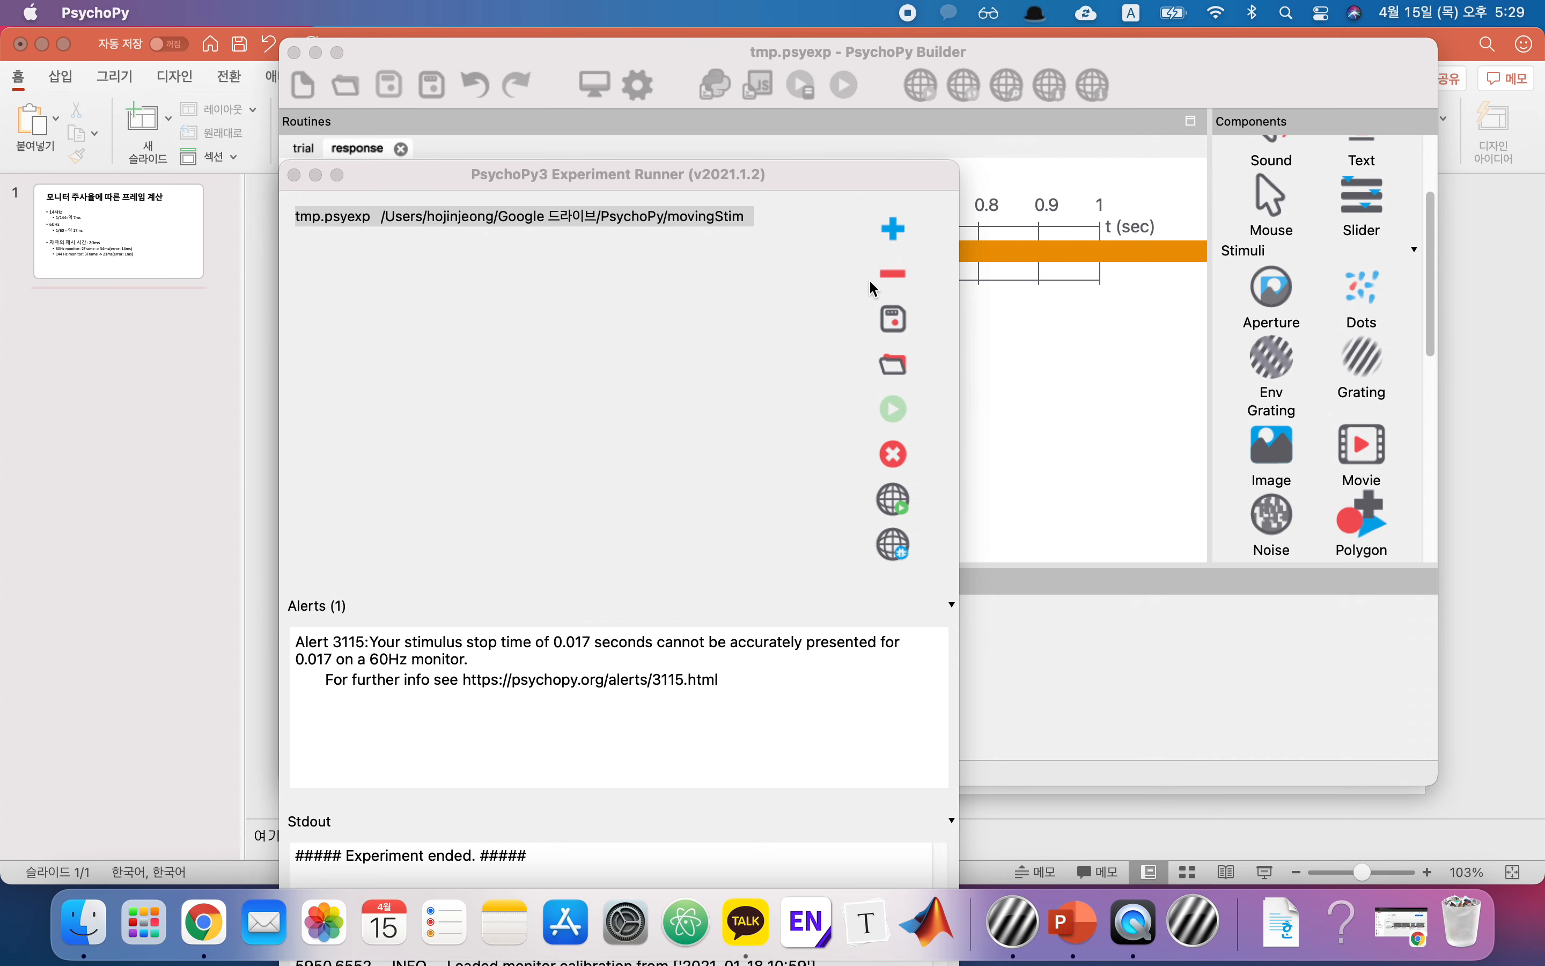
pyautogui.press('Return')
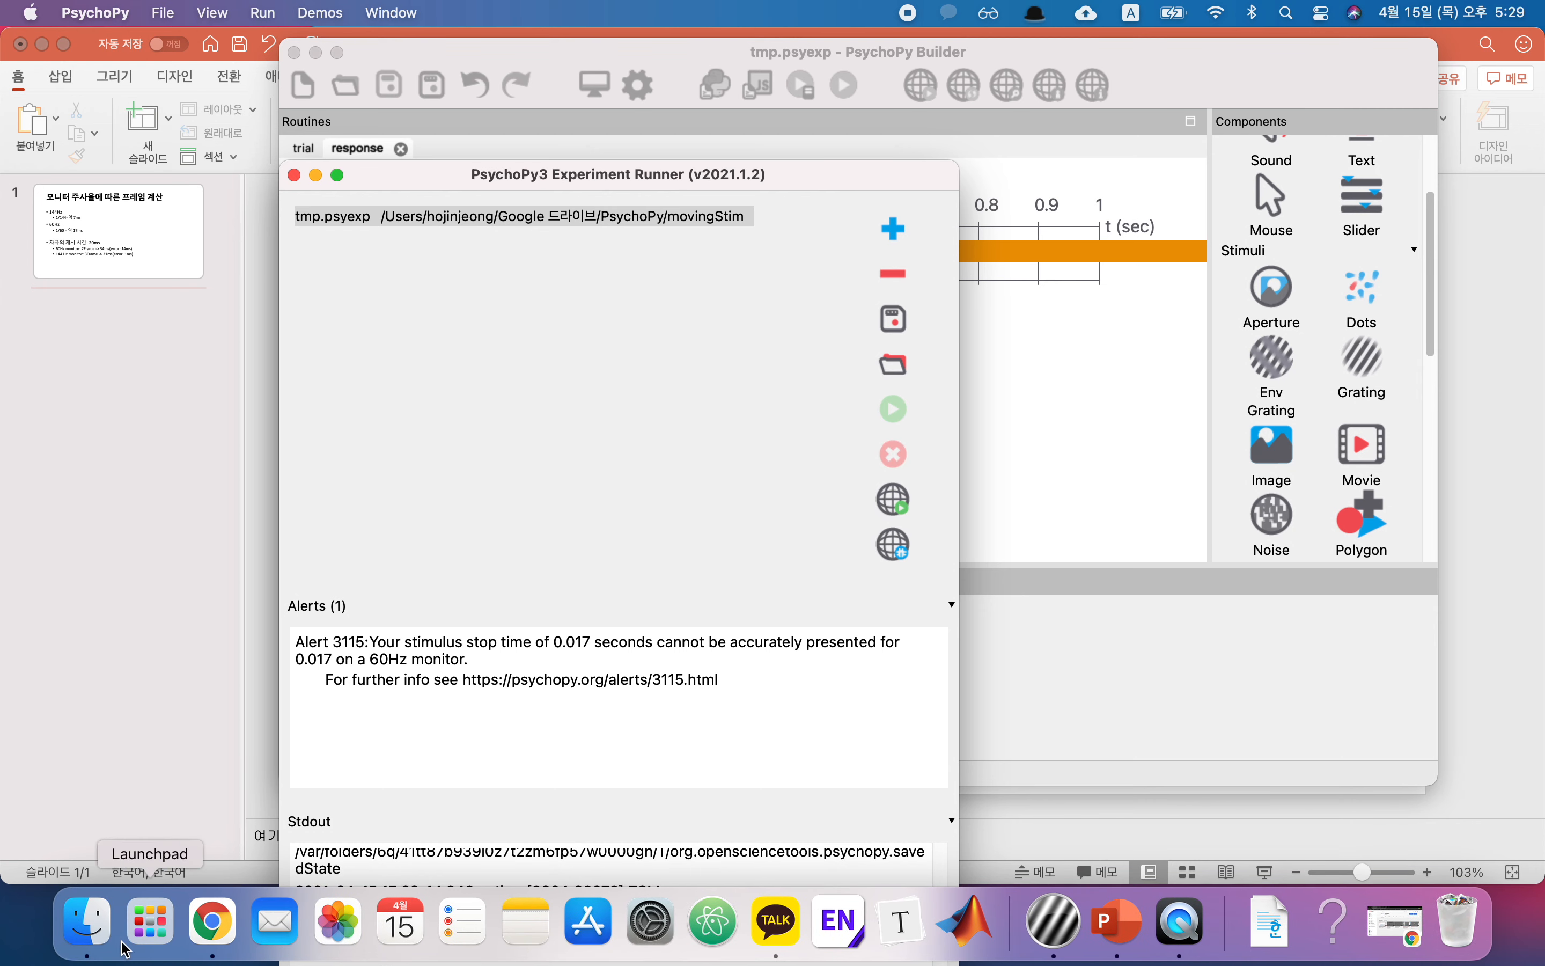
# Switch to Finder and open _tmp_2021_Apr_15_1729.csv from the PsychoPy/movingStim/data folder on Google Drive.
pyautogui.click(97, 938)
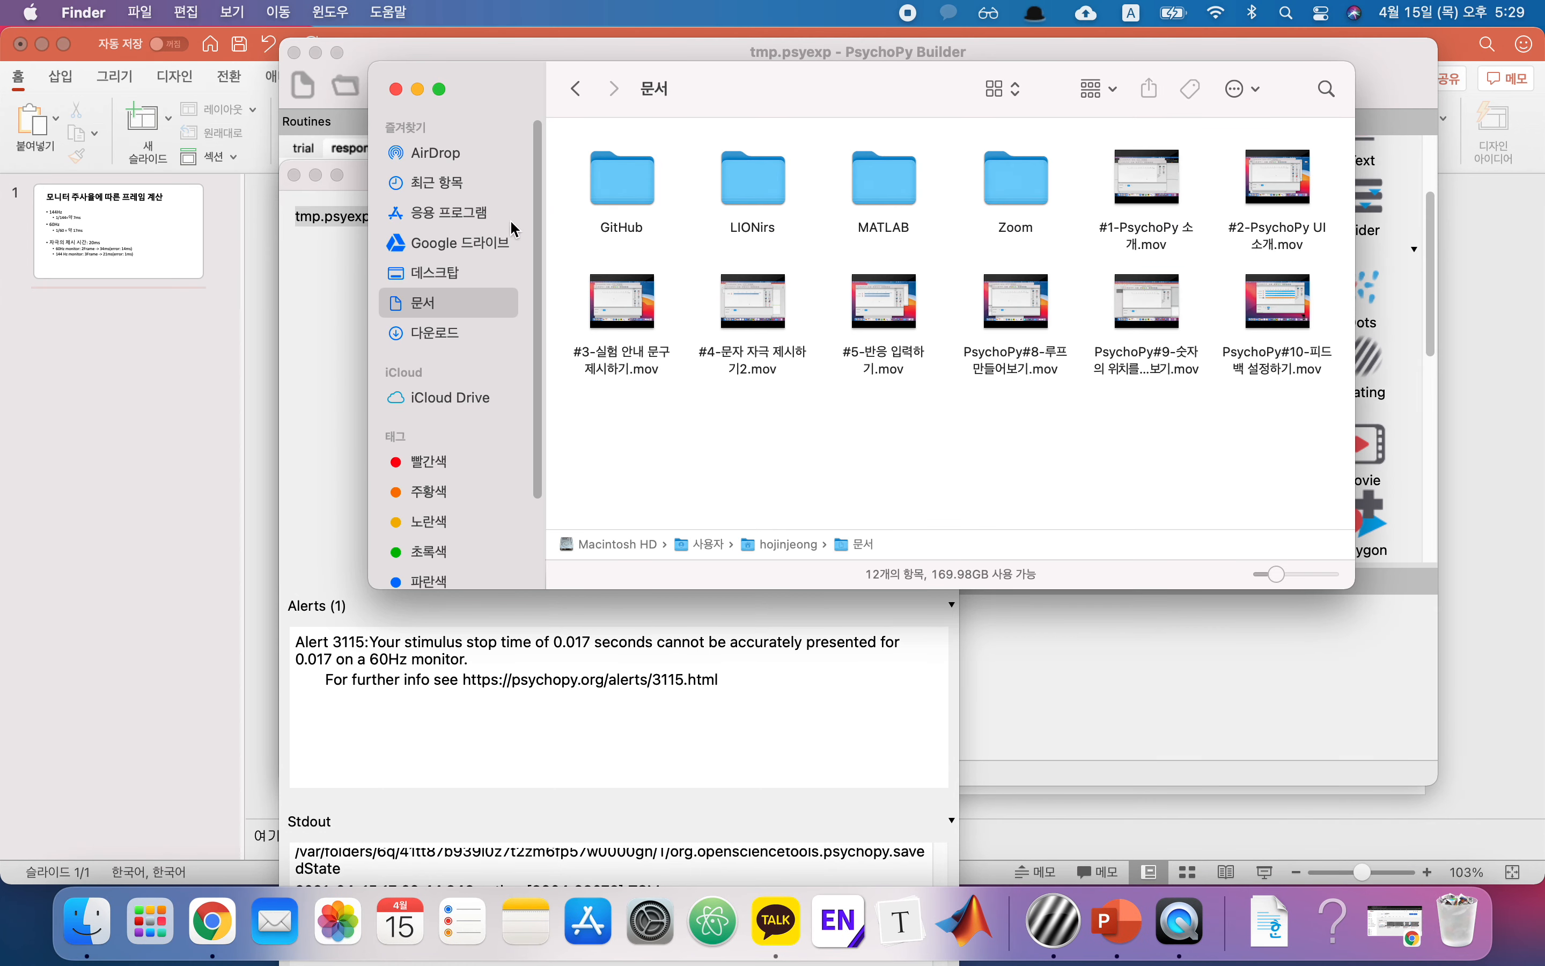
pyautogui.click(457, 244)
pyautogui.click(638, 252)
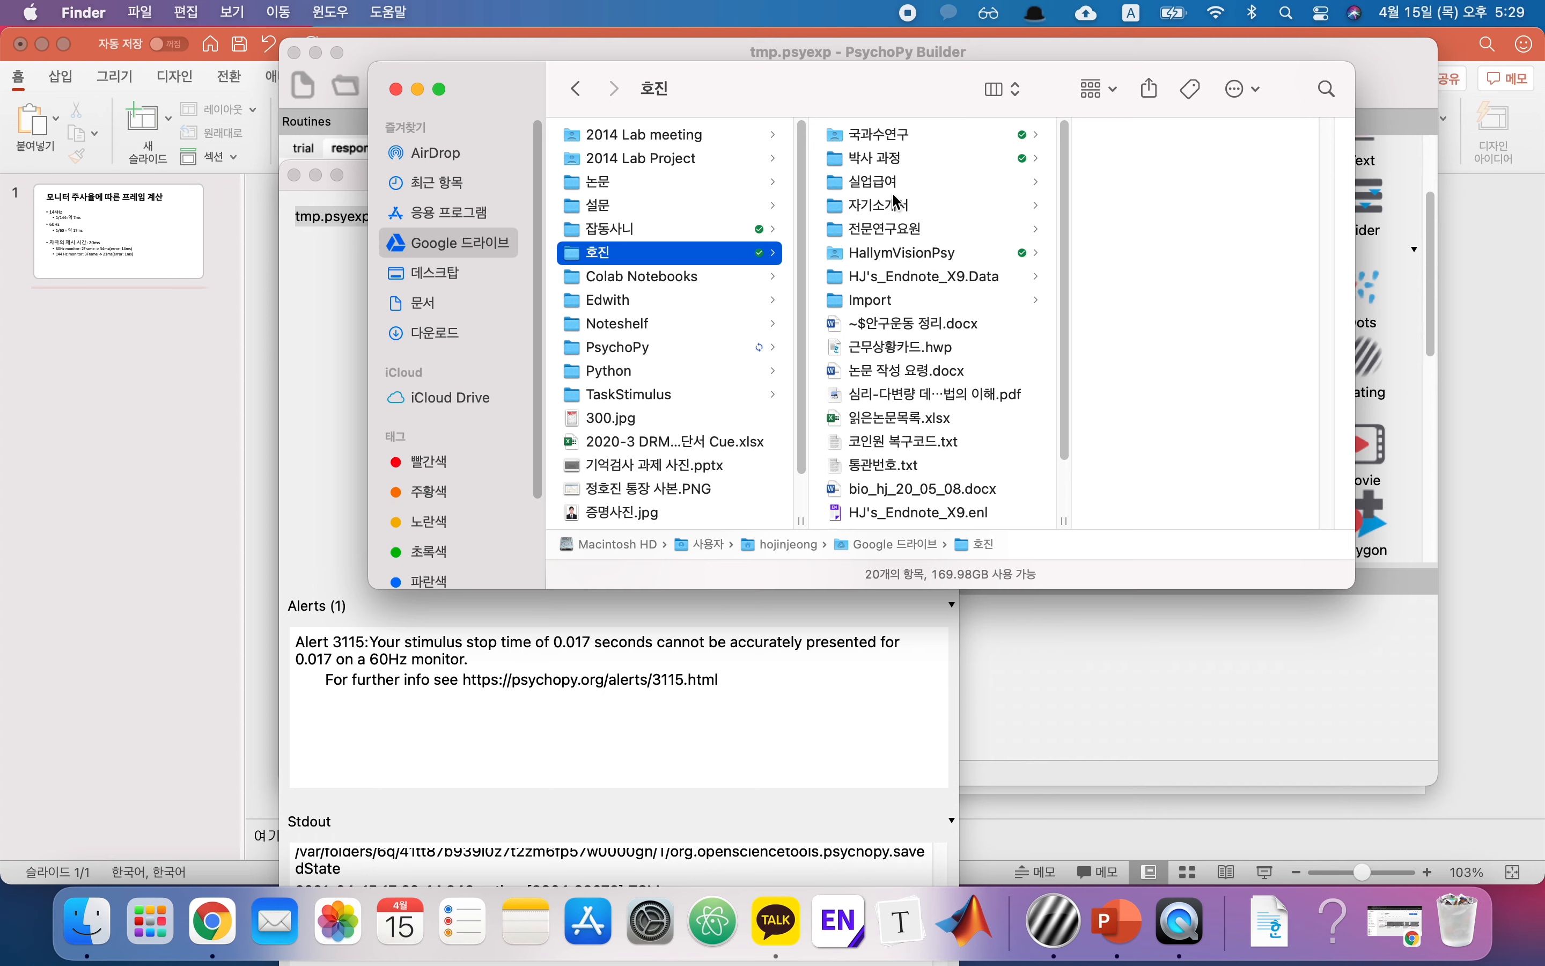
pyautogui.click(745, 233)
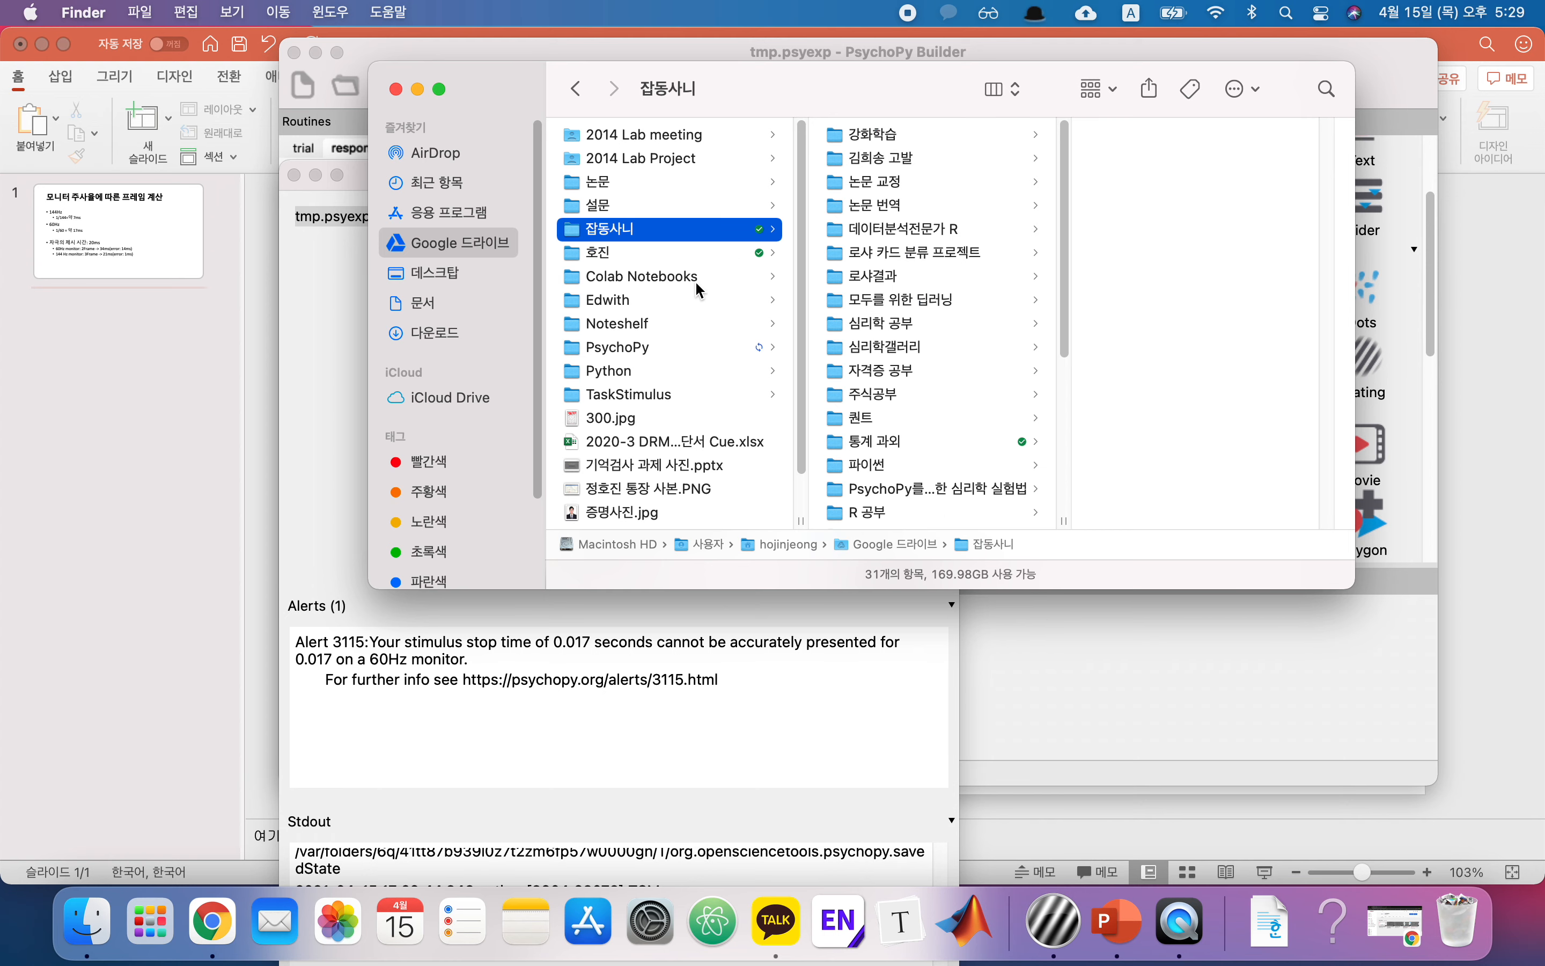
pyautogui.click(648, 348)
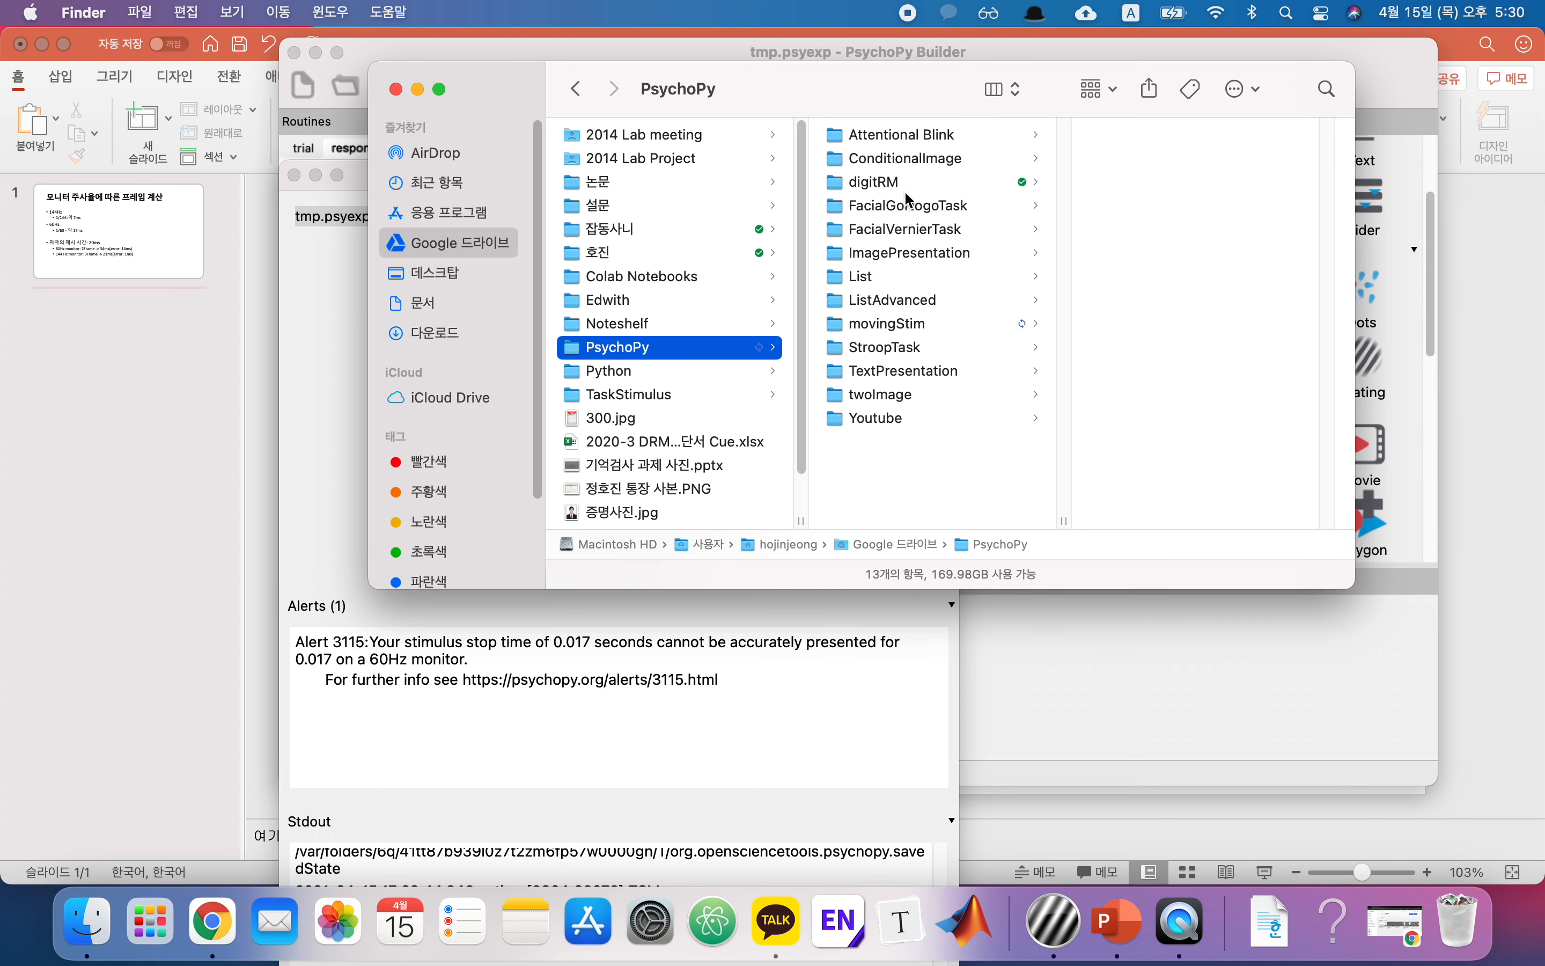
pyautogui.click(950, 324)
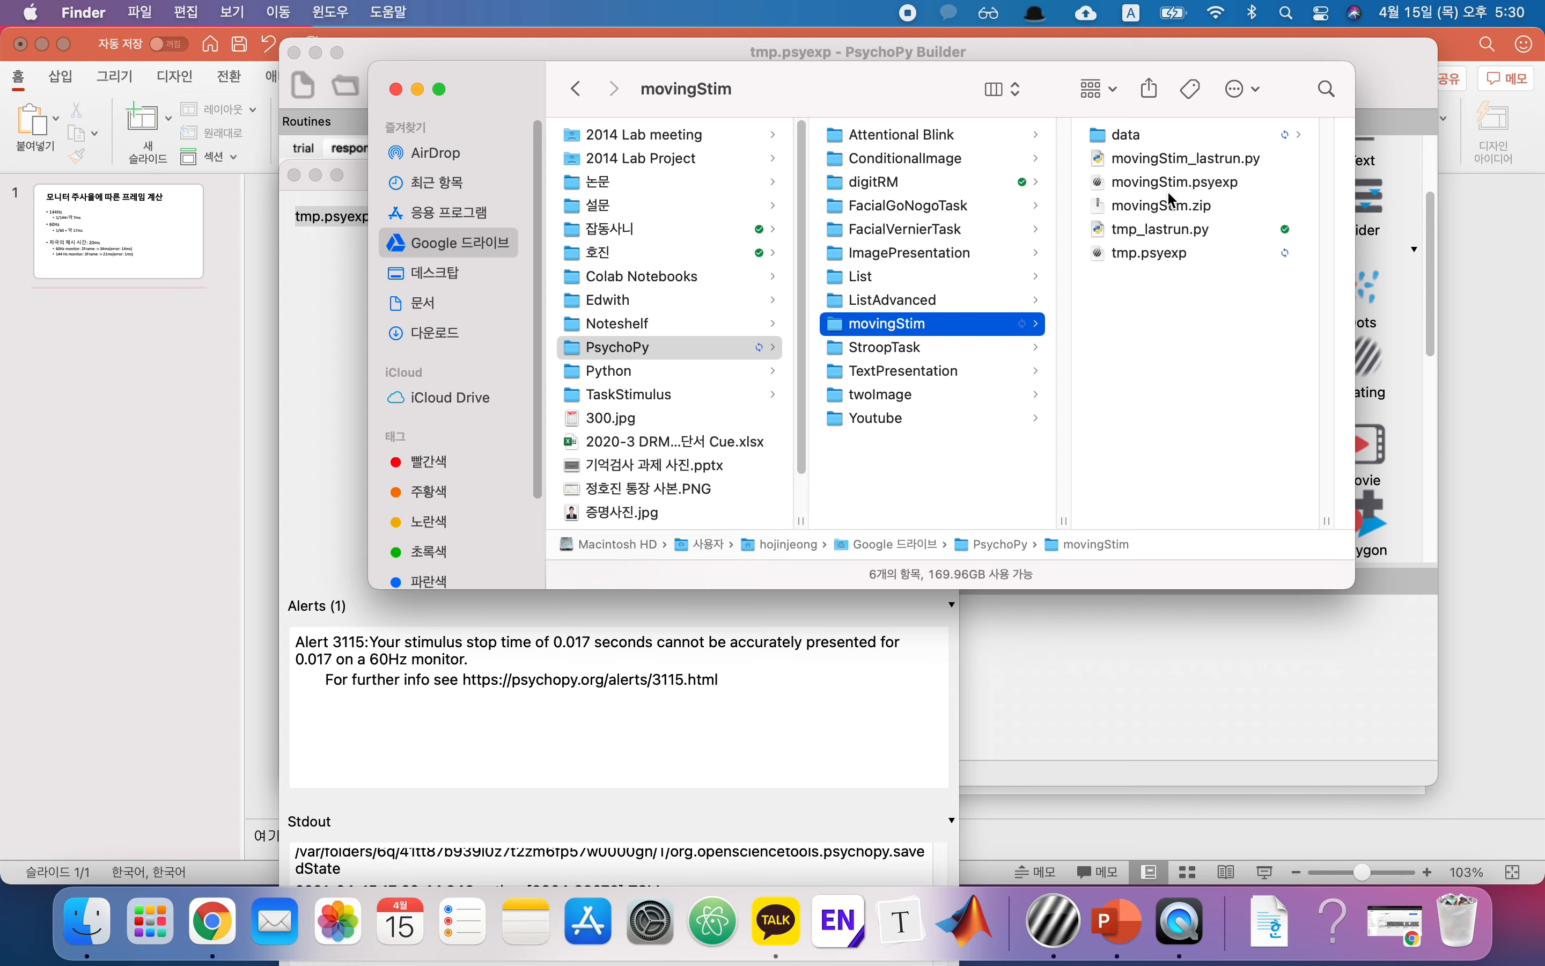
pyautogui.click(1189, 137)
pyautogui.scroll(-10, 1165, 287)
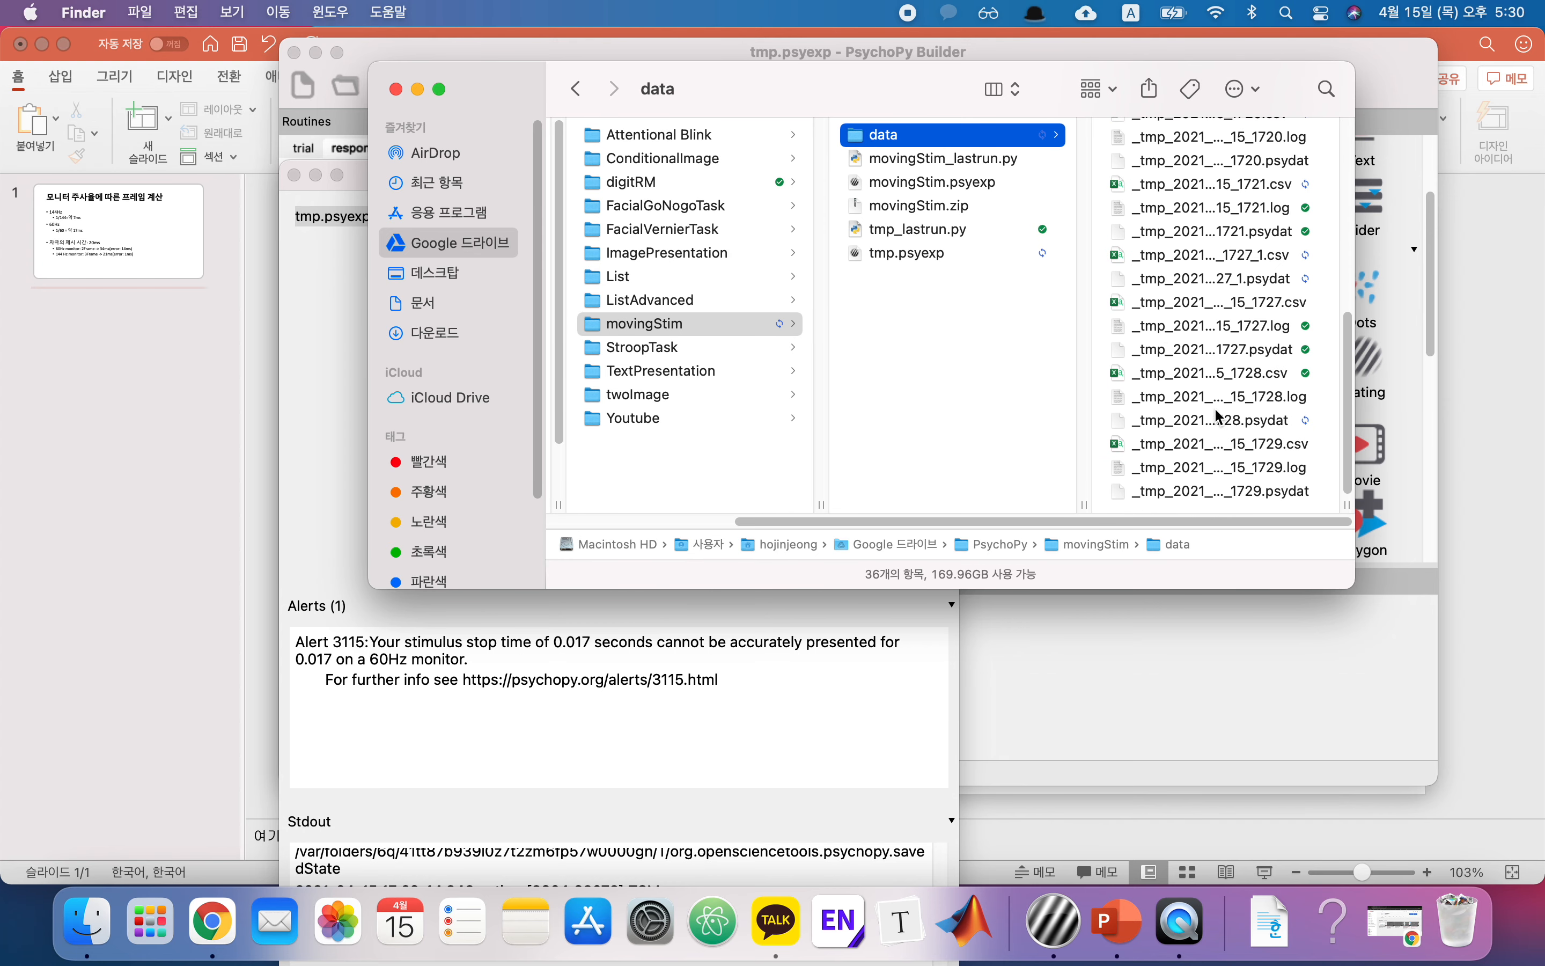
pyautogui.click(1220, 419)
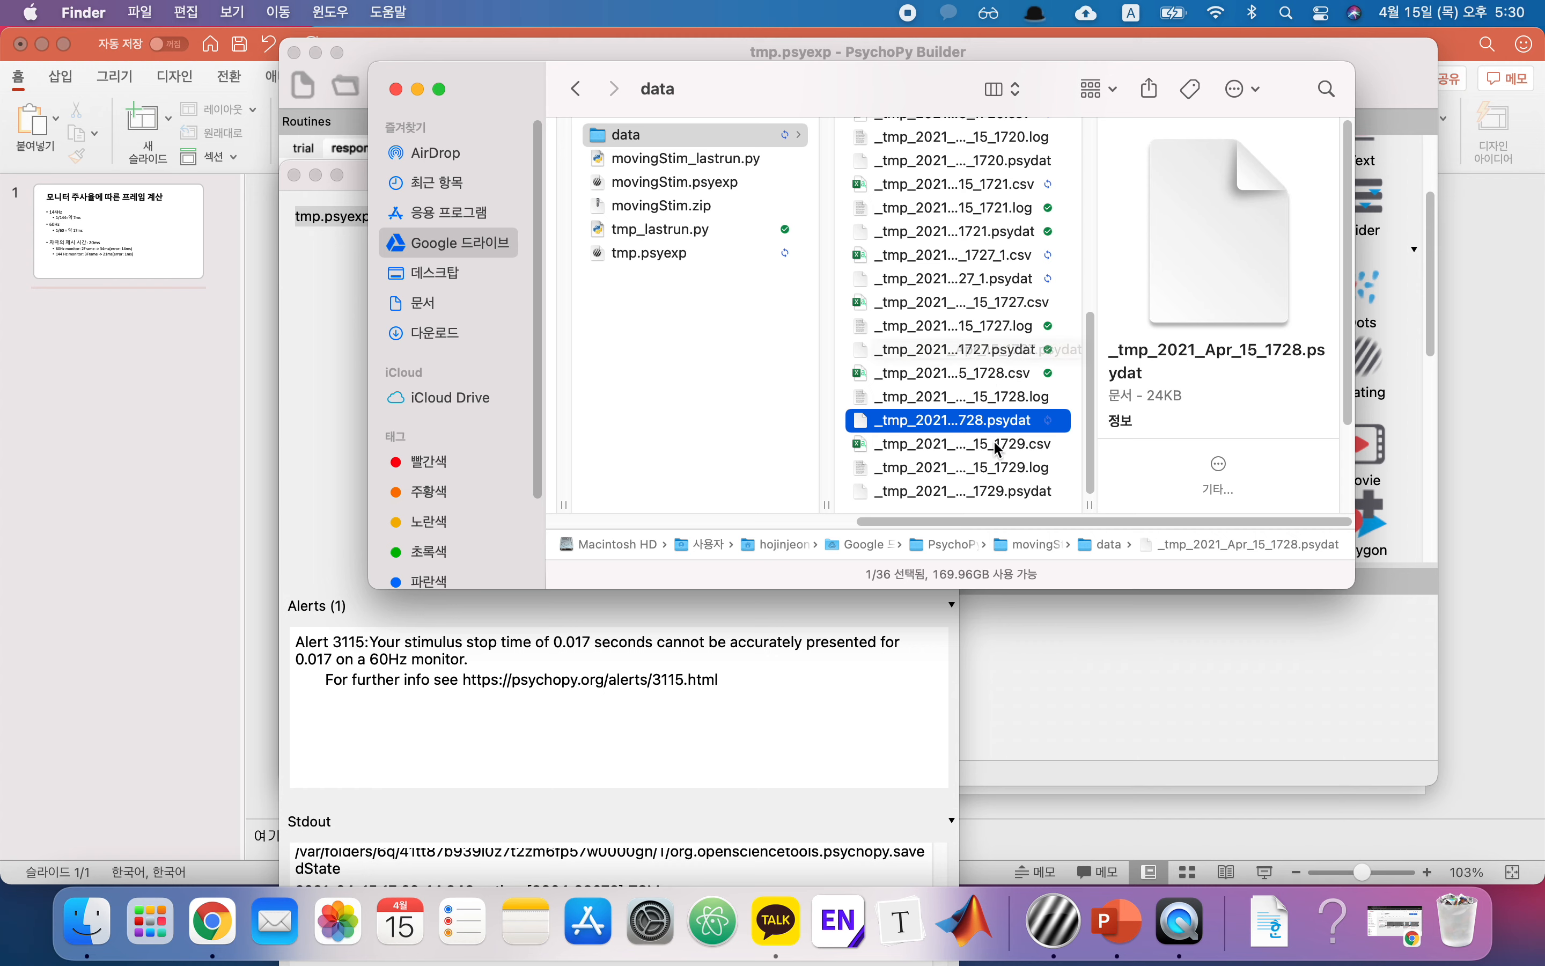
pyautogui.doubleClick(1026, 446)
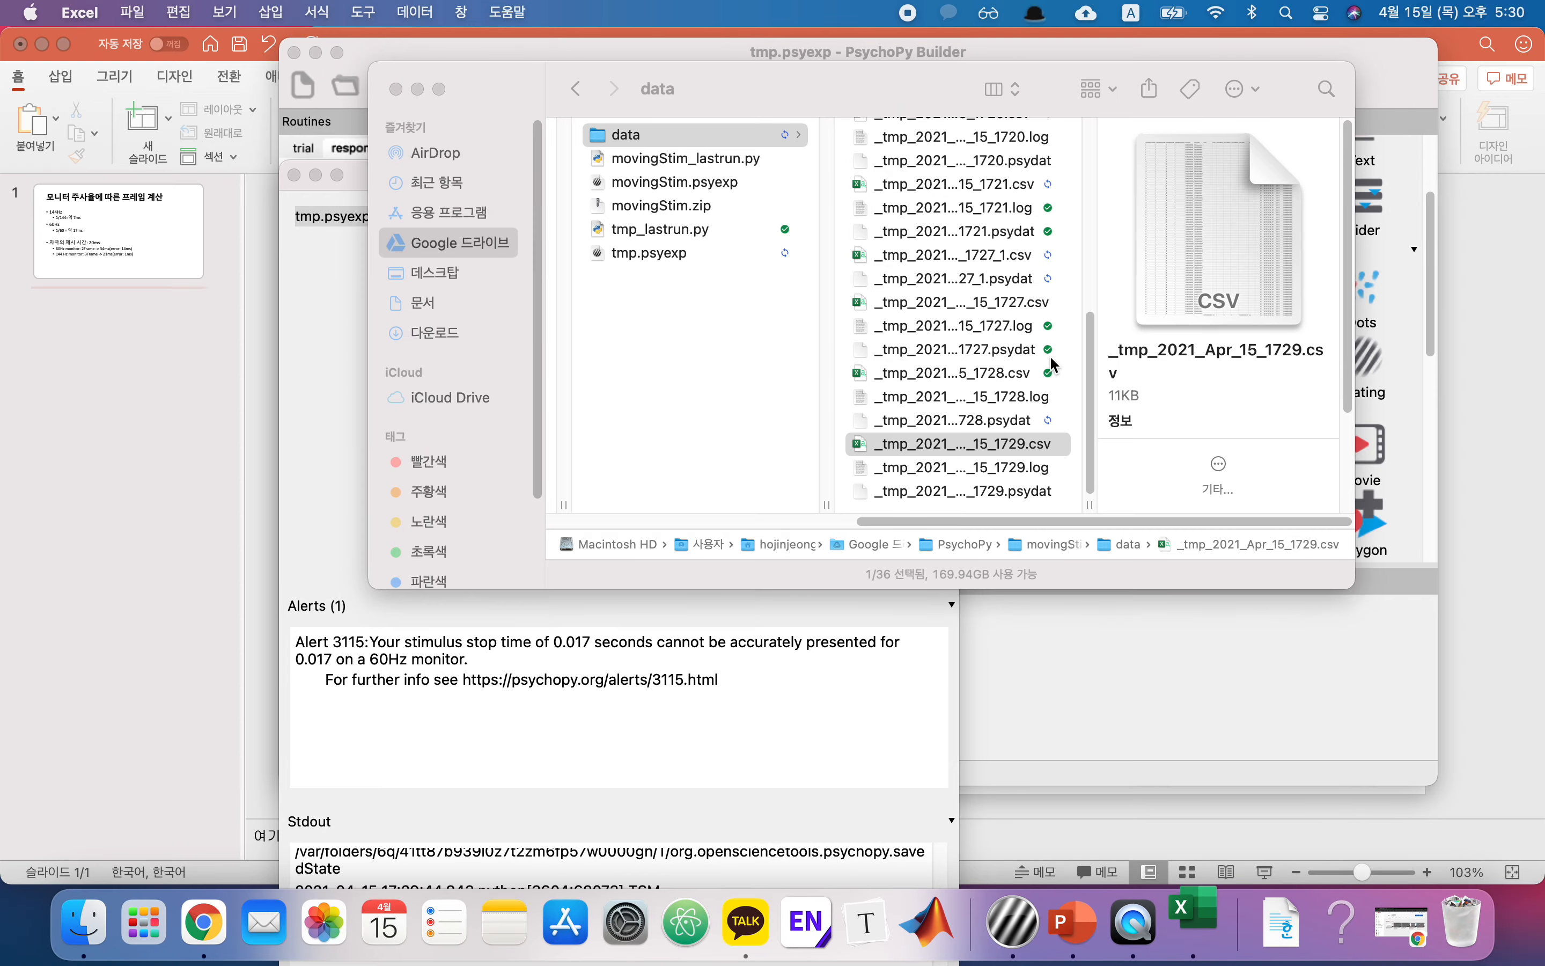
# Examine the circle timing columns and the mouse position, button and timing values in the final data row, and close the workbook.
pyautogui.scroll(-4, 1021, 358)
pyautogui.scroll(-20, 1021, 358)
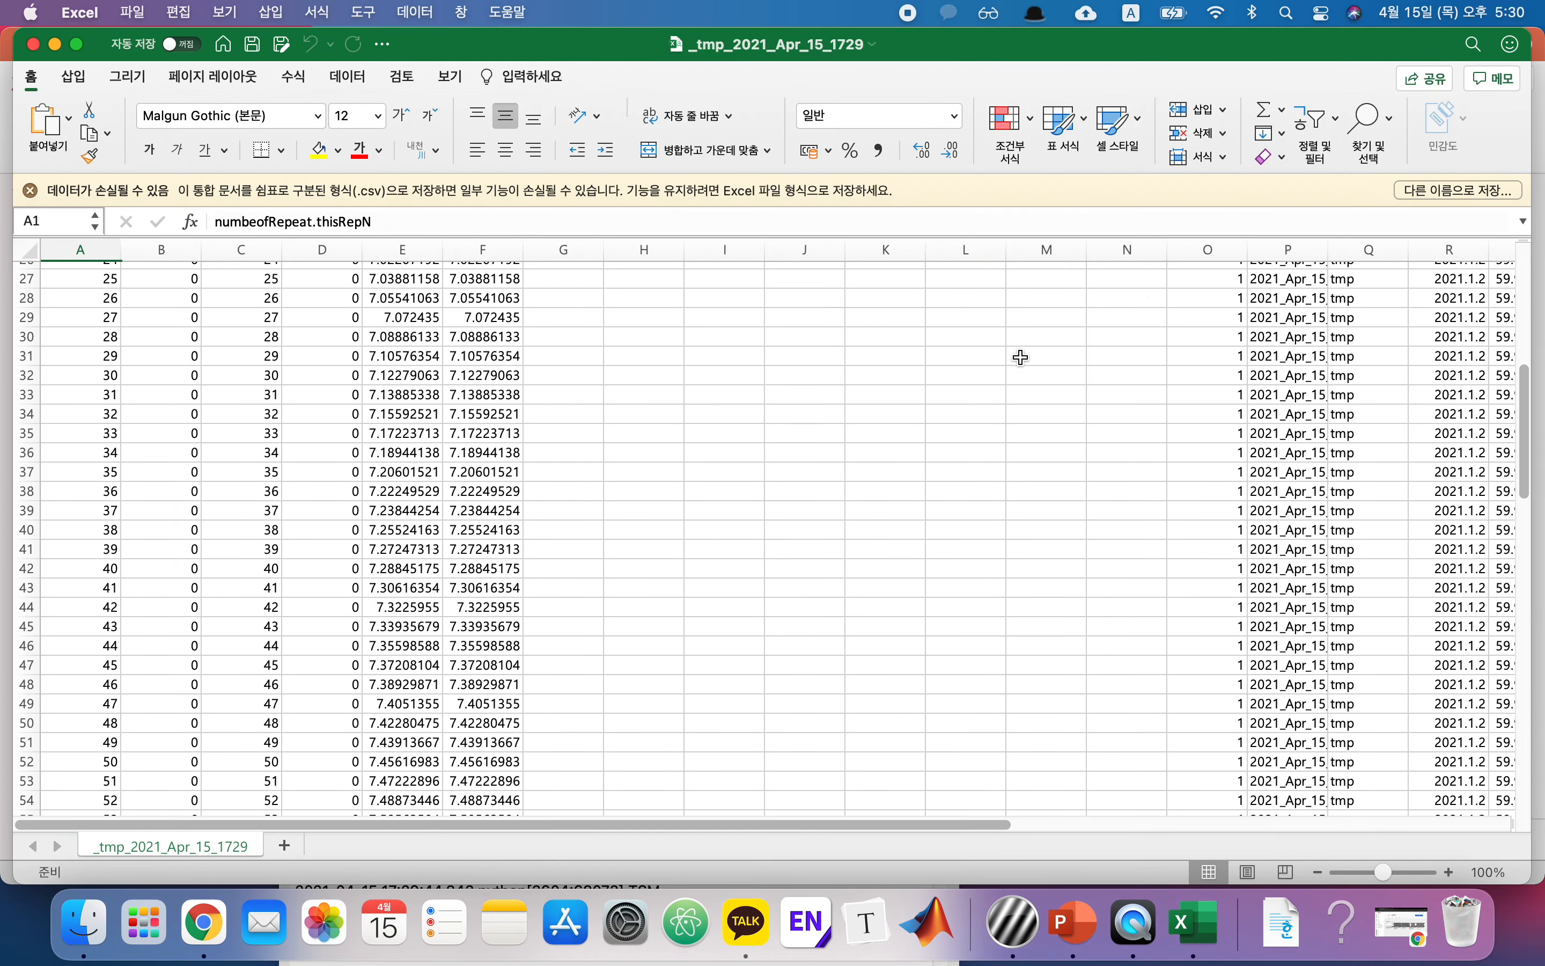
pyautogui.scroll(20, 1021, 358)
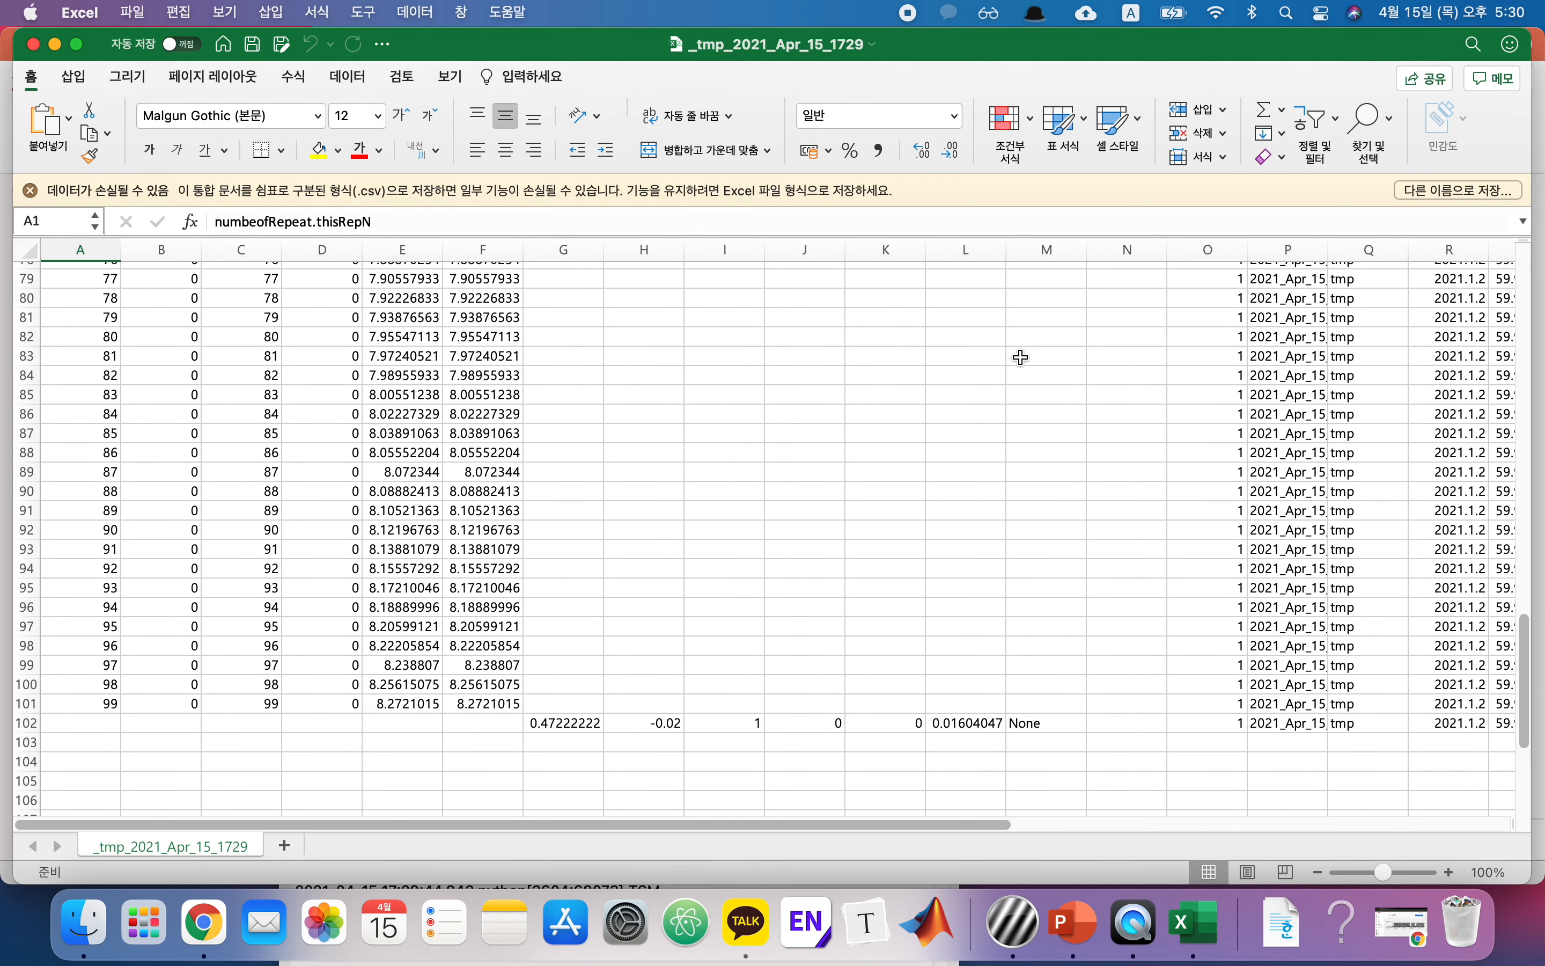
pyautogui.click(564, 273)
pyautogui.click(622, 272)
pyautogui.scroll(-14, 708, 445)
pyautogui.scroll(-13, 707, 445)
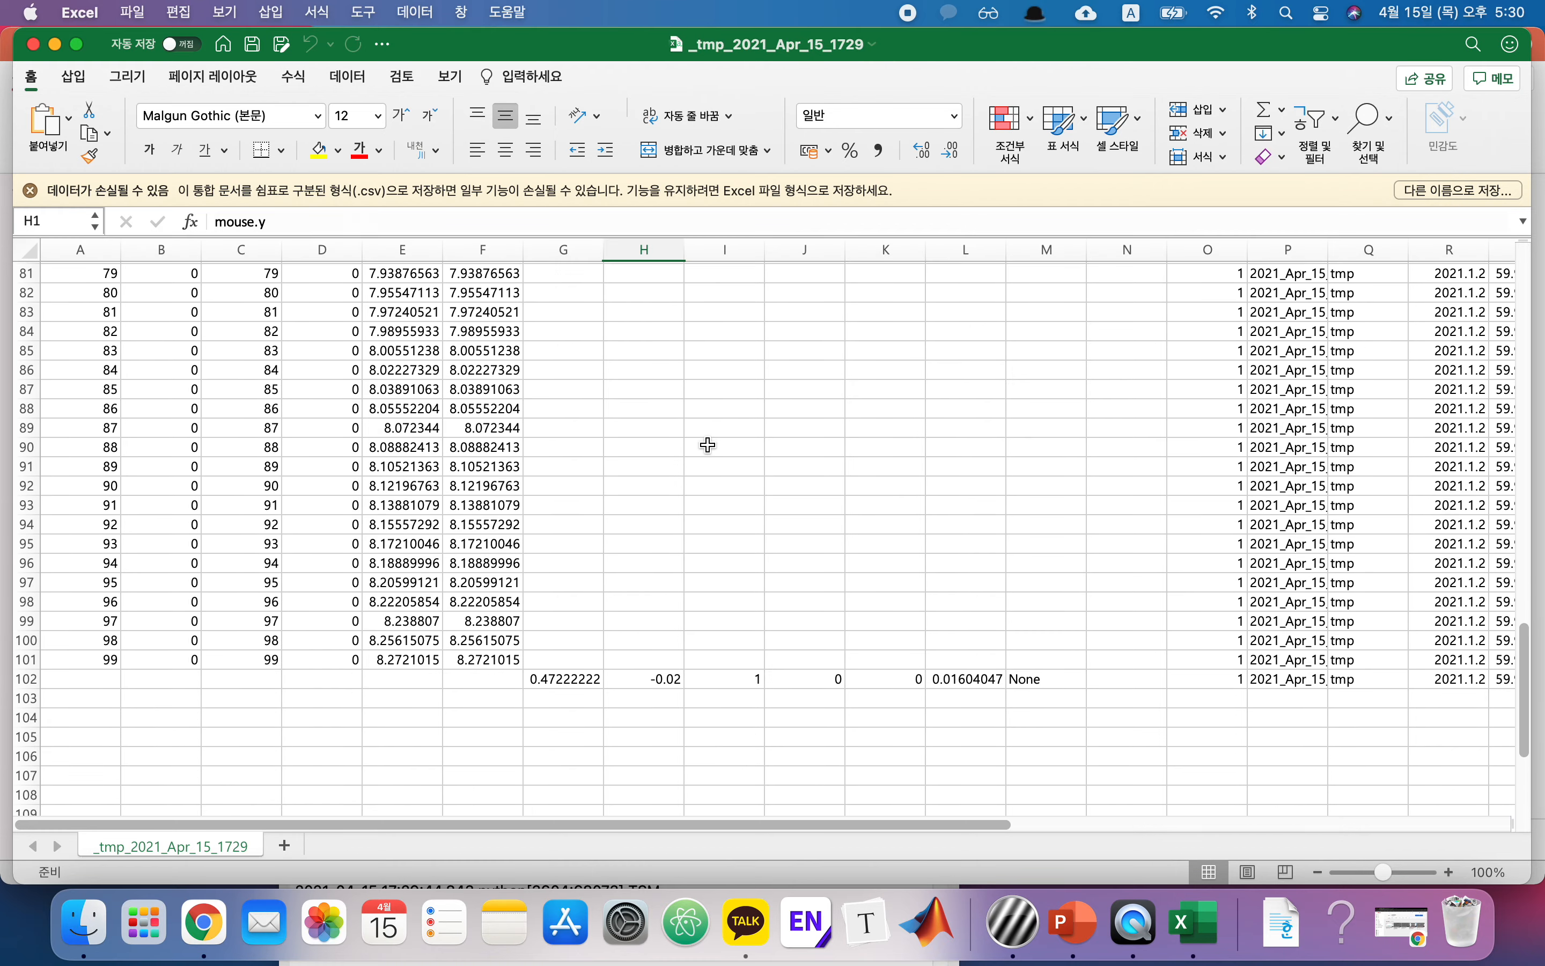
pyautogui.click(564, 540)
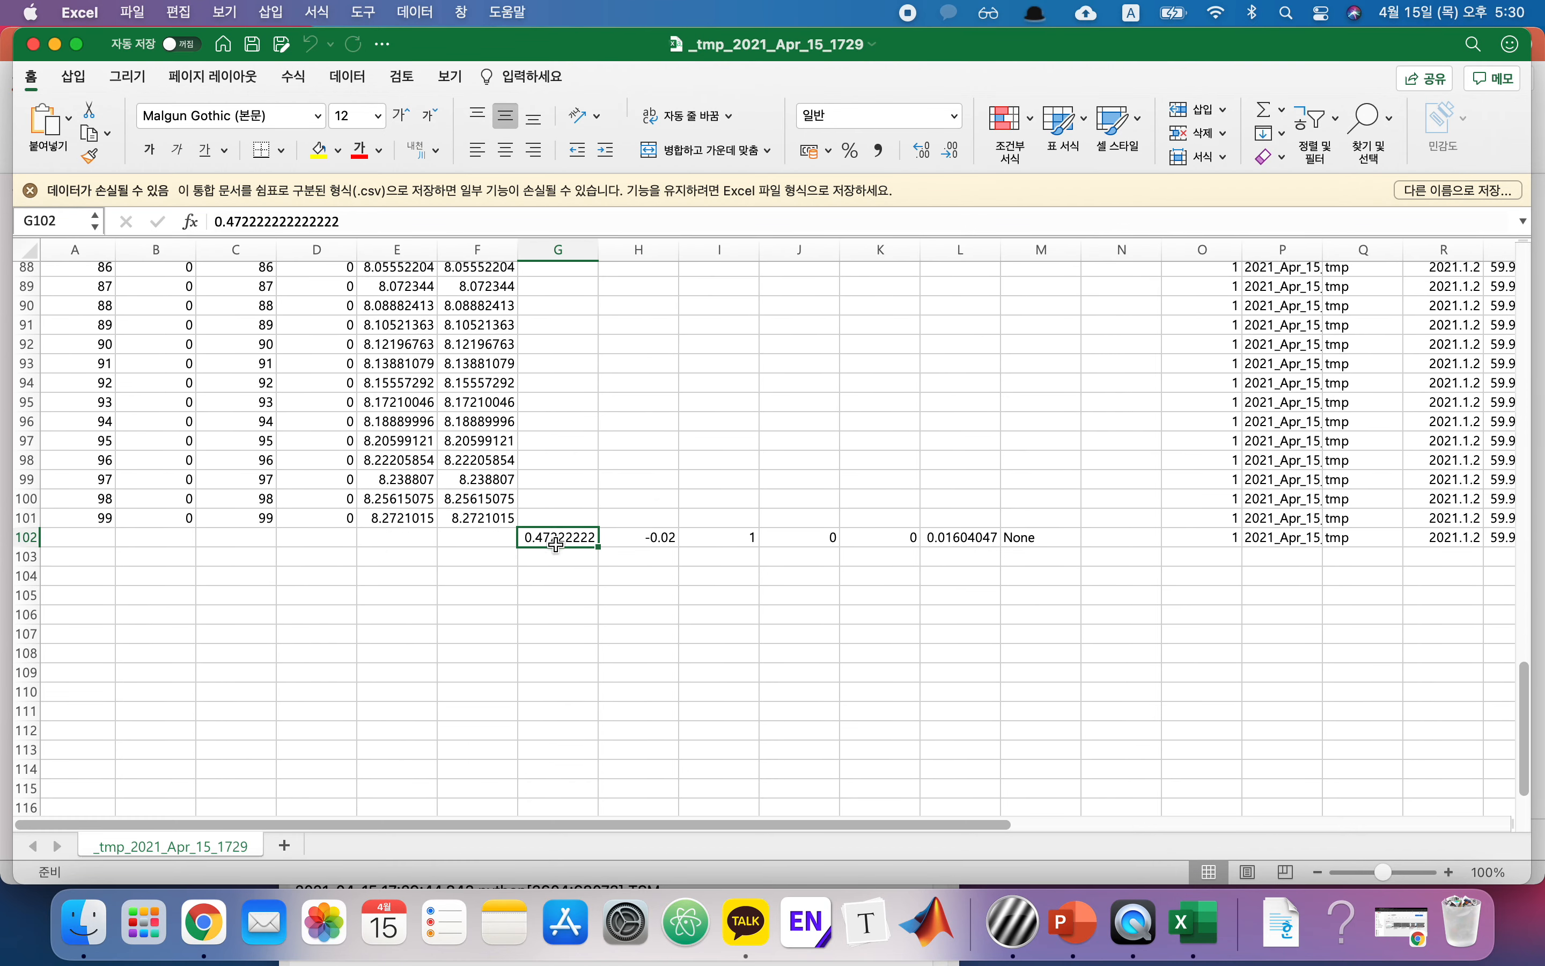
pyautogui.scroll(3, 585, 520)
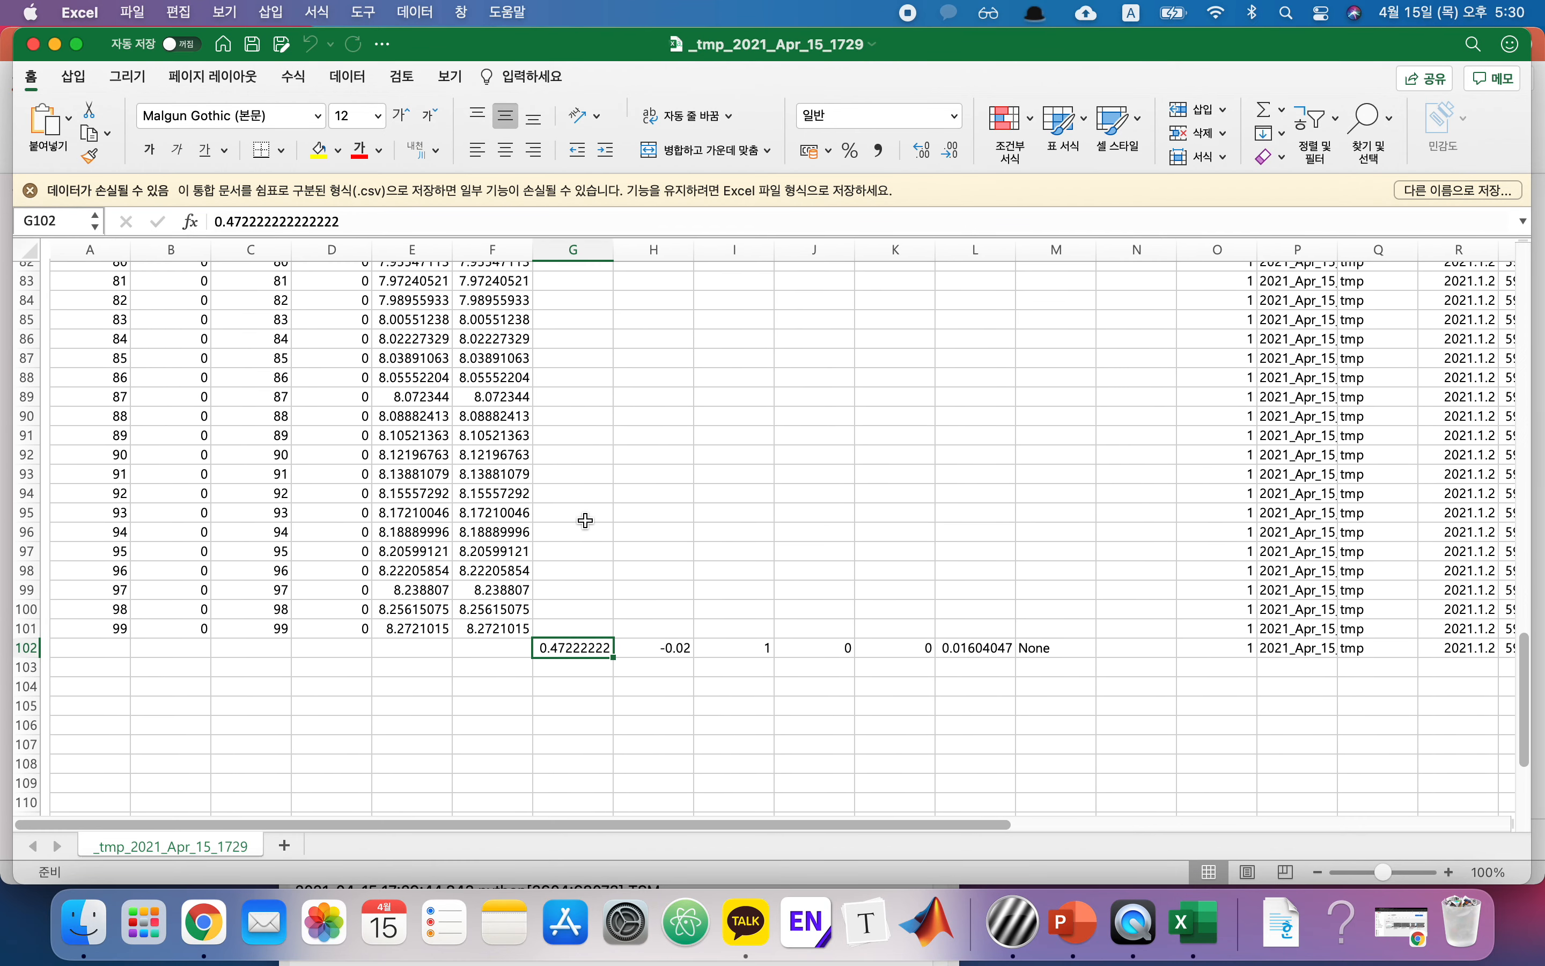
pyautogui.scroll(5, 585, 519)
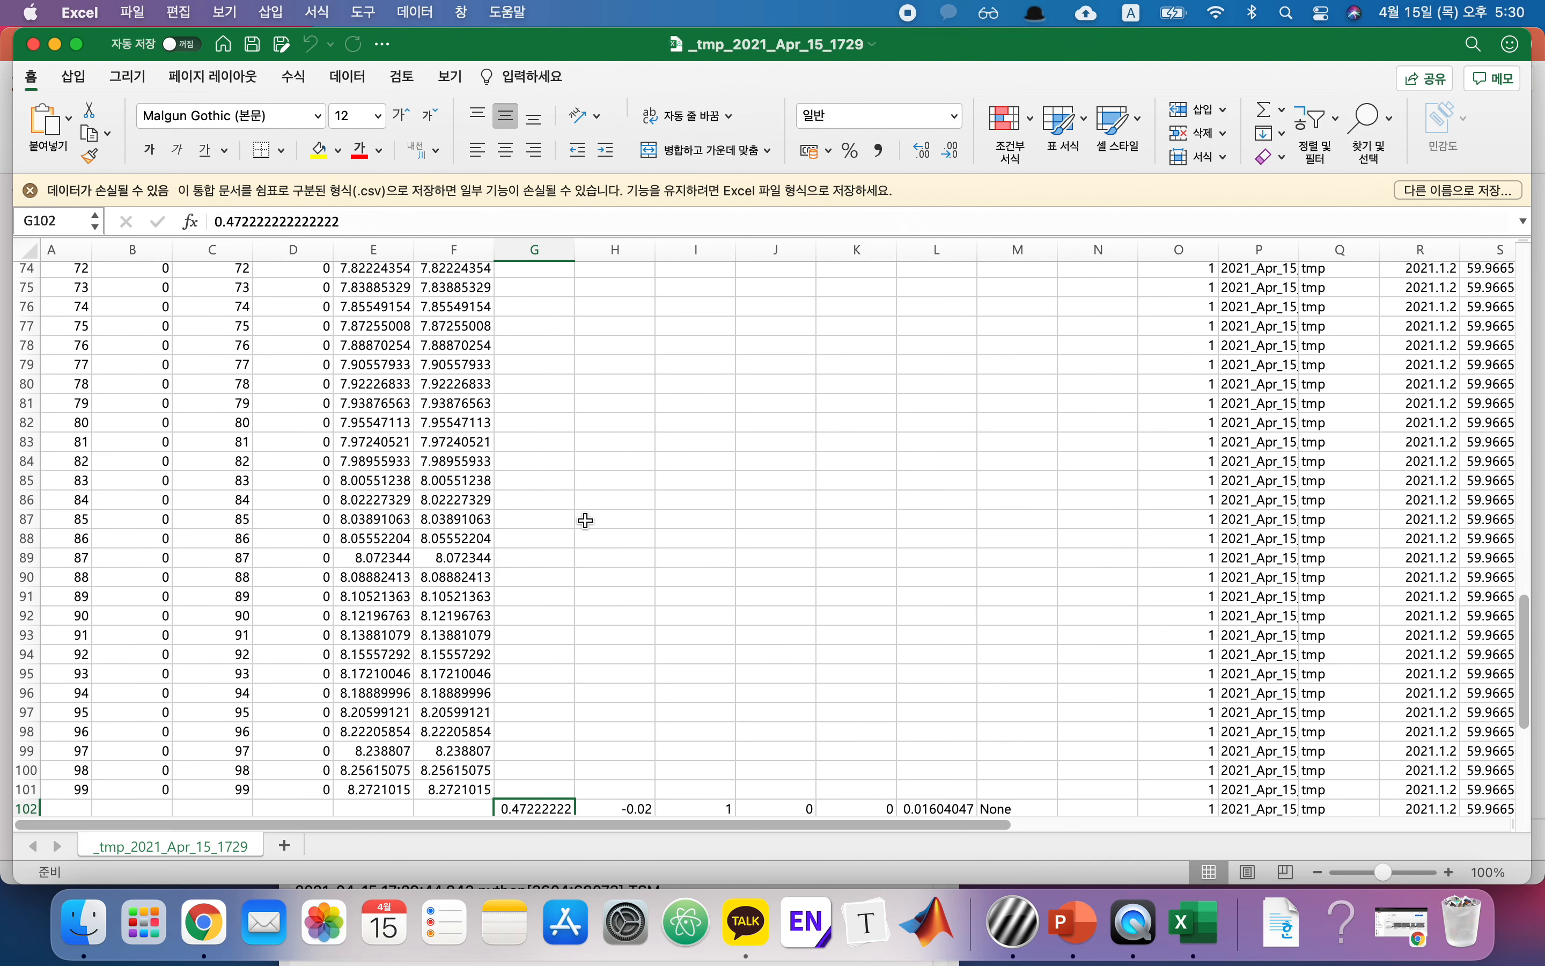
pyautogui.scroll(-1, 585, 520)
pyautogui.scroll(15, 585, 520)
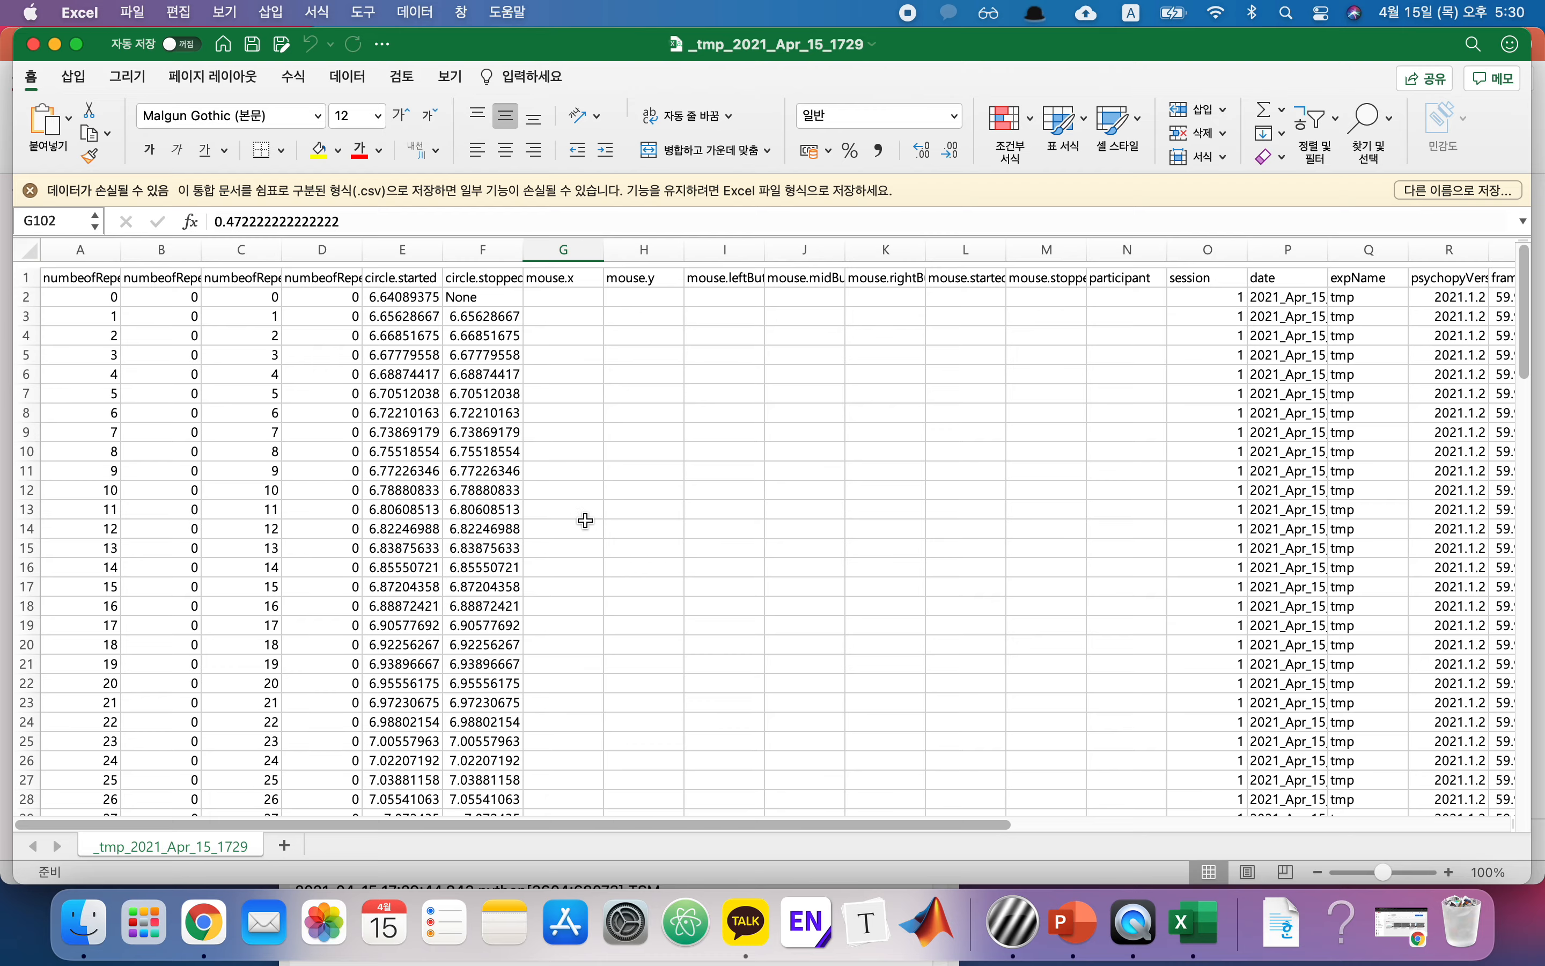
pyautogui.scroll(-15, 586, 519)
pyautogui.scroll(-15, 585, 519)
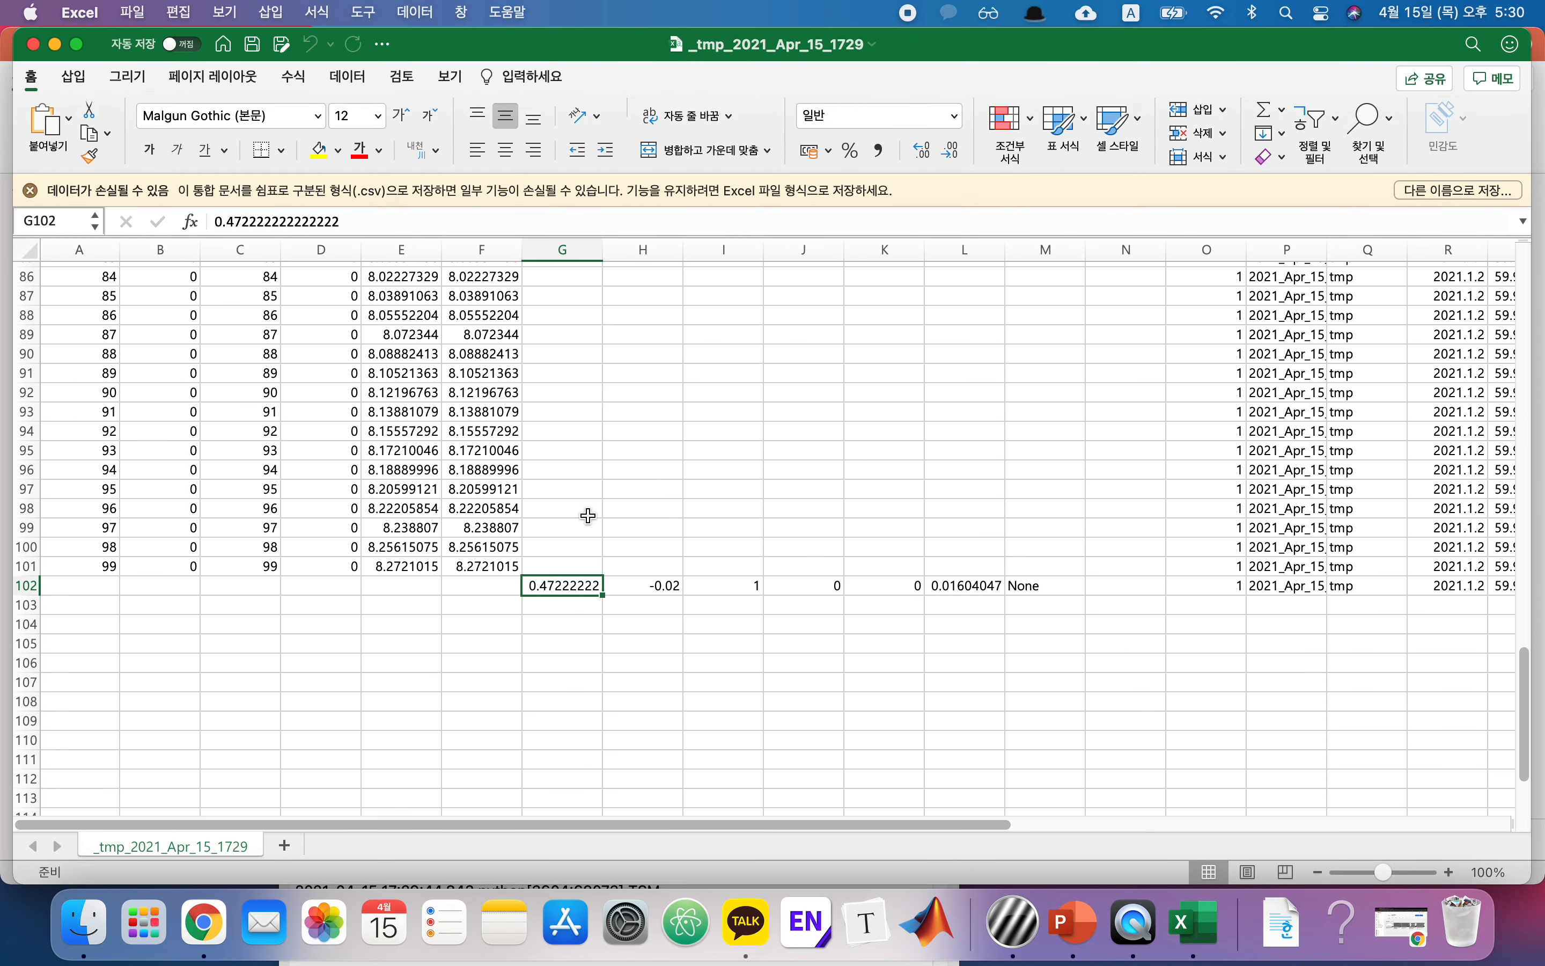
pyautogui.click(32, 45)
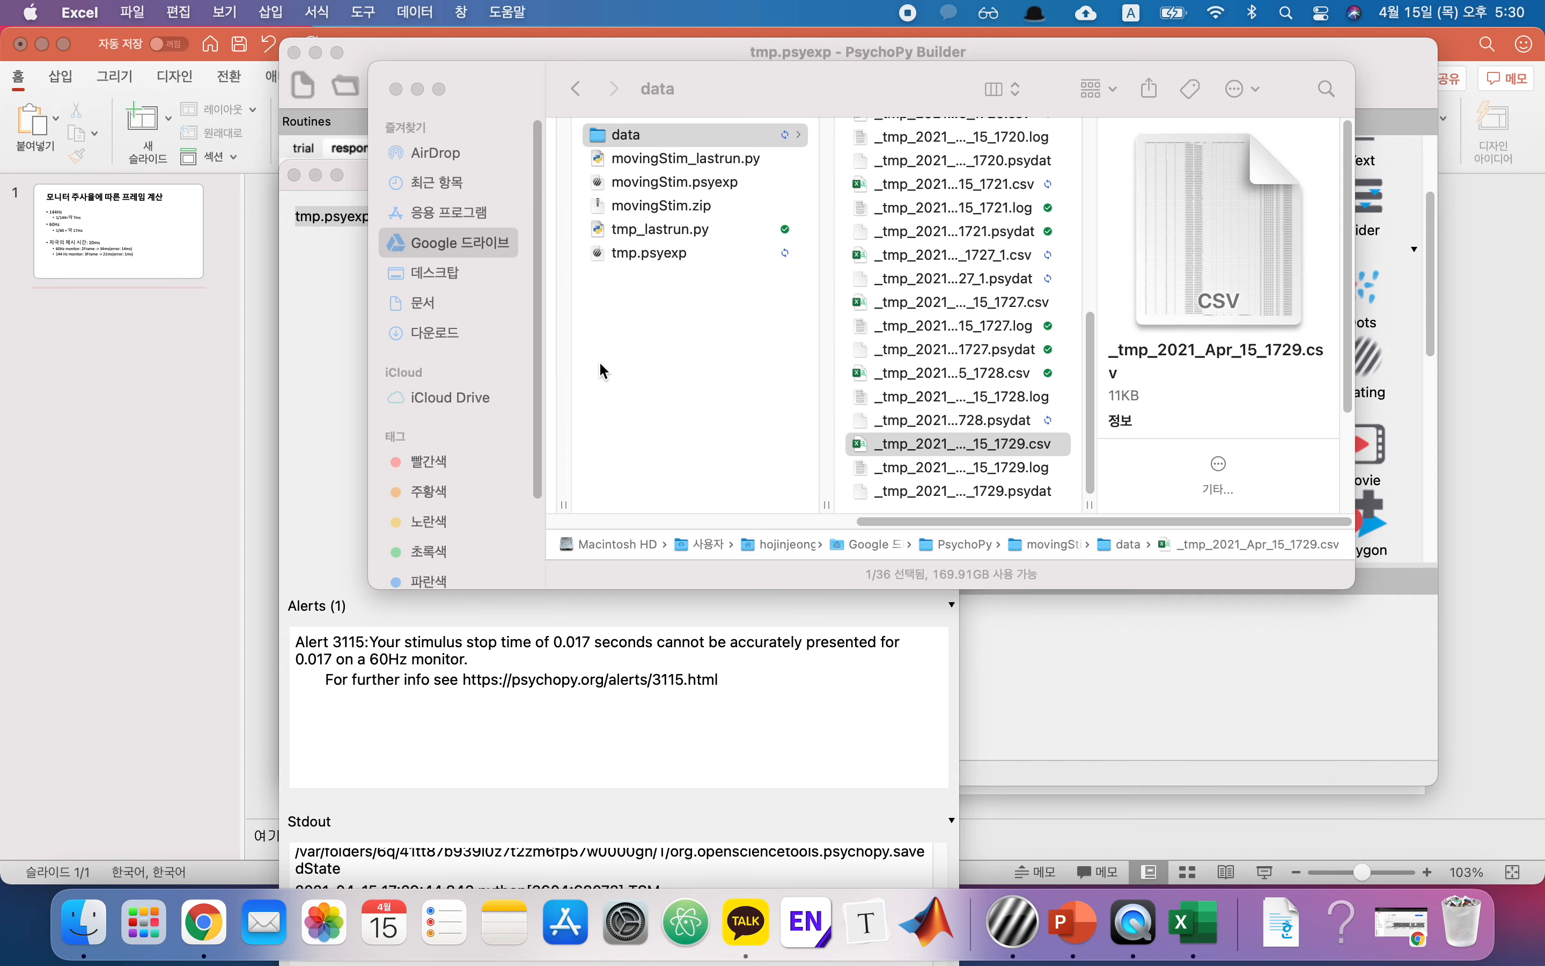
# Return to the PsychoPy Builder and review the components of the trial and response routines.
pyautogui.click(133, 610)
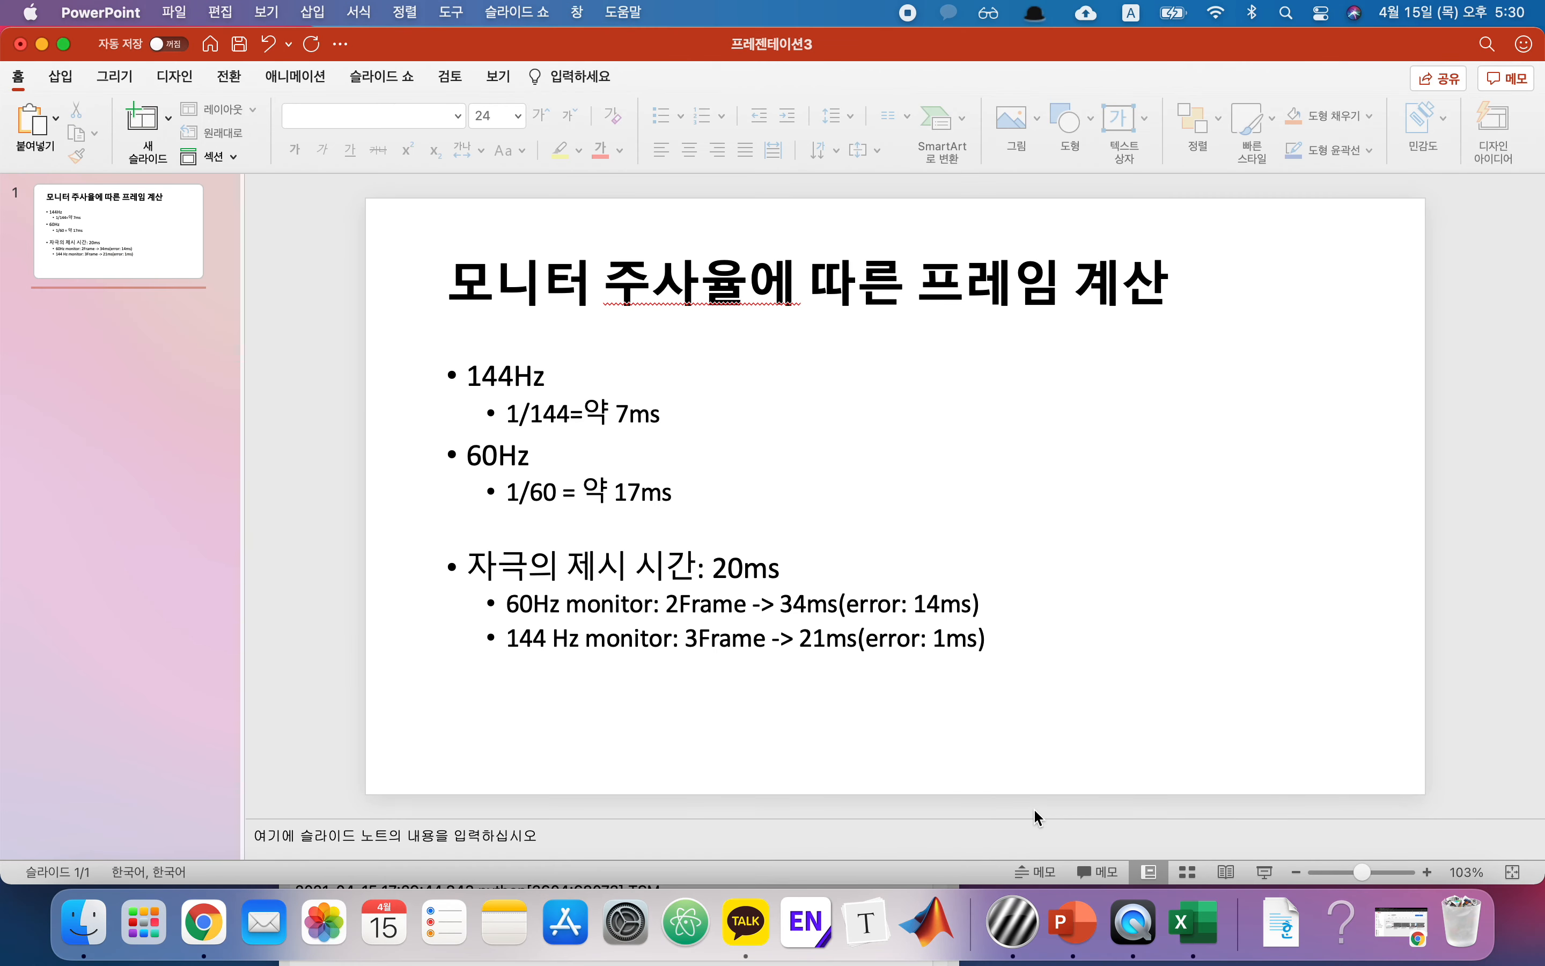
pyautogui.click(1012, 922)
pyautogui.click(1062, 727)
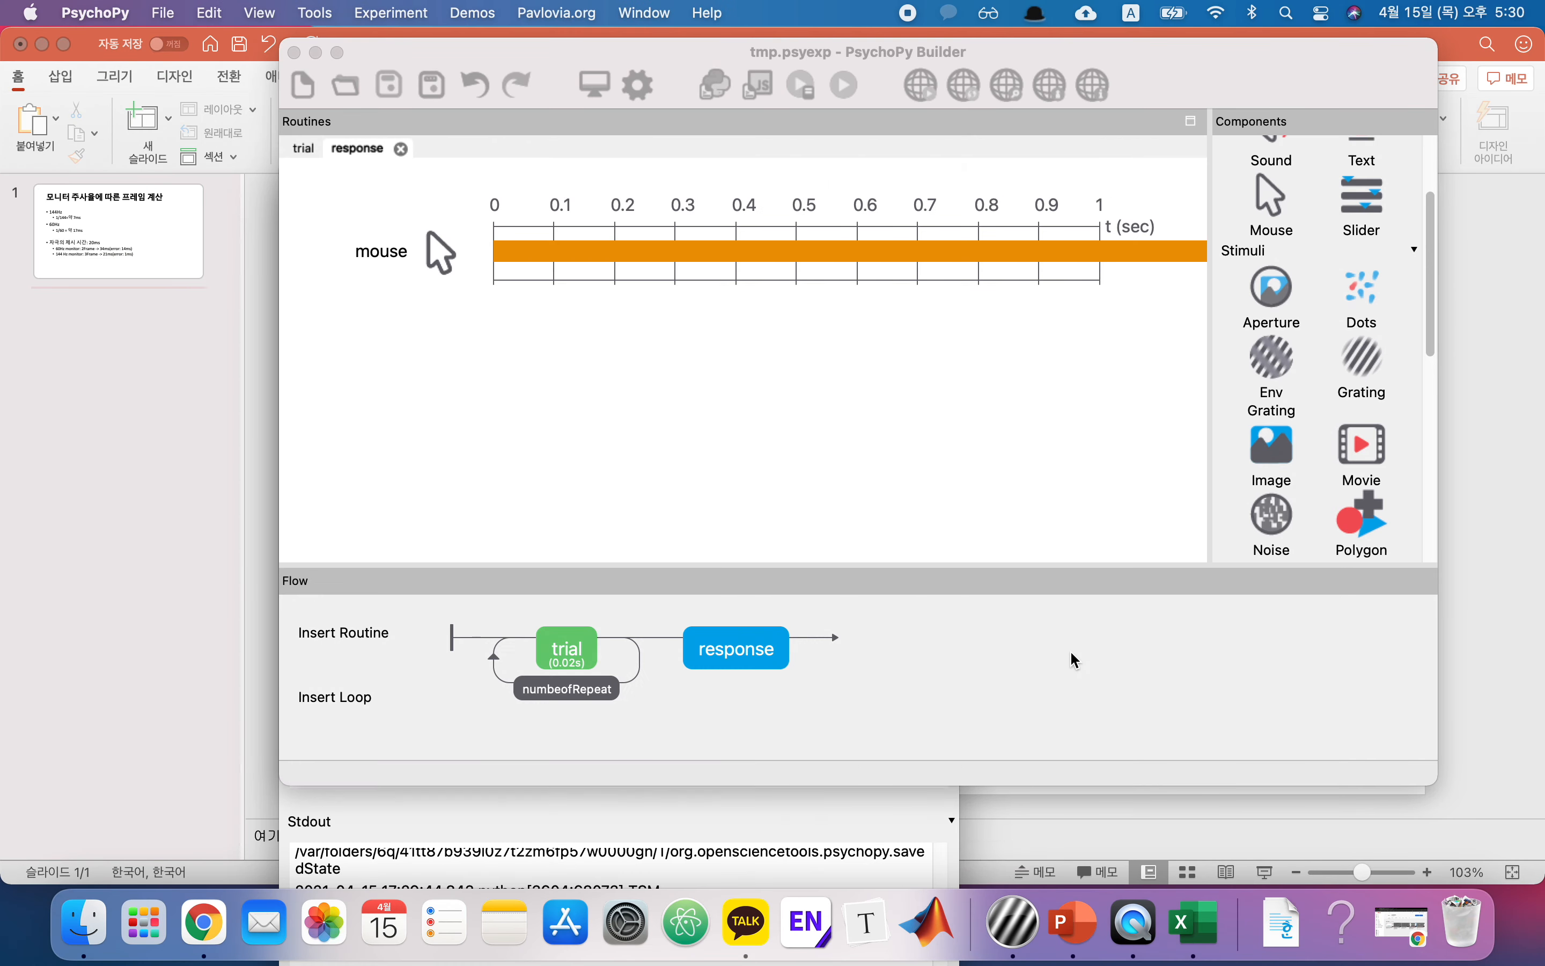
pyautogui.click(582, 641)
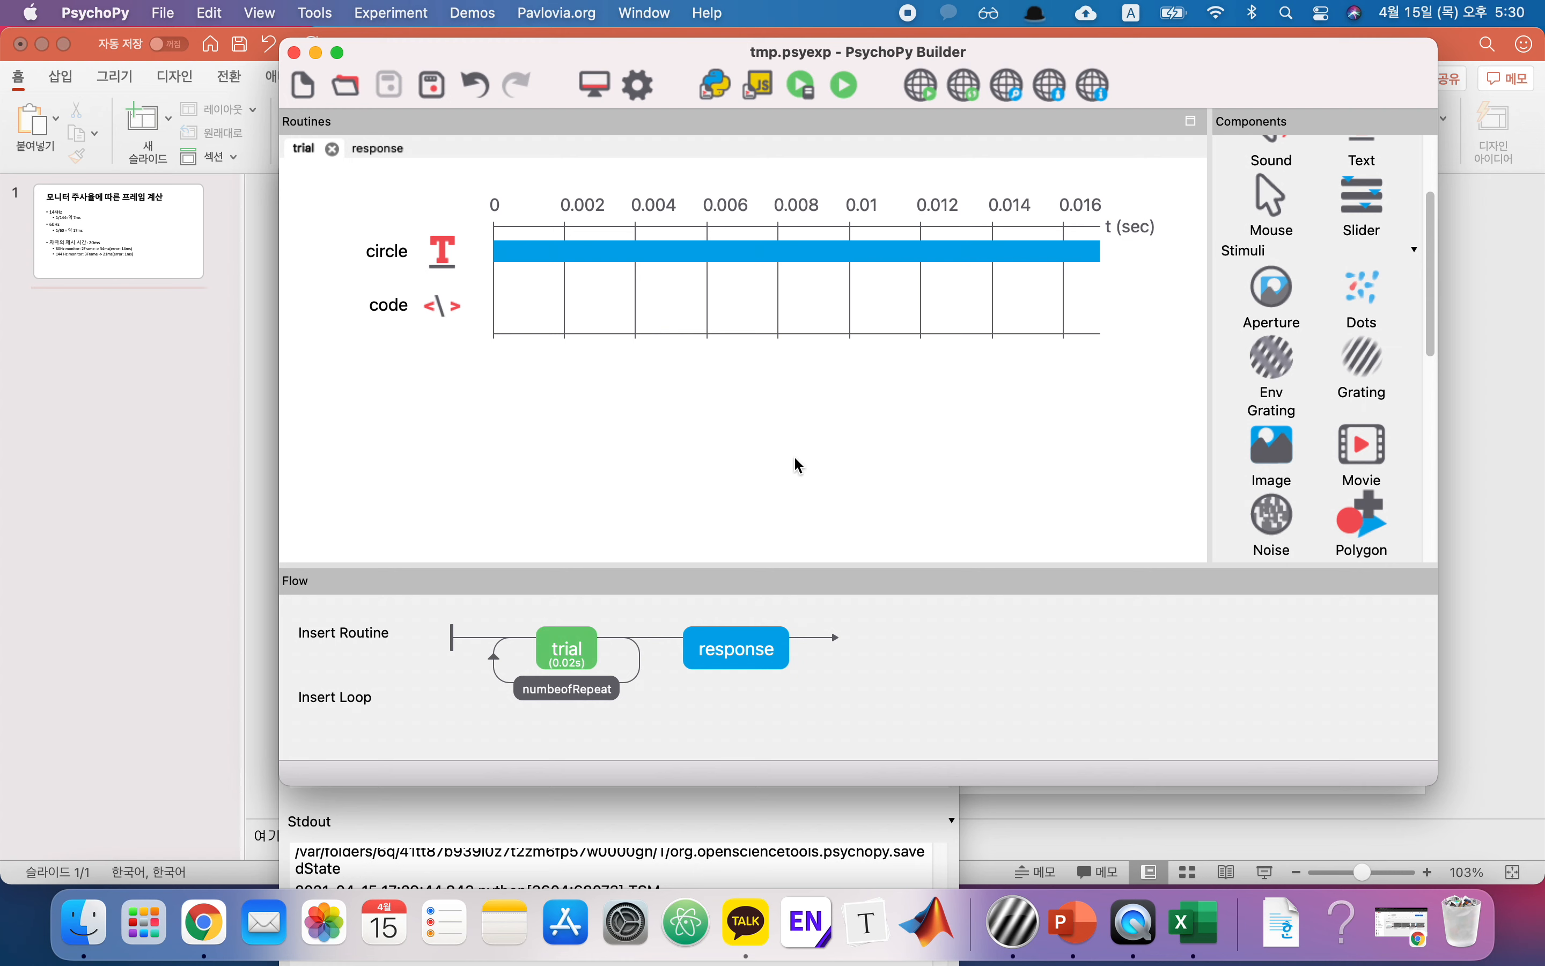
pyautogui.scroll(-10, 1300, 438)
pyautogui.scroll(8, 1300, 438)
pyautogui.scroll(-3, 1303, 444)
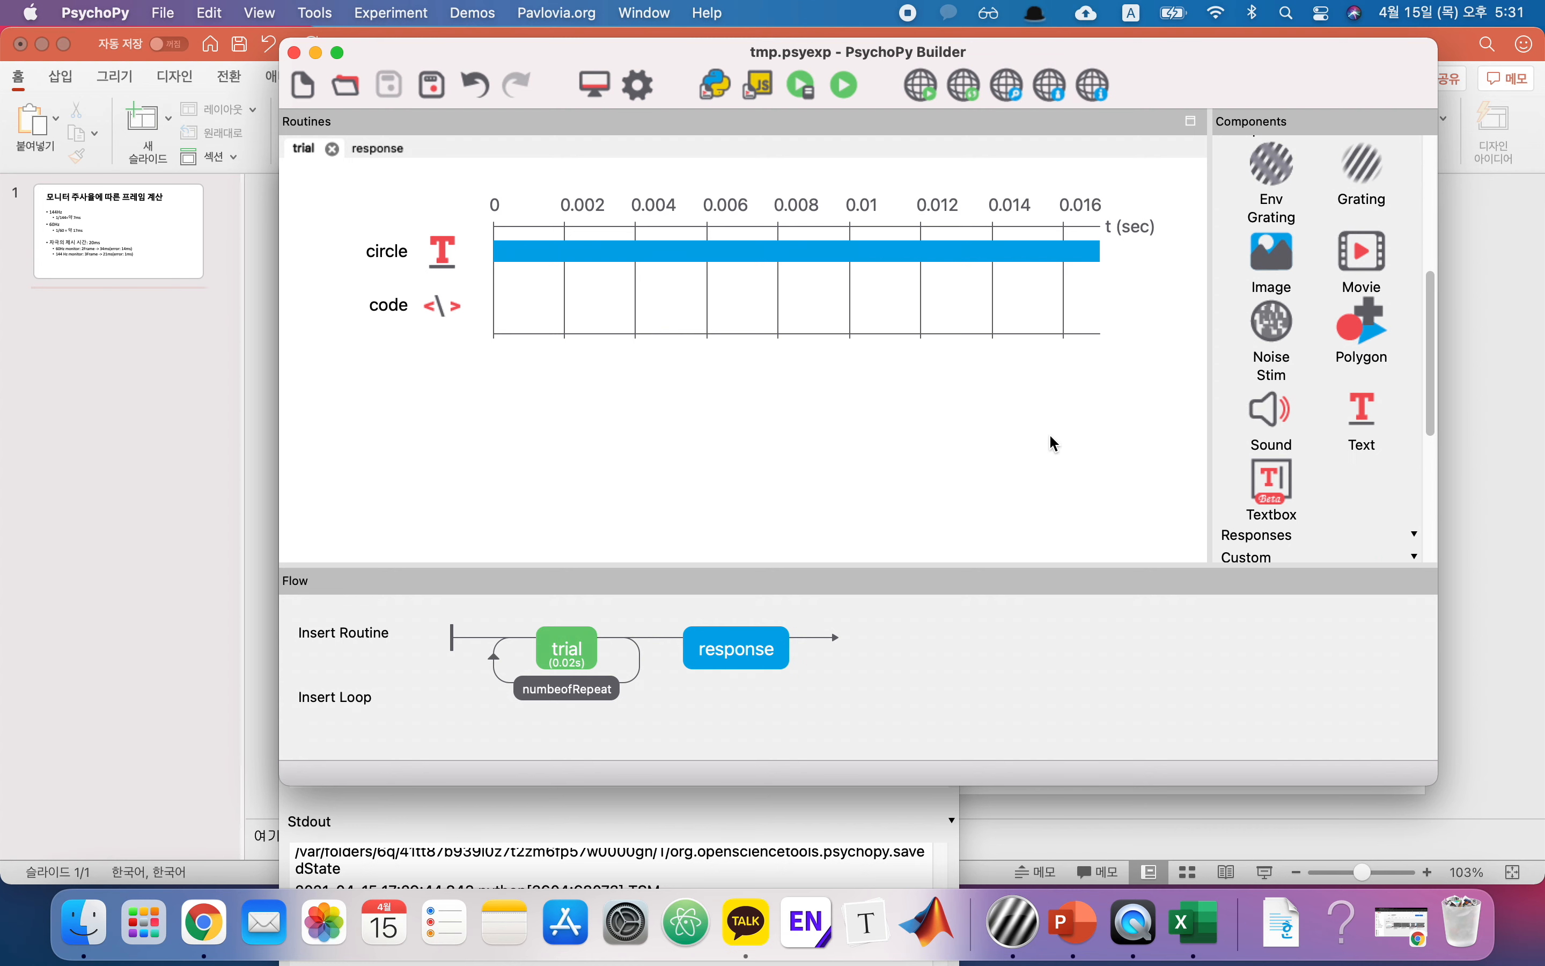
pyautogui.click(753, 657)
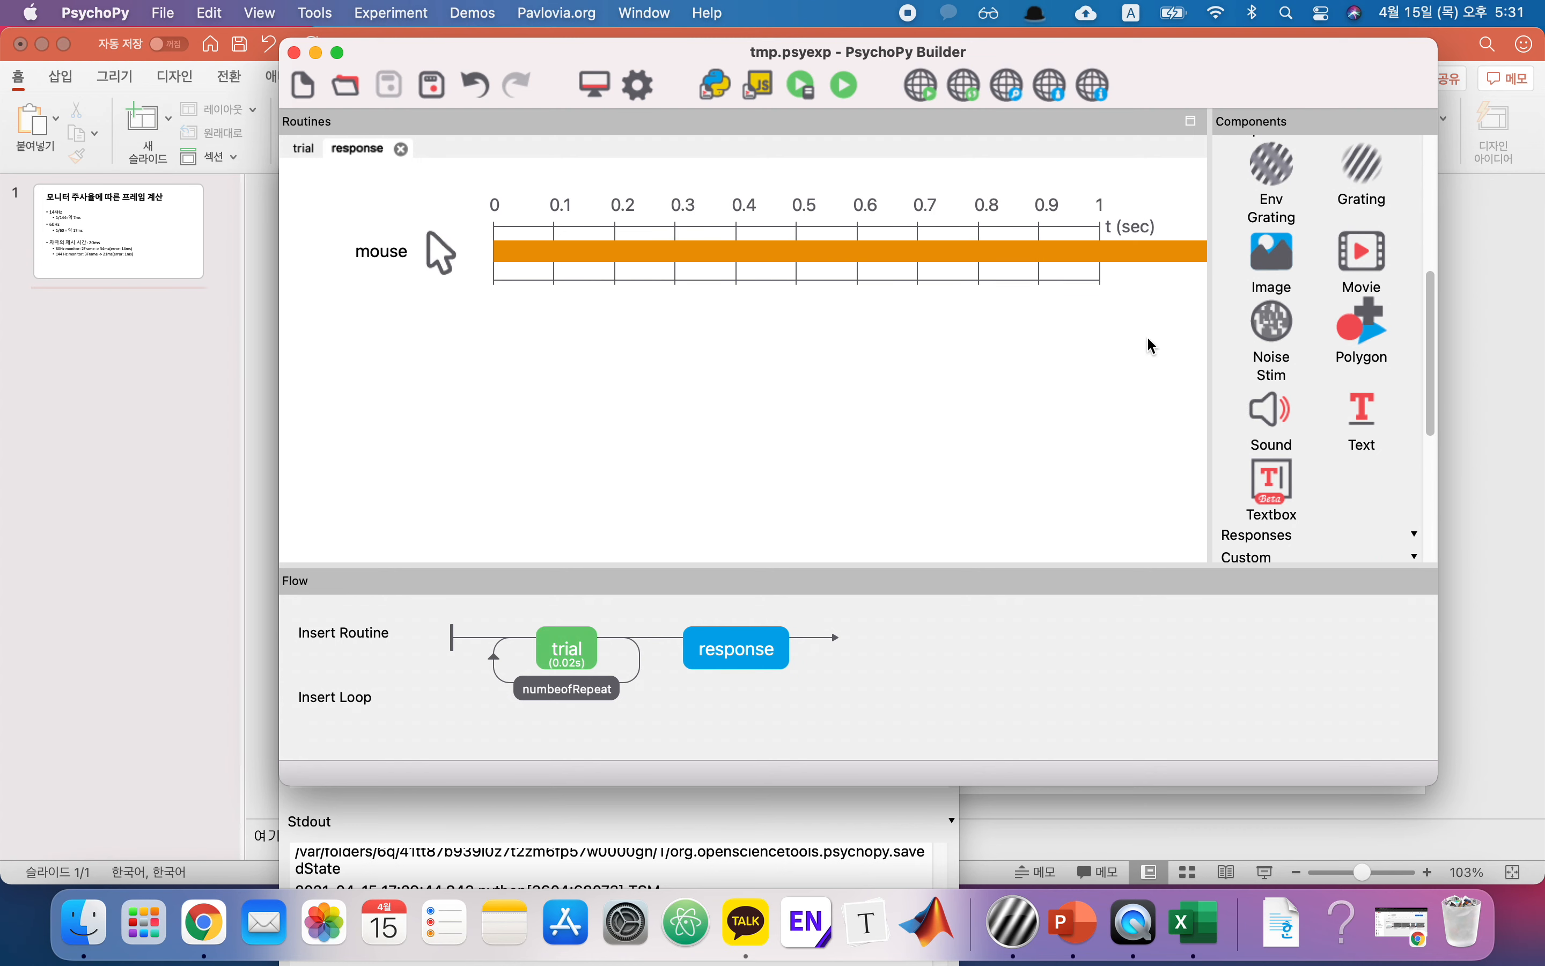
pyautogui.scroll(5, 1270, 362)
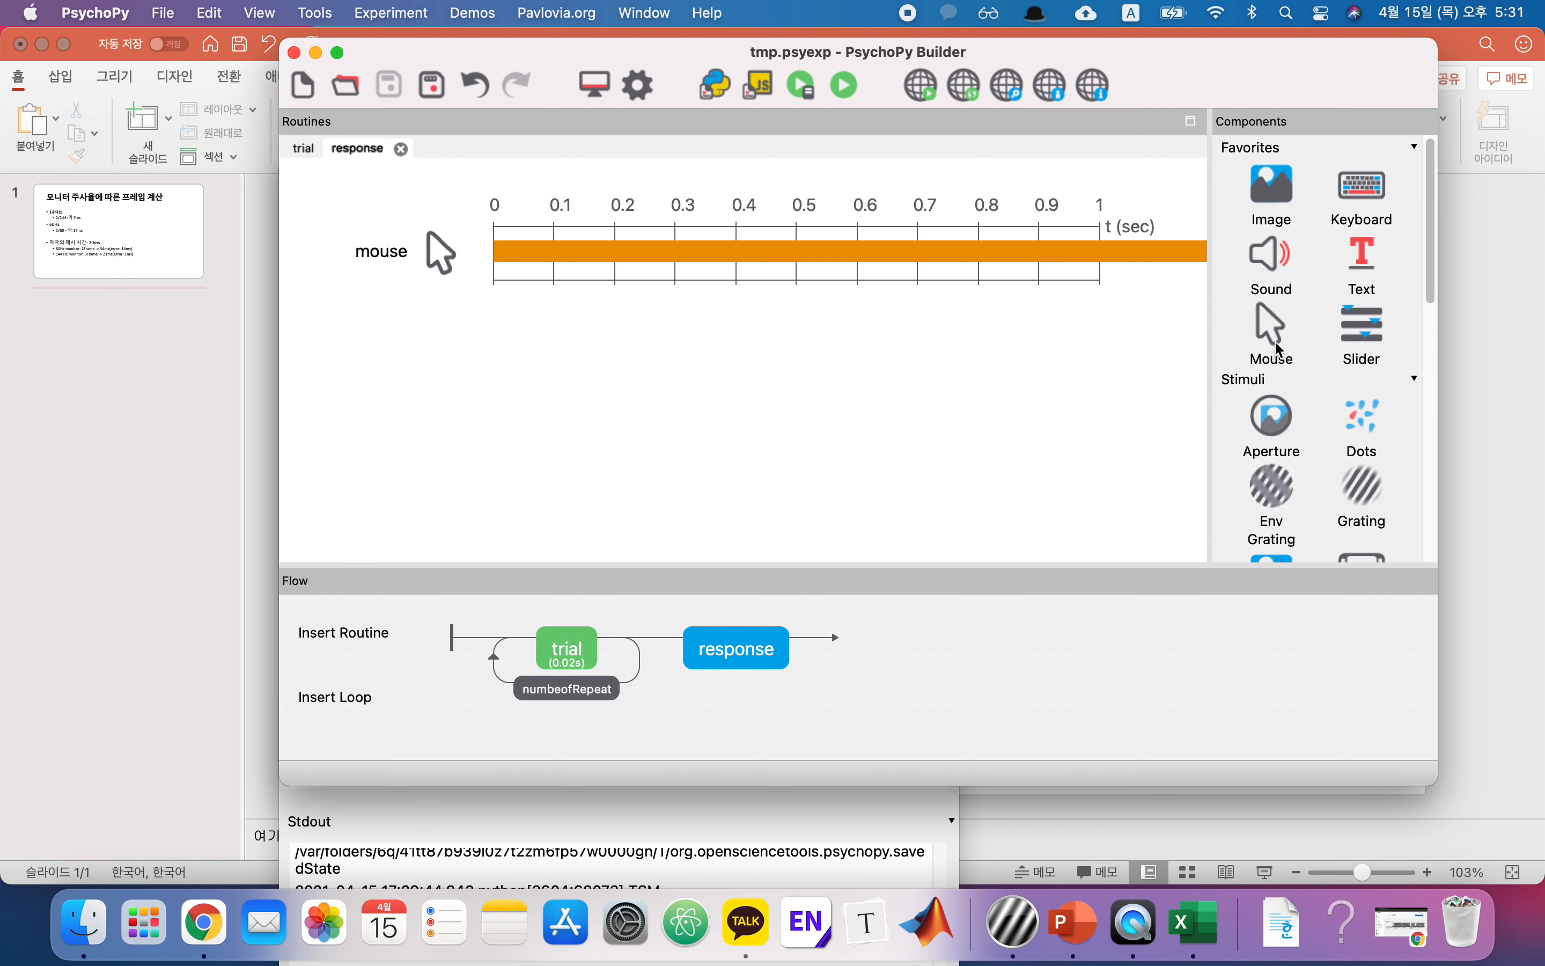
# Browse the component categories, collapse Favorites and Stimuli, and examine the available response components.
pyautogui.scroll(-10, 1276, 343)
pyautogui.scroll(5, 1274, 341)
pyautogui.scroll(-6, 1274, 339)
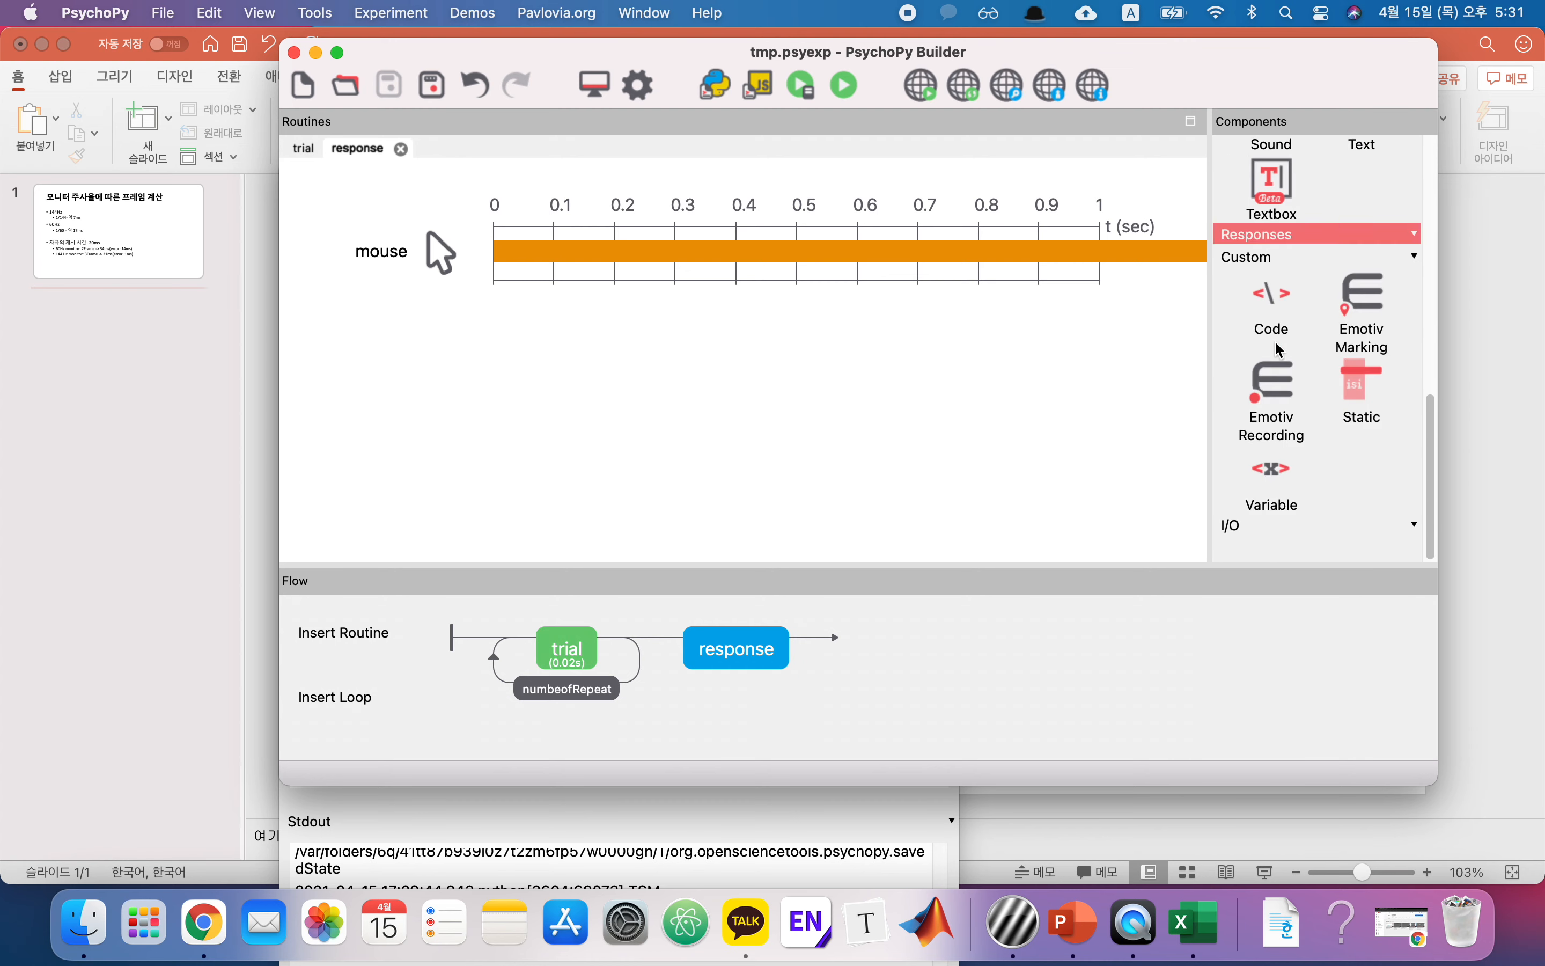
pyautogui.scroll(8, 1273, 339)
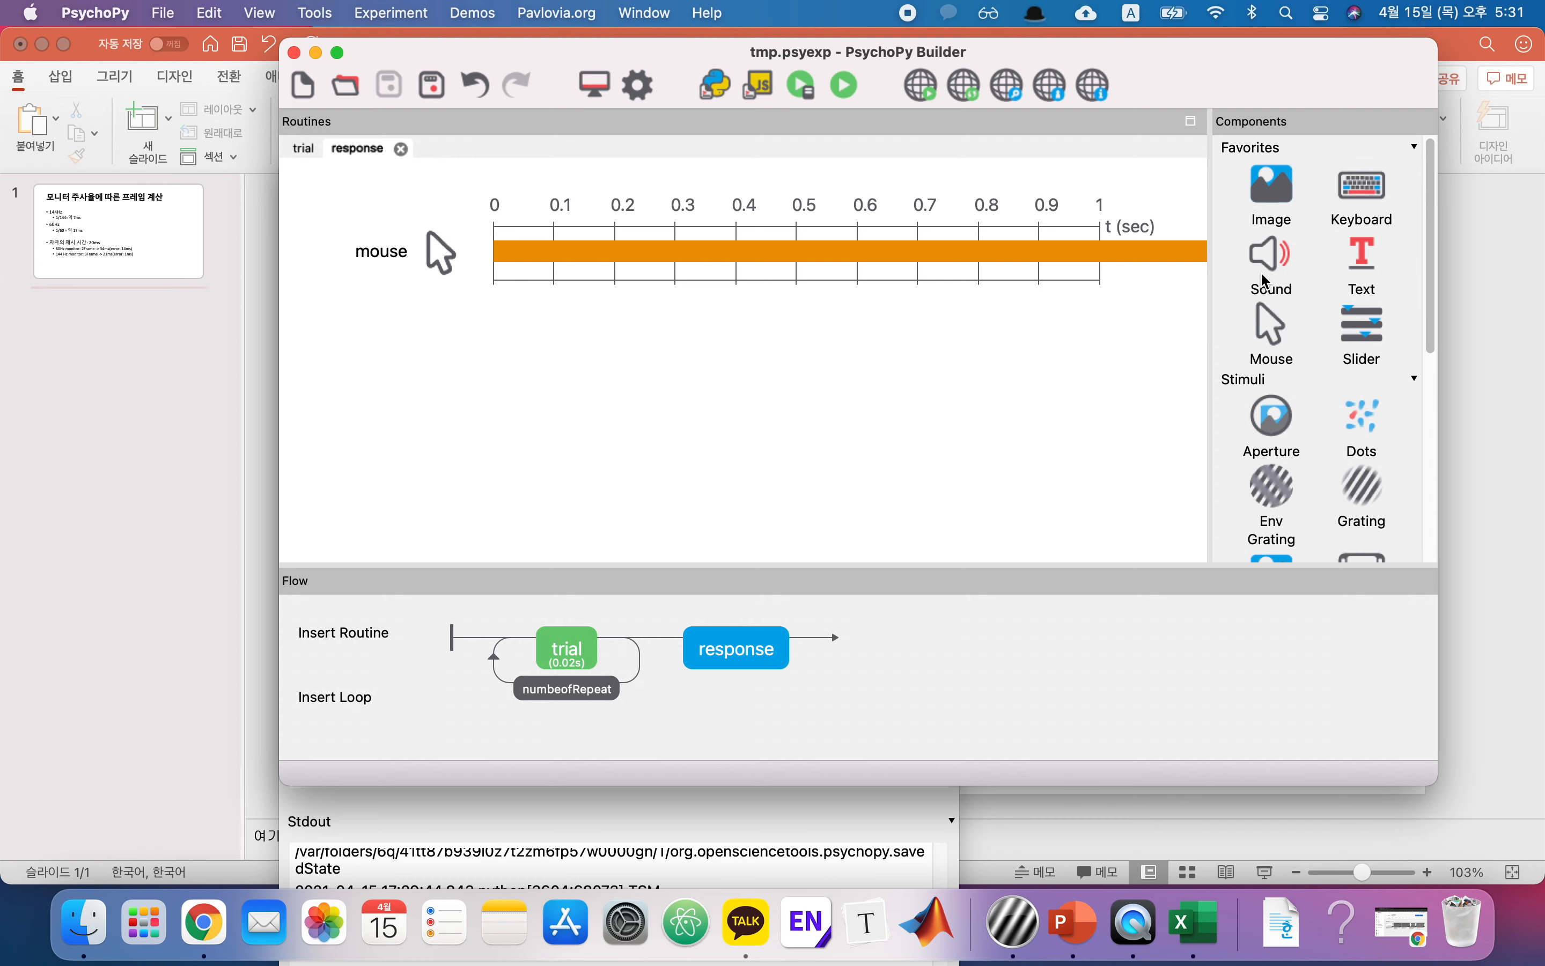
pyautogui.click(1270, 145)
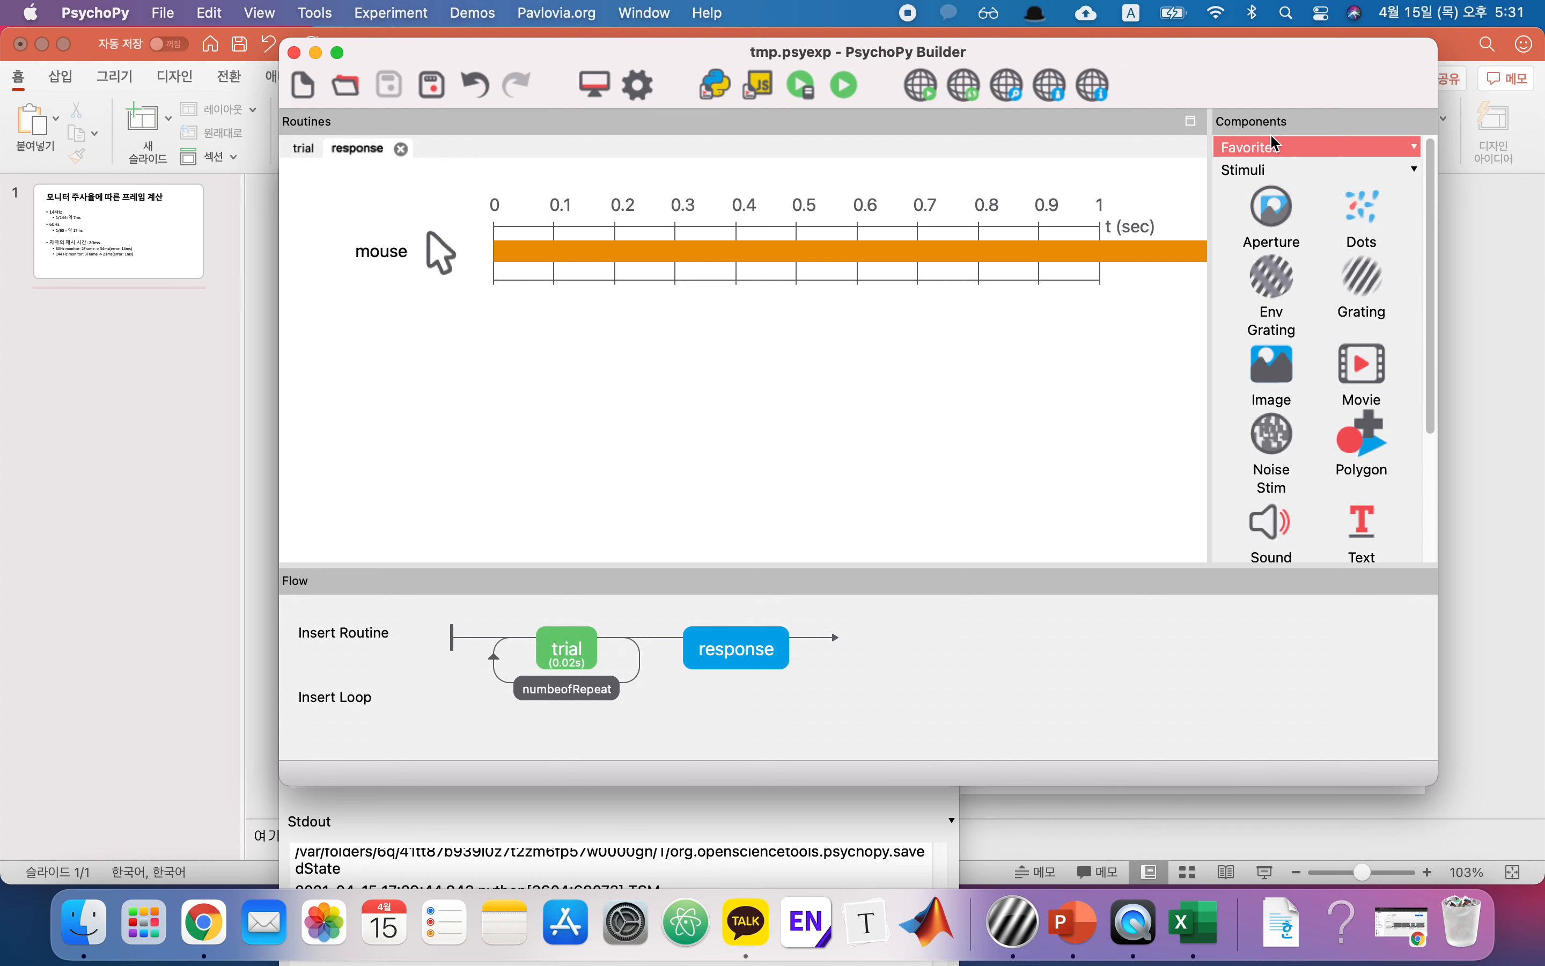
pyautogui.click(1269, 167)
pyautogui.click(1277, 190)
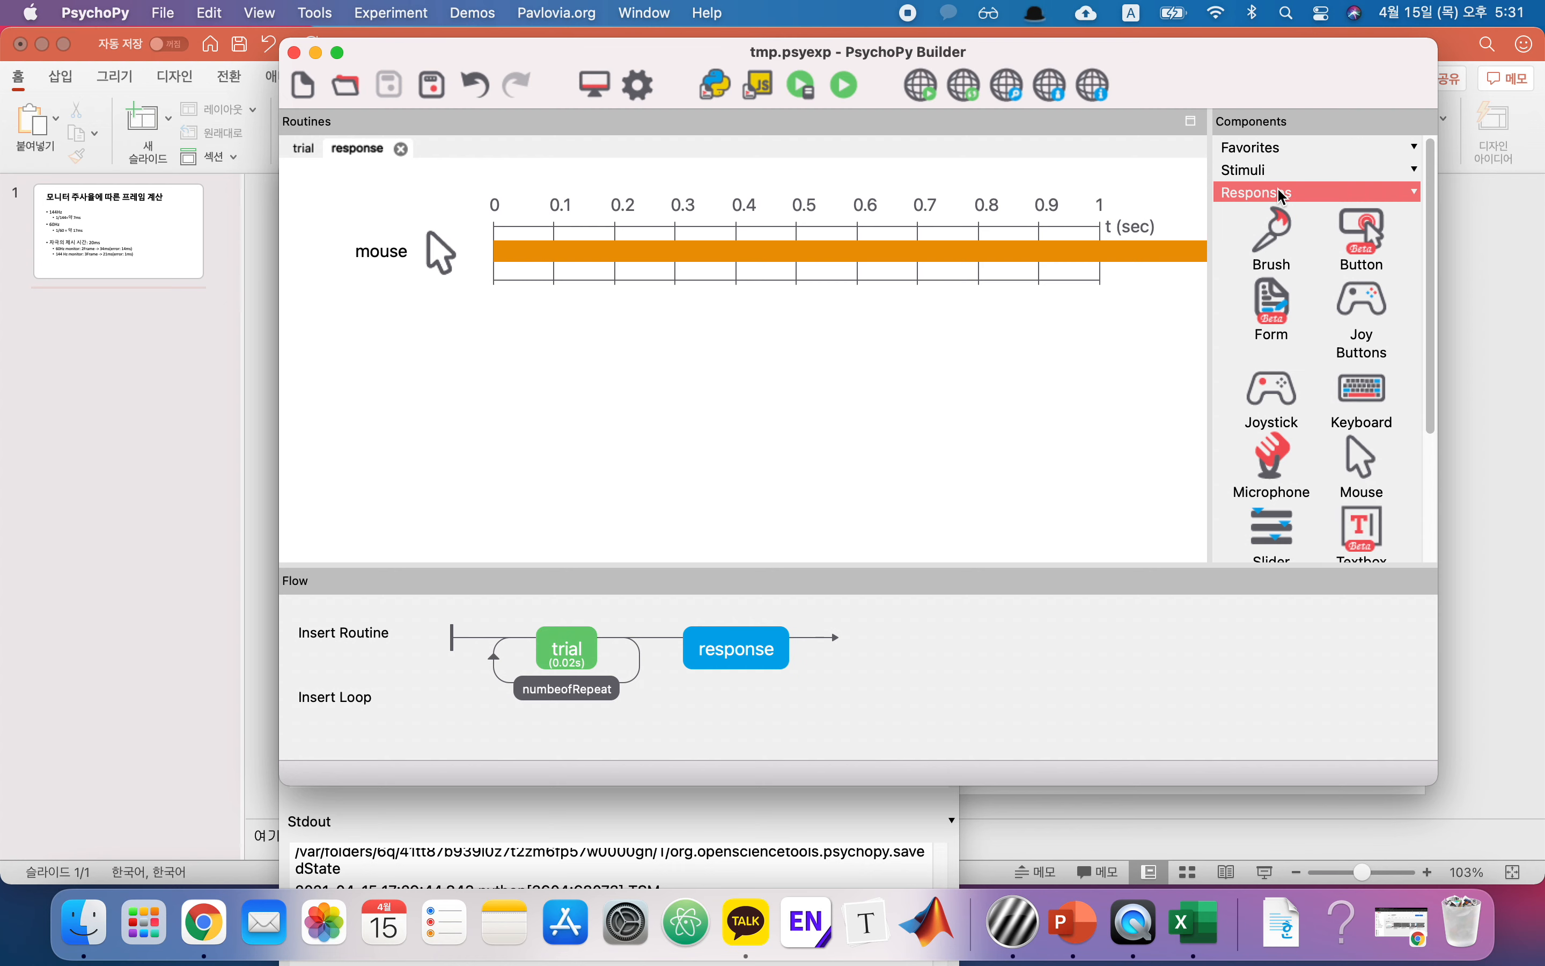
pyautogui.scroll(-5, 1300, 335)
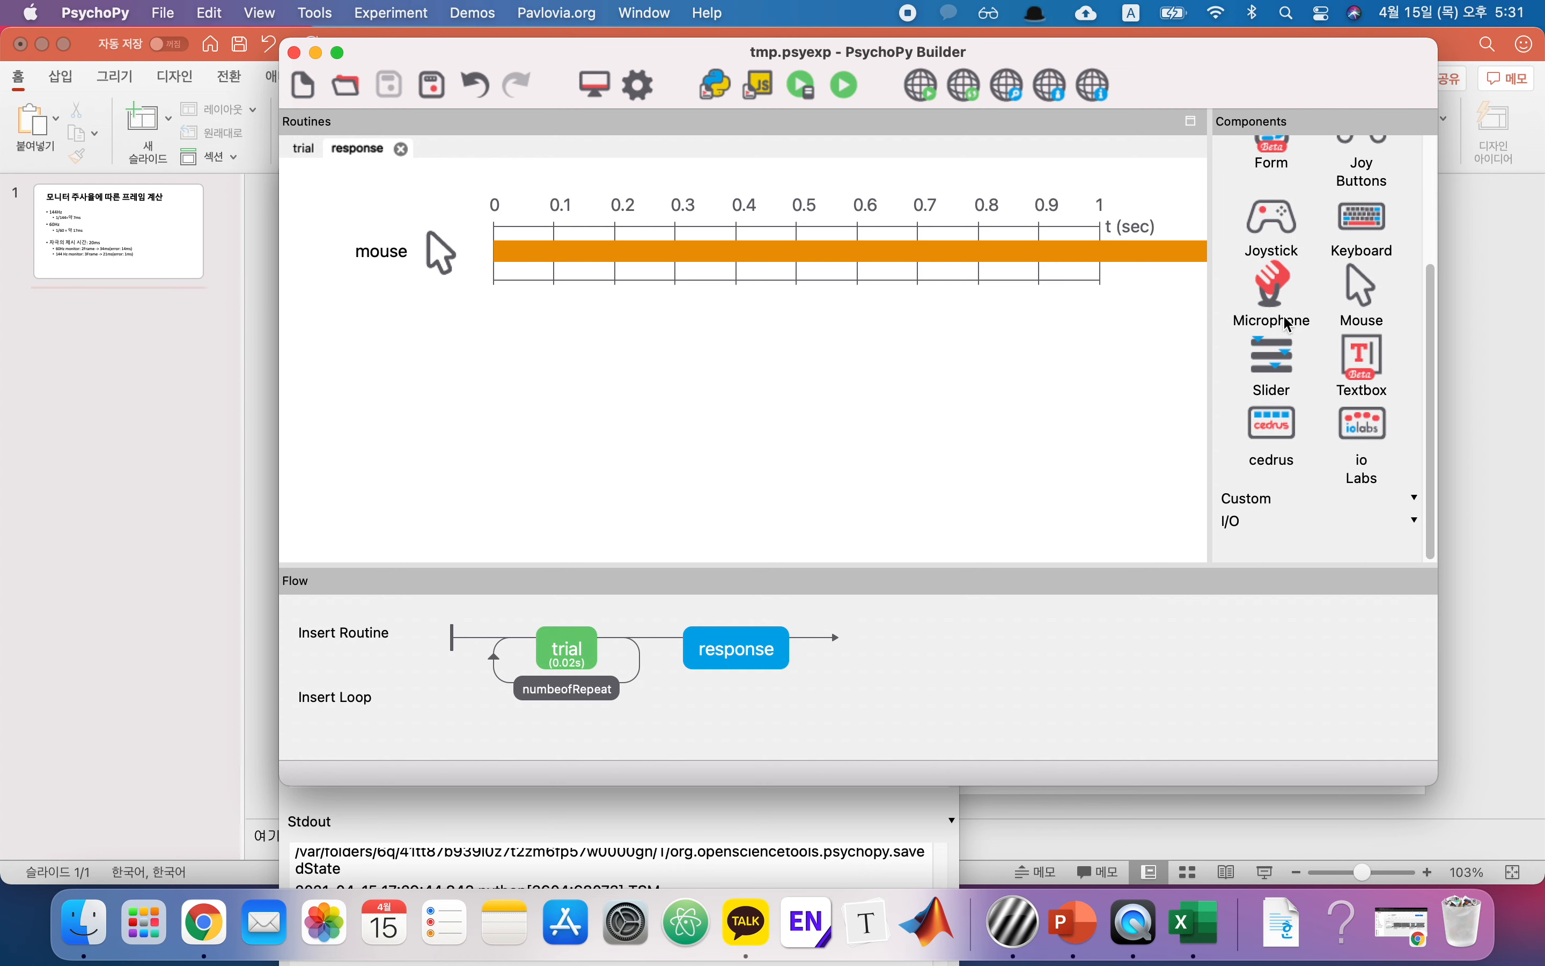
pyautogui.scroll(4, 1288, 325)
pyautogui.scroll(-4, 1284, 318)
pyautogui.scroll(3, 1296, 379)
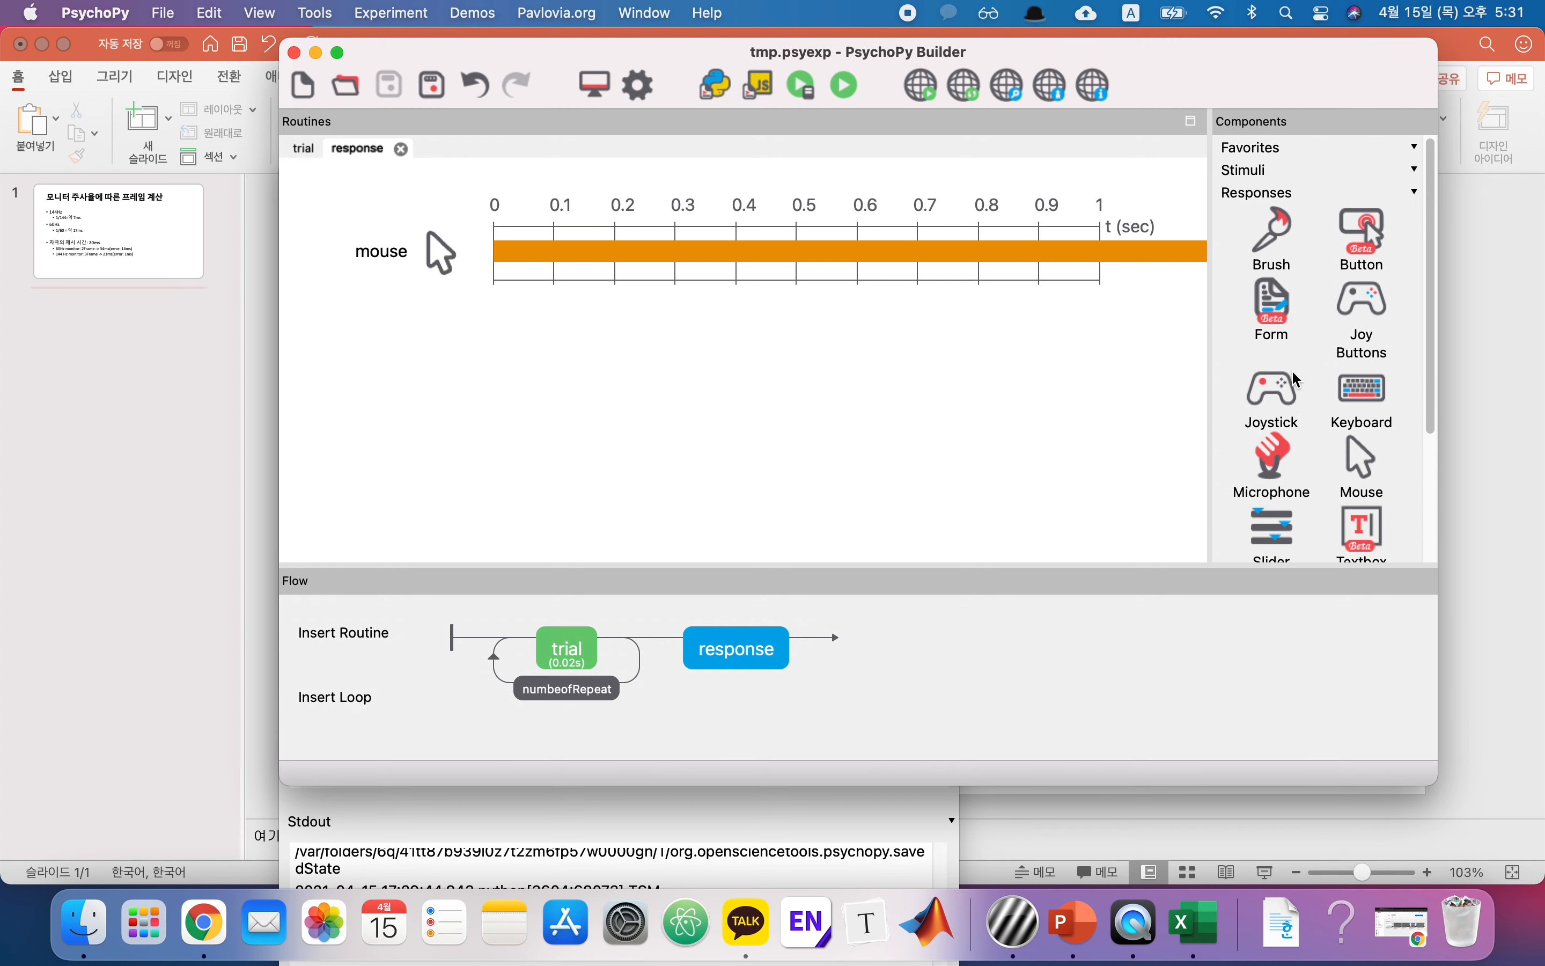
pyautogui.scroll(-3, 1321, 302)
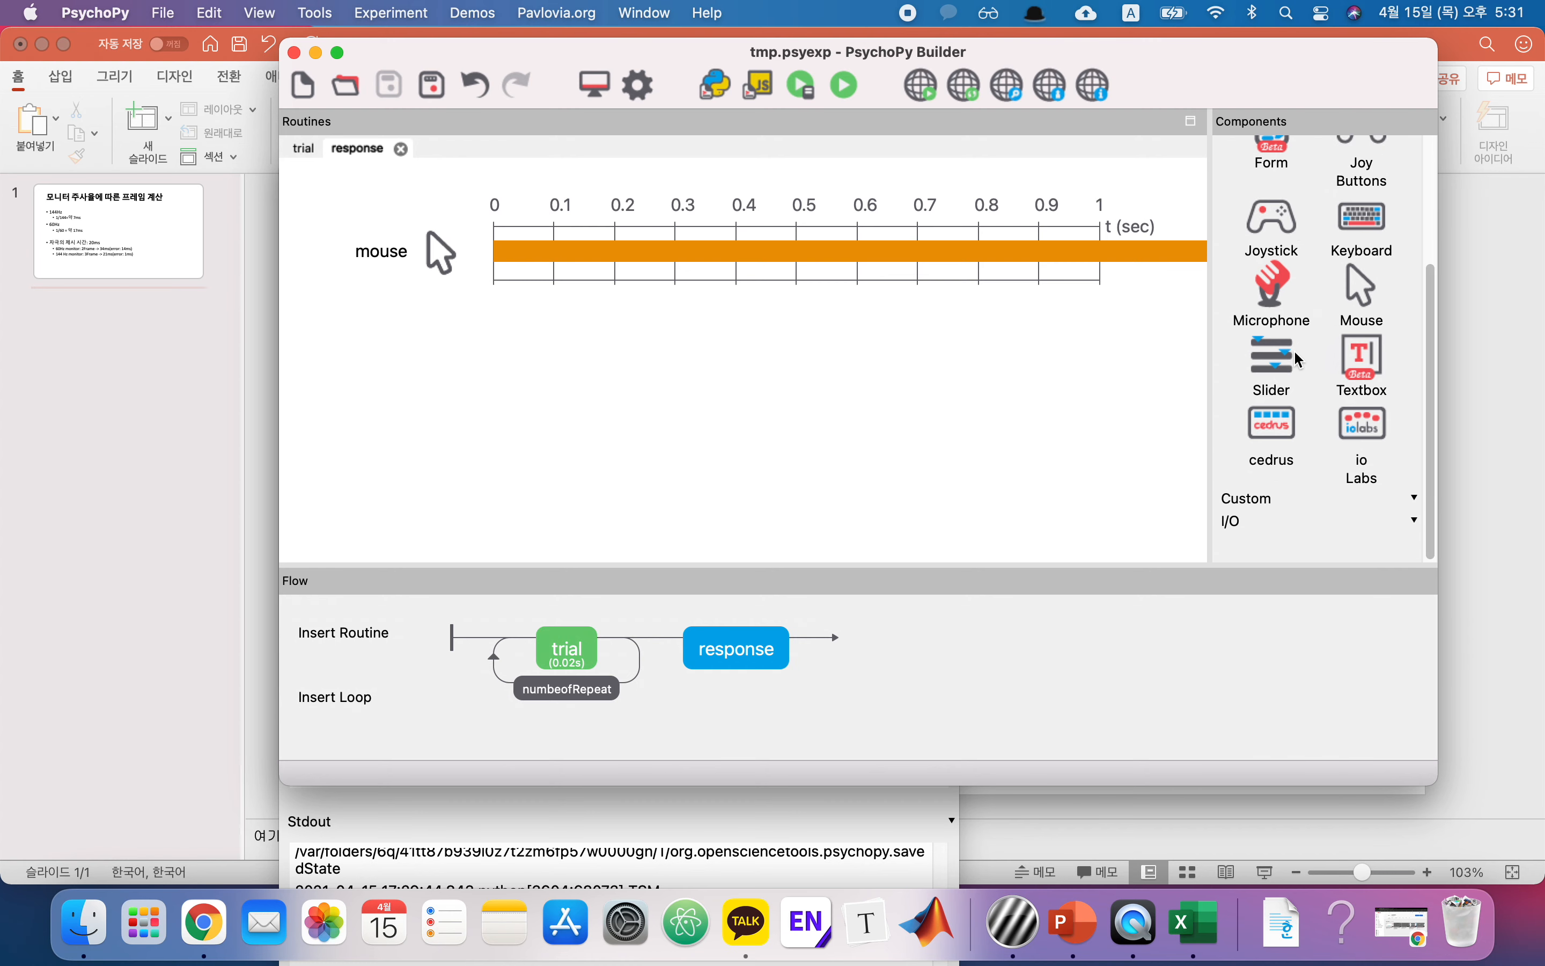
pyautogui.scroll(3, 1371, 348)
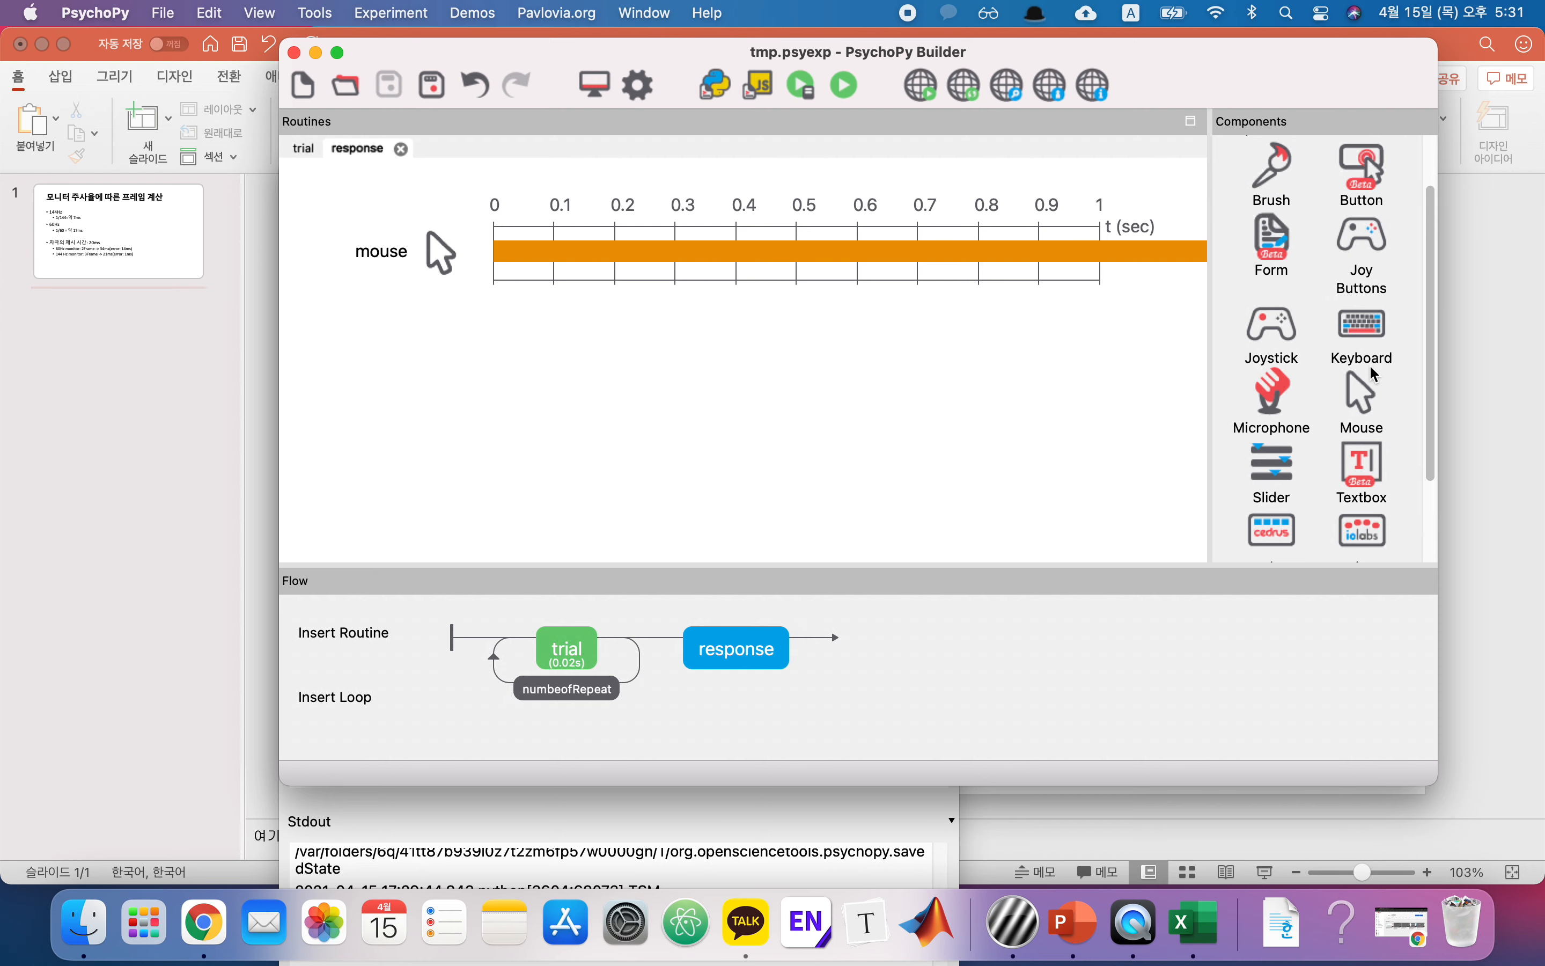
pyautogui.scroll(-2, 1330, 420)
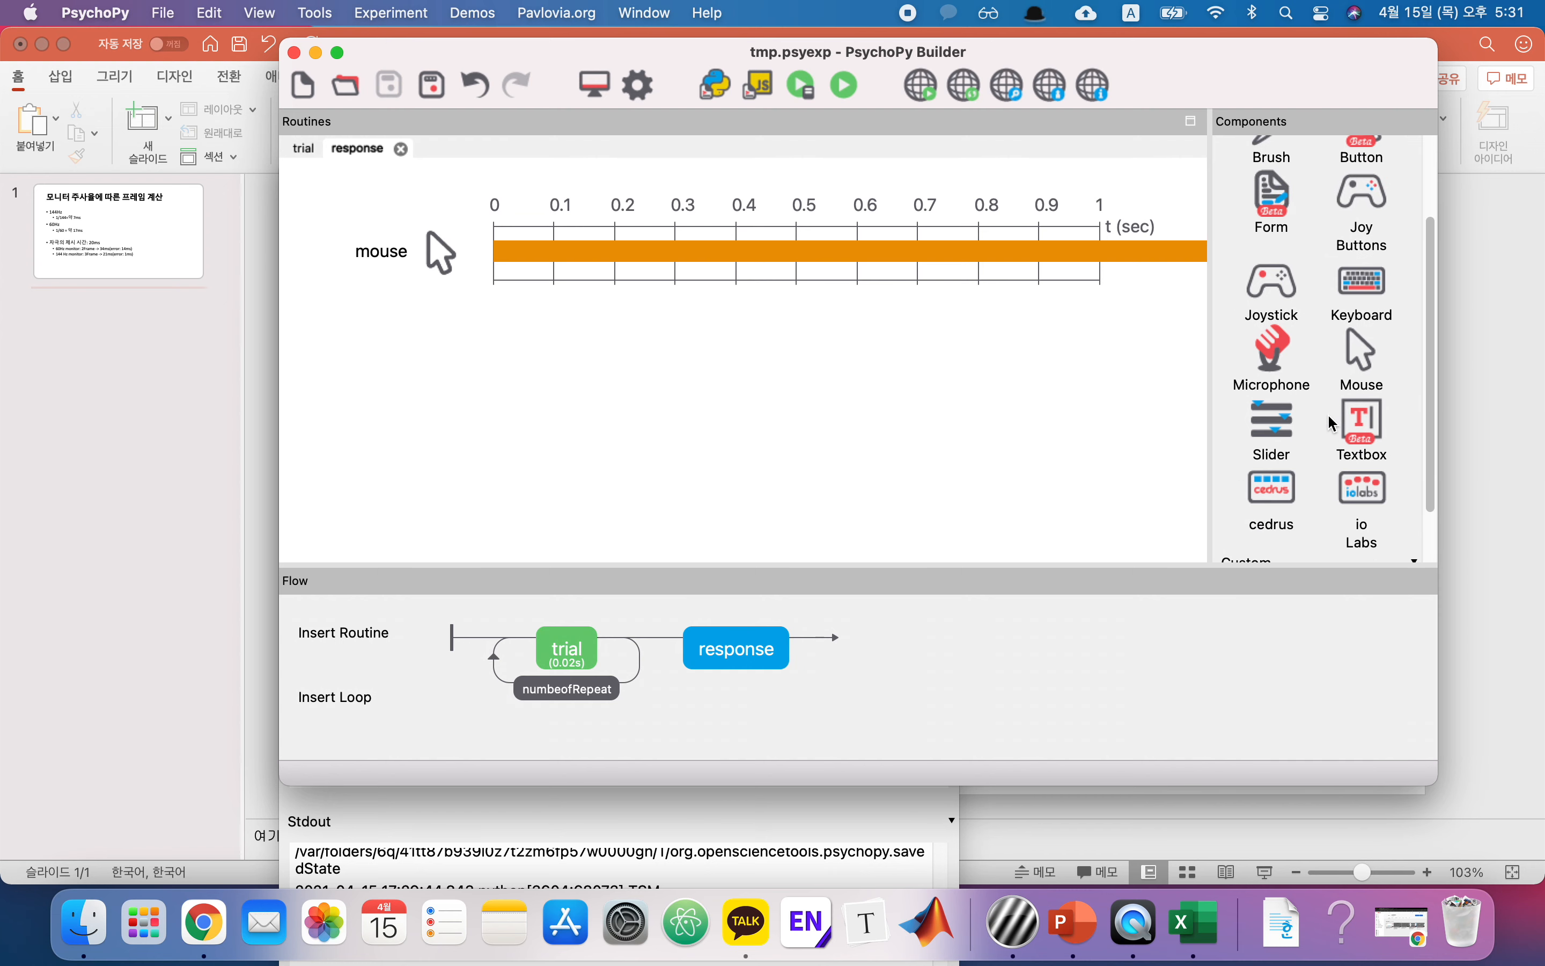
pyautogui.scroll(3, 1353, 358)
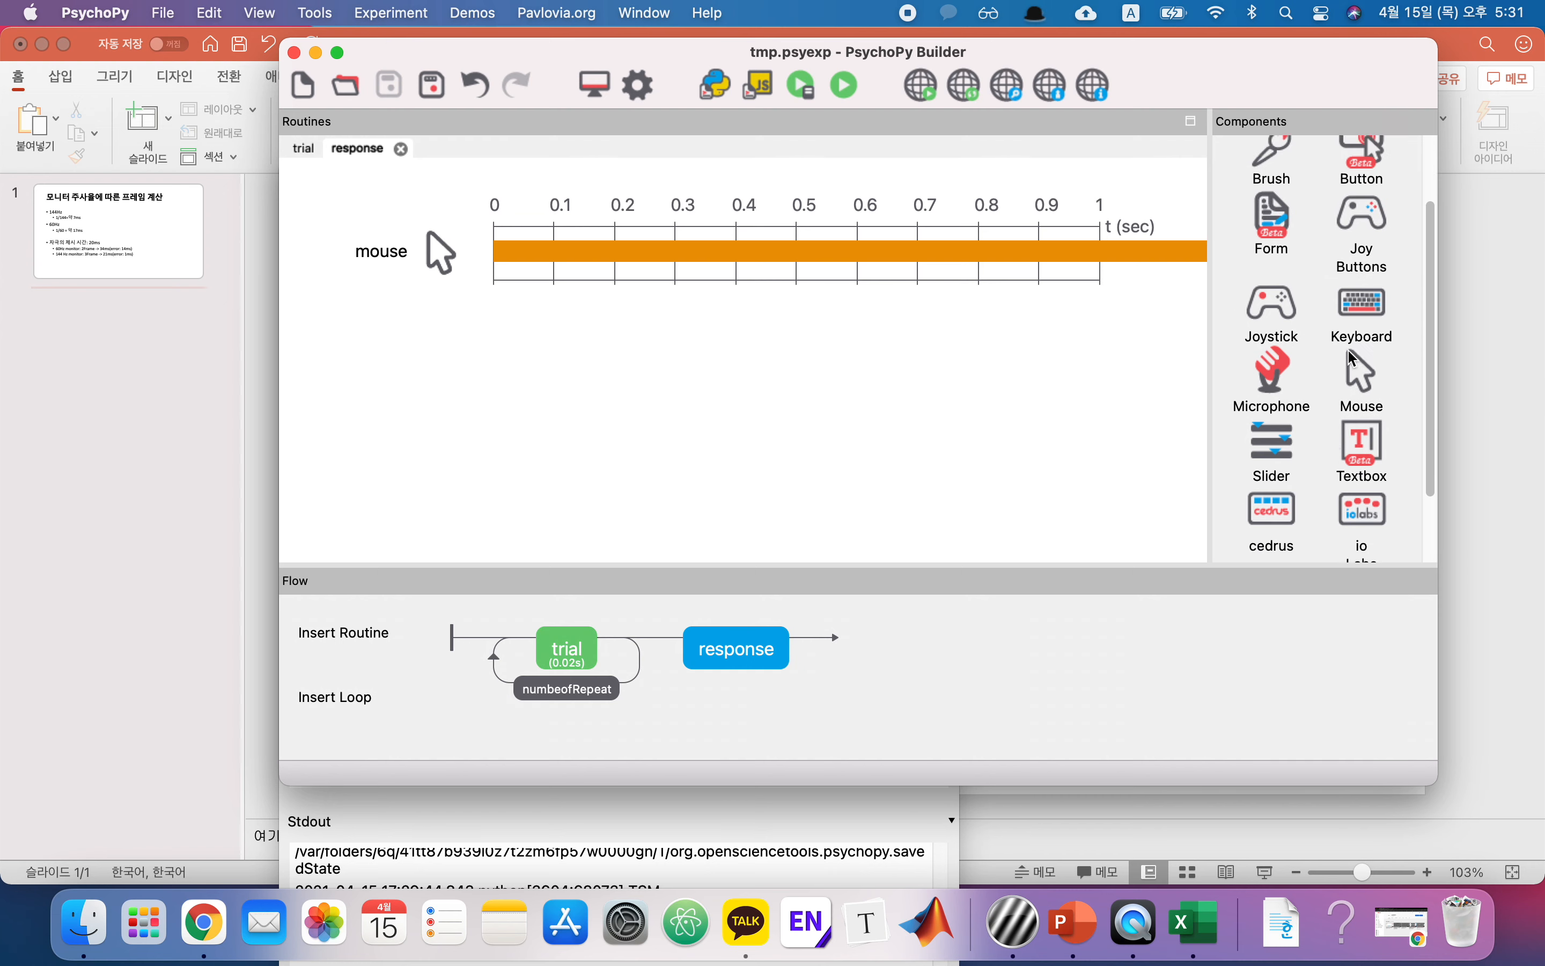
# Expand the Favorites and Stimuli component categories again and add a slider with default settings to the response routine.
pyautogui.click(1311, 153)
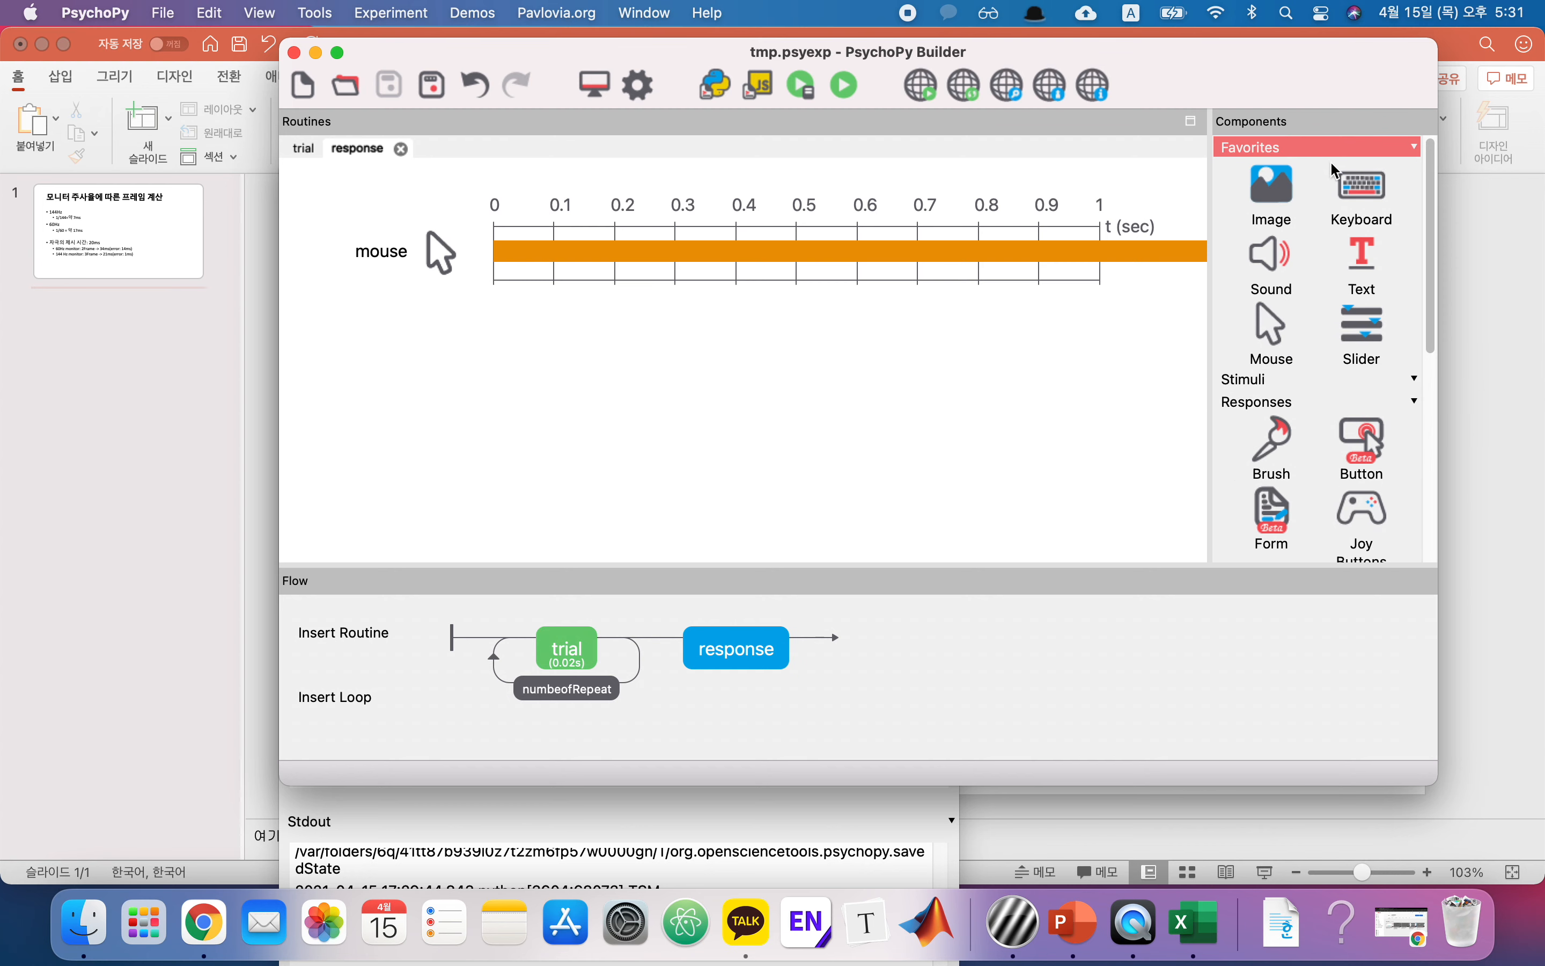
pyautogui.scroll(-5, 1351, 269)
pyautogui.click(1293, 488)
pyautogui.scroll(-5, 1293, 483)
pyautogui.scroll(5, 1333, 350)
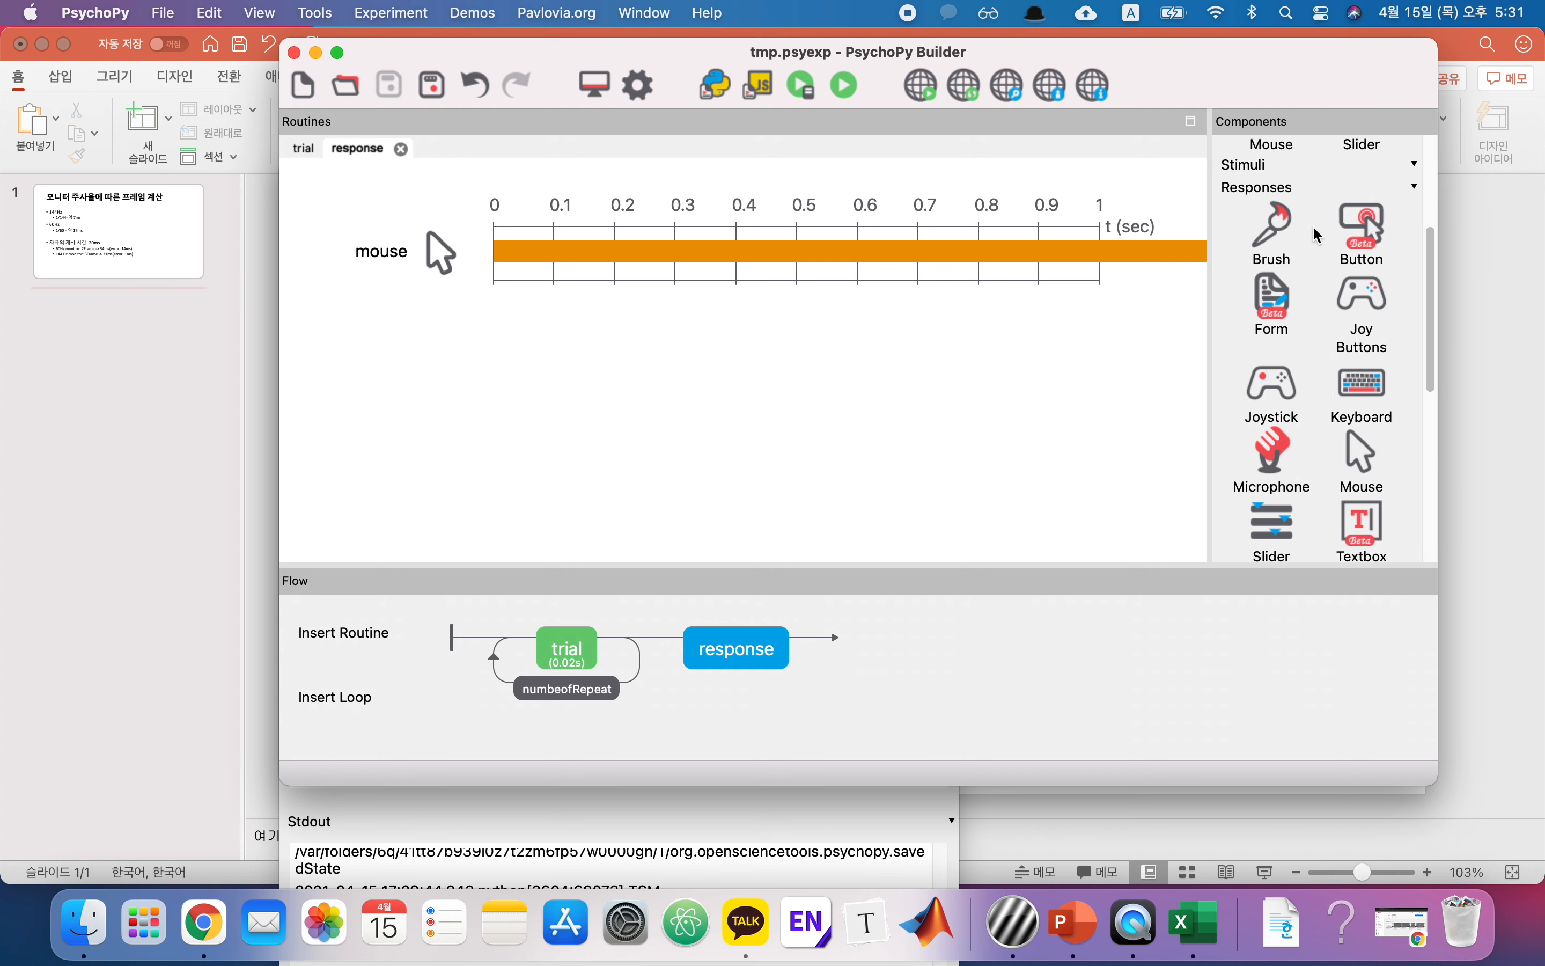
pyautogui.scroll(-1, 1325, 290)
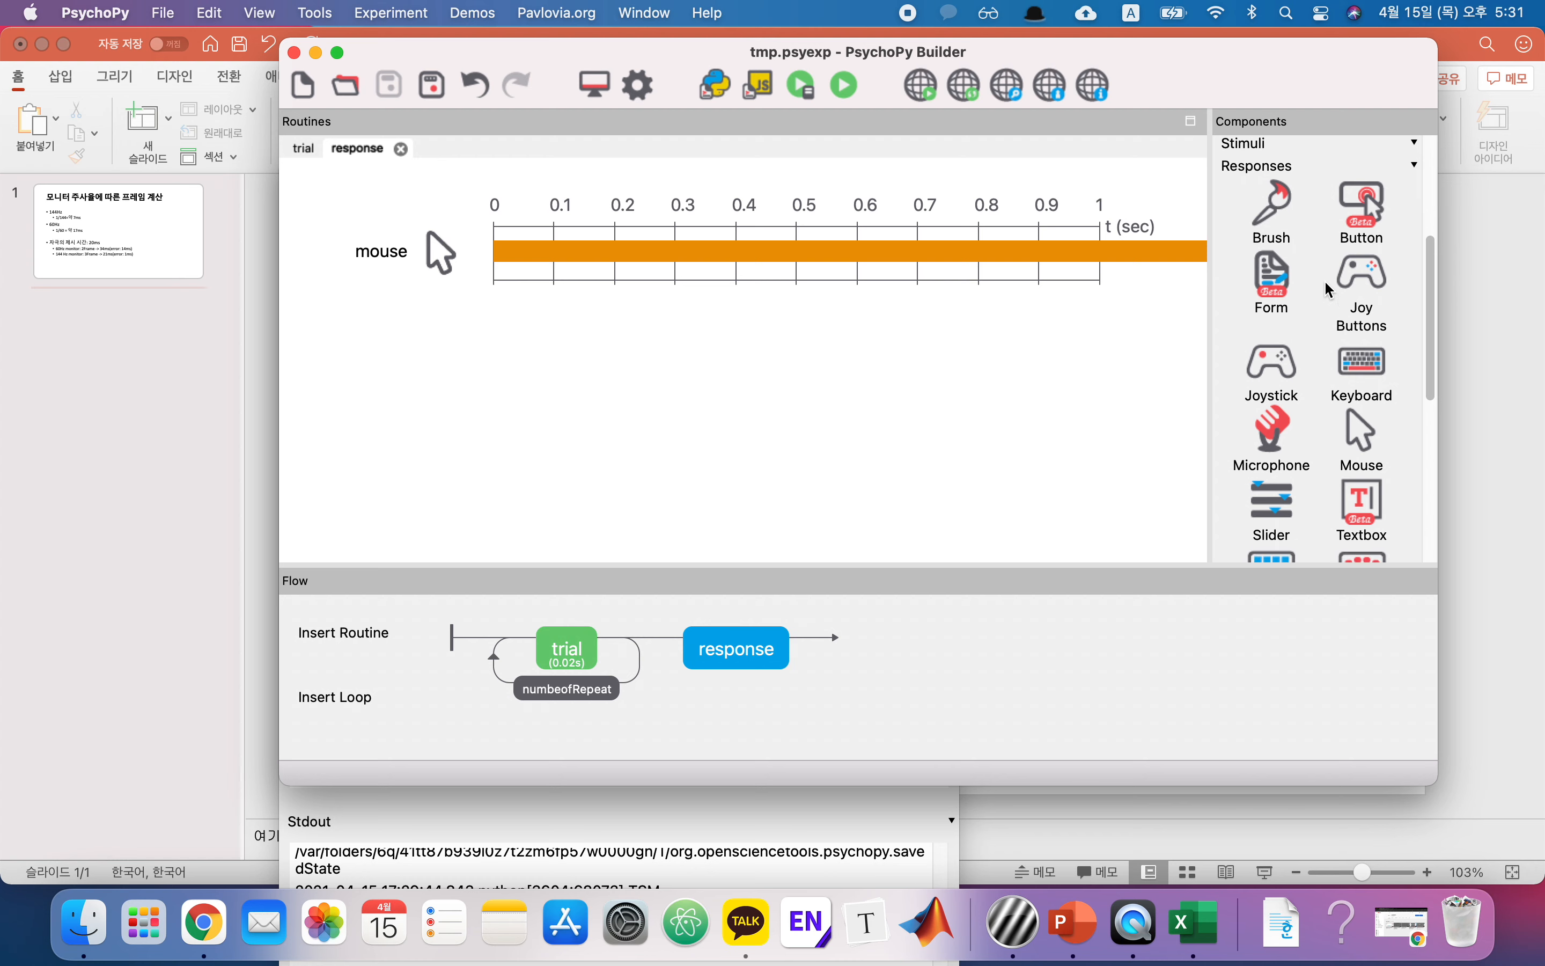
pyautogui.click(1275, 160)
pyautogui.scroll(-5, 1299, 242)
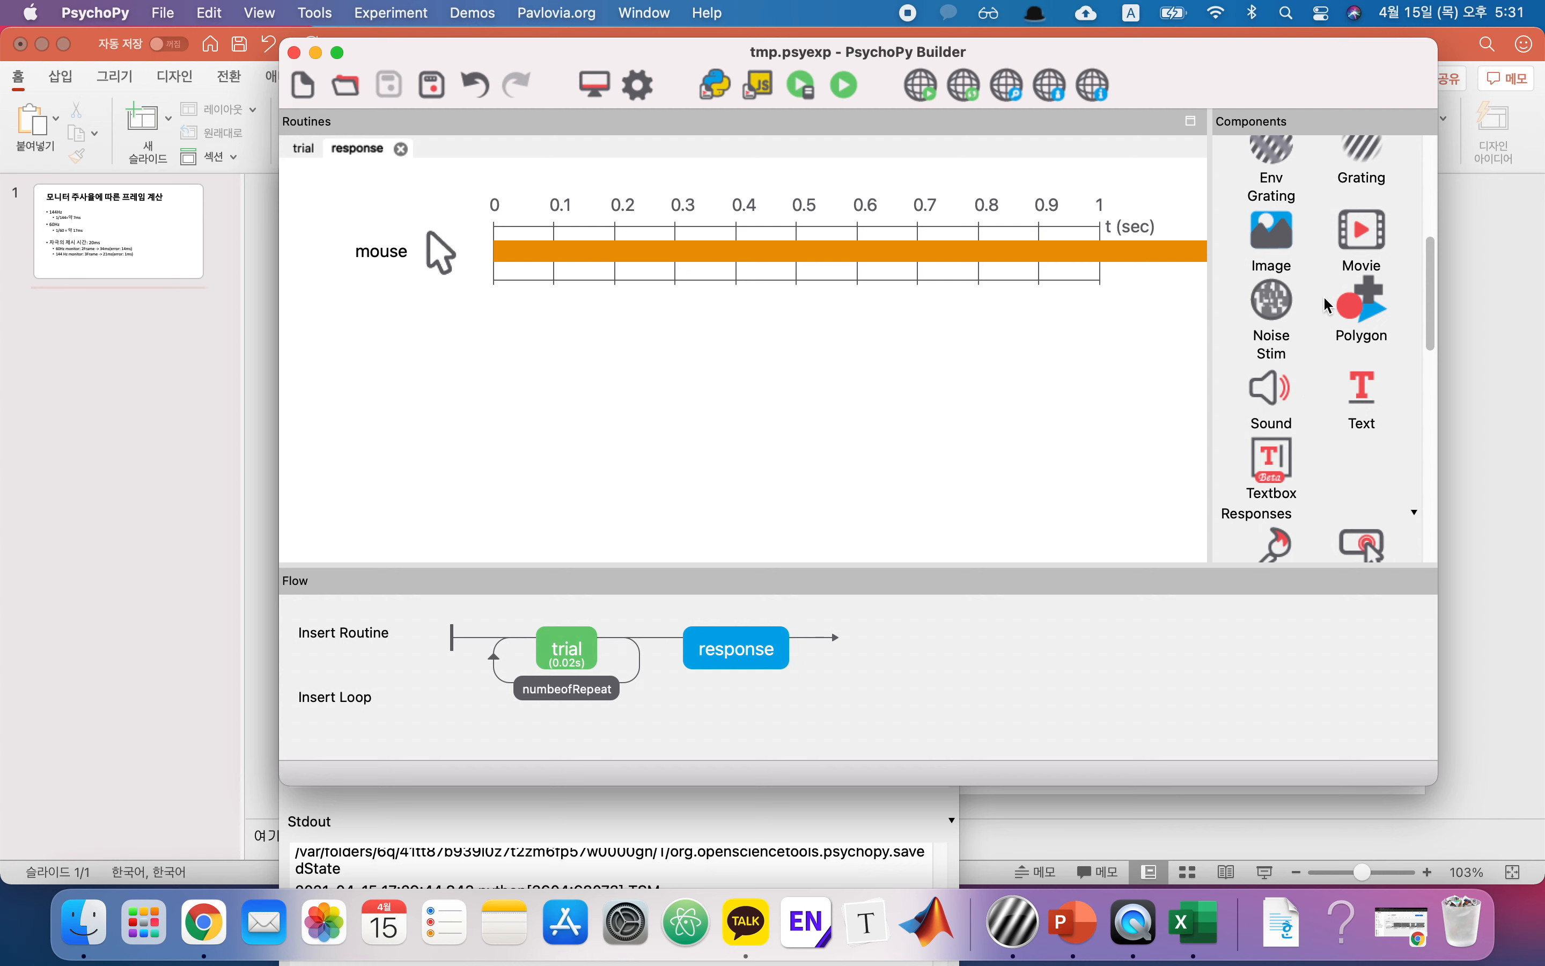
pyautogui.scroll(2, 1356, 325)
pyautogui.scroll(-10, 1357, 322)
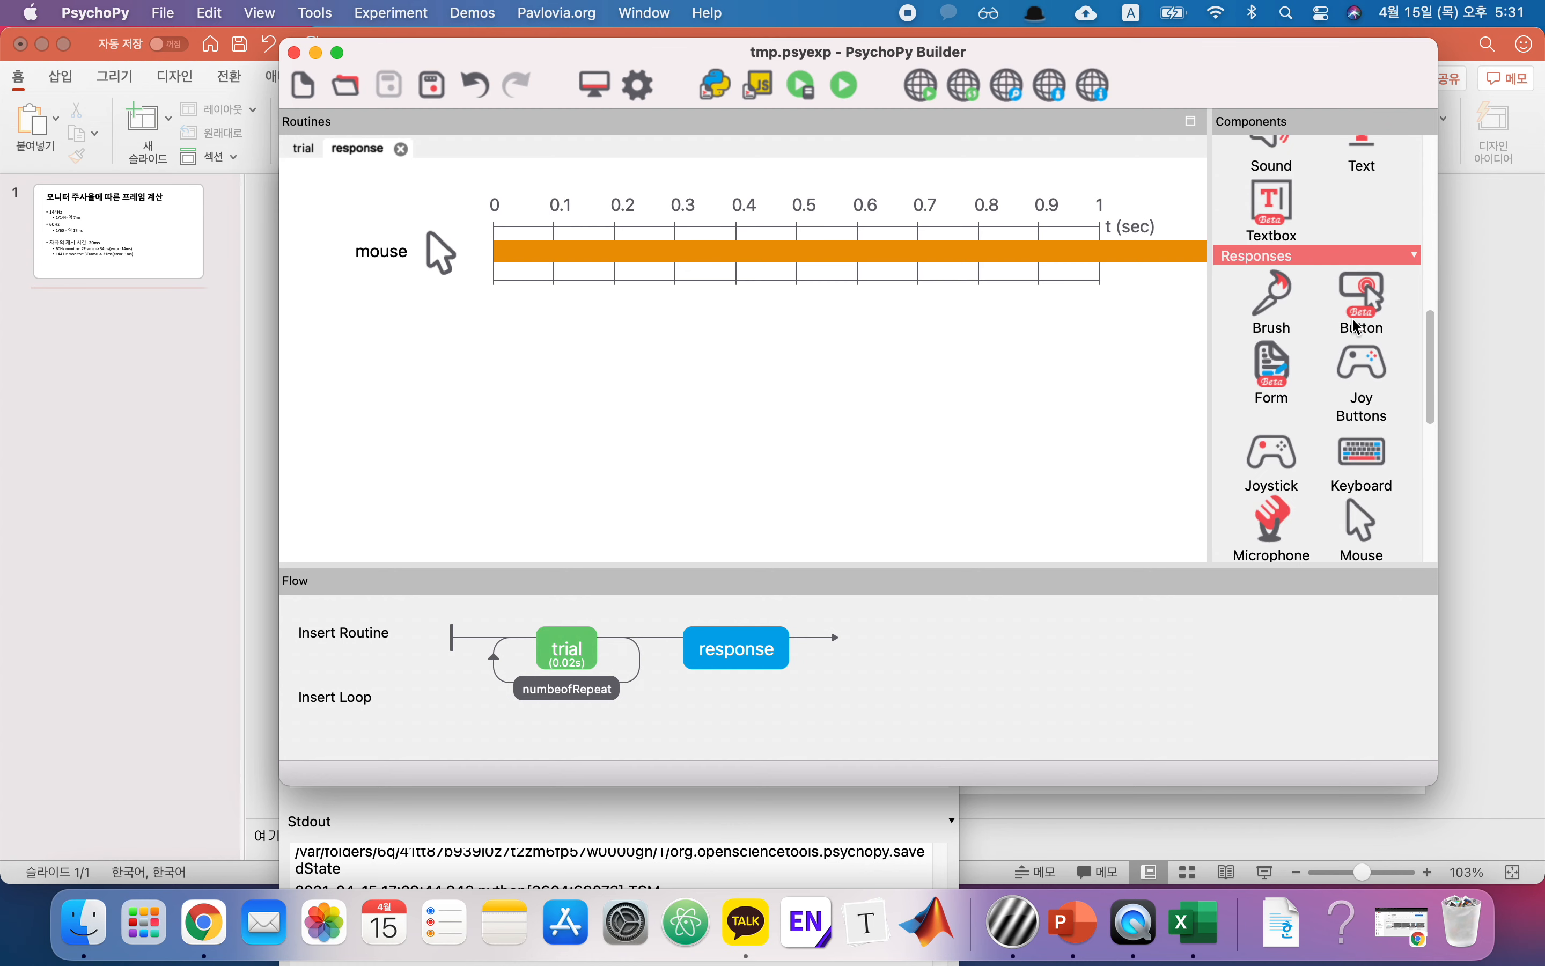
pyautogui.click(1290, 479)
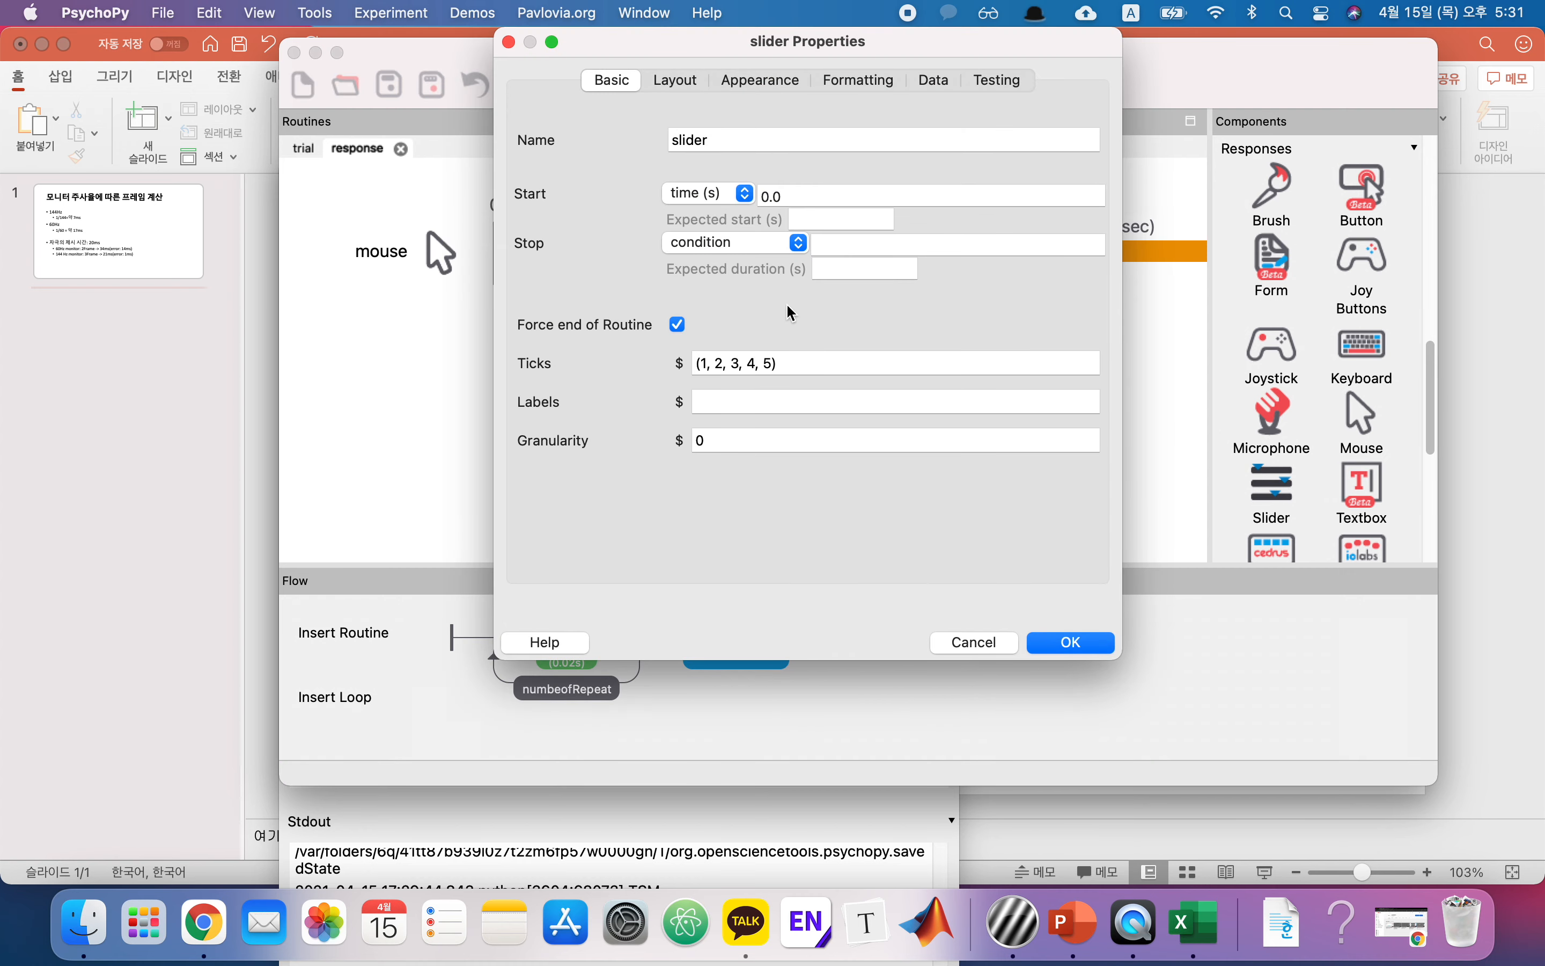
pyautogui.click(1075, 643)
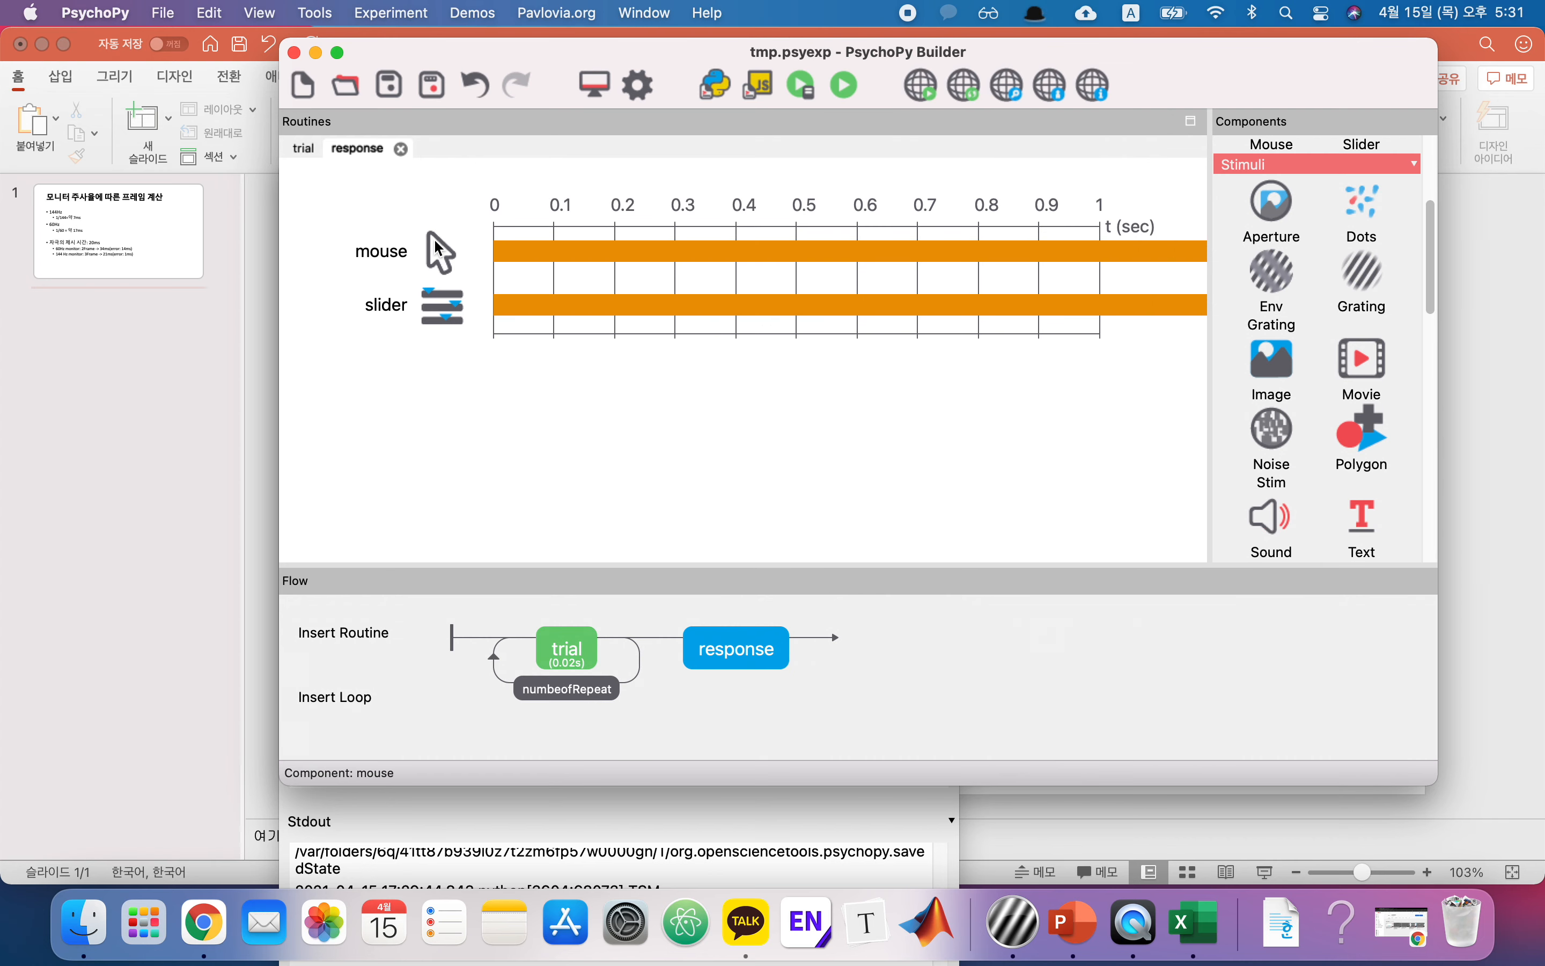
# Disable the mouse component in the response routine through its testing properties.
pyautogui.rightClick(396, 254)
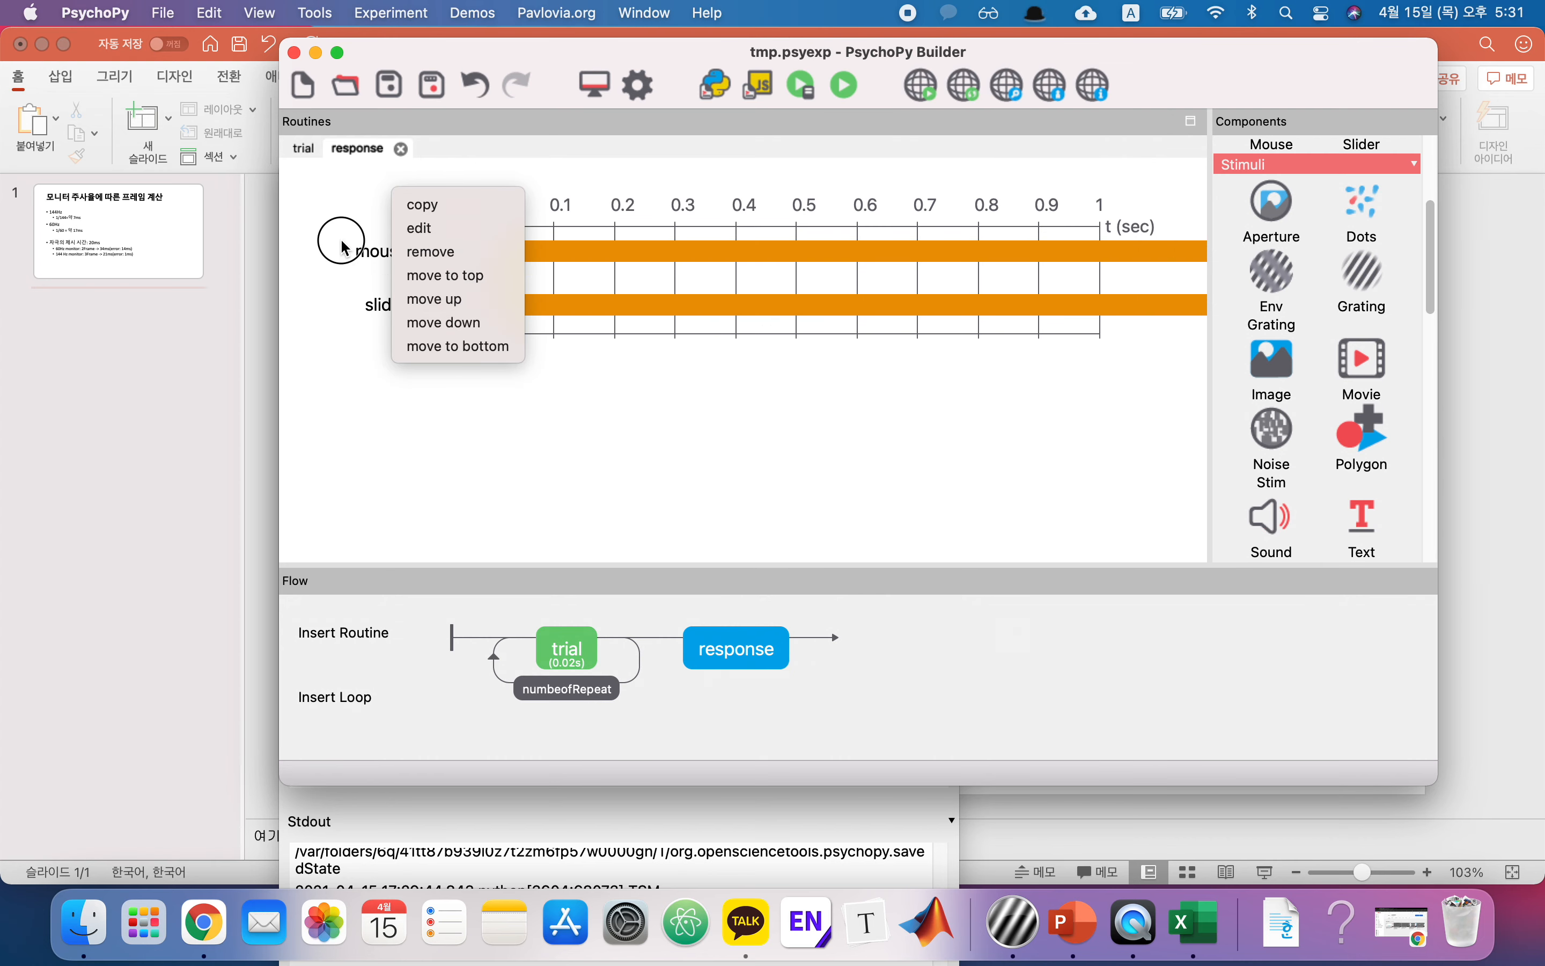
pyautogui.click(372, 251)
pyautogui.click(372, 251)
pyautogui.click(853, 83)
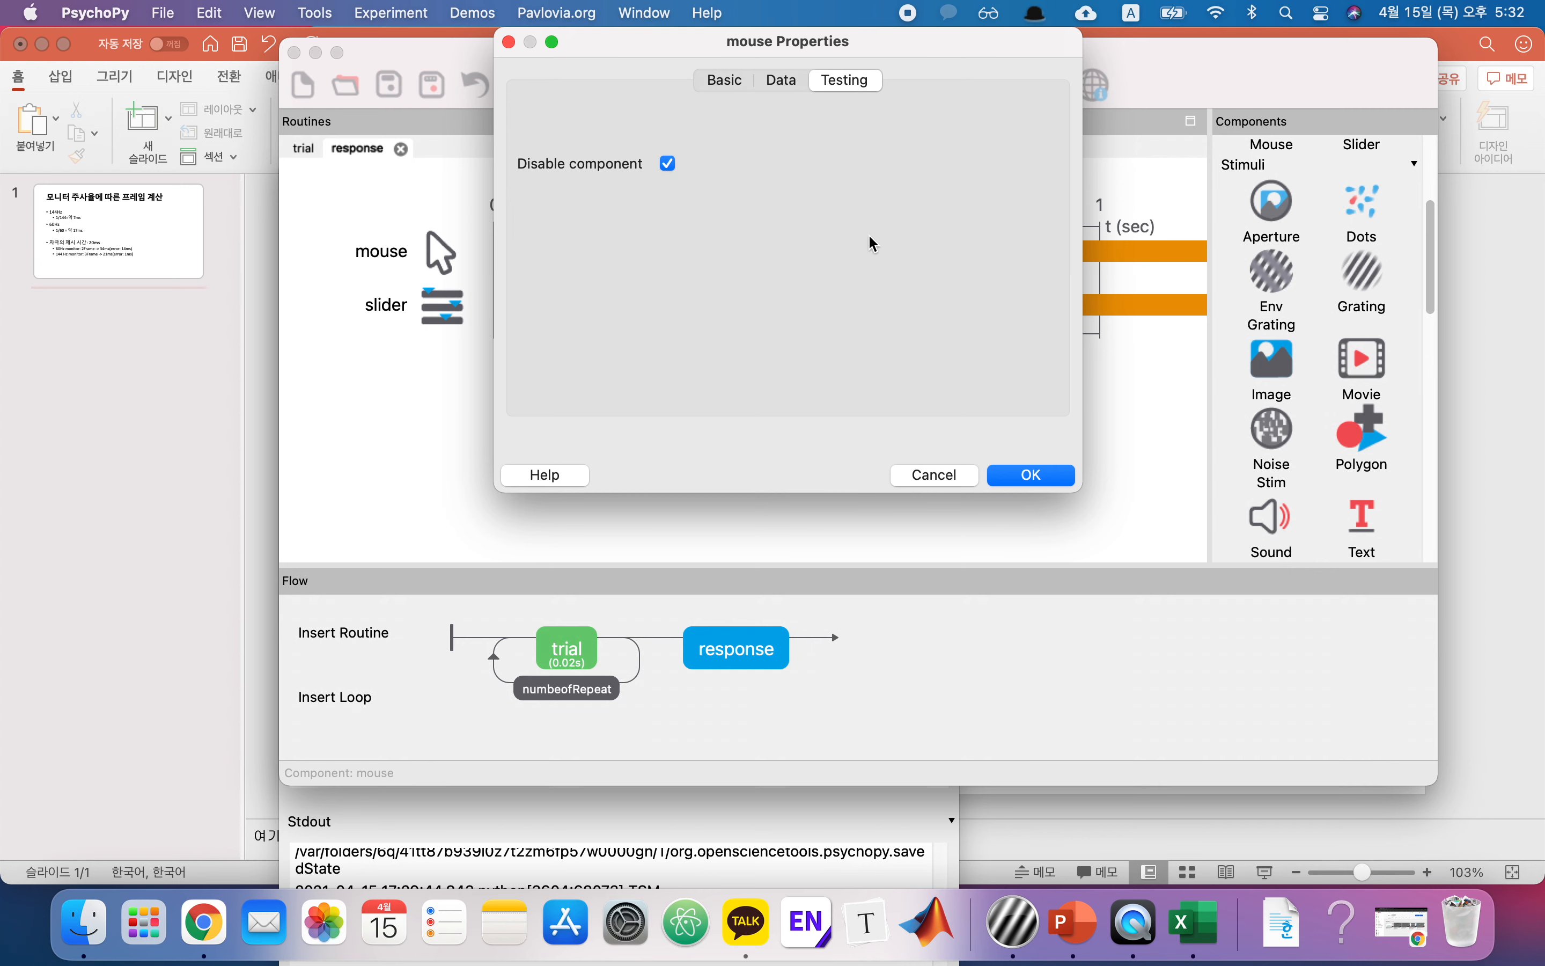
pyautogui.click(1043, 479)
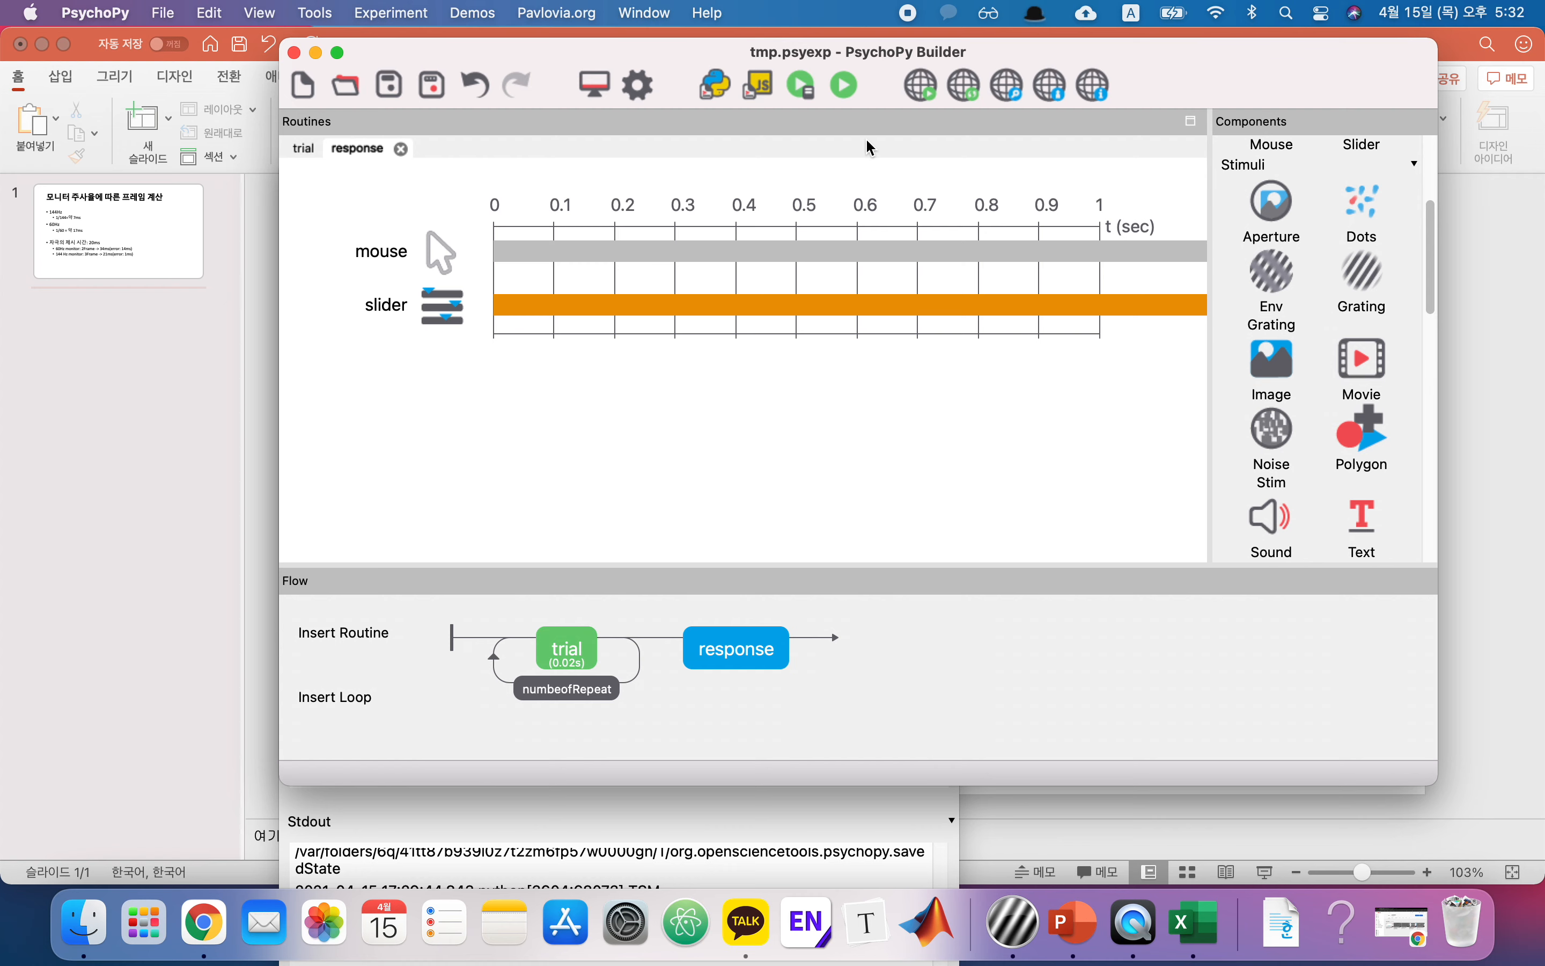
# Run the experiment with the slider response, accept the session dialog, and give a rating on the slider.
pyautogui.click(846, 86)
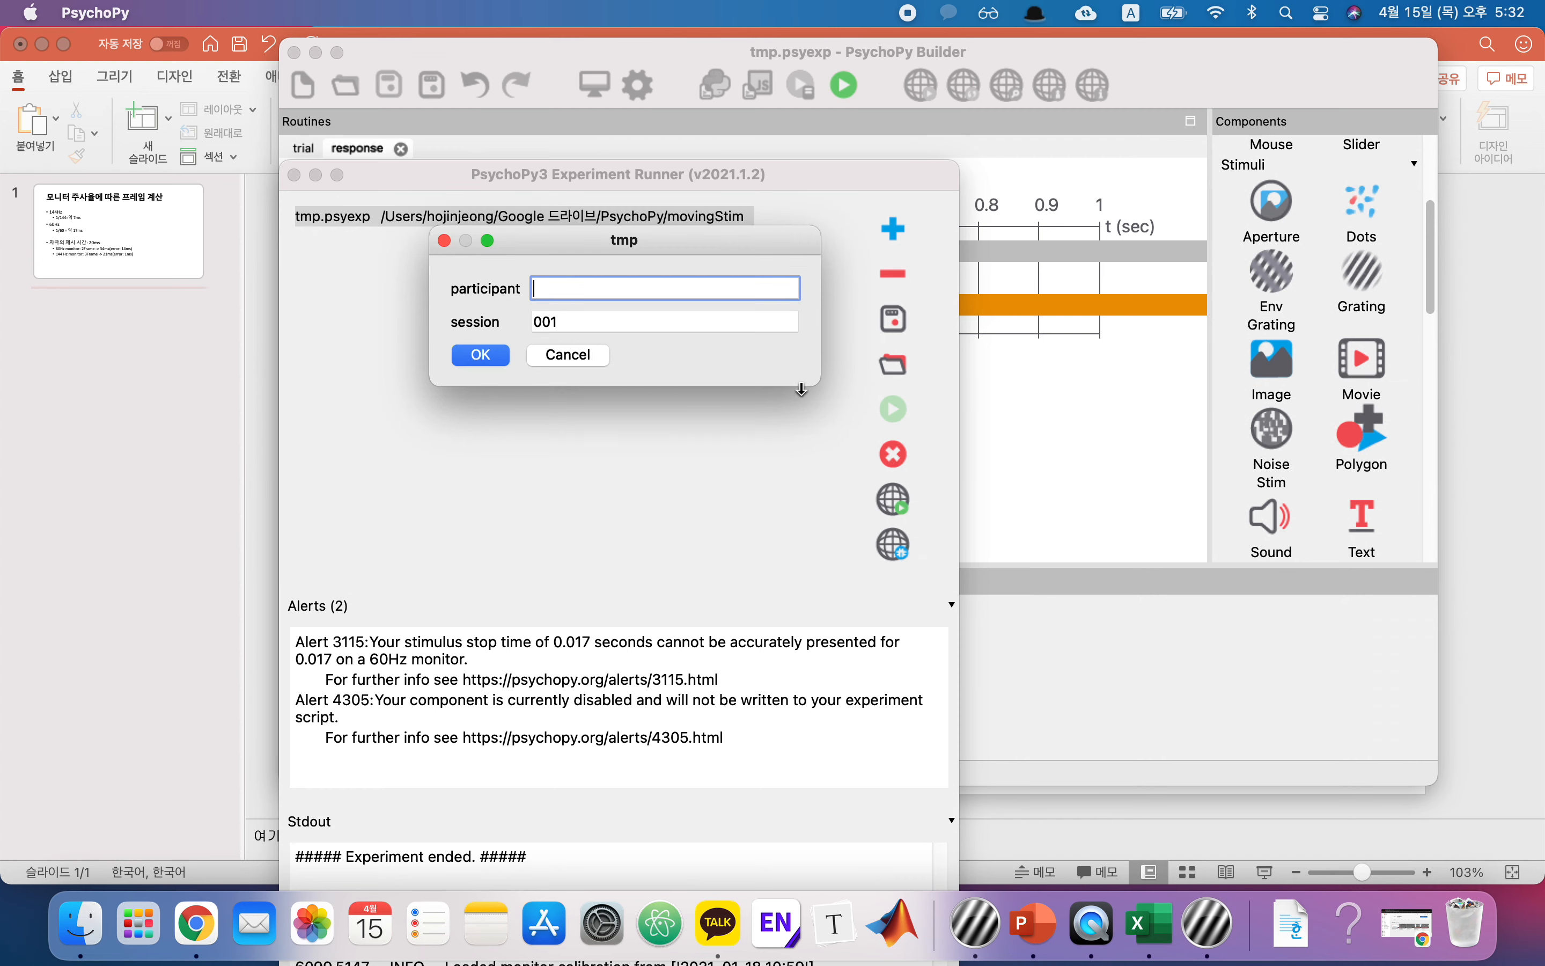
pyautogui.click(495, 359)
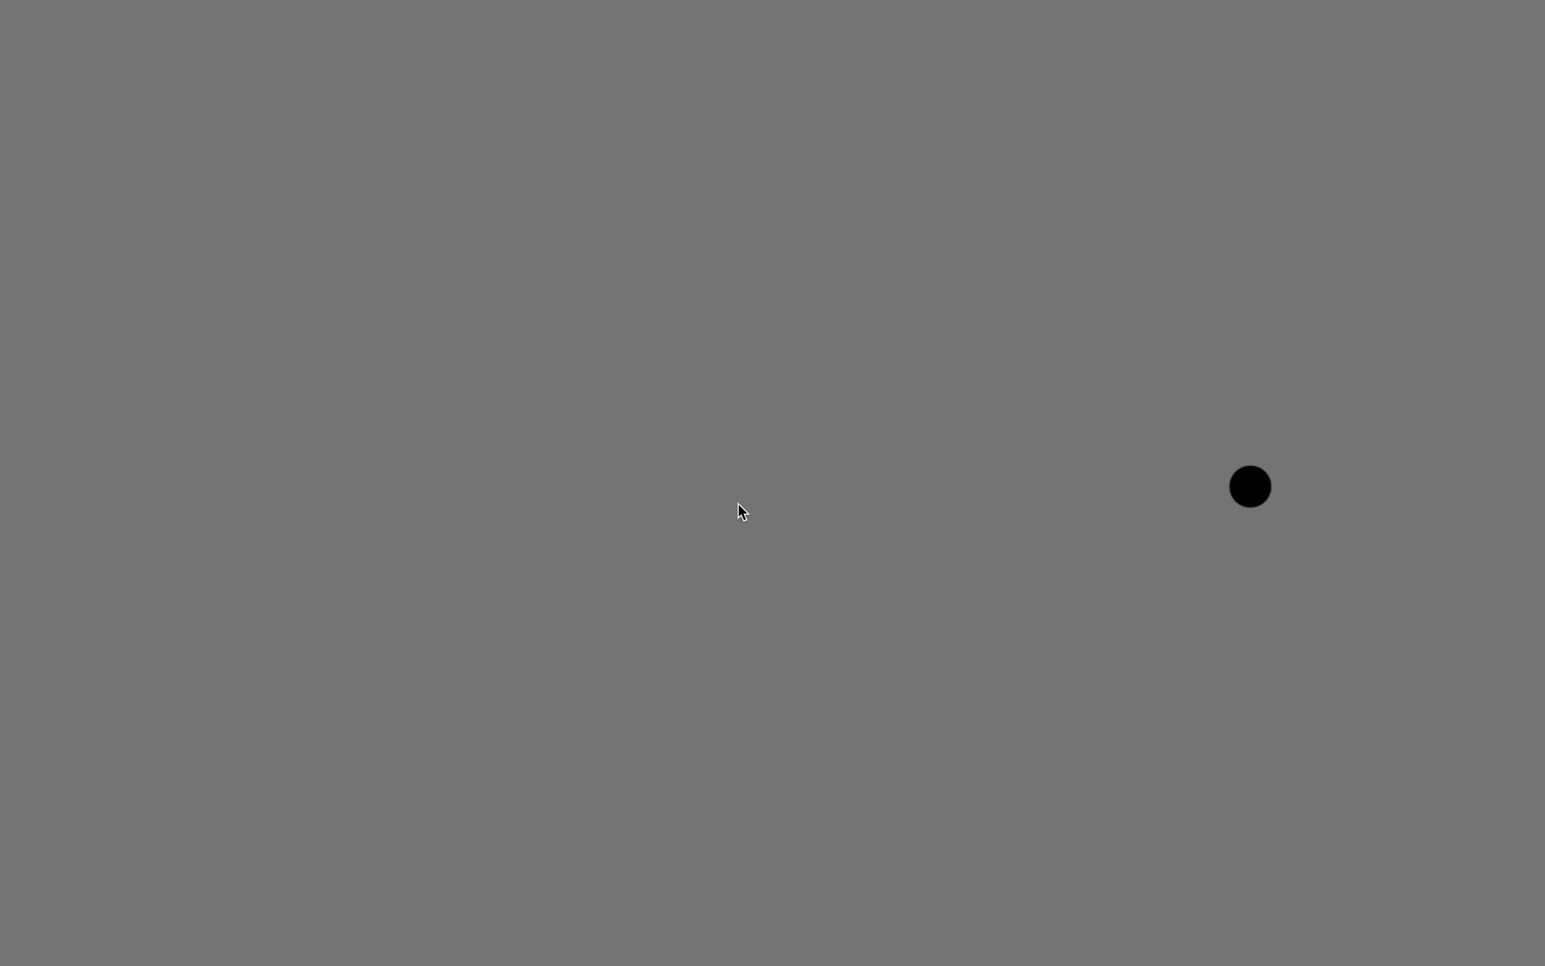
pyautogui.moveTo(538, 895); pyautogui.dragTo(473, 879)
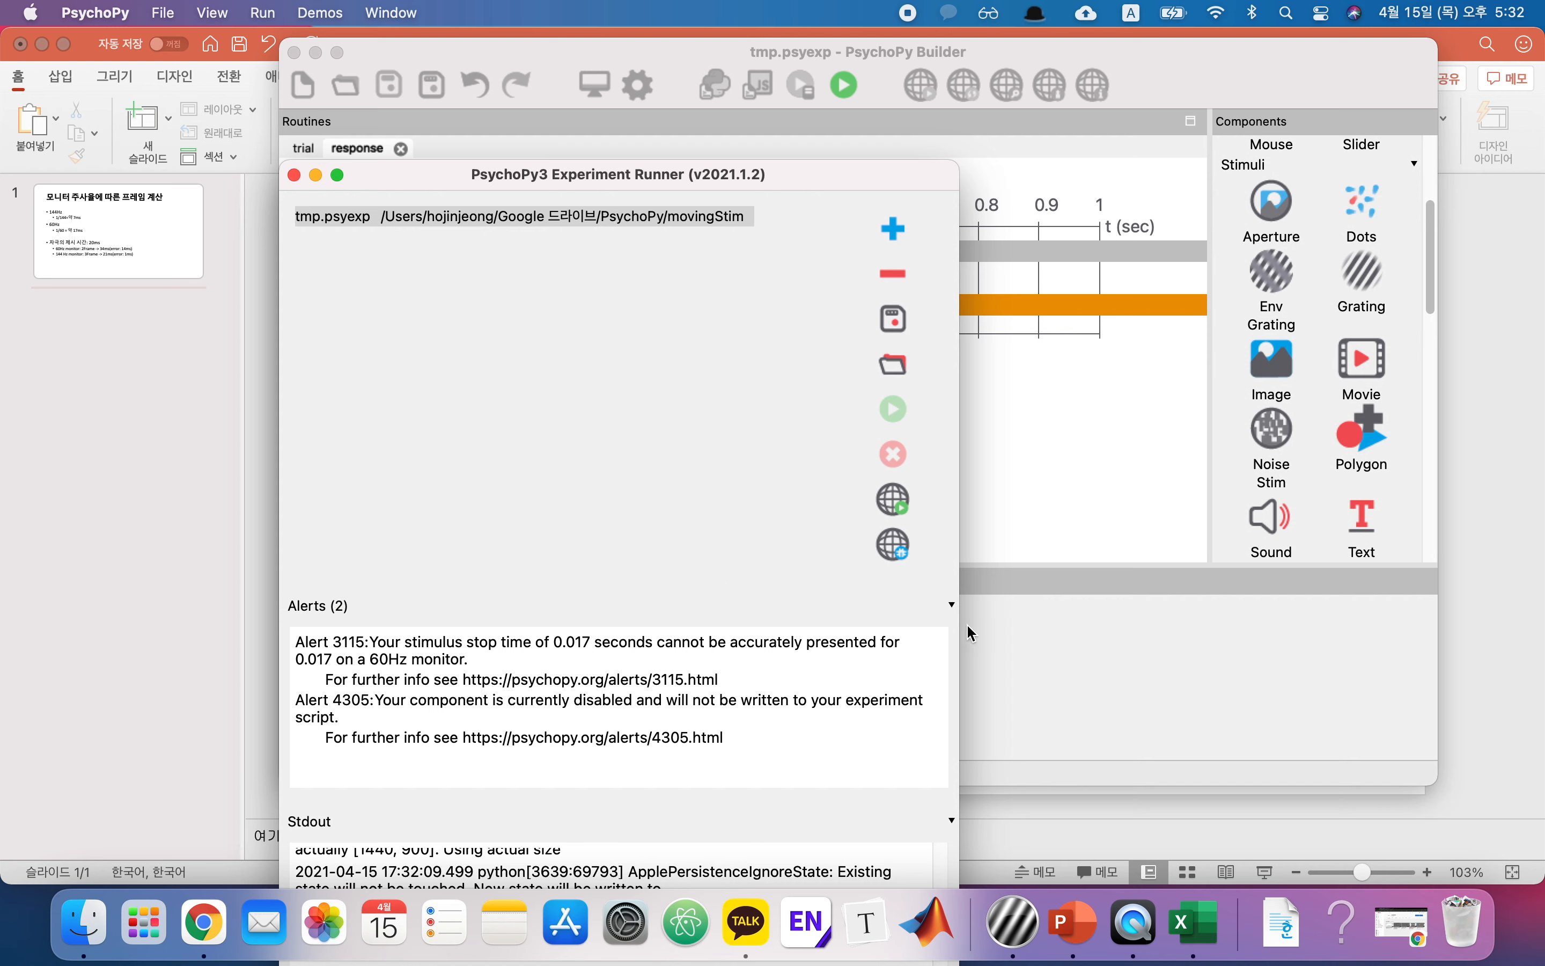
# Return to the Builder and show the components of the trial routine.
pyautogui.click(1057, 507)
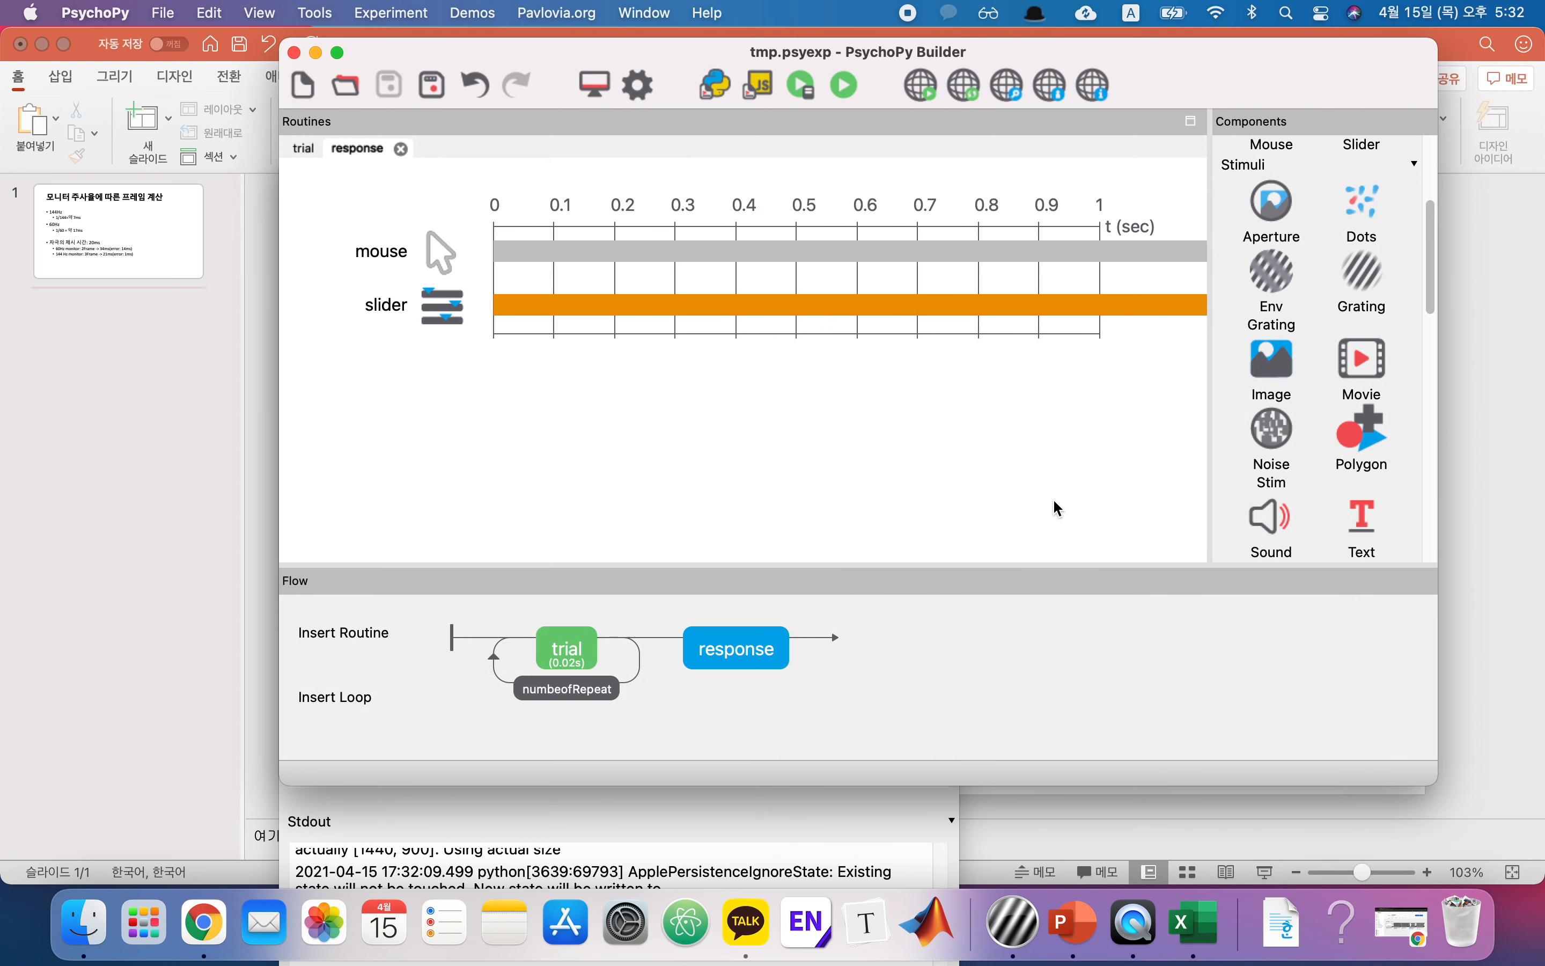
pyautogui.click(567, 647)
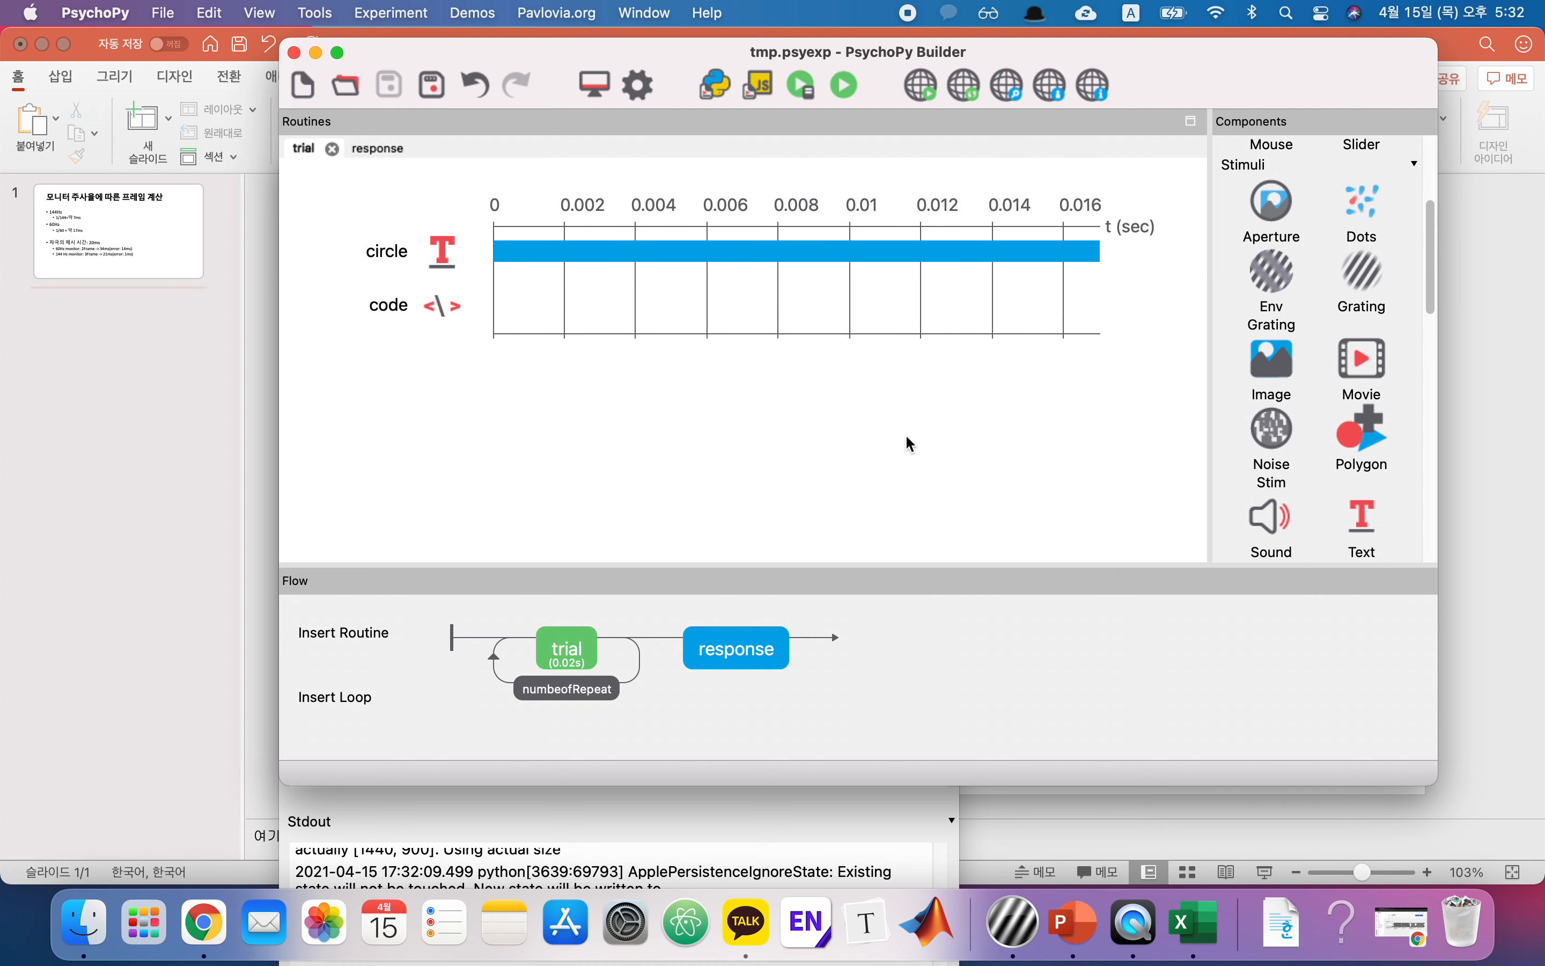